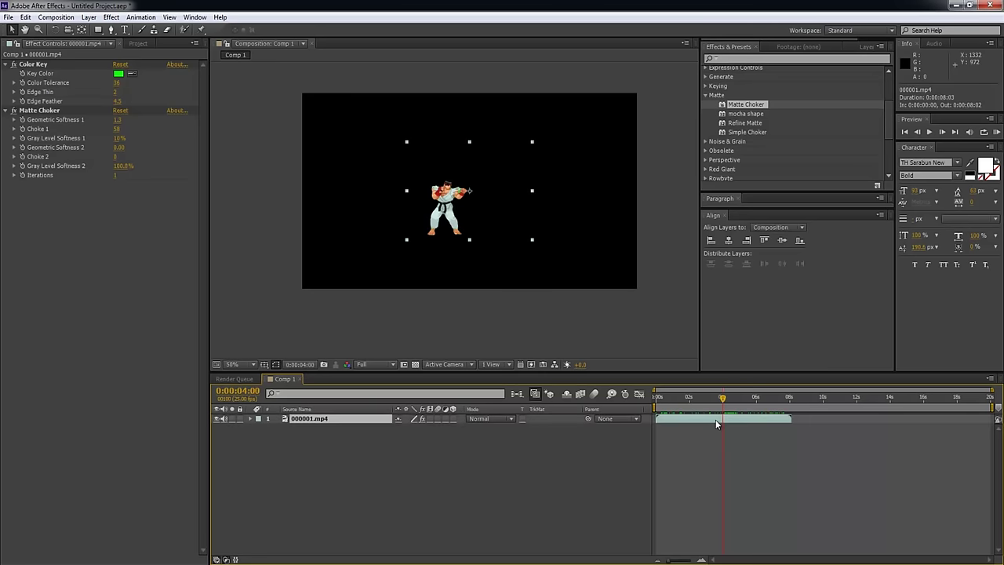
Pre-compose the 000001.mp4 layer with all attributes moved into the new composition, and open that composition.
drag(758, 402, 665, 406)
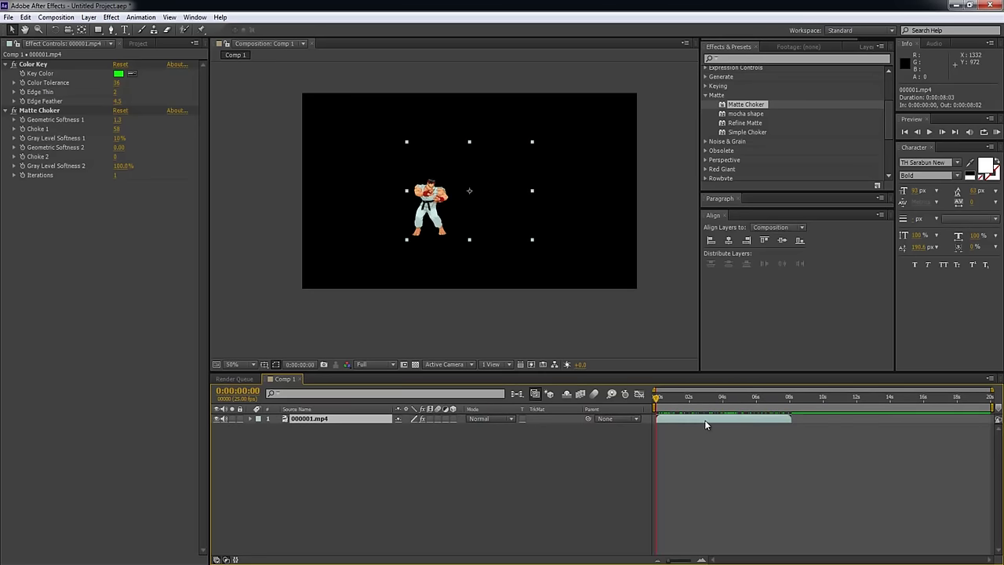
key(ctrl+shift+c)
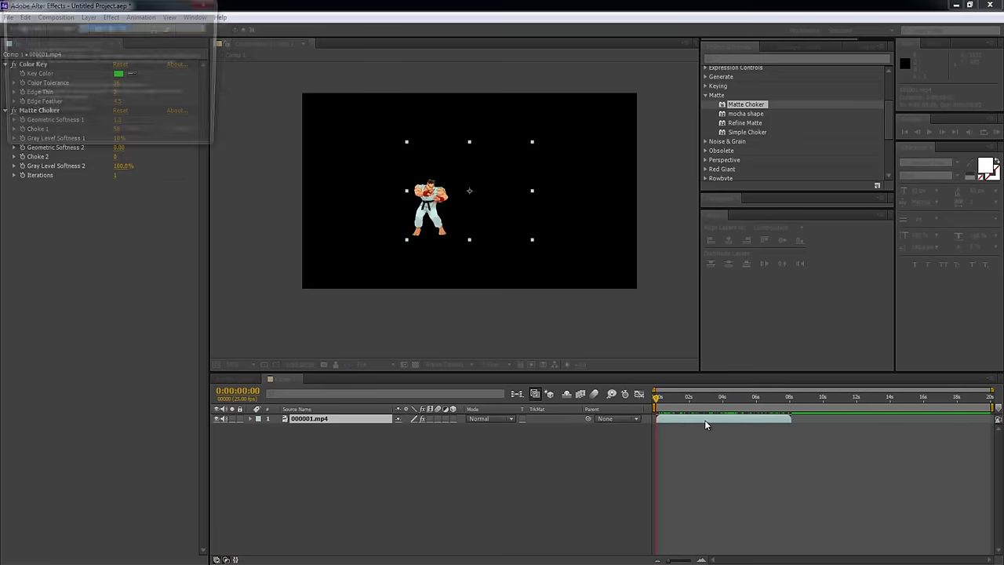
click(96, 91)
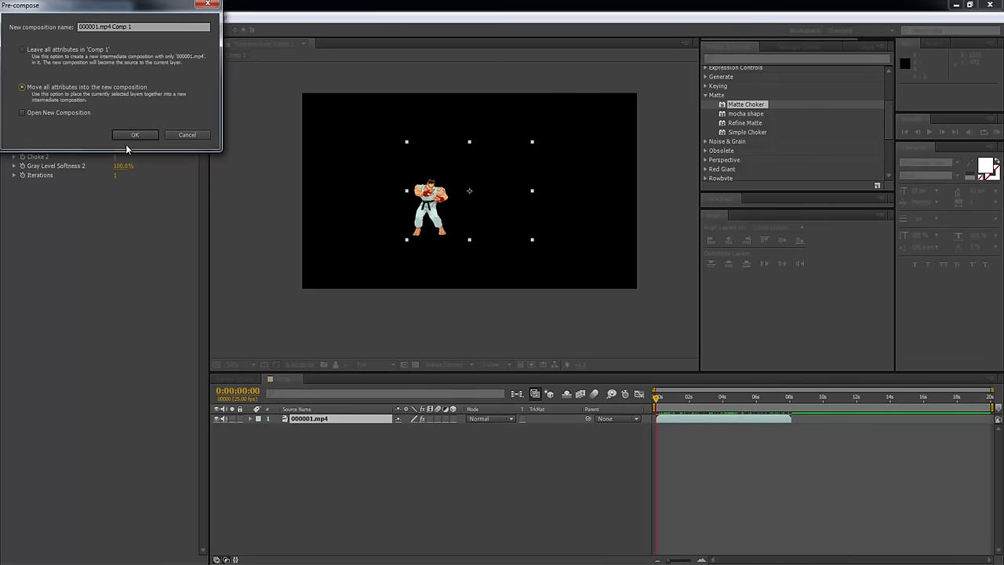
click(134, 135)
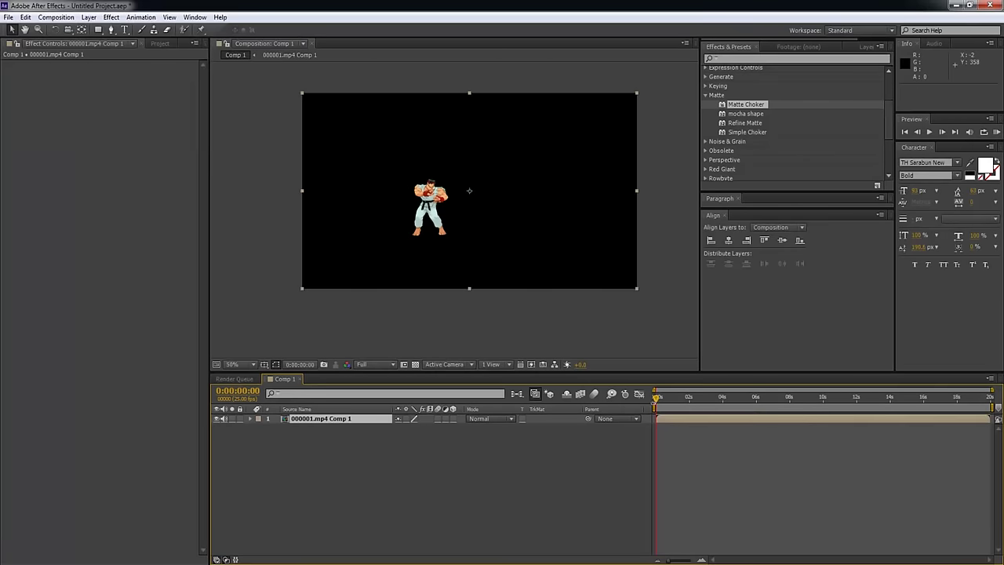
drag(652, 396, 830, 424)
double_click(703, 418)
Place a duplicate of the 000001.mp4 clip directly after the original and time-reverse the copy.
click(781, 401)
drag(782, 401, 822, 407)
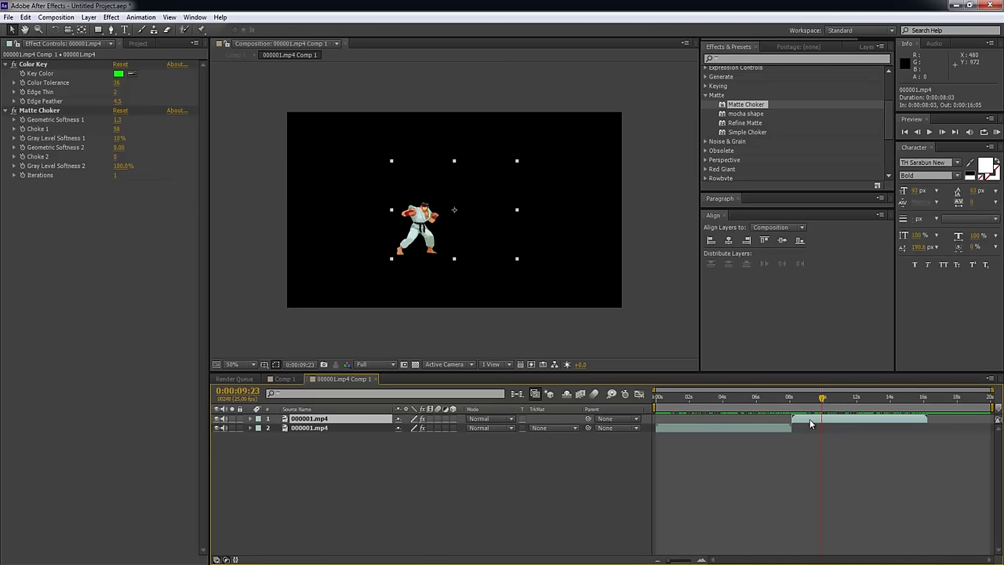
right_click(812, 424)
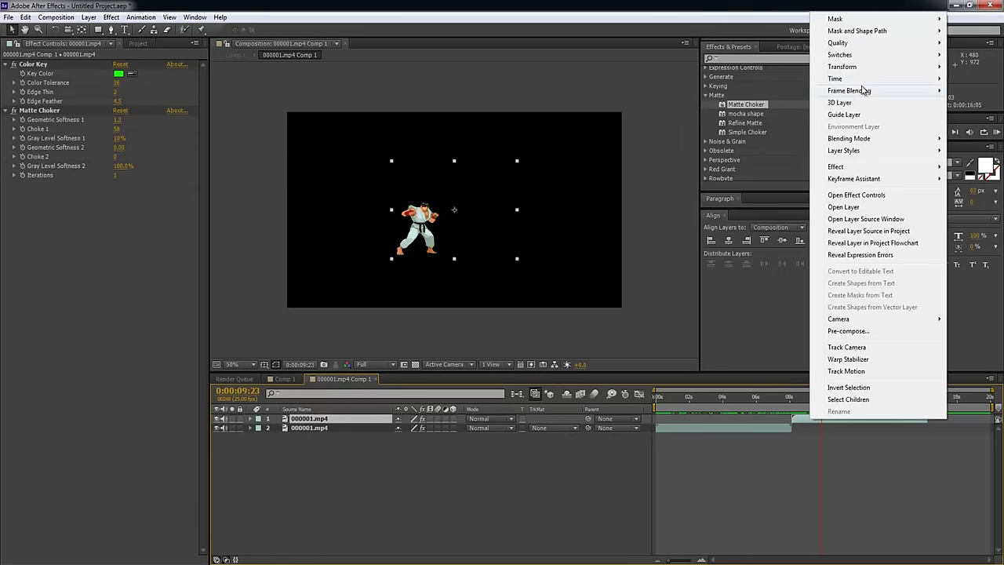
mouse_move(863, 80)
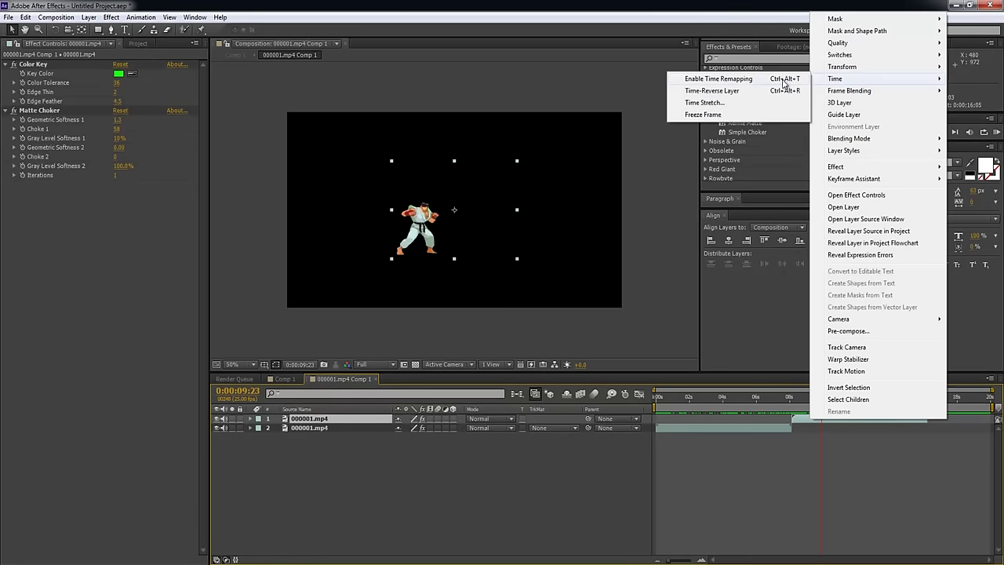
click(723, 91)
Trim the end of the original 000001.mp4 clip to 0:00:07:17 and delete the reversed copy.
drag(770, 401, 786, 427)
click(790, 427)
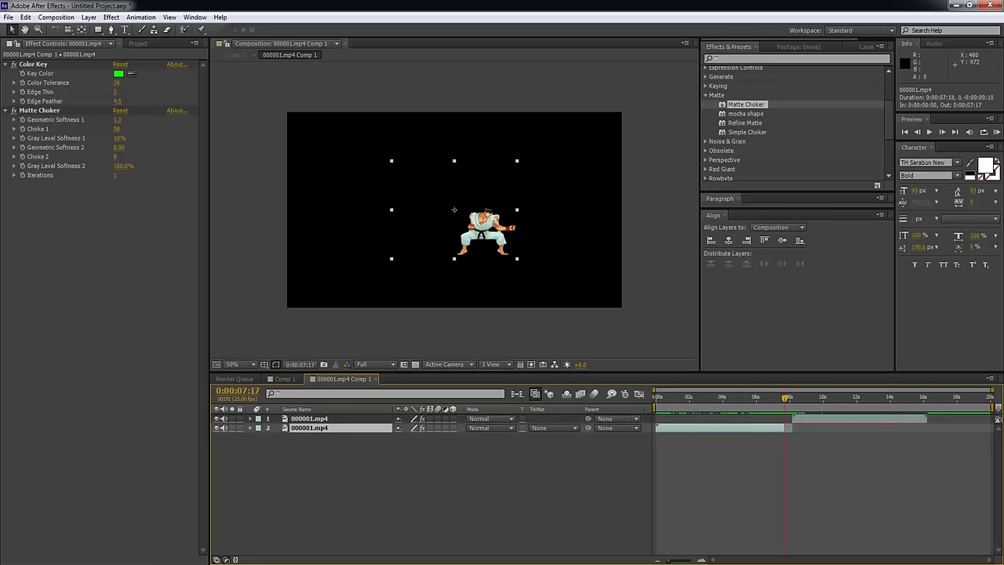
click(806, 416)
key(Delete)
Duplicate the trimmed clip, start the copy at 0:00:07:18 right after the original, and time-reverse it.
click(768, 417)
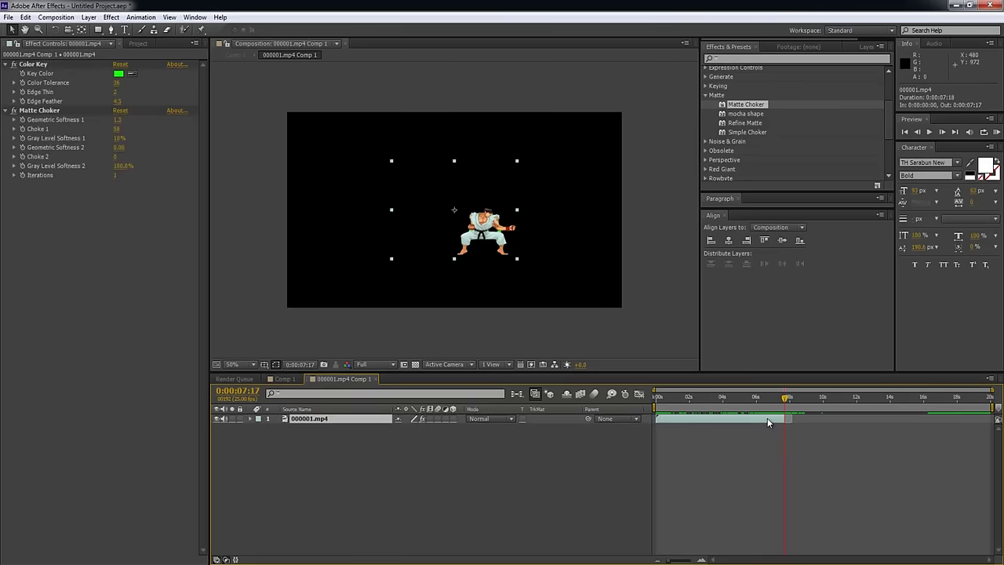
key(ctrl+d)
drag(760, 417, 879, 415)
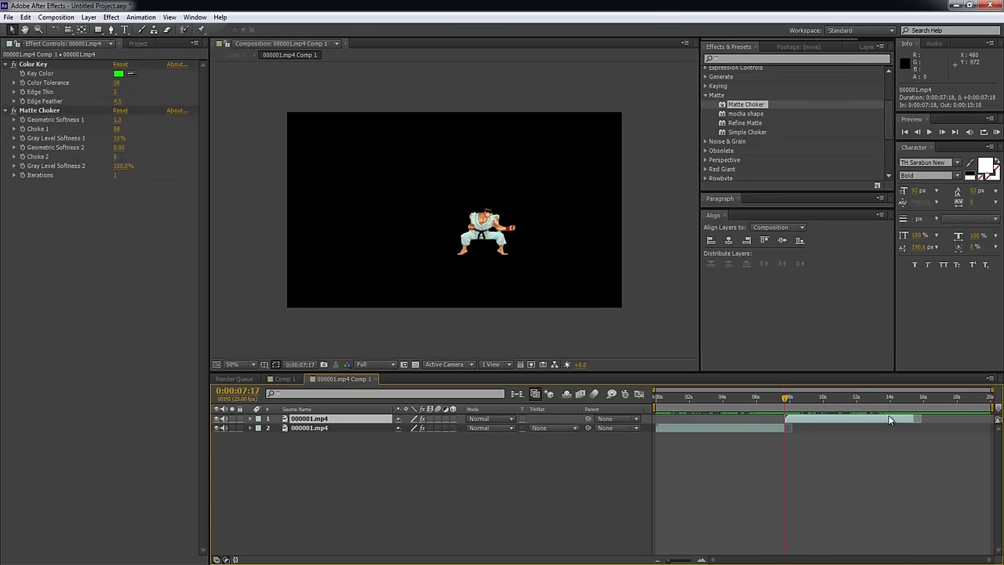
right_click(879, 416)
mouse_move(894, 77)
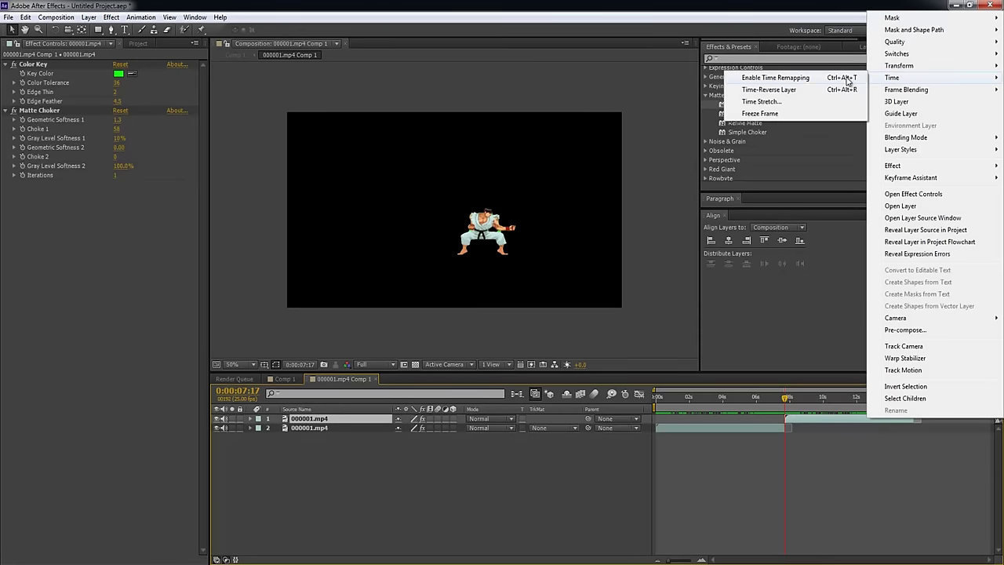
click(809, 91)
drag(777, 398, 850, 403)
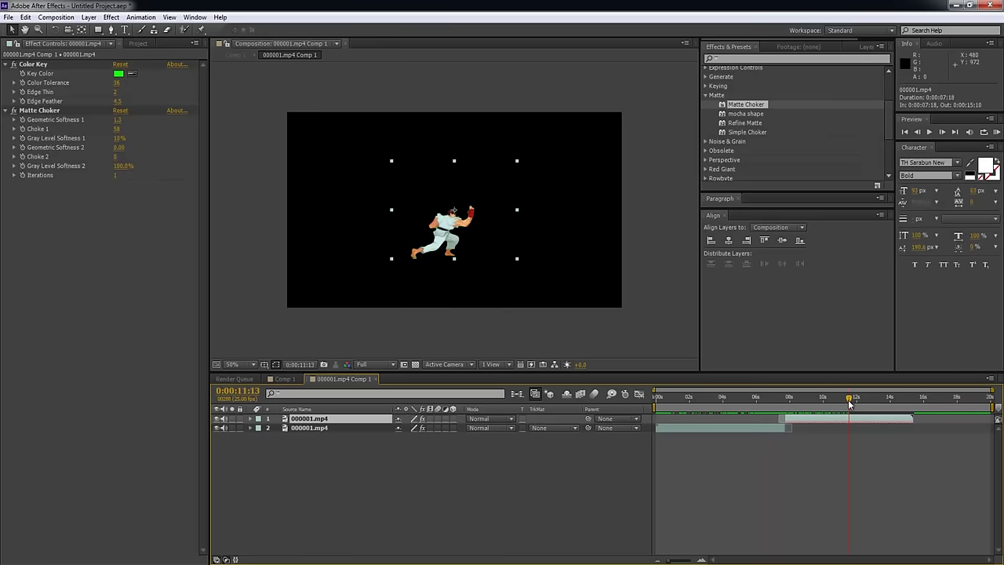
Duplicate the first forward clip as the top layer and start it at 0:00:15:11, right after the reversed clip.
click(763, 424)
key(ctrl+d)
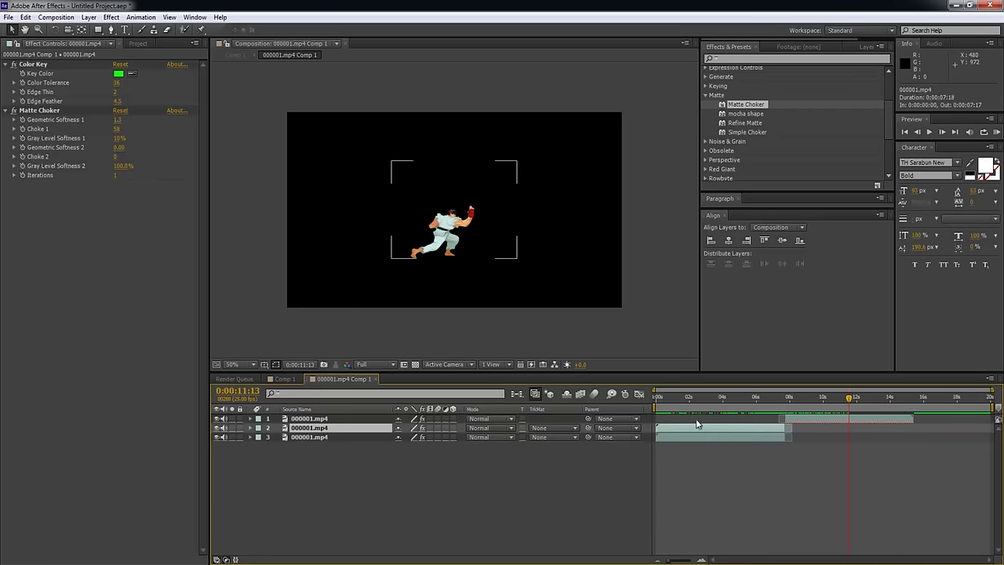
key(ctrl+])
drag(696, 419, 930, 418)
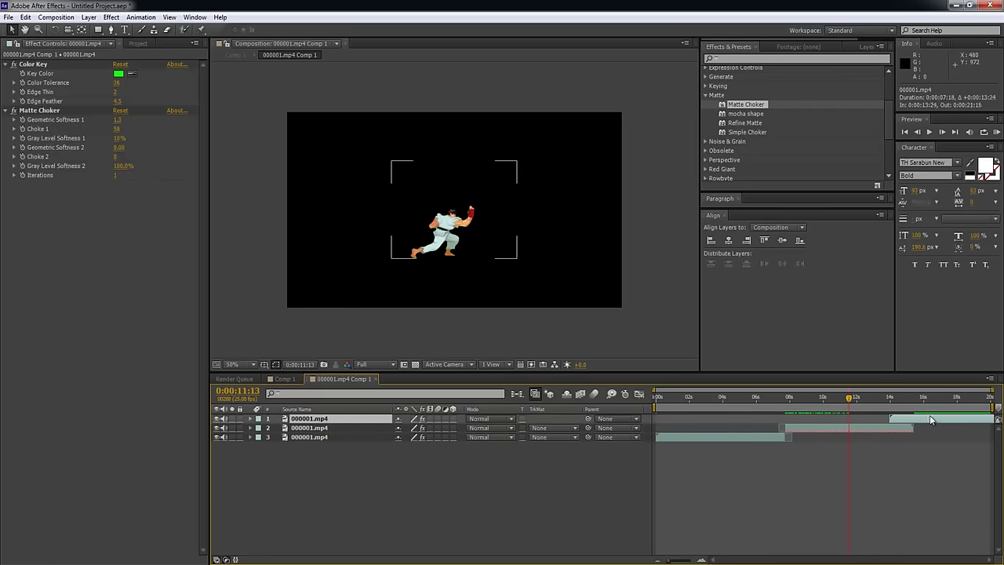
drag(871, 401, 987, 413)
click(719, 412)
drag(719, 410, 990, 414)
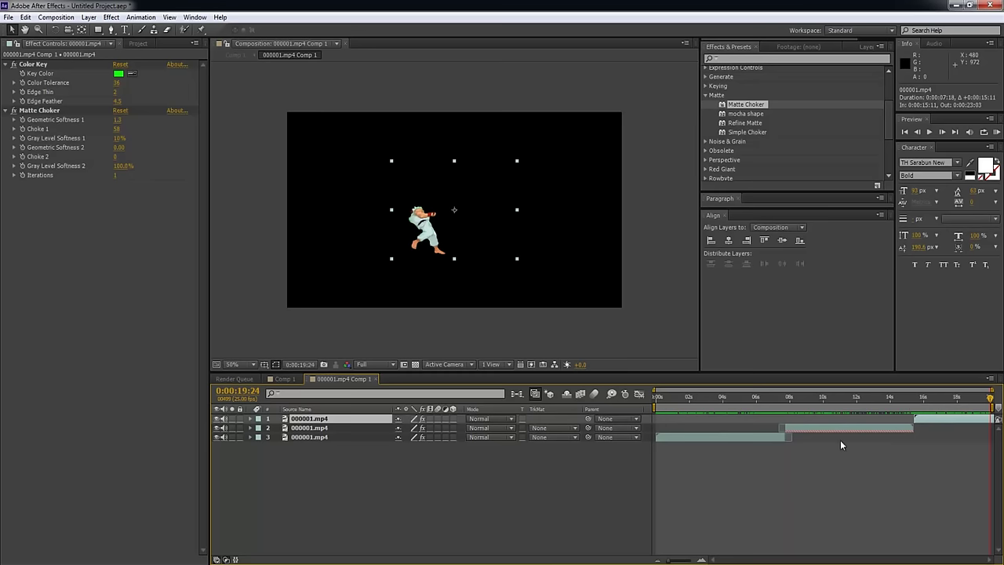
click(815, 473)
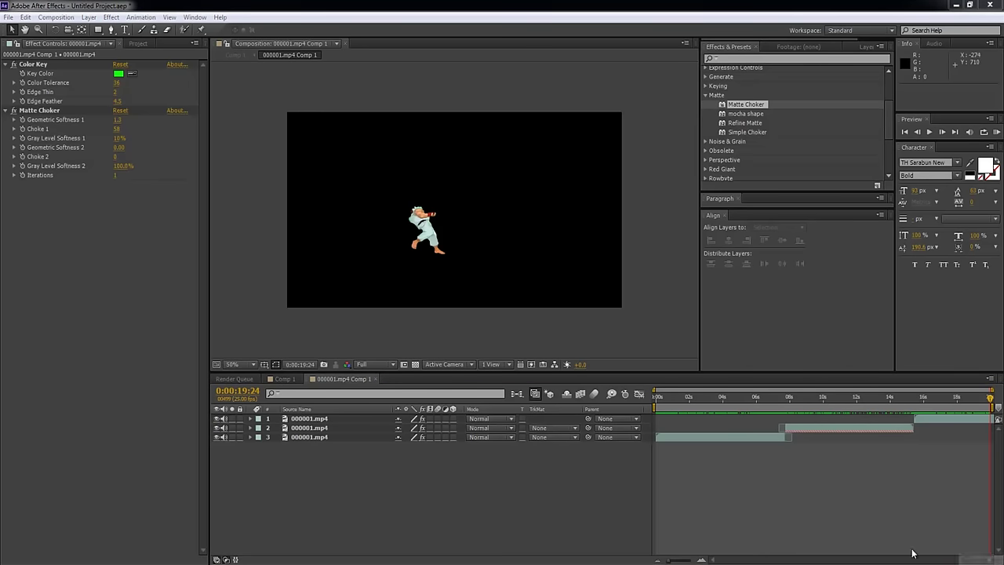
drag(663, 406, 721, 408)
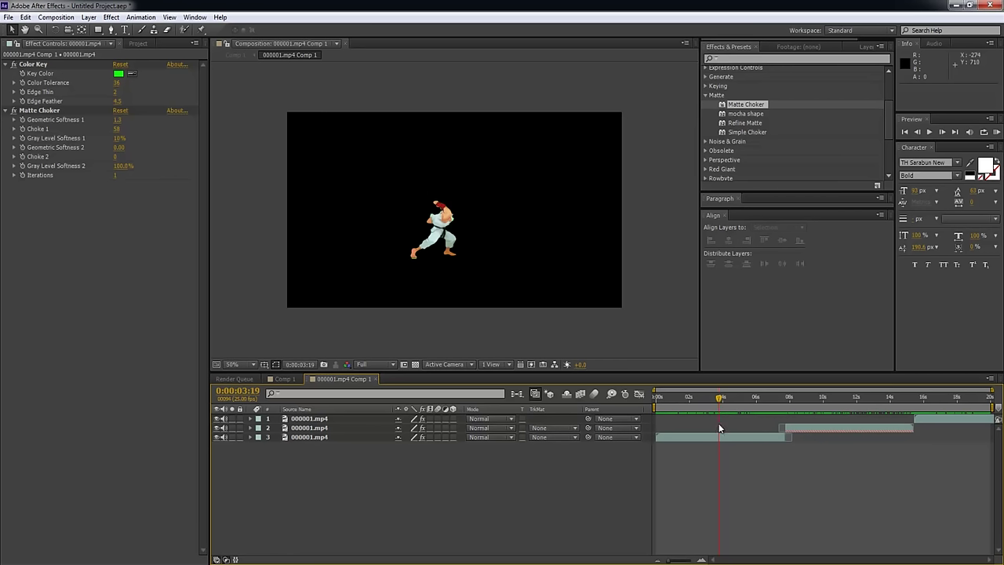
drag(704, 397, 886, 423)
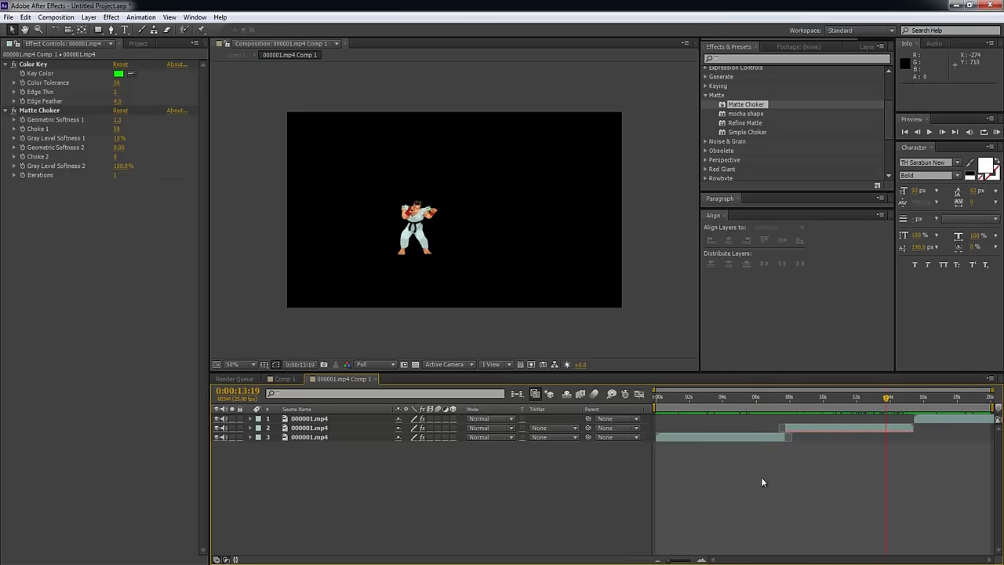
Add the 000001.mp4 Comp 1 composition to the render queue and look through its output module presets.
click(8, 17)
mouse_move(157, 182)
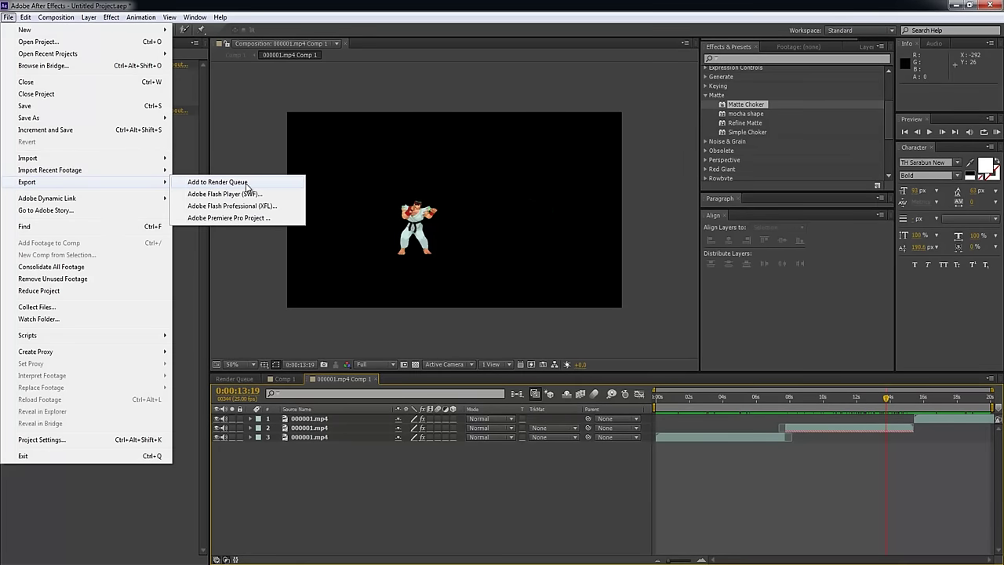
click(218, 182)
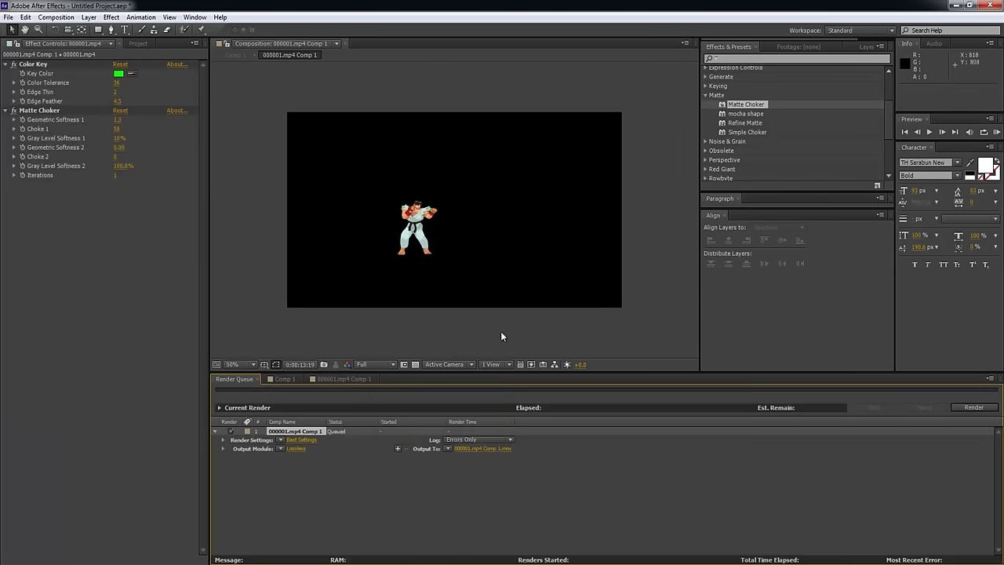
click(278, 445)
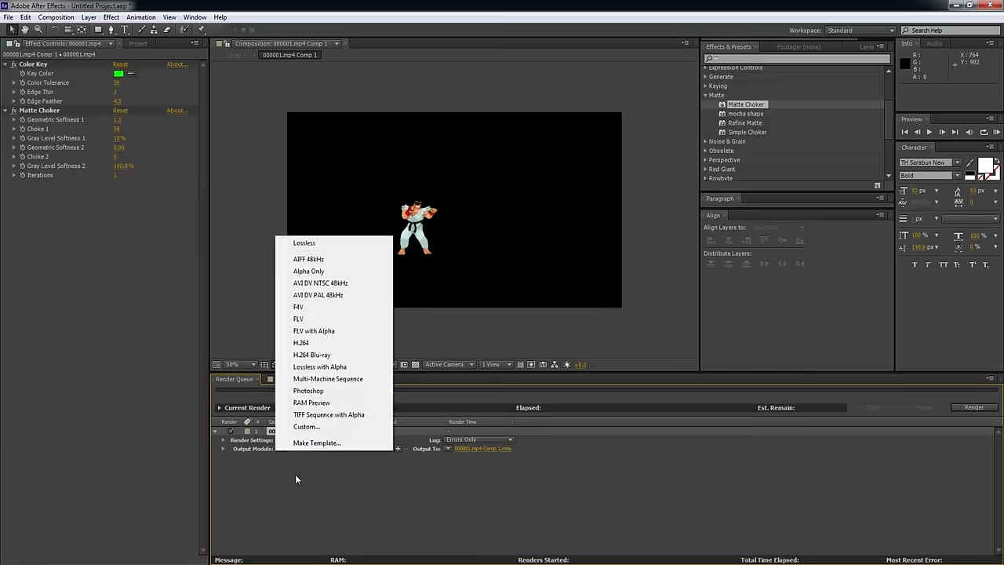
click(465, 468)
Open the Lossless output module template for editing.
click(56, 18)
mouse_move(26, 17)
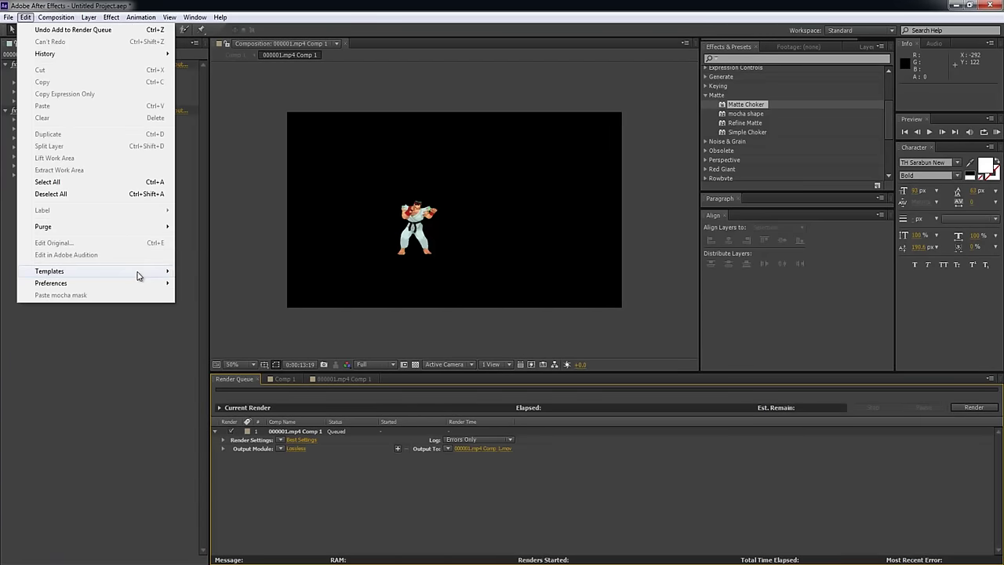
mouse_move(146, 274)
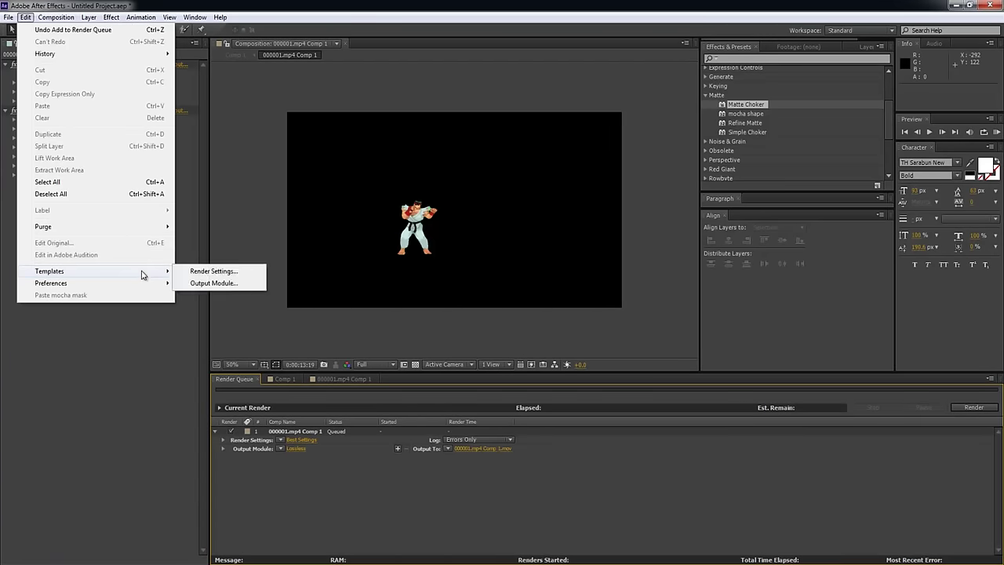
click(213, 284)
drag(175, 8, 403, 97)
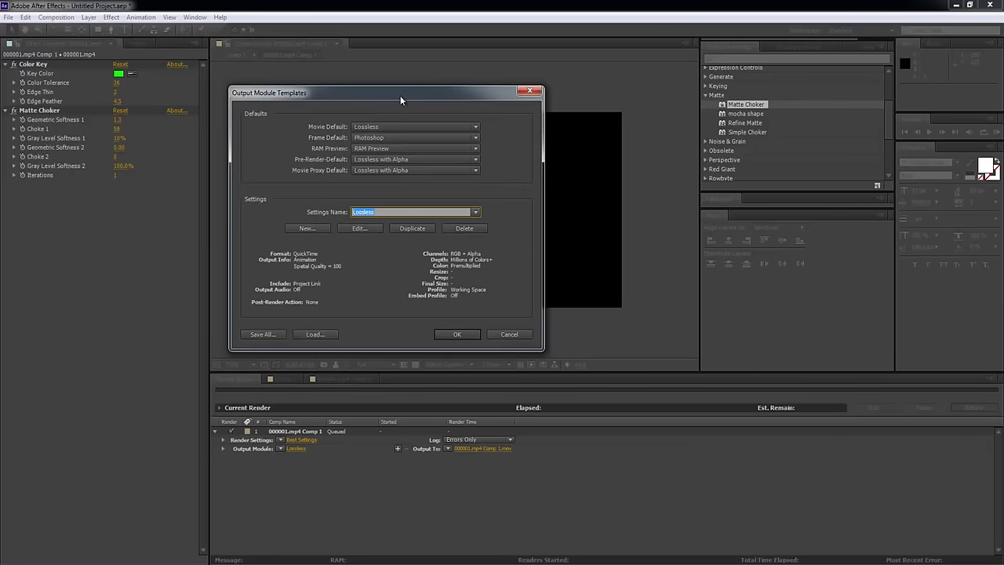
click(376, 127)
click(377, 127)
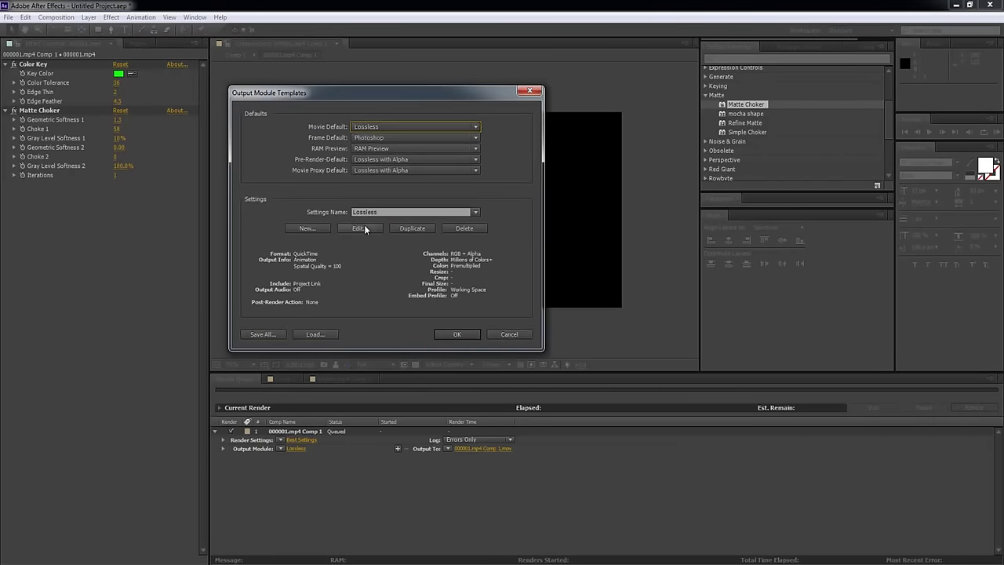
click(476, 212)
click(476, 212)
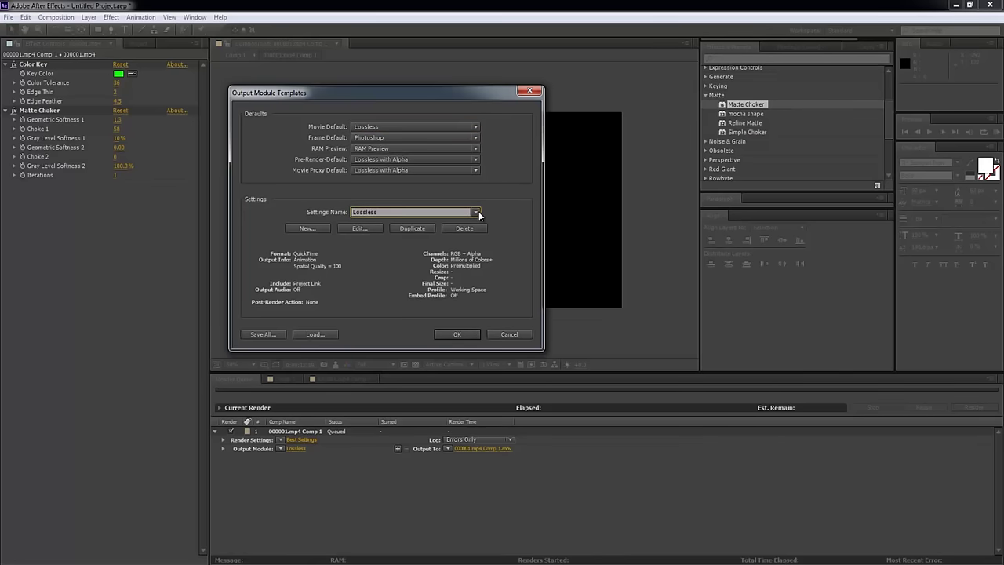
click(372, 230)
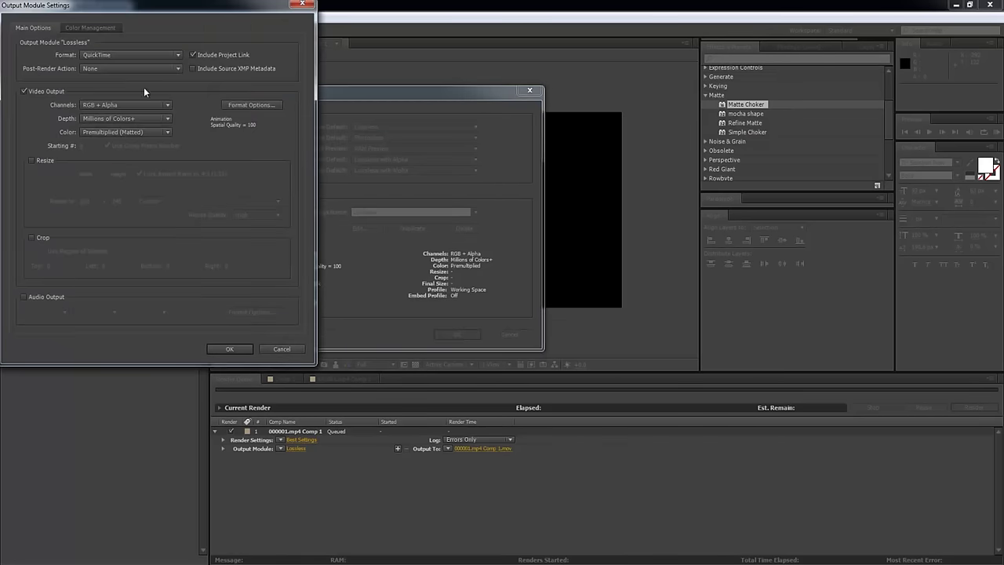
Set the Lossless template to QuickTime format with RGB + Alpha channels, enable audio output, and save the template.
click(117, 57)
click(121, 236)
click(124, 105)
click(121, 143)
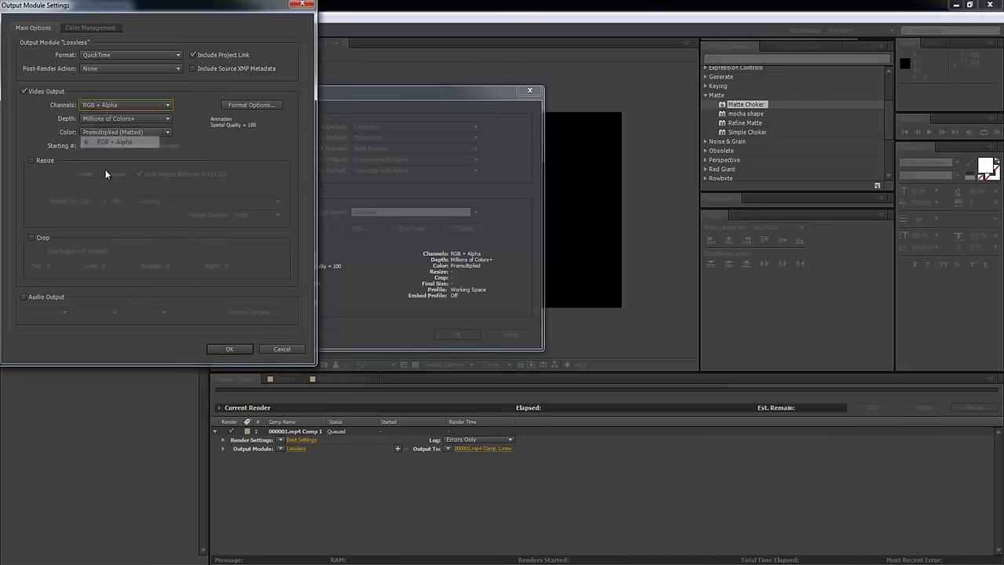
click(52, 296)
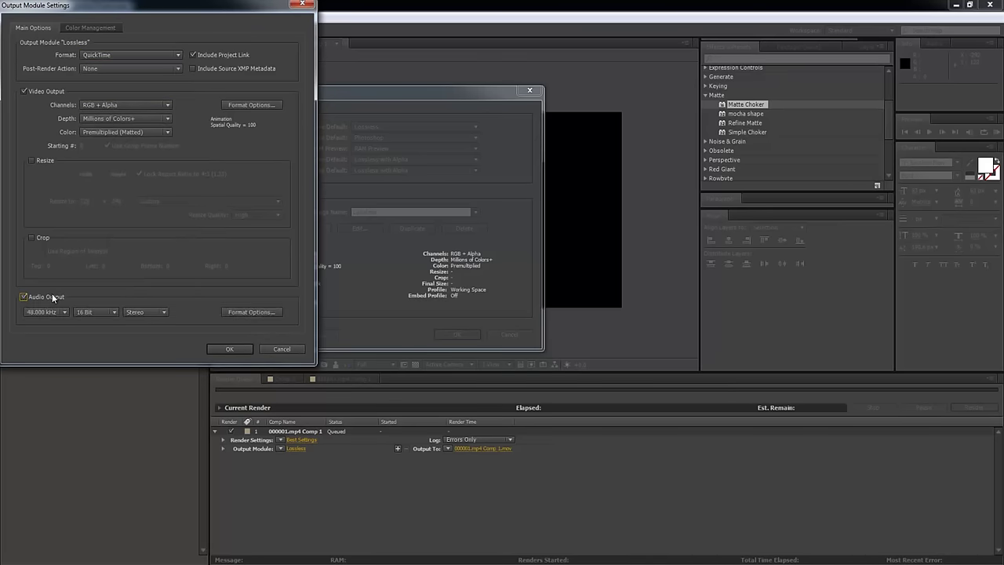
click(212, 348)
click(444, 333)
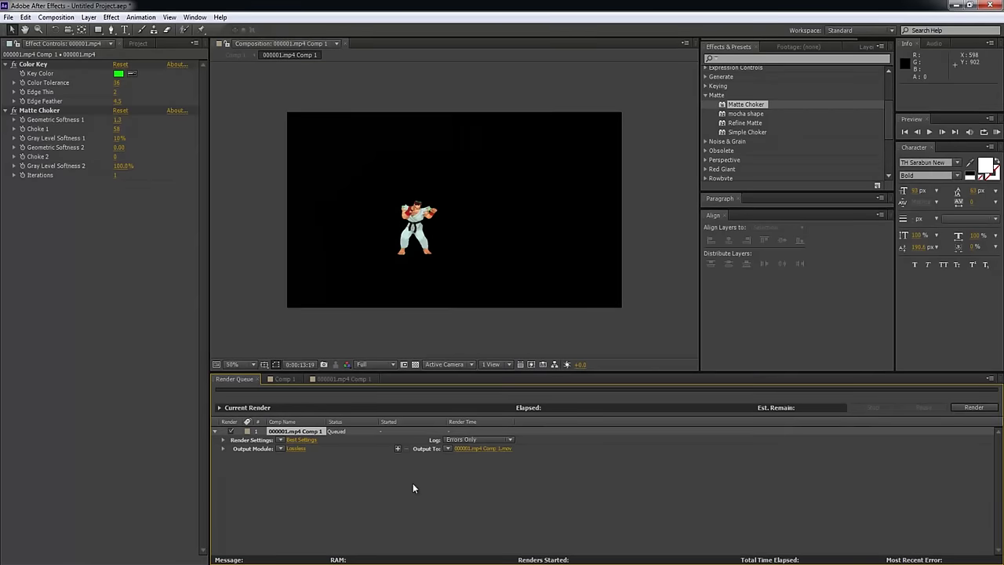
Delete the existing render queue item and add the 000001.mp4 Comp 1 composition to the queue again.
key(Delete)
click(336, 378)
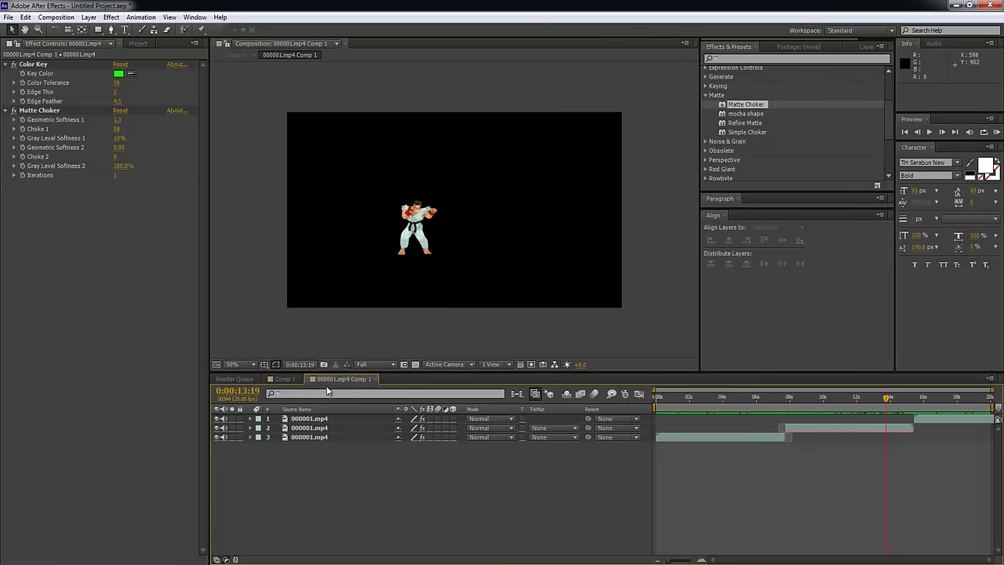
click(10, 17)
mouse_move(117, 183)
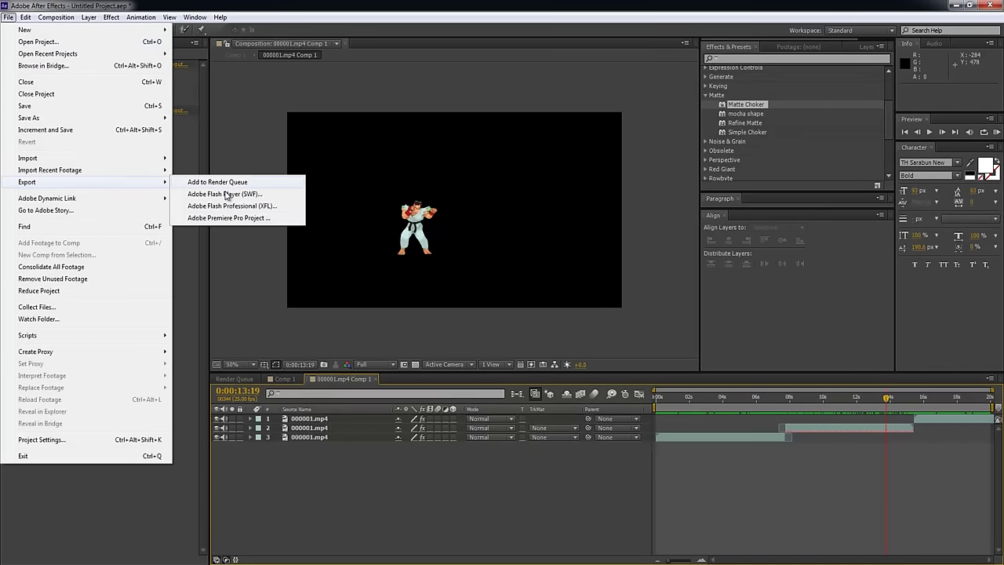
click(225, 182)
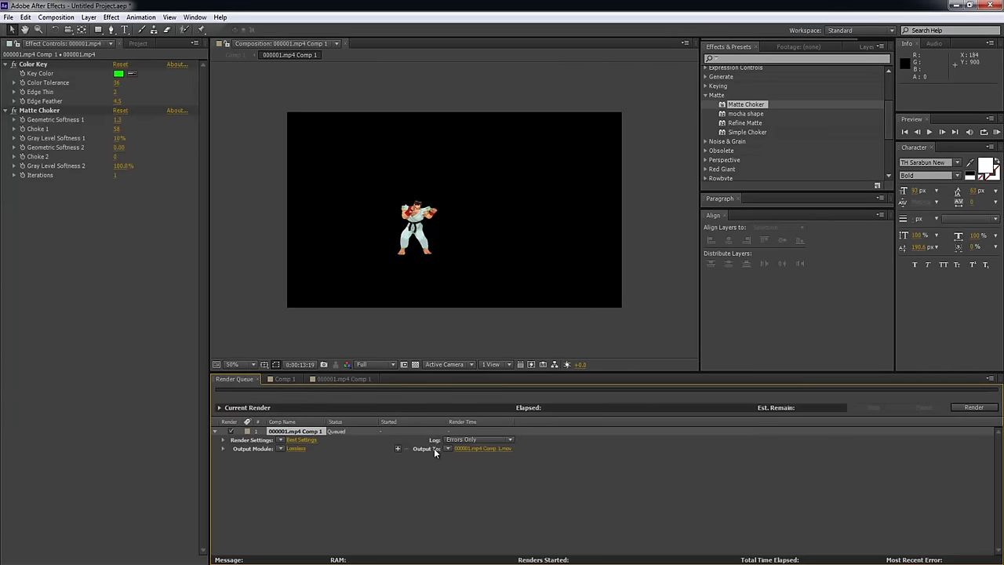
Set the output file to KEY_ANIMATION-001.mov and start the render.
click(478, 449)
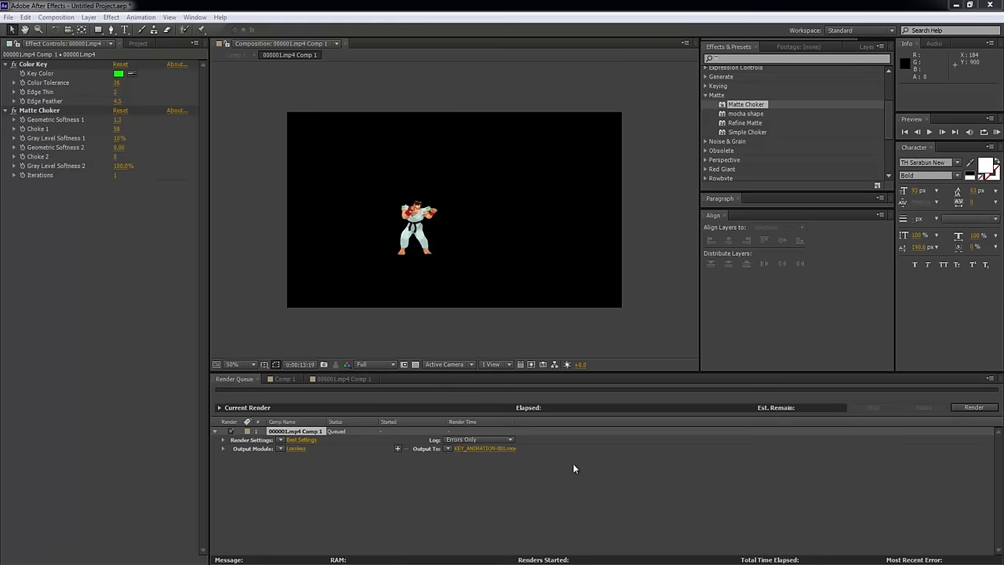
click(959, 408)
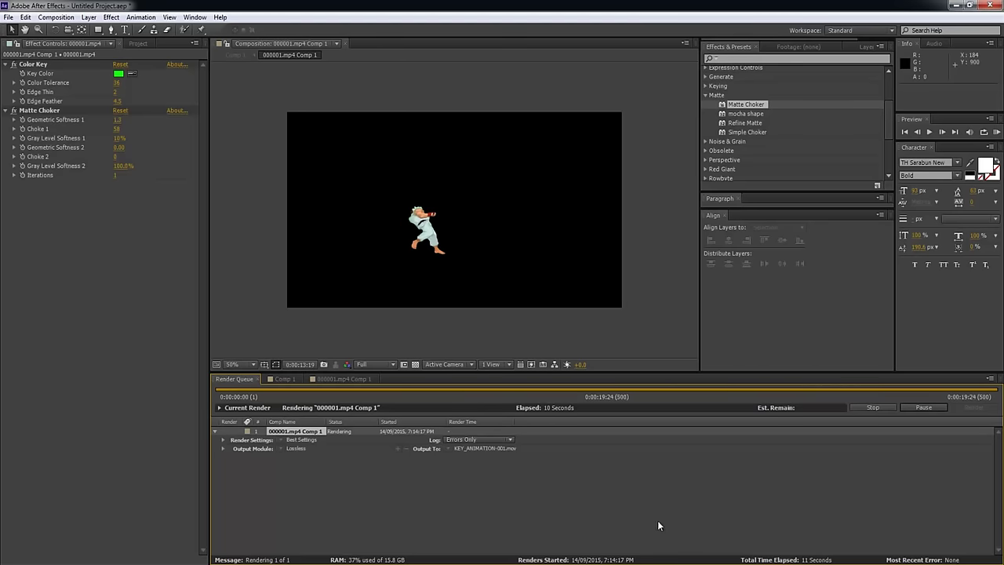
Return to the 000001.mp4 Comp 1 composition and import the rendered KEY_ANIMATION-001.mov into the project.
click(285, 380)
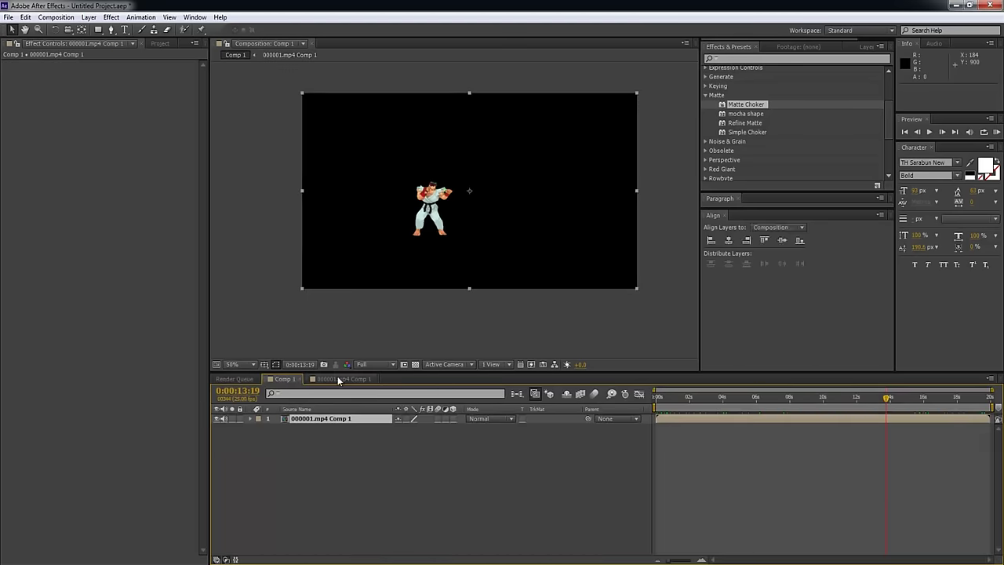
click(338, 377)
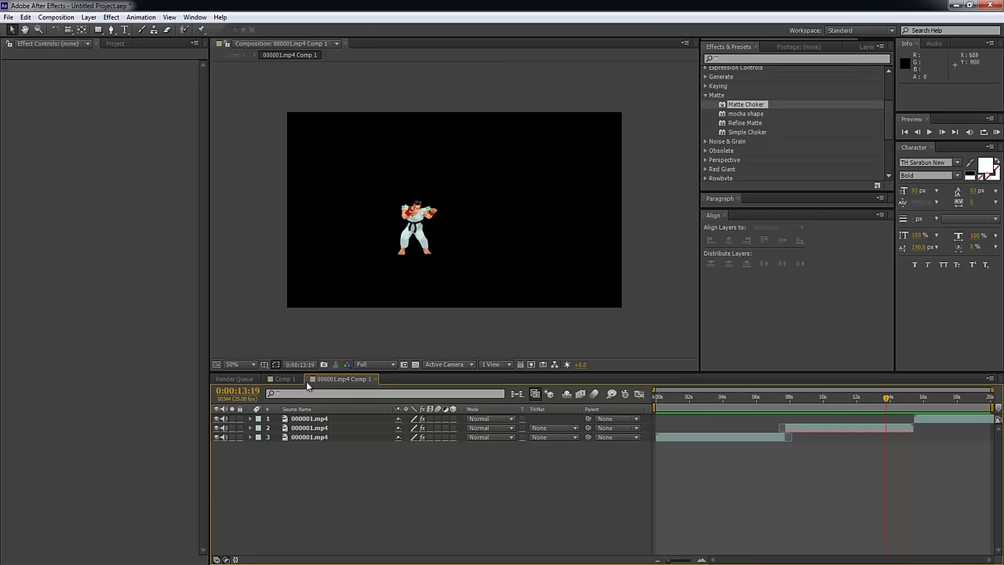
click(114, 44)
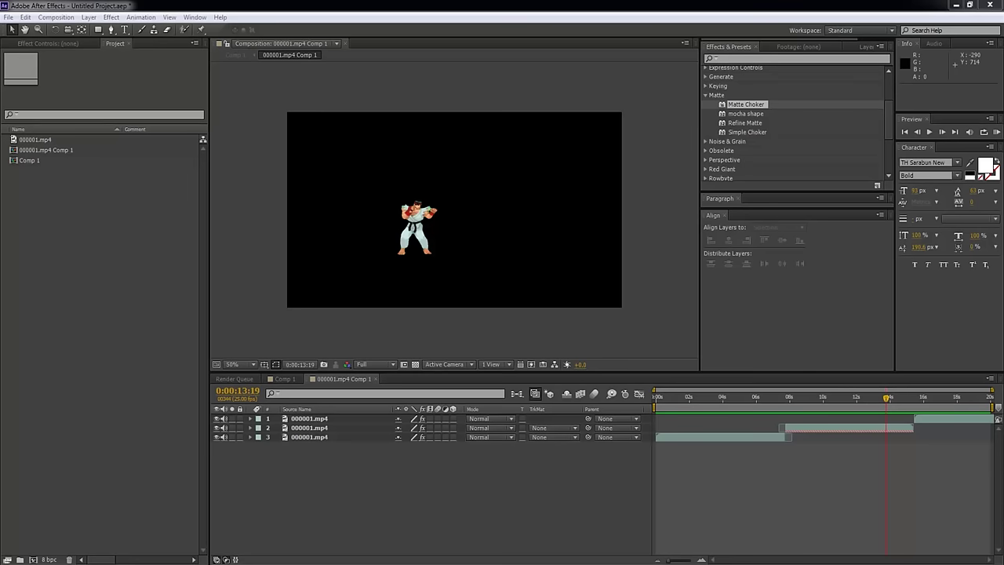
drag(1, 227, 80, 244)
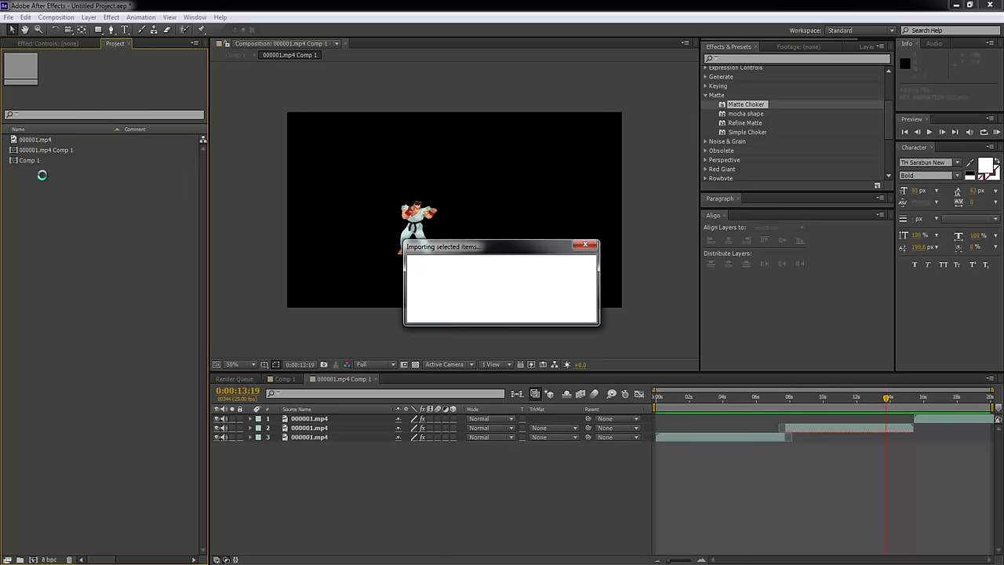
Place KEY_ANIMATION-001.mov as the uppermost layer of 000001.mp4 Comp 1 and hide the three 000001.mp4 layers.
drag(55, 170, 304, 419)
drag(222, 434, 224, 447)
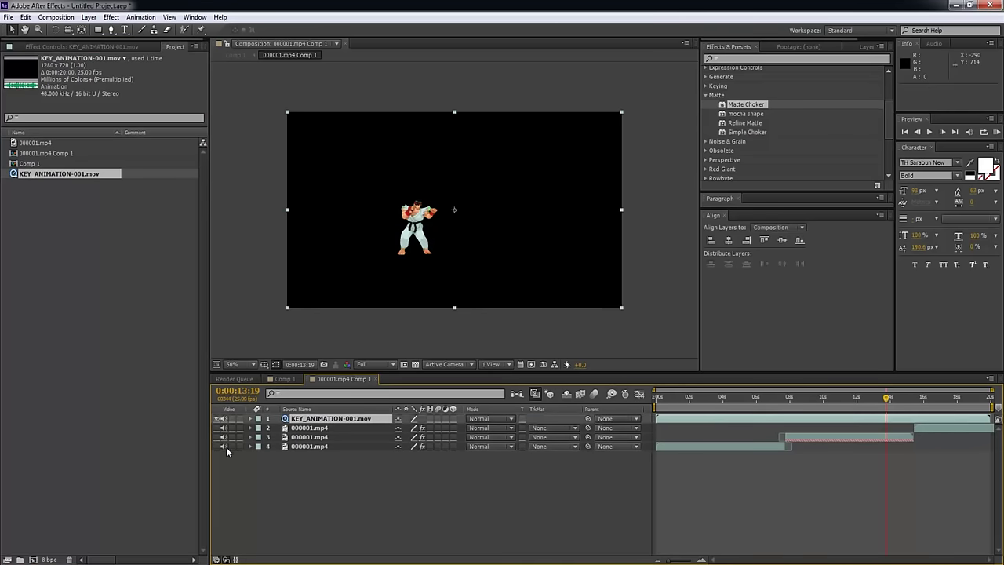
click(229, 470)
mouse_move(665, 398)
mouse_down()
mouse_move(972, 405)
mouse_move(679, 400)
mouse_up()
In Comp 1, start a Scale animation on the 000001.mp4 Comp 1 layer with a keyframe at 0:00:00:00.
click(279, 379)
click(442, 319)
click(462, 263)
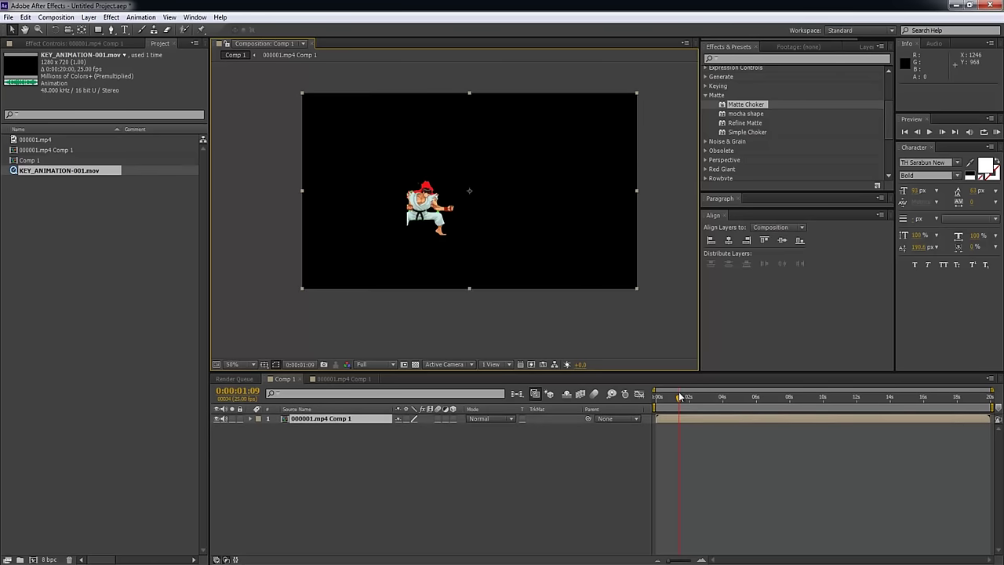
drag(680, 396, 641, 414)
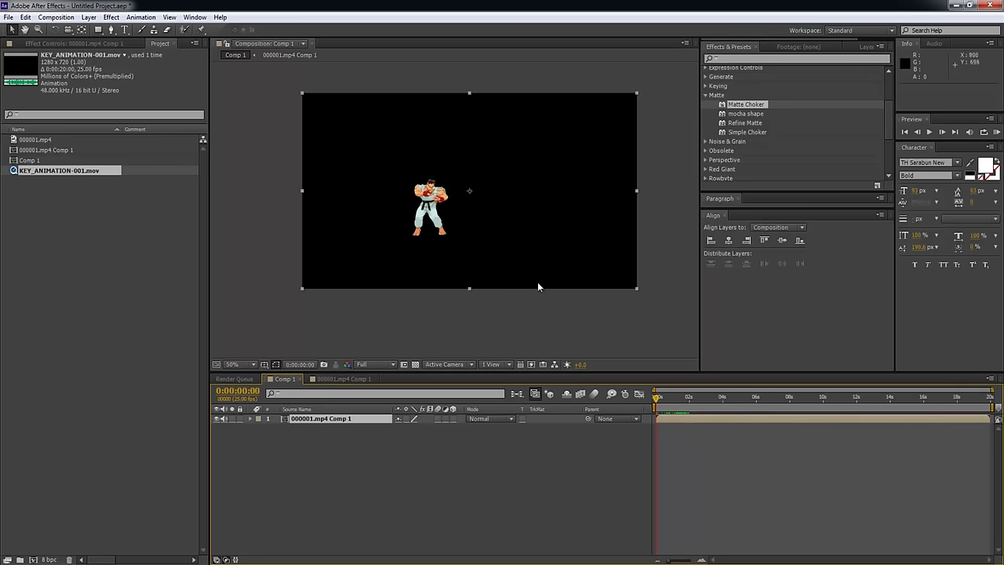
key(s)
click(277, 427)
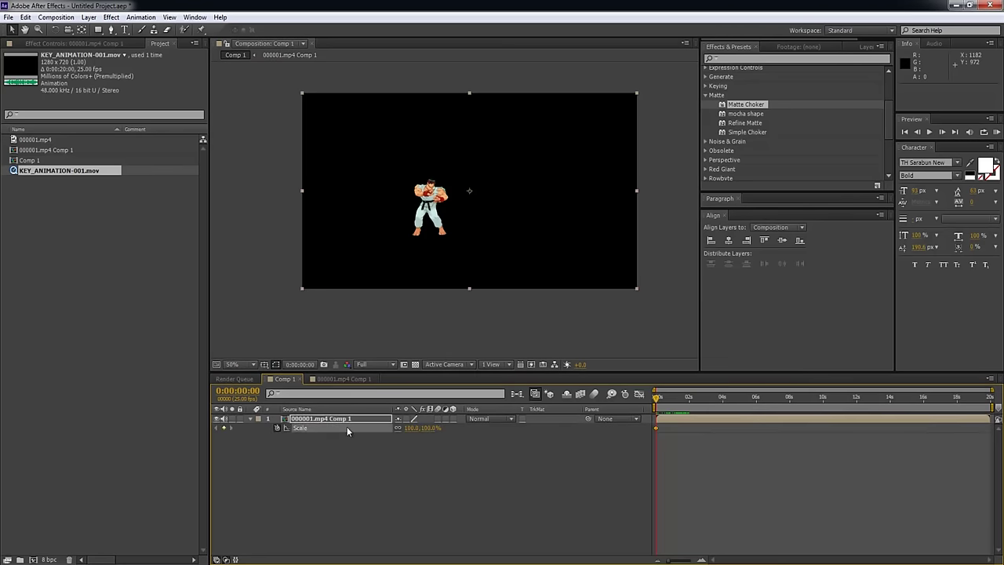
Add a 100% Scale keyframe at 0:00:02:00 and set the Scale at 0:00:00:00 to 1%.
drag(695, 561, 700, 560)
drag(669, 410, 791, 408)
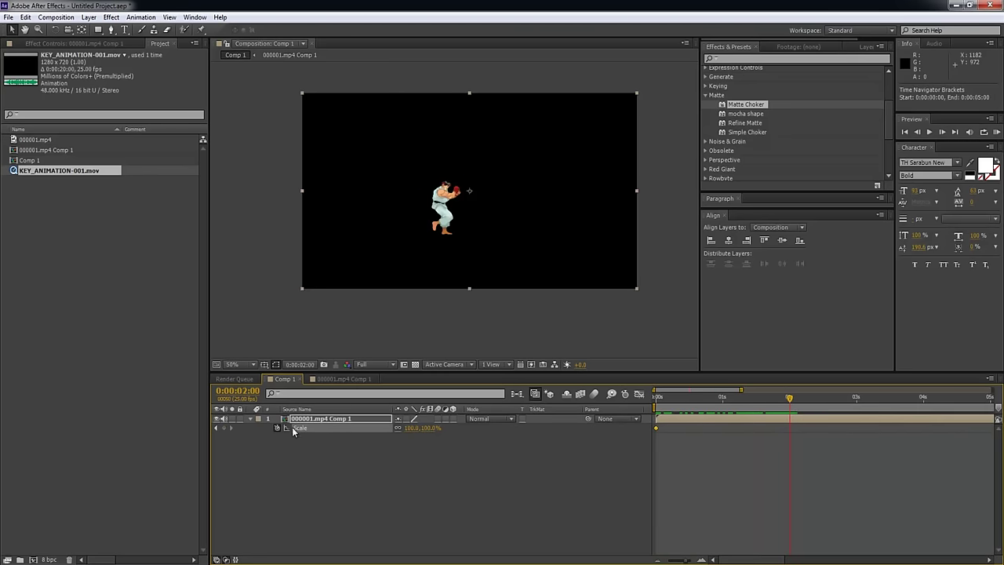
drag(751, 402, 643, 410)
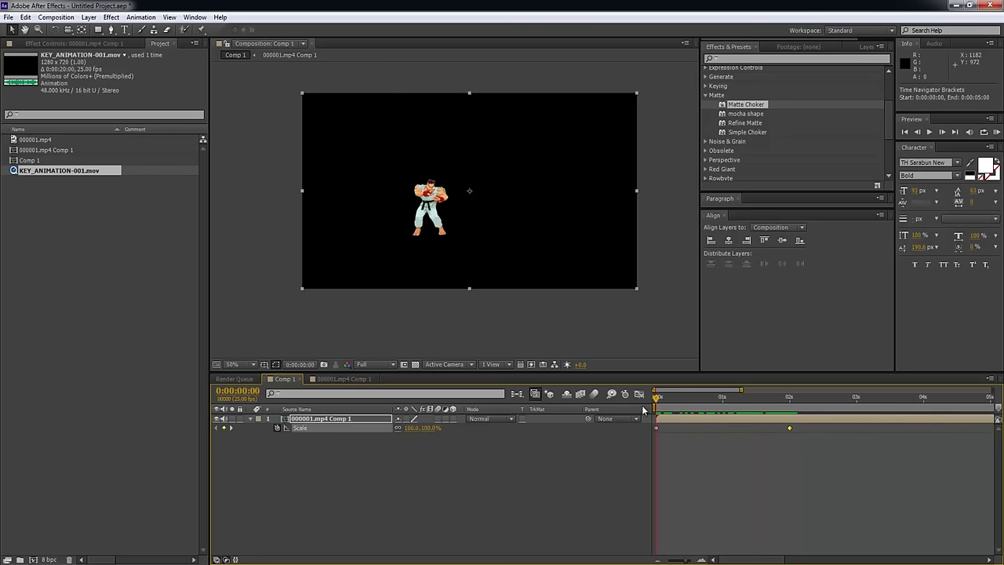
drag(607, 275, 490, 202)
click(412, 427)
text(1)
key(Return)
click(433, 476)
Enlarge the layer's Scale to 227% at 0:00:04:01.
drag(657, 397, 790, 397)
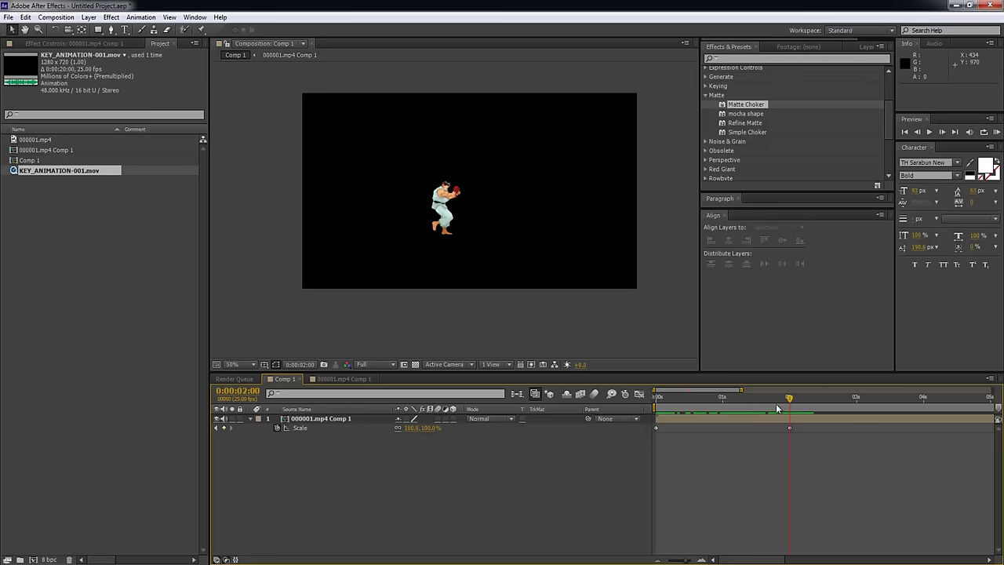
click(904, 397)
mouse_move(906, 396)
mouse_down()
mouse_move(865, 393)
mouse_move(924, 397)
mouse_up()
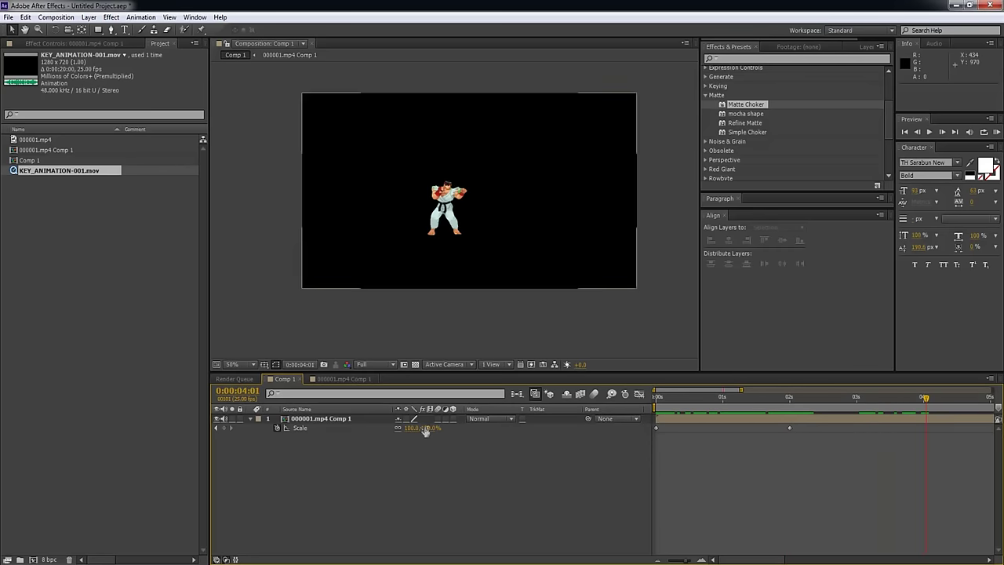
drag(416, 430, 464, 418)
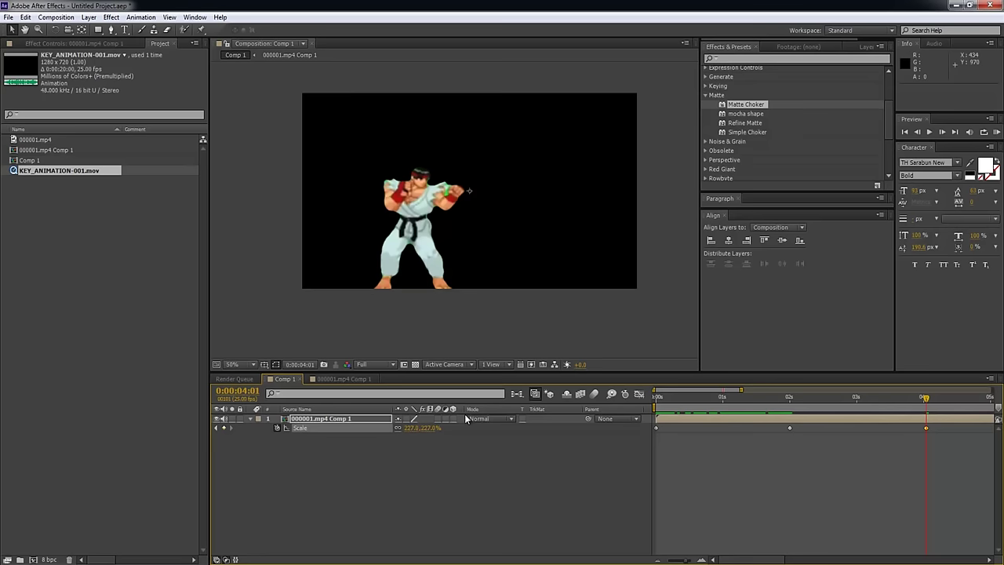
Show the layer's Position together with Scale and add a Position keyframe at 0:00:04:01.
key(shift+p)
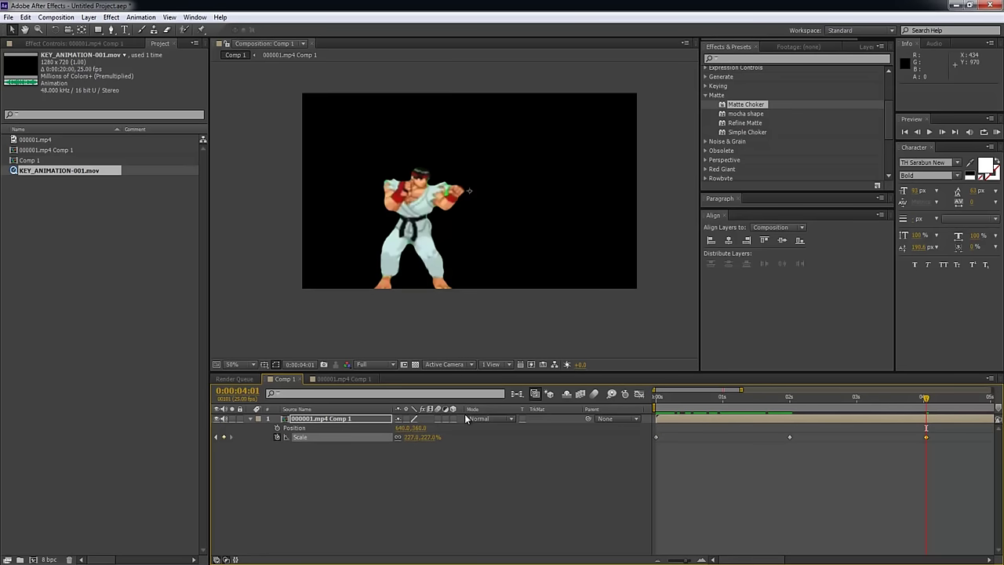
key(ctrl+grave)
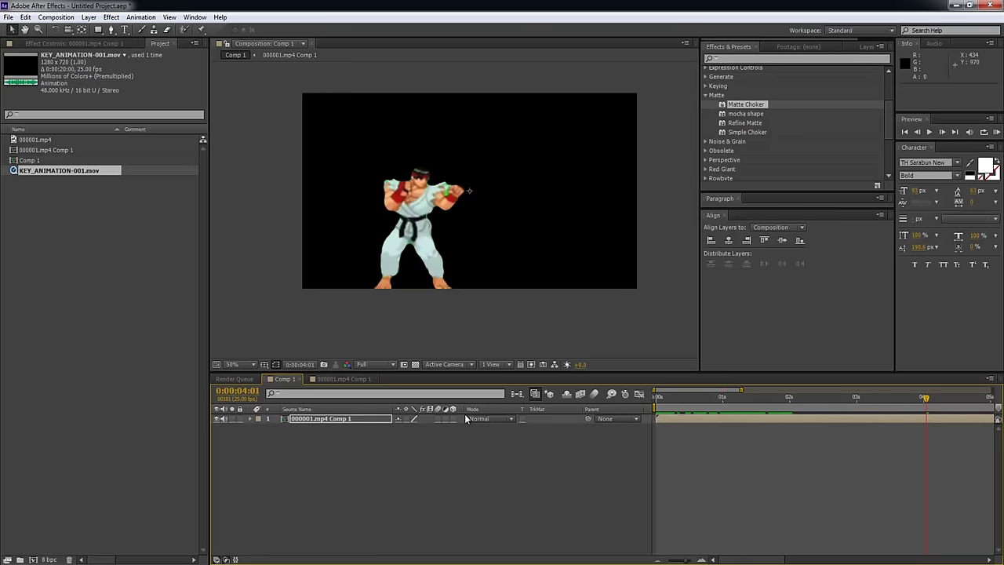
click(355, 420)
key(p)
key(s)
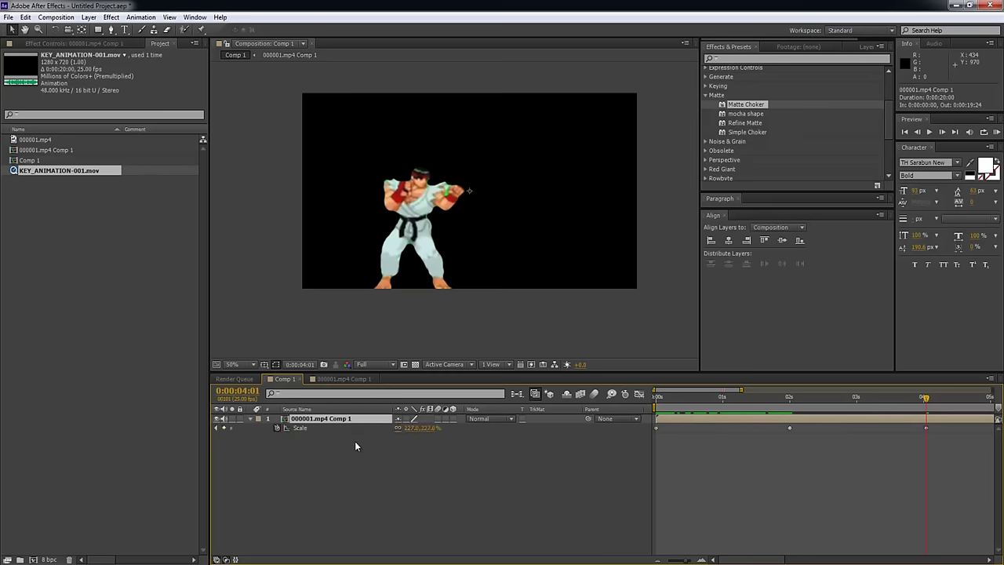
key(shift+p)
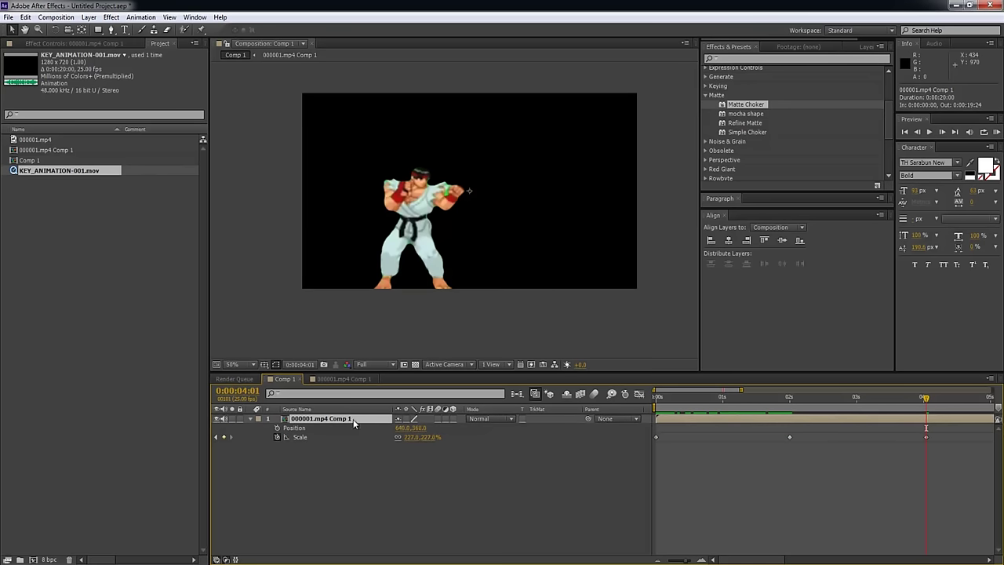
click(276, 428)
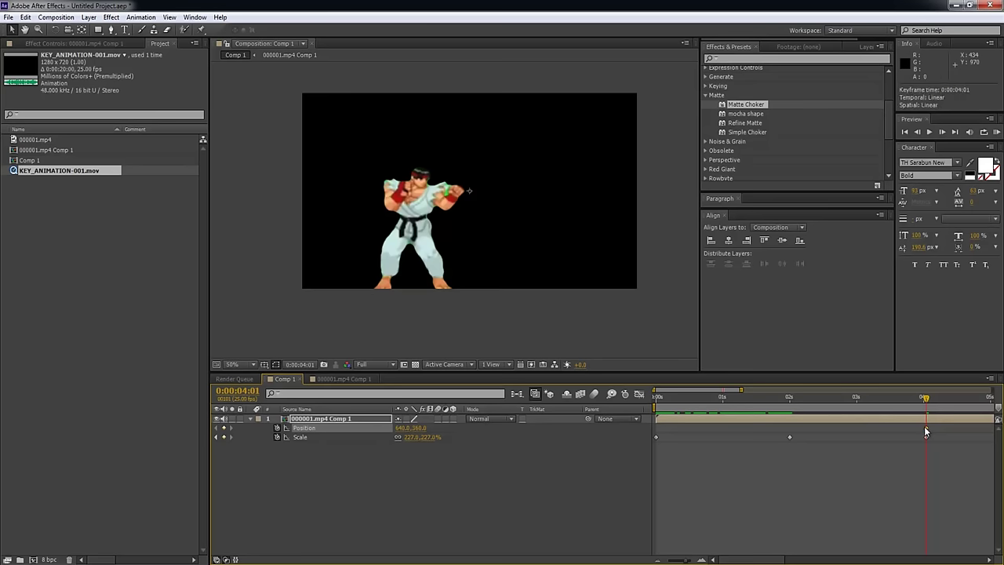
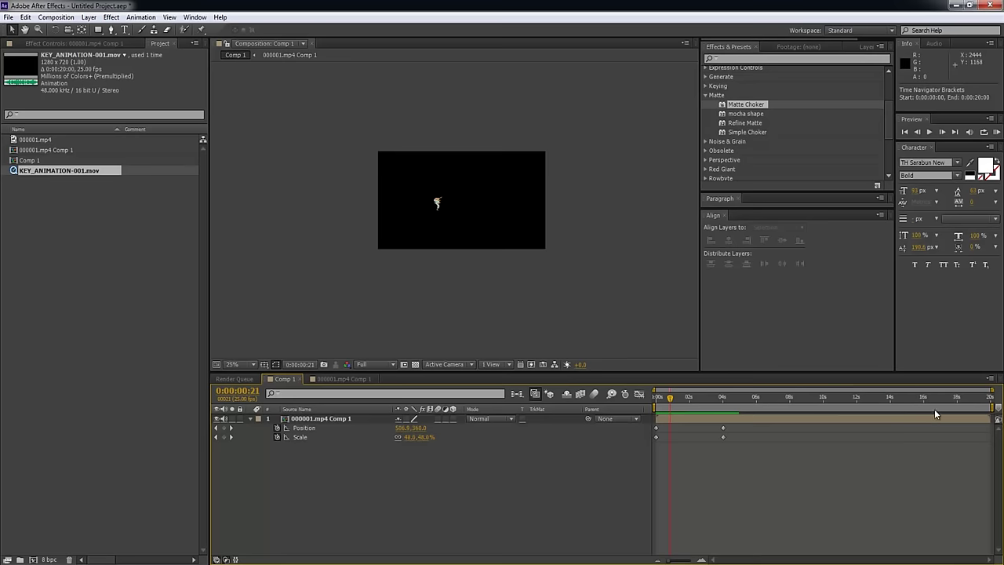
Shorten the work area to end at 0:00:04:15 and preview the animation.
drag(991, 406, 734, 405)
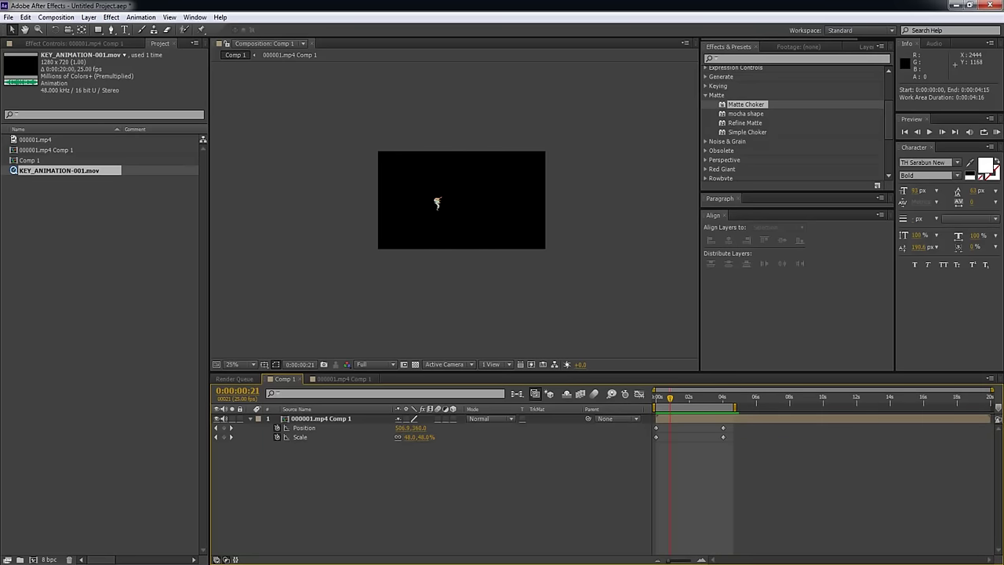
key(KP_0)
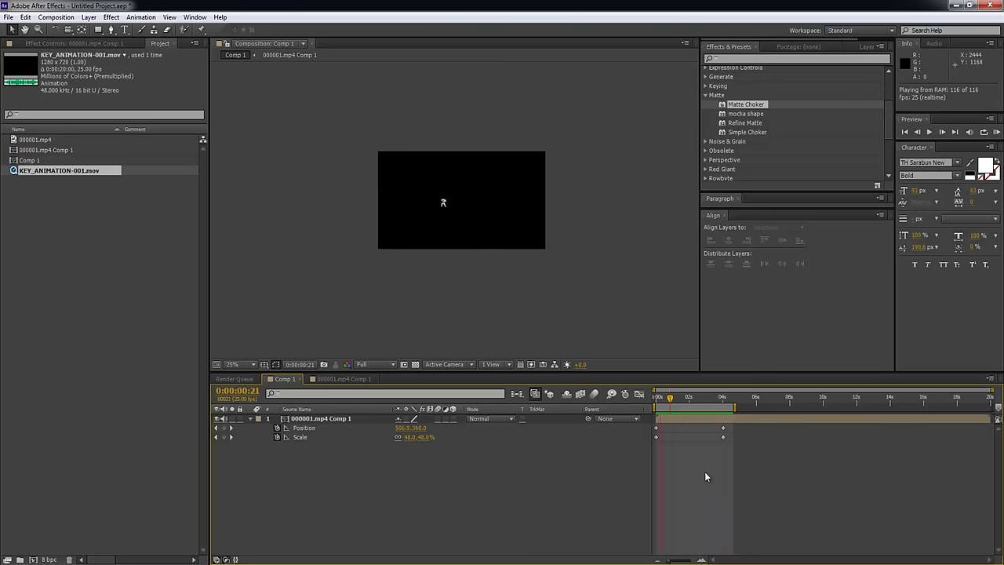
key(space)
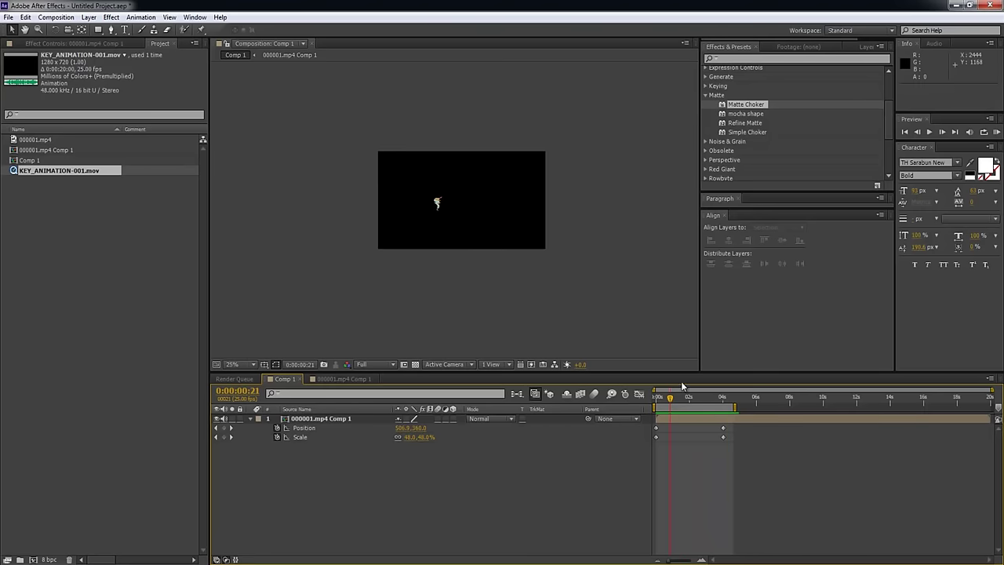
Show the rulers and place a vertical guide at 640 in the middle of the Comp 1 frame.
drag(669, 398, 691, 393)
scroll(542, 309, up, 2)
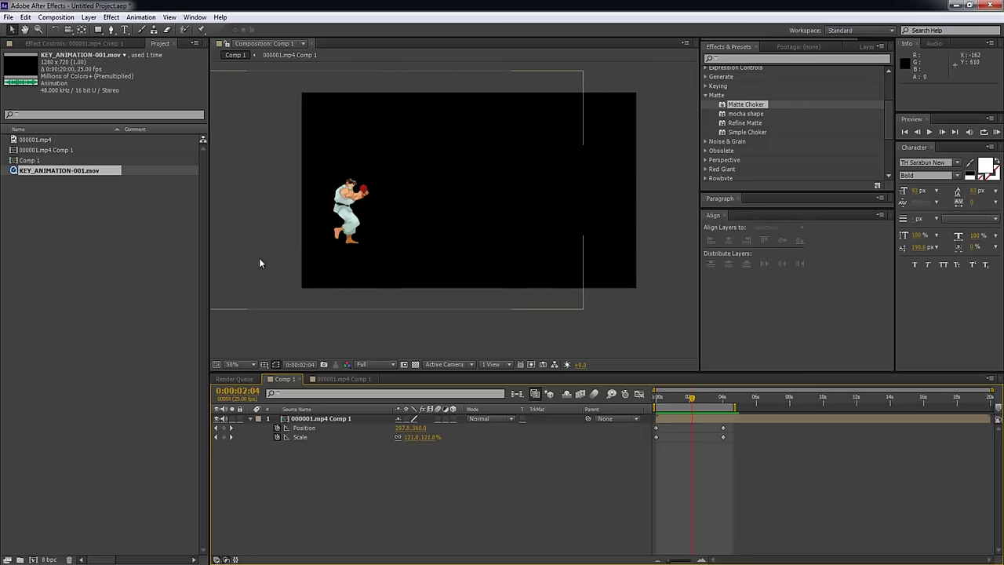
key(ctrl+r)
drag(216, 217, 473, 209)
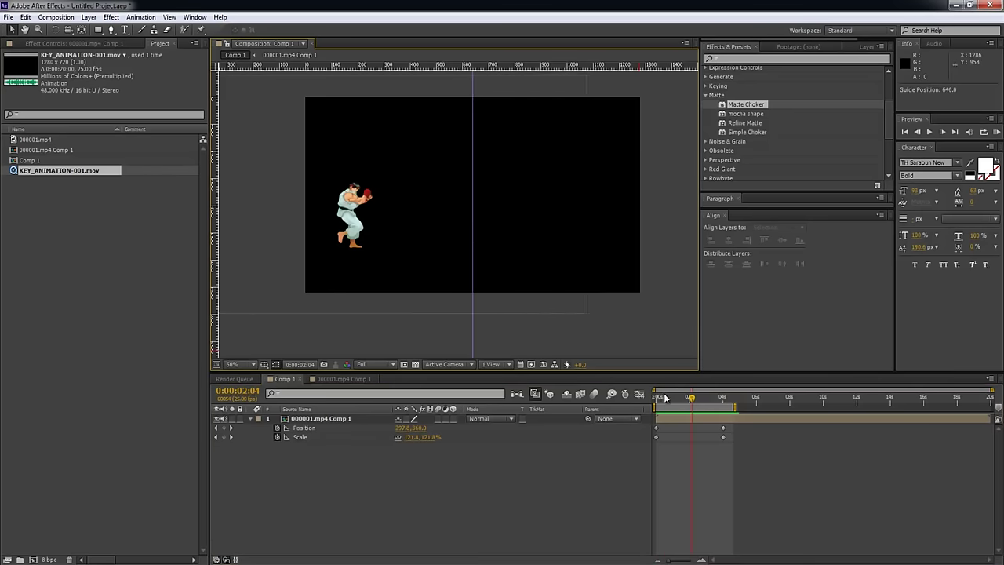
Select the starting keyframes at 0:00:00:00 and nudge the layer's starting Position to 678, 360.
drag(665, 398, 634, 400)
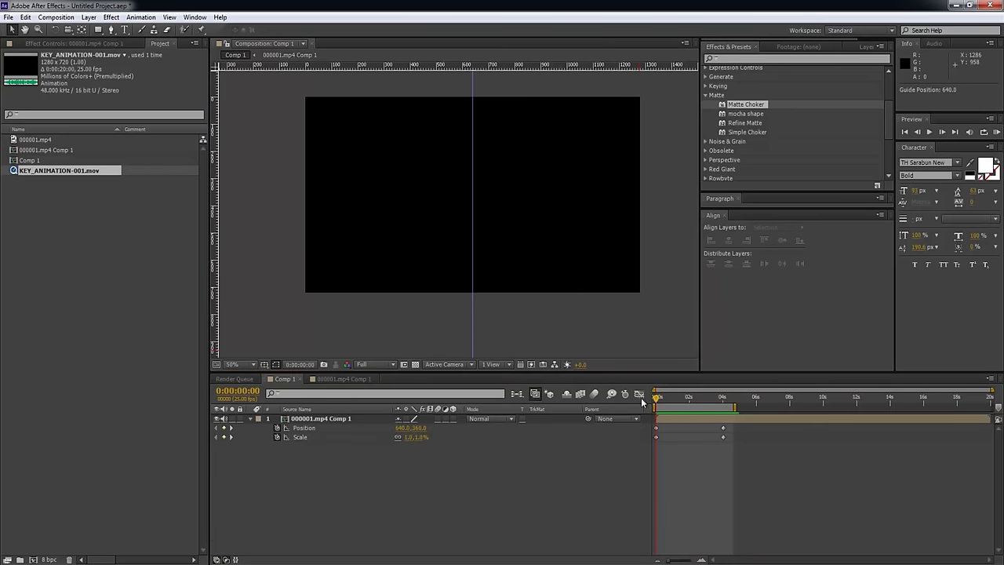
click(664, 418)
drag(660, 438, 652, 431)
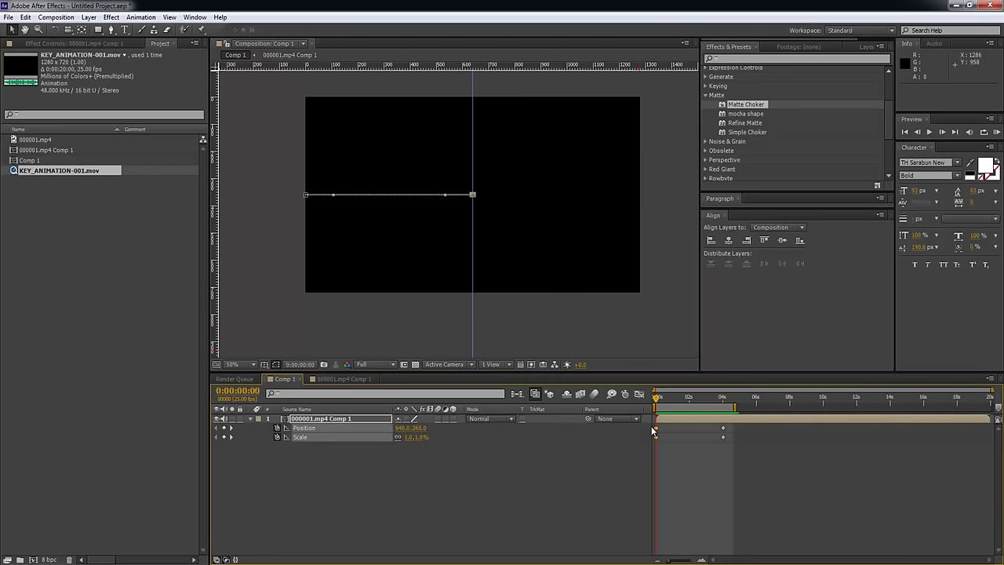
key(shift+Right)
key(shift+Right)
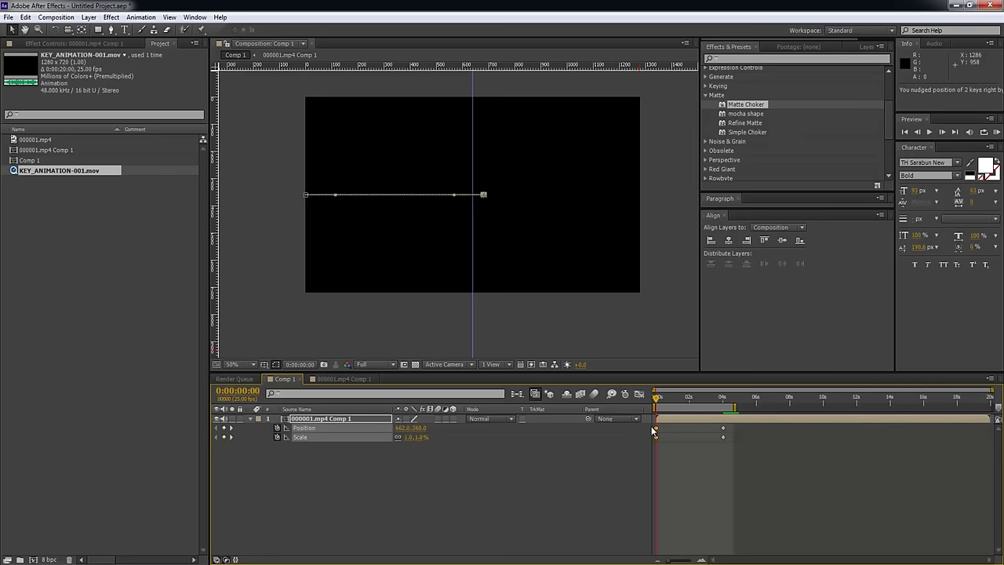
drag(660, 401, 639, 395)
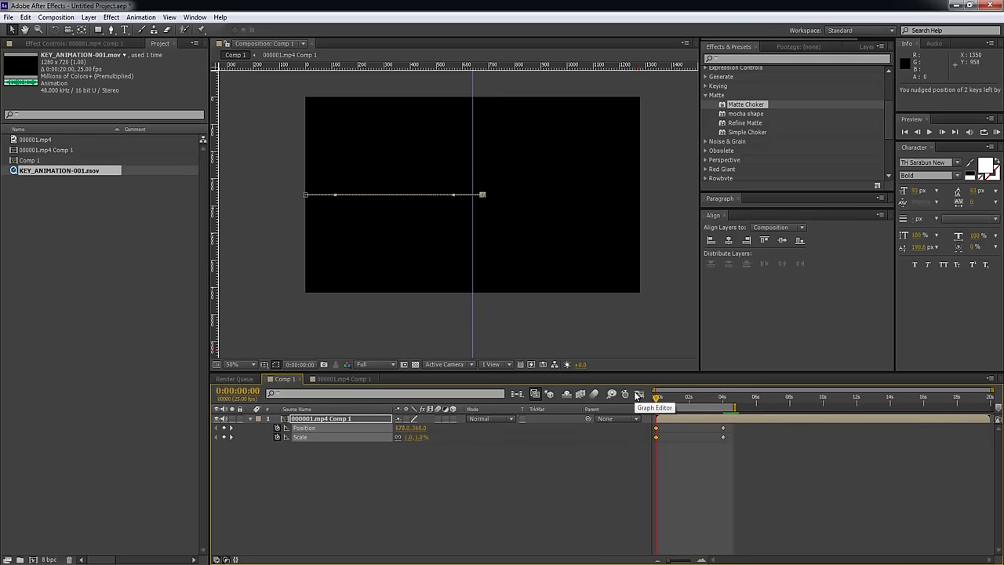
Move the ending Position and Scale keyframes to 0:00:05:23 and extend the work area to 0:00:08:20.
drag(657, 398, 766, 407)
click(740, 464)
click(722, 425)
click(723, 428)
key(KP_0)
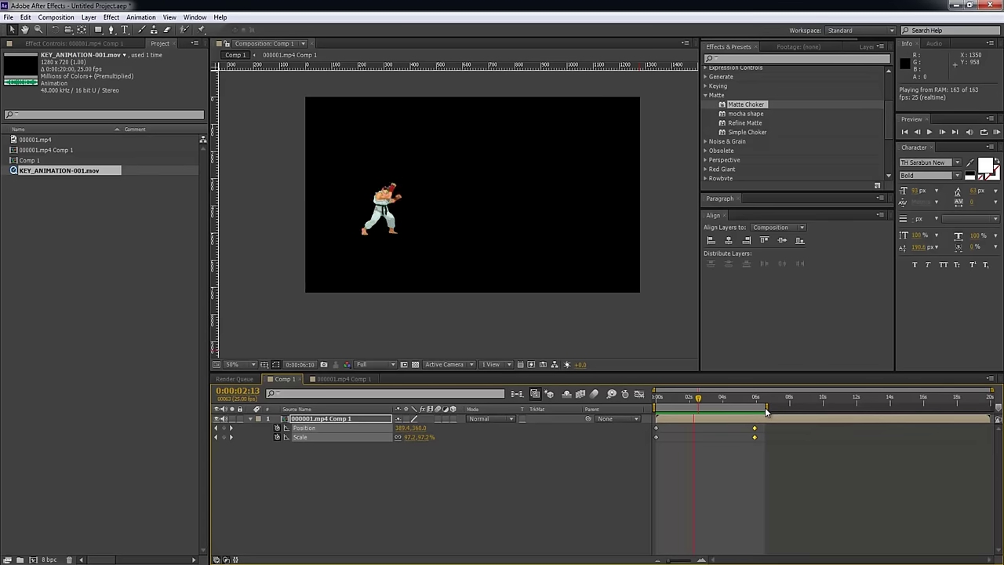
key(space)
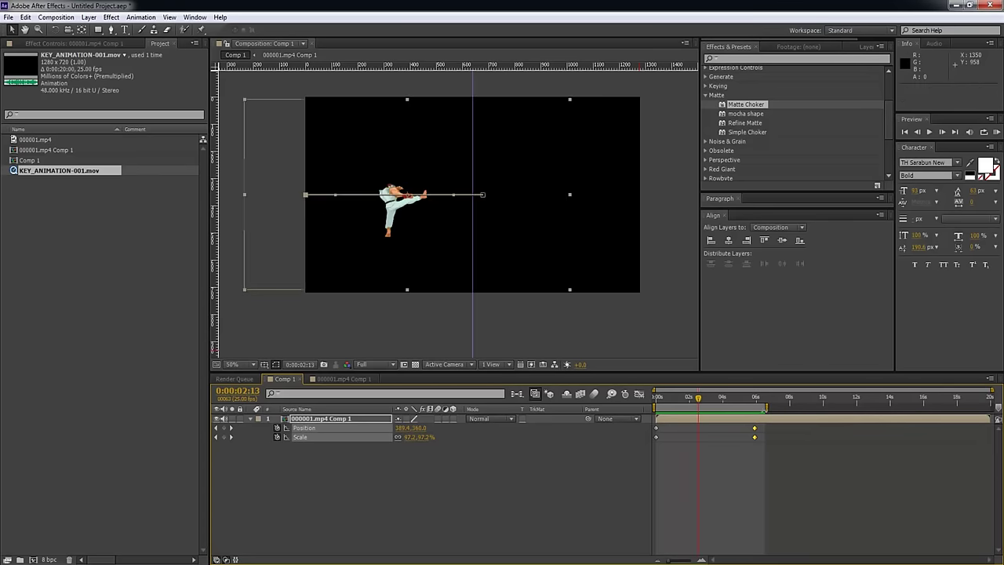
click(783, 459)
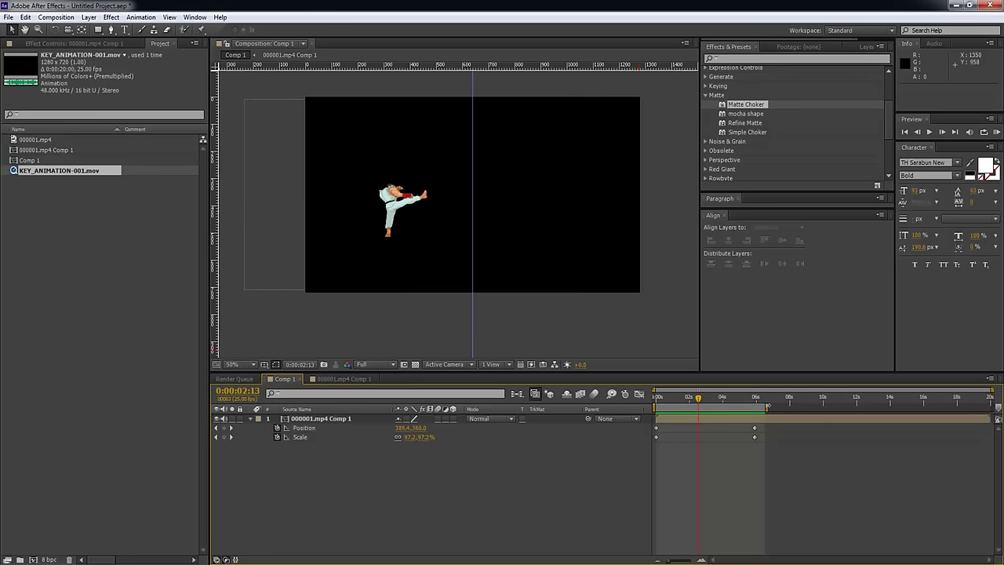
drag(766, 402, 805, 401)
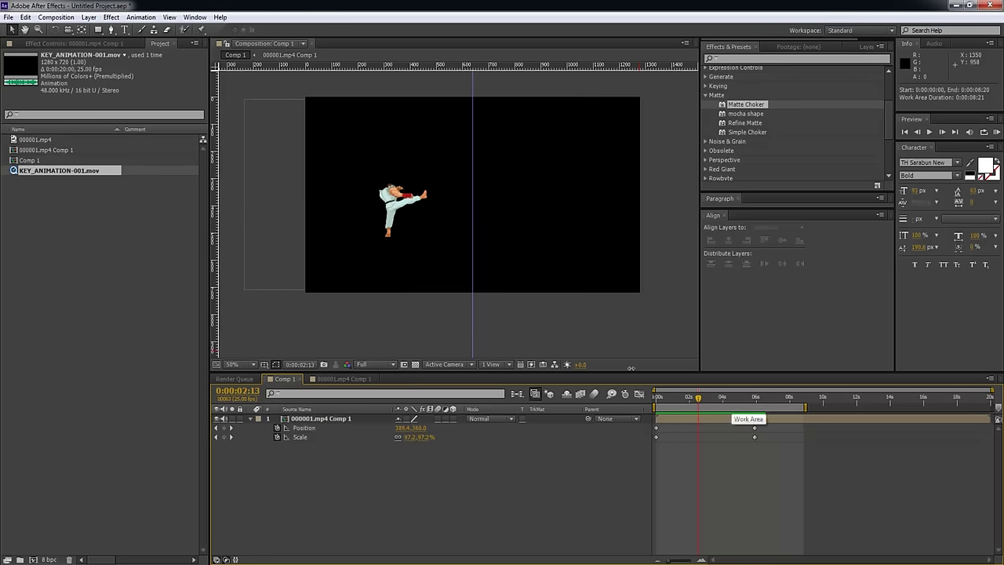
At 0:00:05:23, move the layer out of frame to Position -142, 360 and trim its end to that time.
key(k)
key(Tab)
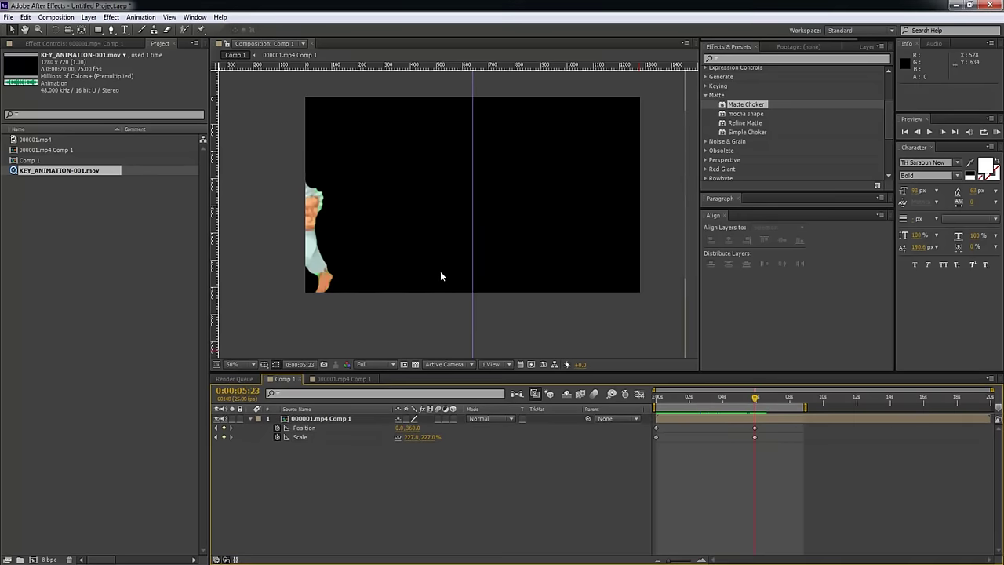
drag(549, 269, 494, 269)
click(748, 421)
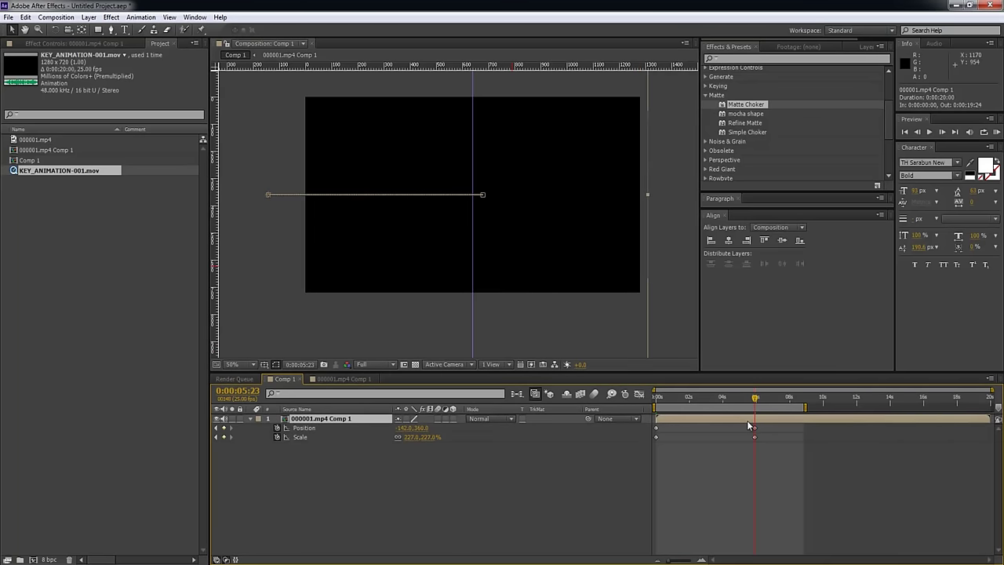
key(alt+bracketright)
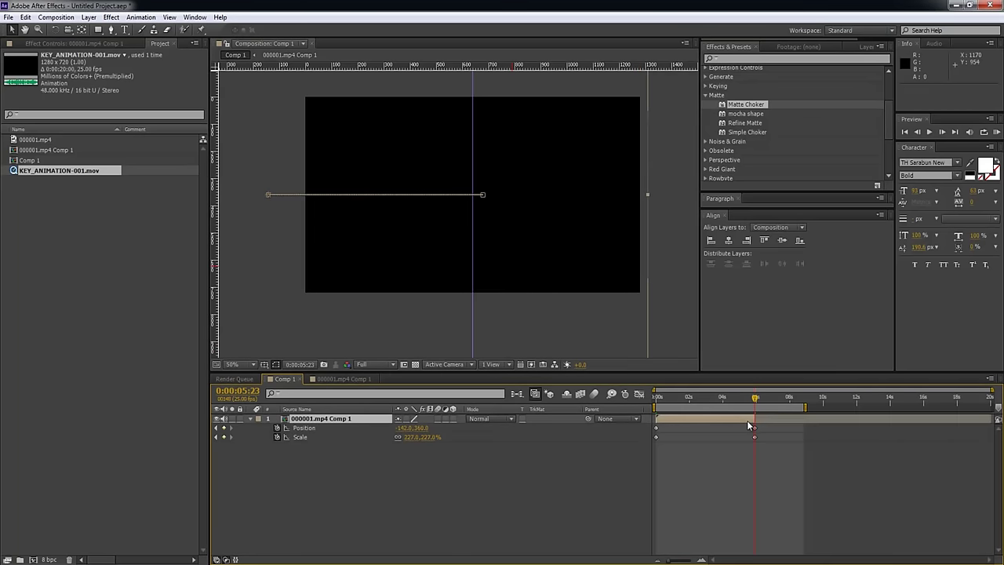
Preview the nested clip's movement and growth in Comp 1, and check intermediate frames up to 0:00:02:23.
drag(755, 398, 696, 400)
key(KP_0)
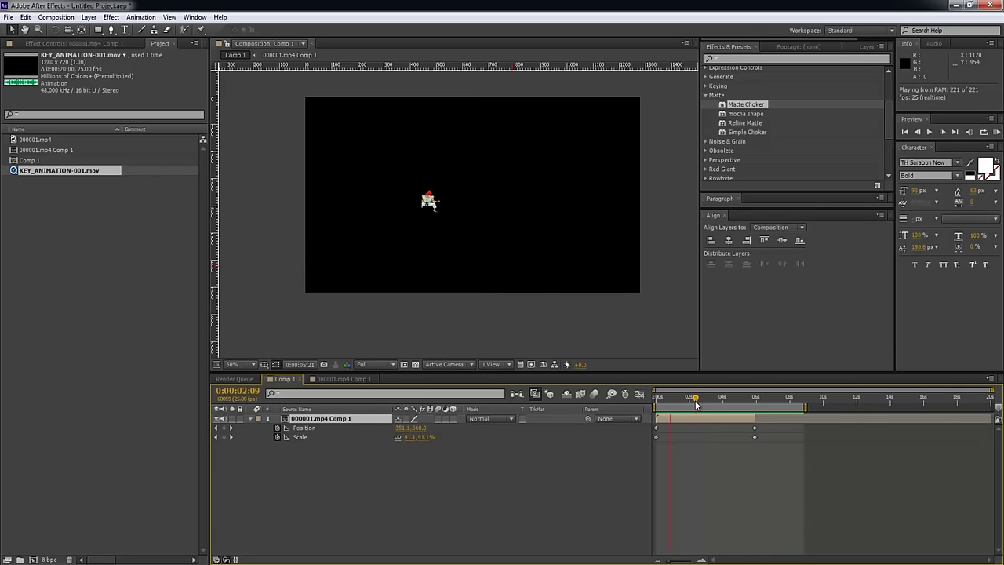
key(space)
drag(745, 396, 704, 402)
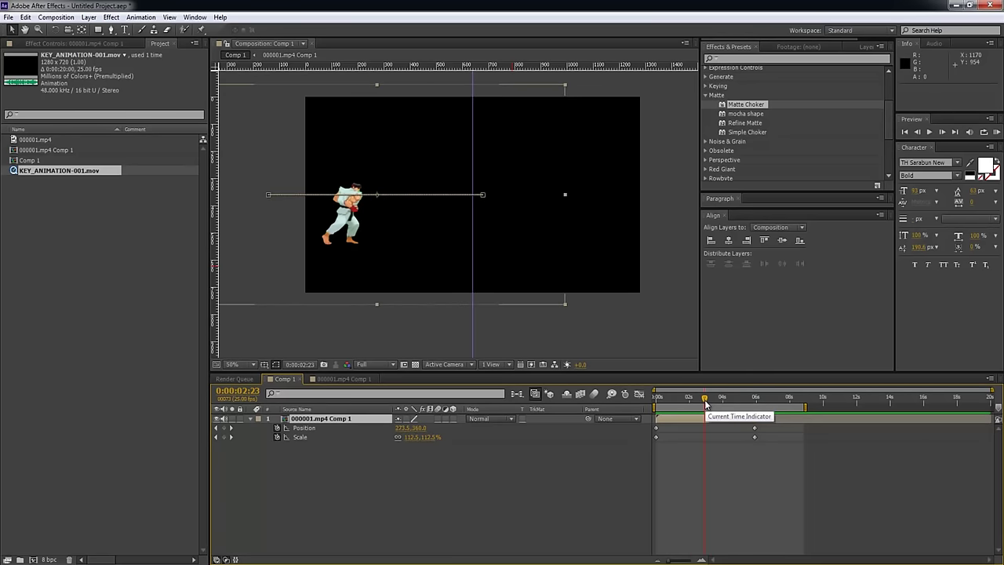
click(704, 472)
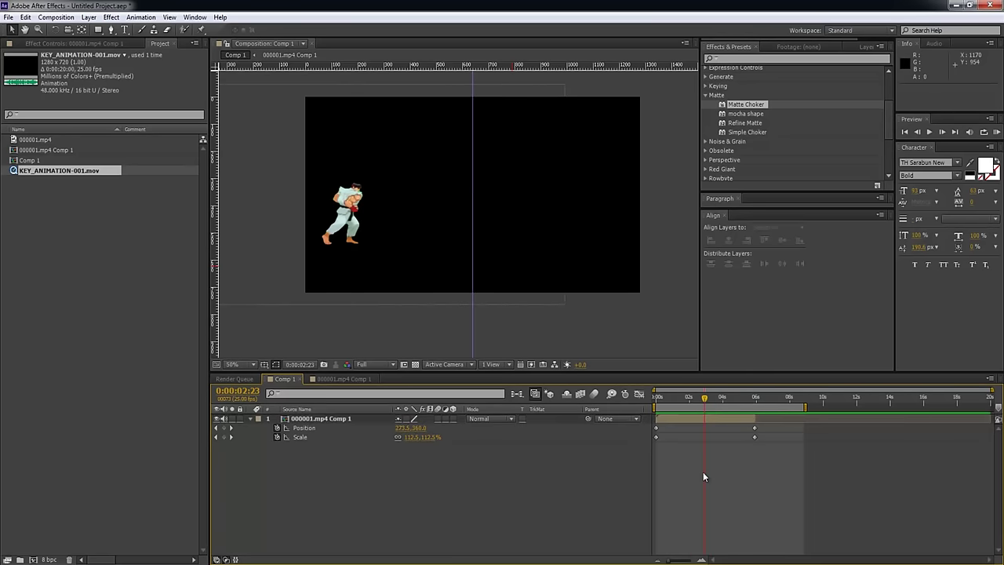
Shorten the work area to about 7.5 seconds and pre-compose the animated layer as 000001.mp4 Comp 2, moving all attributes into it.
drag(804, 407, 782, 406)
drag(705, 400, 656, 406)
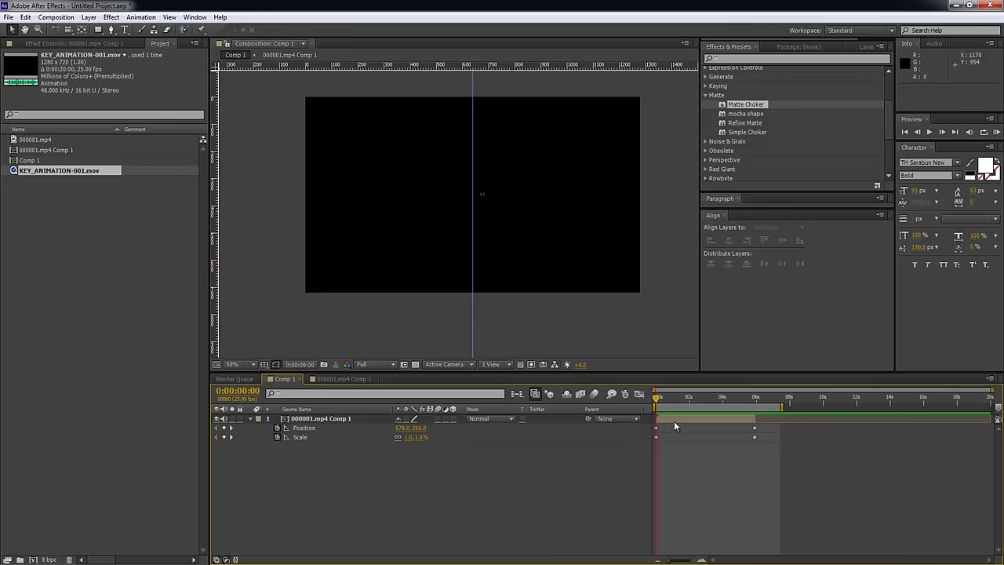
click(673, 422)
key(ctrl+shift+c)
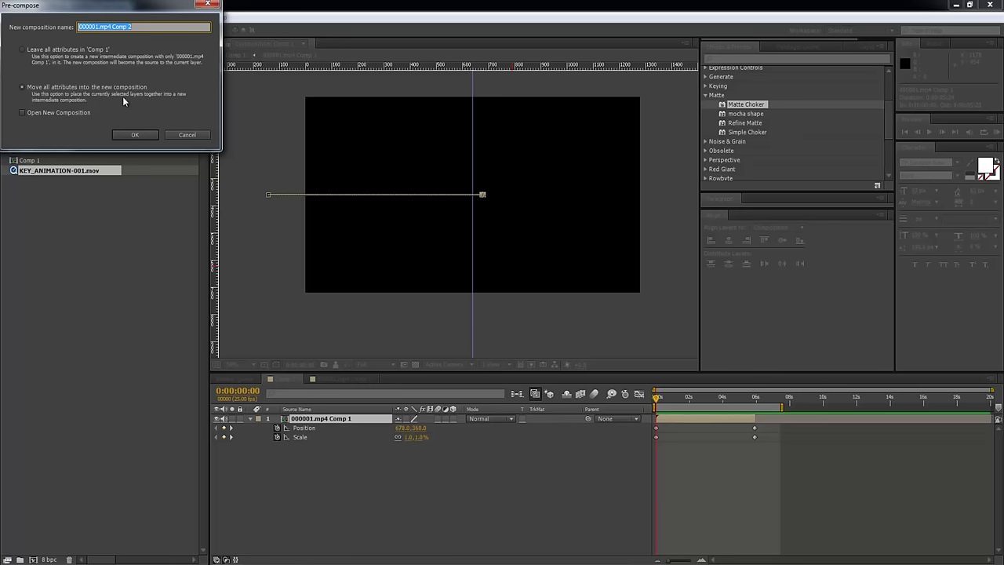
click(153, 135)
Duplicate the 000001.mp4 Comp 2 layer and set the current time to 0:00:02:14.
drag(657, 397, 754, 399)
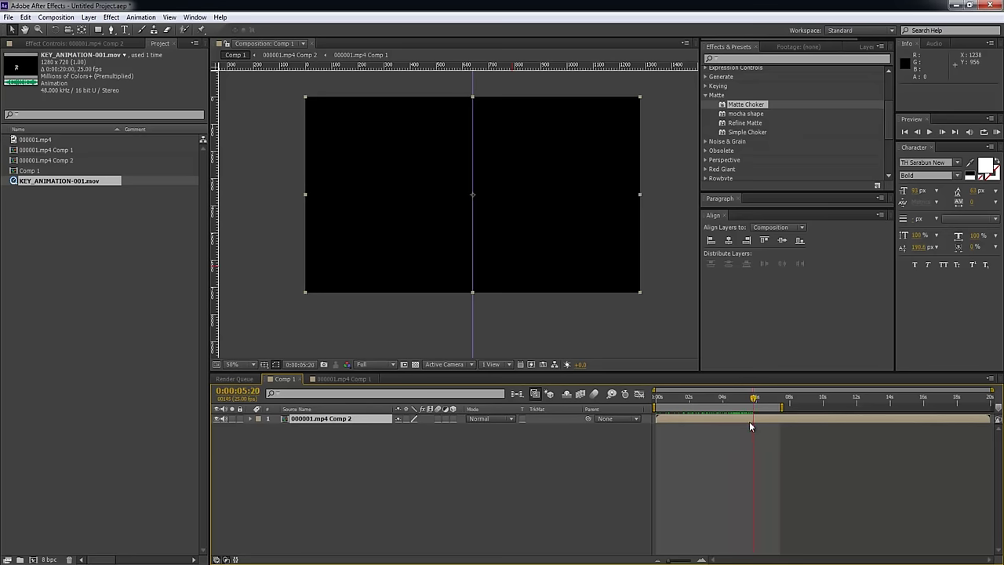
click(751, 426)
key(ctrl+d)
click(698, 401)
drag(695, 402, 698, 401)
Search the effects and presets for "flip", try Flip + Flop on the duplicated layer, and remove the effect.
click(762, 60)
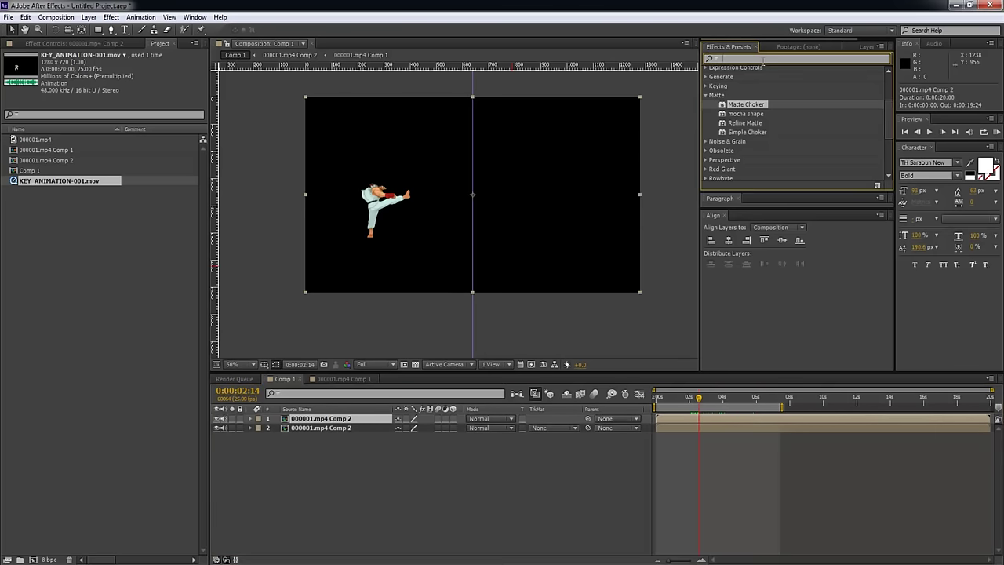
text(flip)
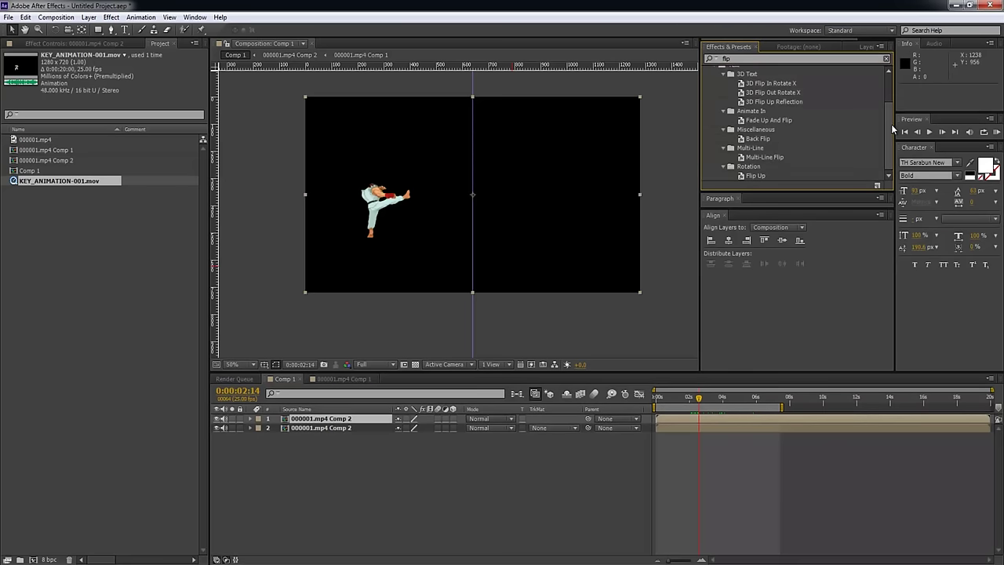
scroll(891, 124, up, 2)
drag(753, 98, 712, 424)
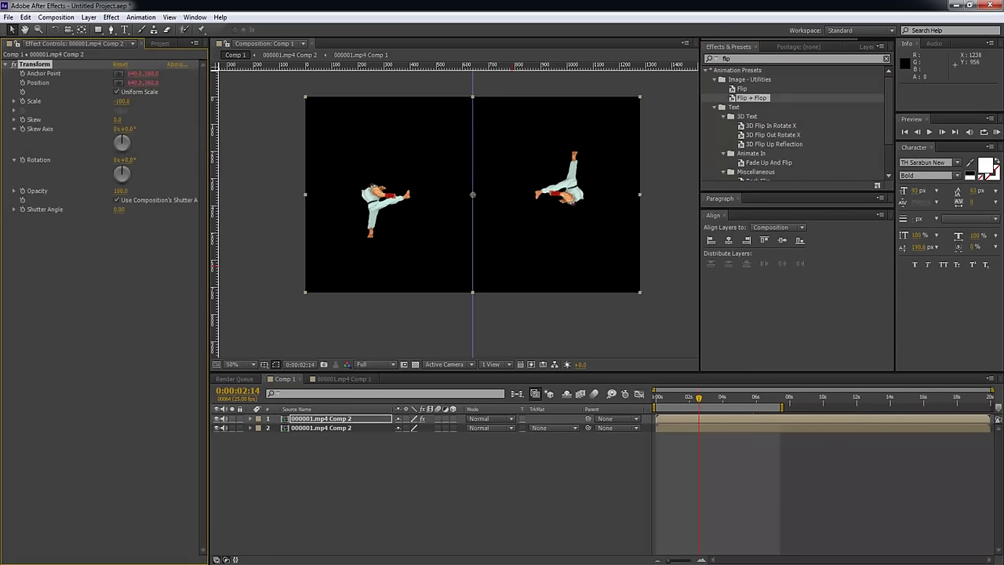
click(43, 67)
key(Delete)
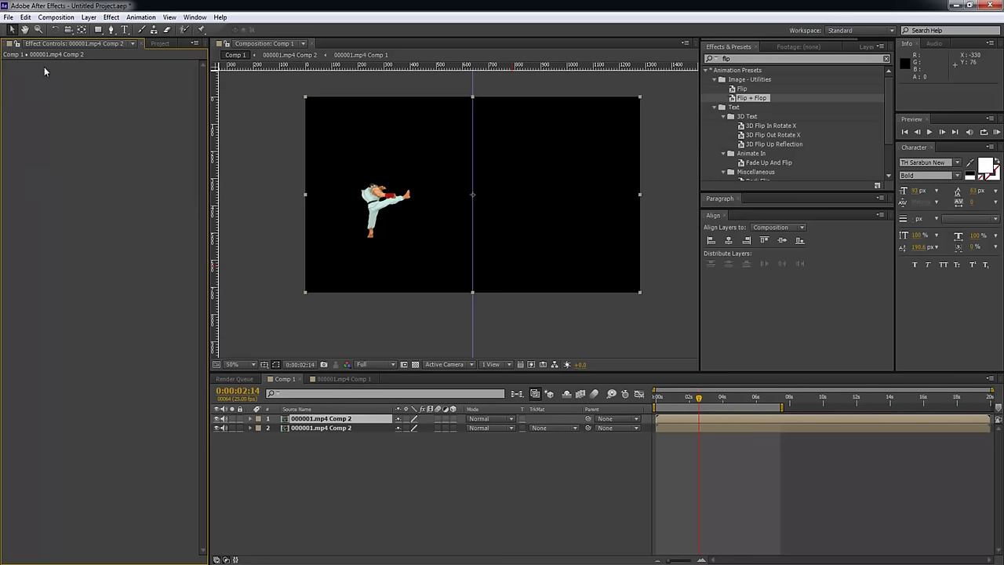
Try the Flip preset twice on the duplicated layer and remove both Transform effects.
drag(743, 91, 721, 418)
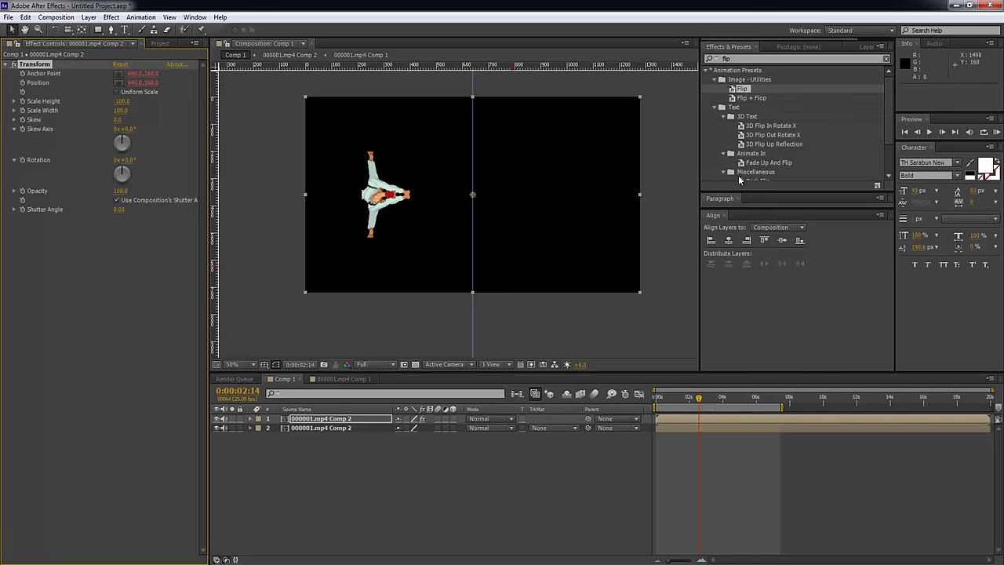
drag(743, 91, 139, 333)
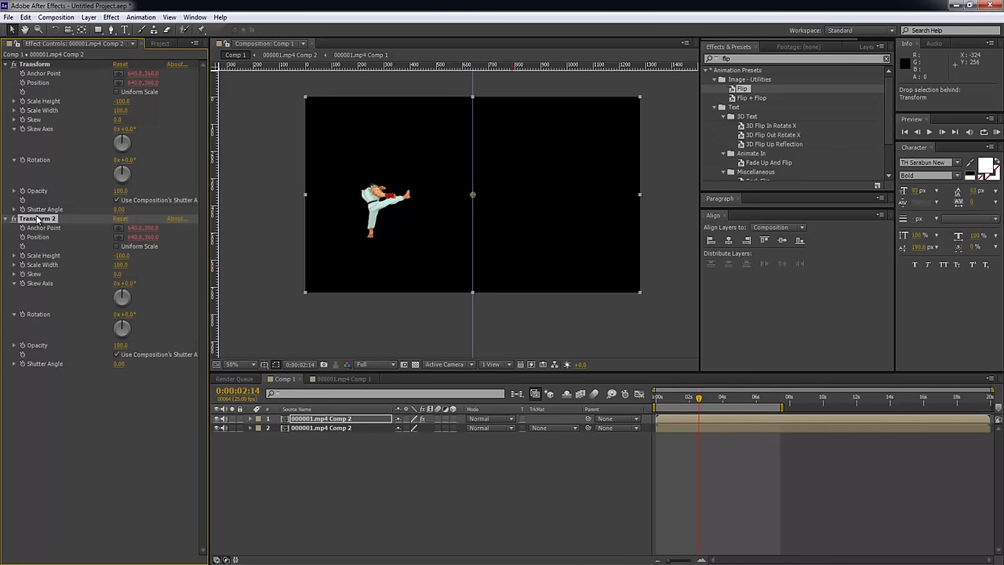
key(Delete)
click(39, 64)
key(Delete)
Try mirroring the duplicated layer horizontally by applying the Flip + Flop preset followed by Flip.
drag(749, 99, 709, 421)
click(738, 90)
drag(743, 92, 729, 418)
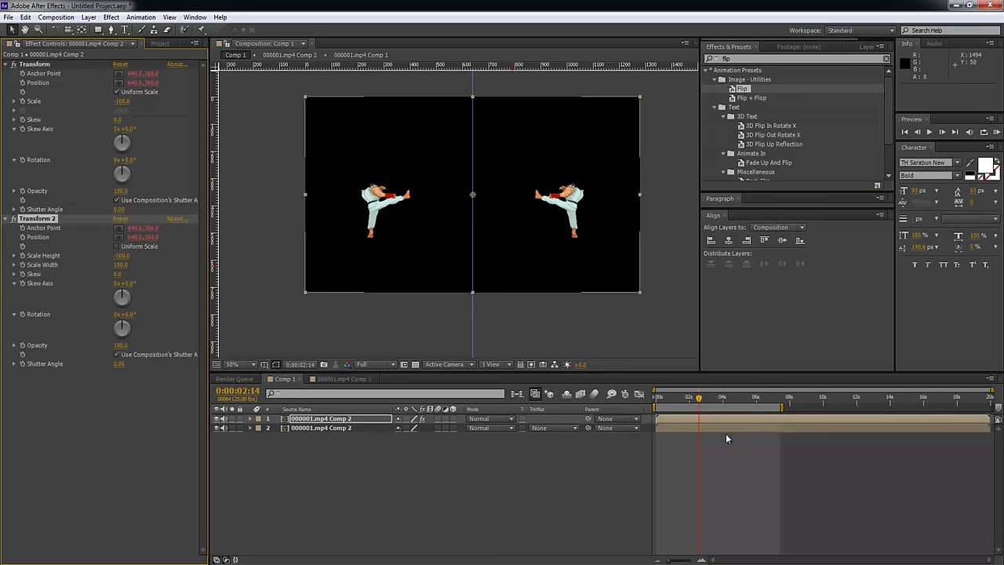
Delete the copy carrying the flip effects and duplicate the remaining 000001.mp4 Comp 2 layer.
click(726, 433)
click(671, 415)
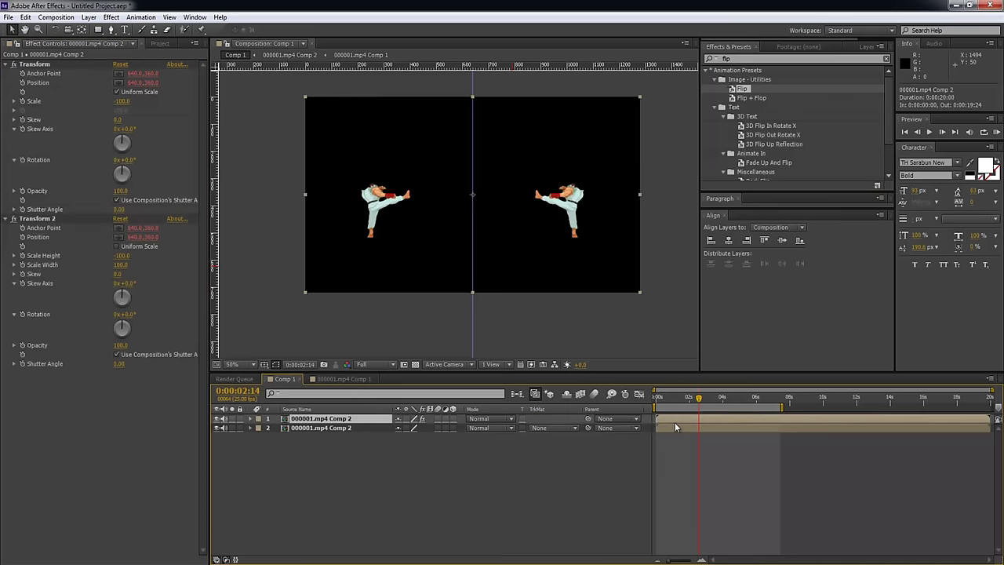
key(Delete)
click(672, 418)
key(ctrl+d)
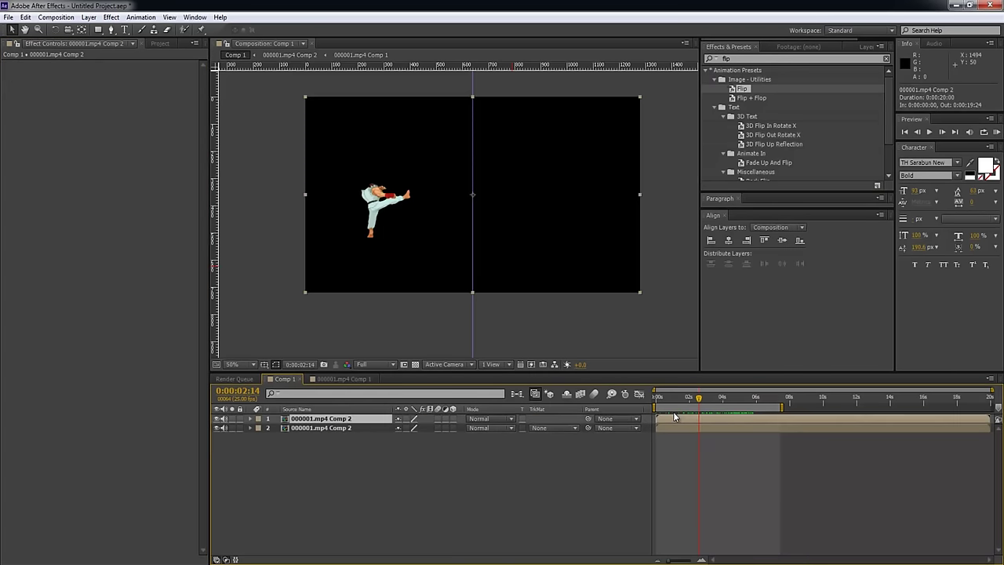
Mirror the top 000001.mp4 Comp 2 layer horizontally by unlinking its Scale proportions and setting Scale to -100, 100%.
key(s)
click(409, 429)
text(-100)
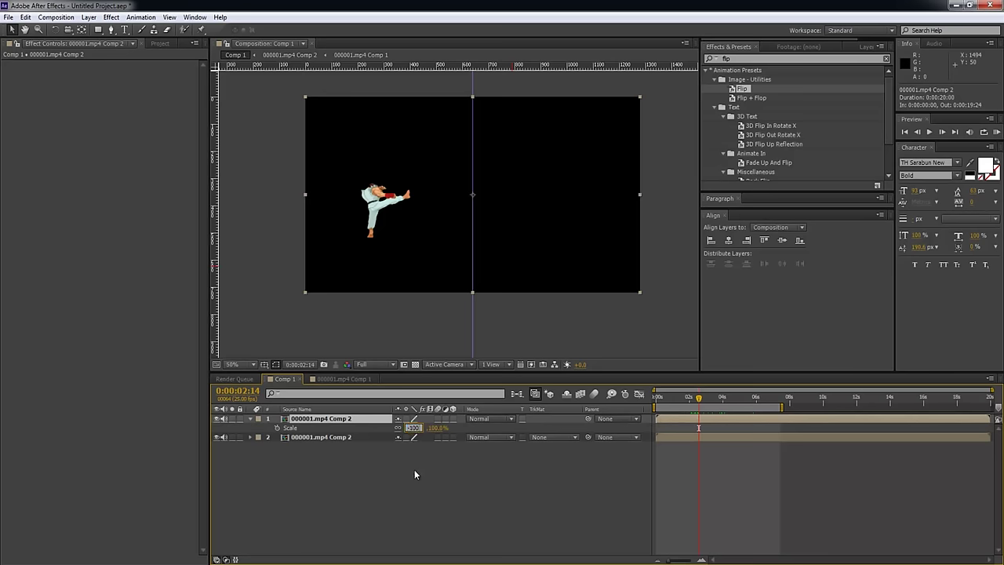
key(Return)
click(434, 427)
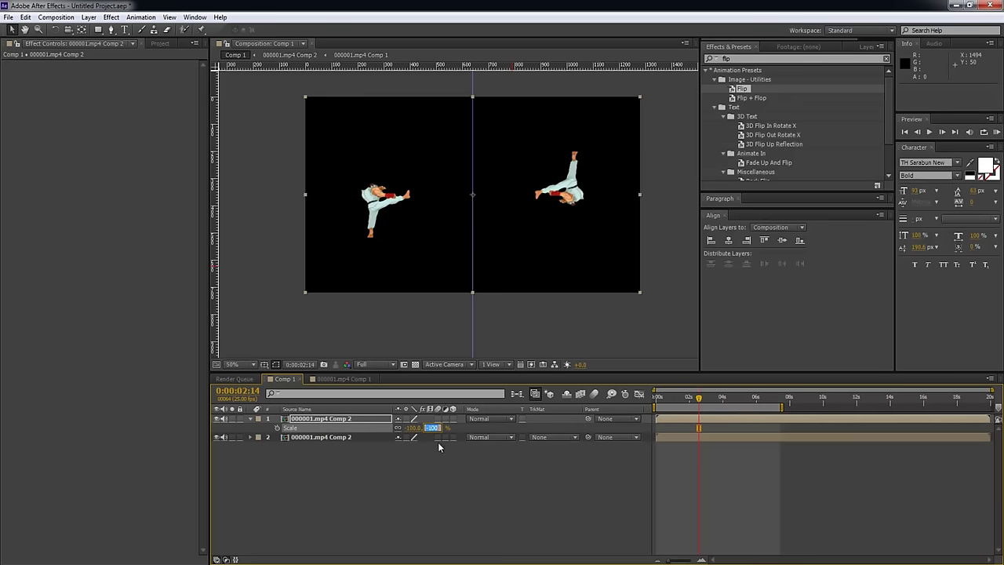
text(100)
key(Return)
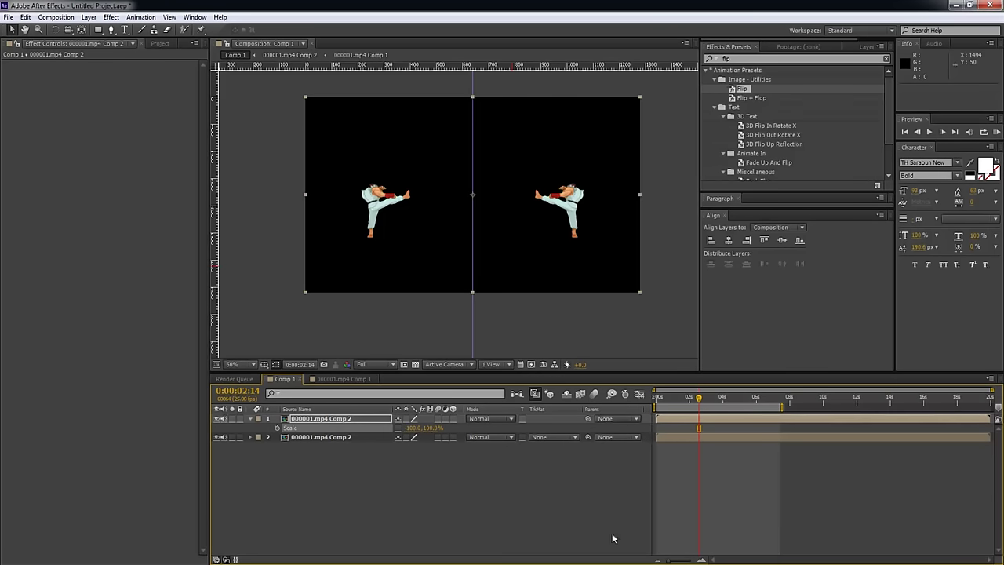
Preview the original and mirrored characters animating together in Comp 1.
click(706, 496)
key(KP_0)
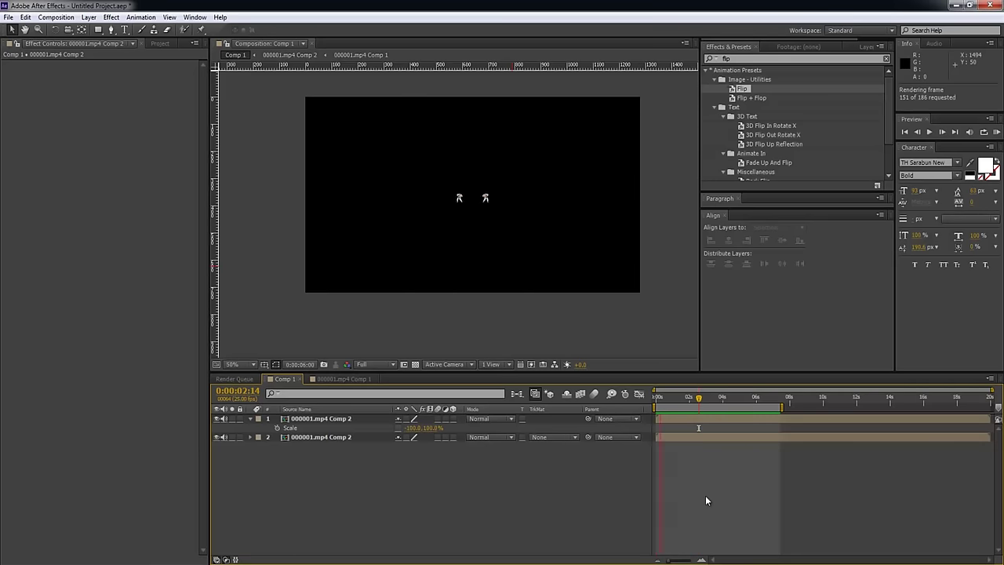
key(space)
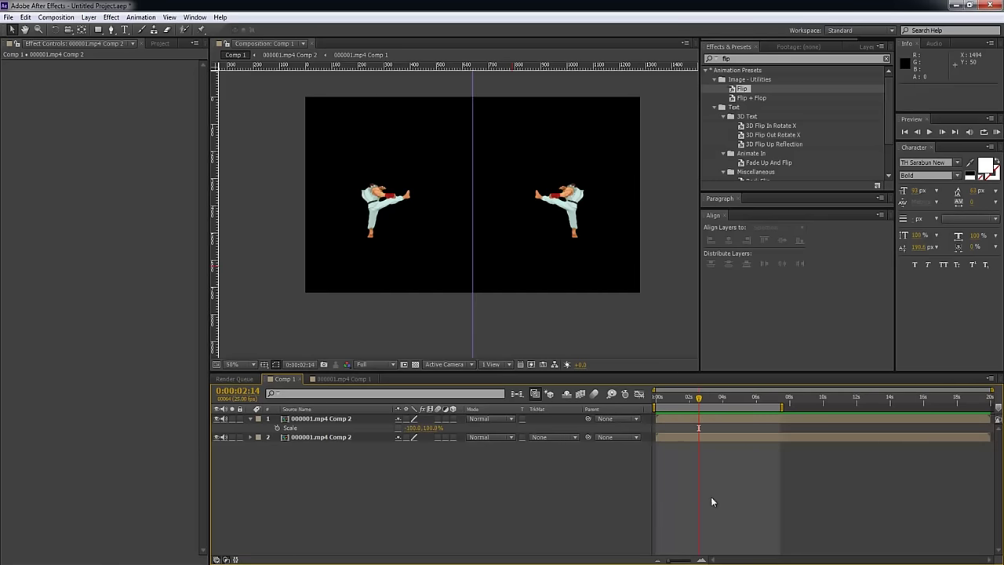
Extend the work area to the full 20 seconds of Comp 1 and collapse the top layer's properties.
drag(784, 406, 992, 407)
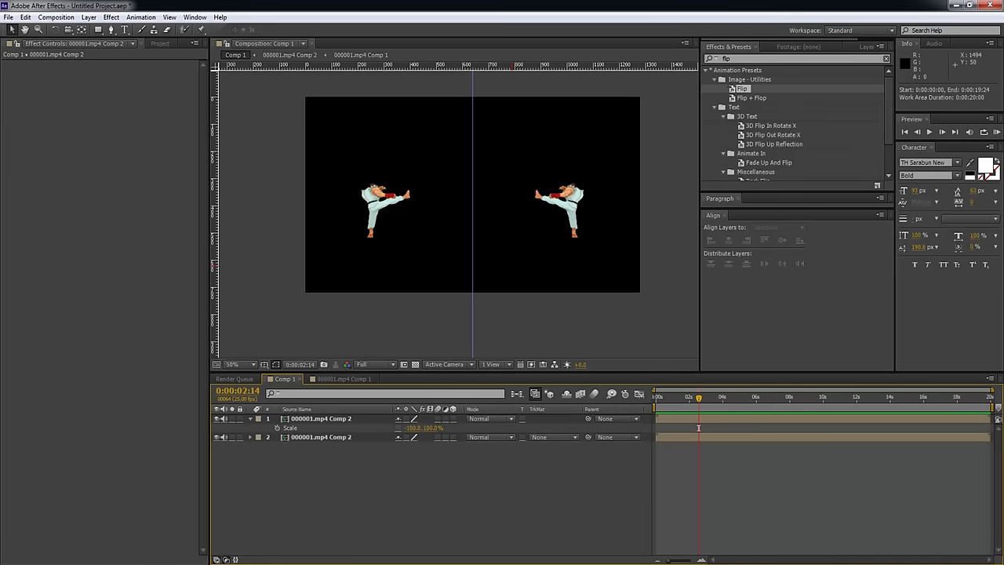
click(249, 419)
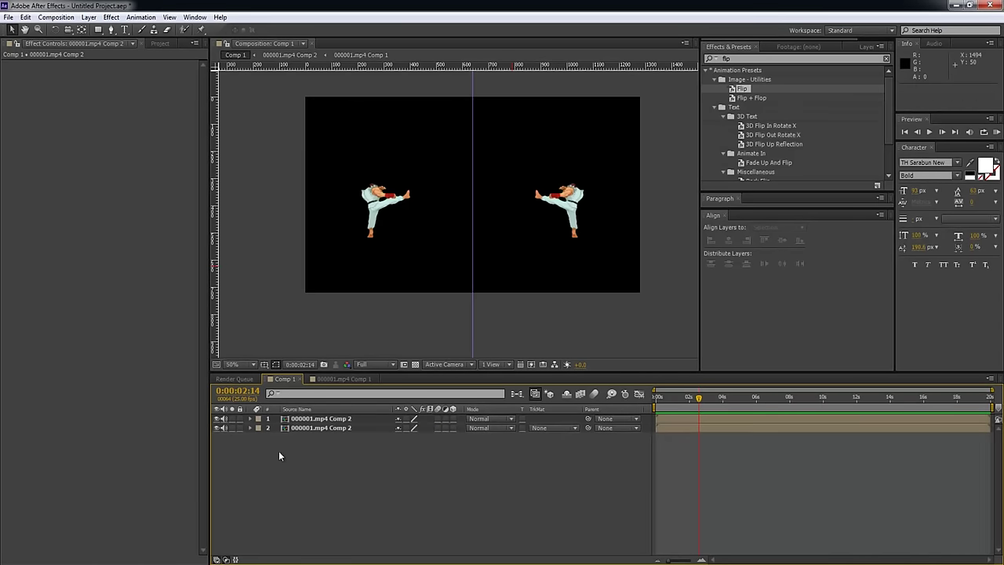
mouse_move(700, 398)
mouse_down()
mouse_move(657, 398)
mouse_move(737, 398)
mouse_move(689, 400)
mouse_up()
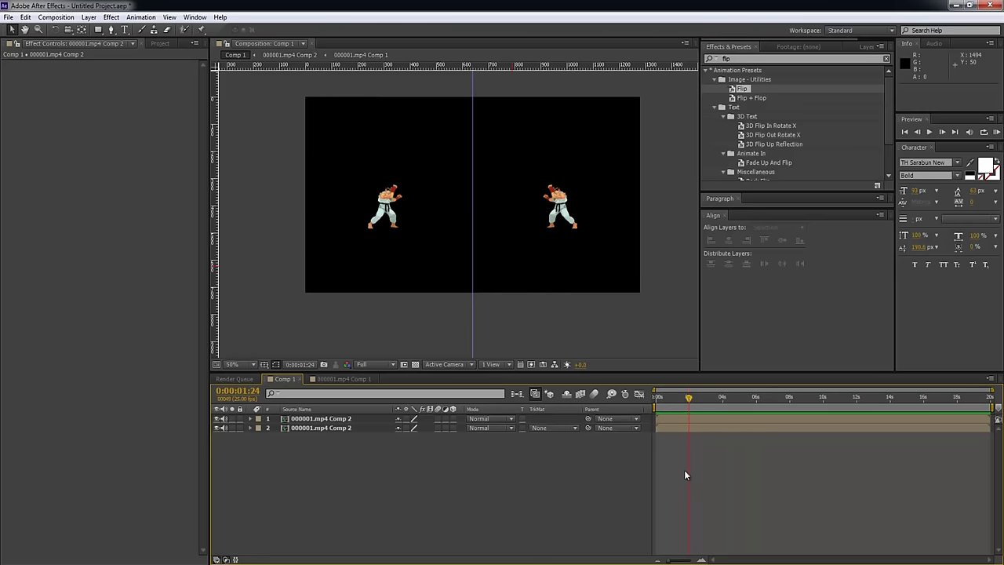
click(8, 17)
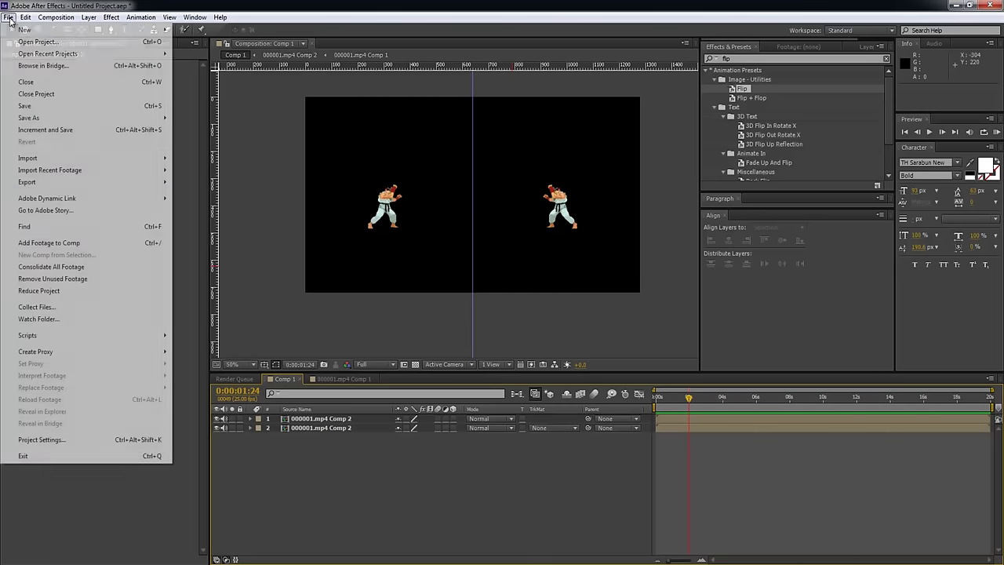
mouse_move(102, 184)
click(416, 431)
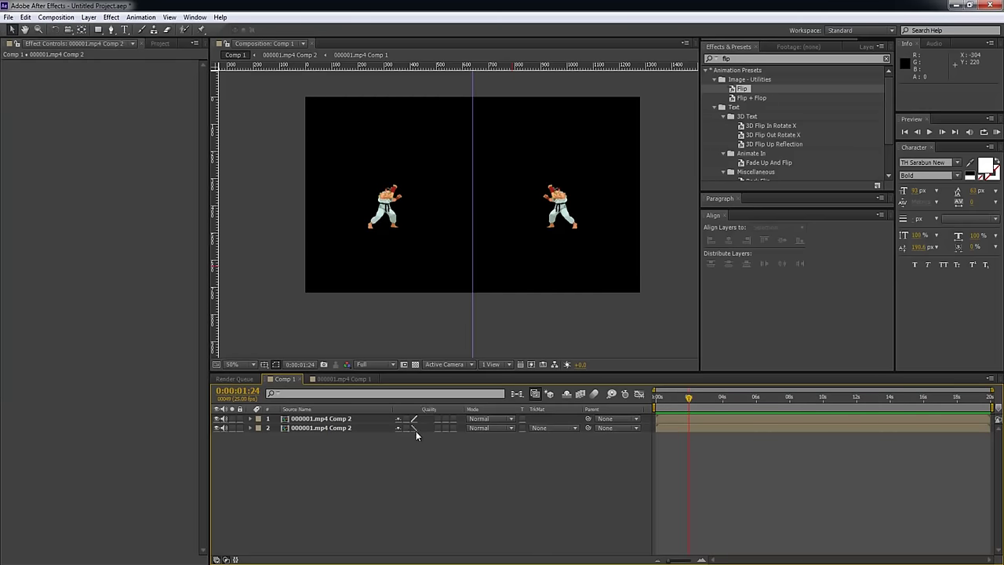
Pre-compose both 000001.mp4 Comp 2 layers together as Pre-comp 1 and set the current time to 0:00:04:23.
click(329, 418)
shift+click(327, 432)
key(ctrl+shift+c)
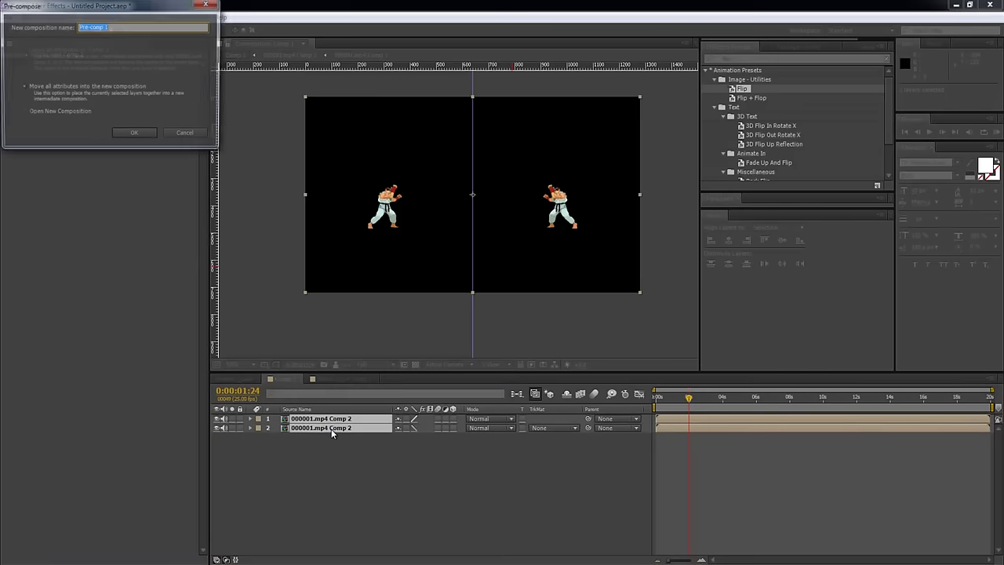
key(Return)
mouse_move(728, 405)
mouse_down()
mouse_move(661, 398)
mouse_move(738, 398)
mouse_up()
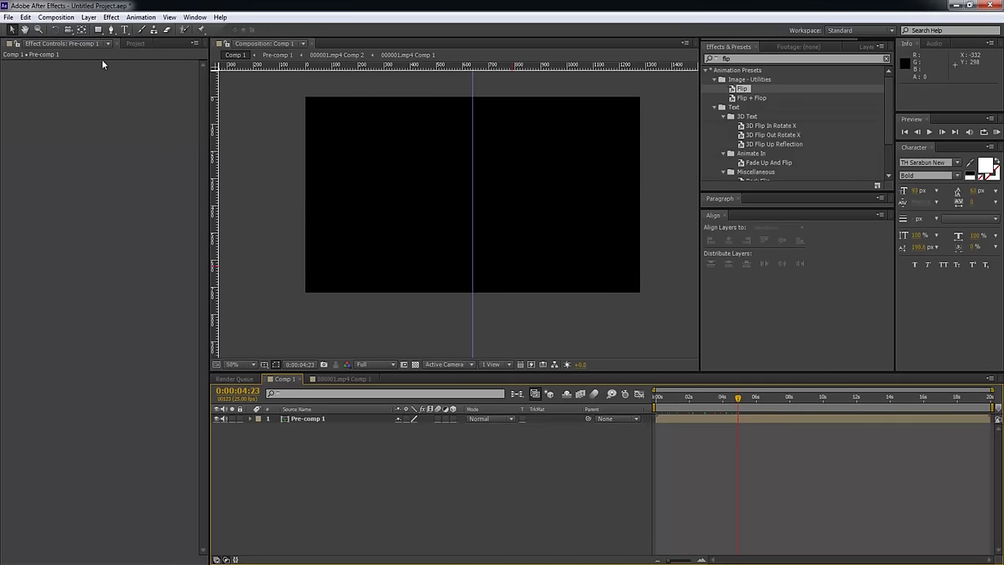
Add Comp 1 to the render queue and render it as KEY_ANIMATION-002.mov.
click(8, 16)
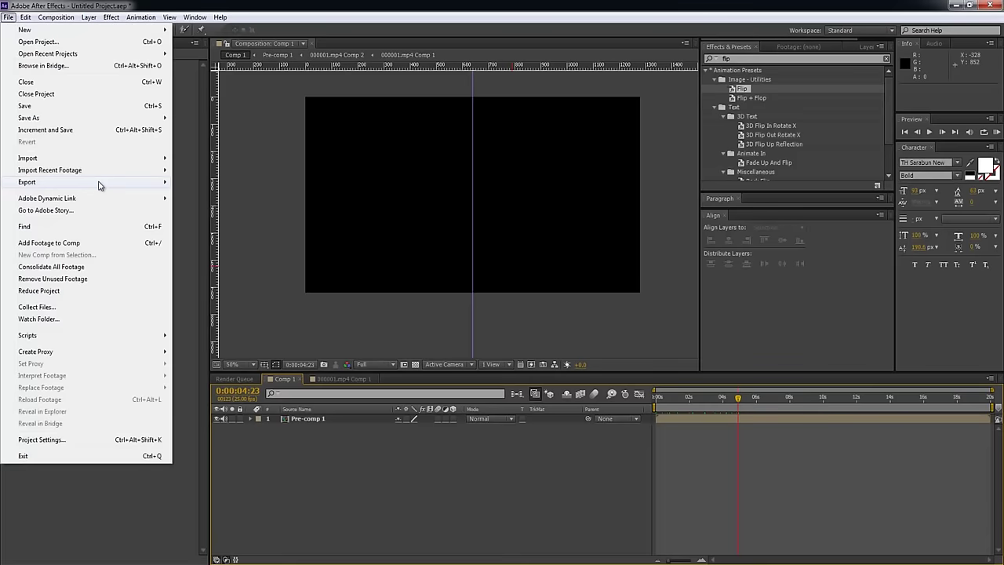
mouse_move(103, 183)
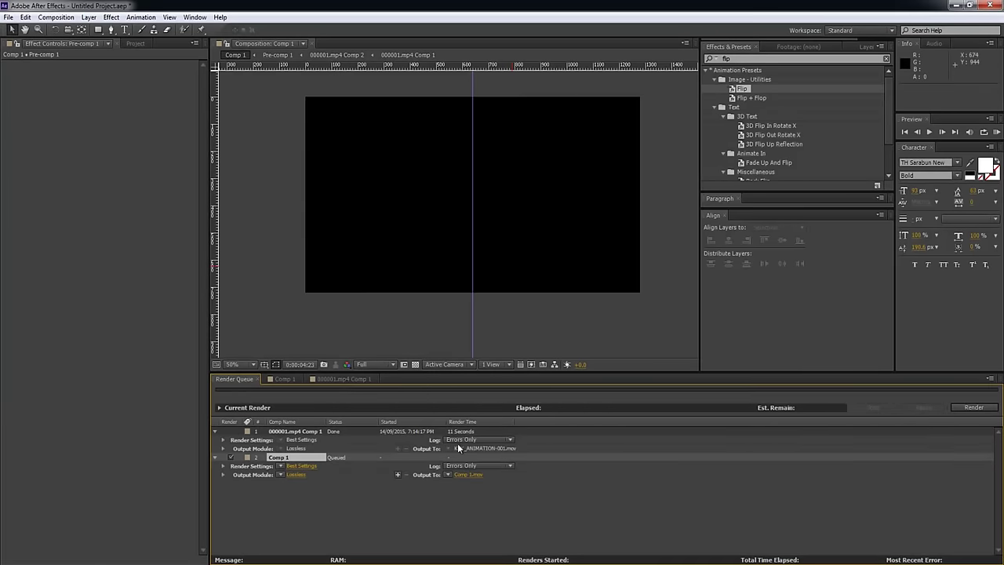
key(Return)
click(973, 408)
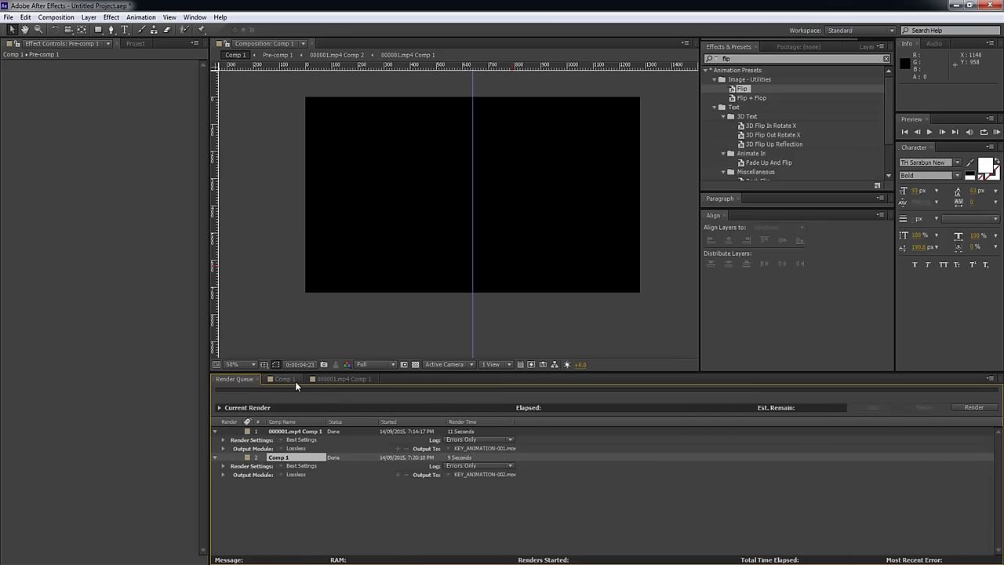
Return to the Comp 1 timeline and turn off the visibility of the Pre-comp 1 layer.
click(295, 382)
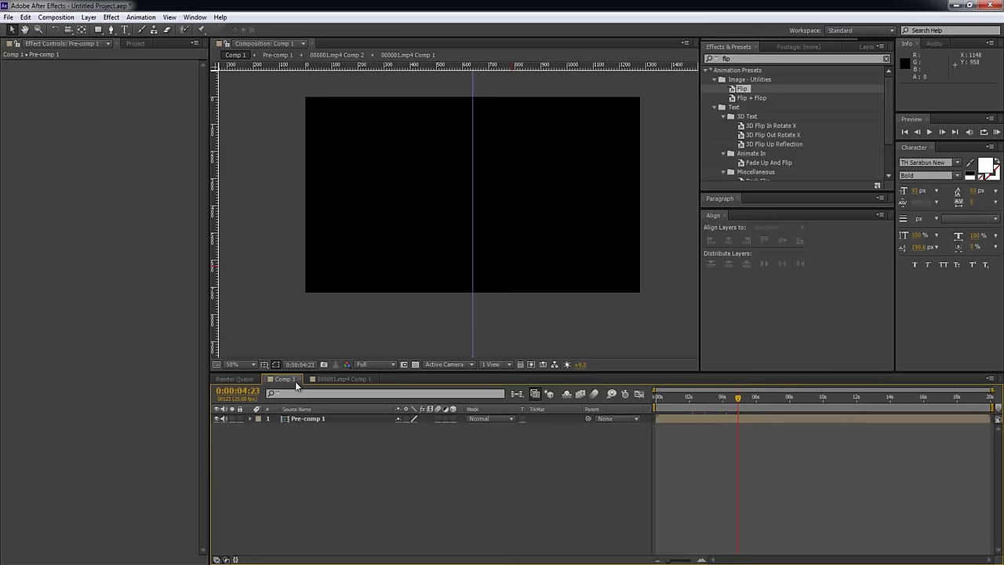
click(323, 419)
click(221, 419)
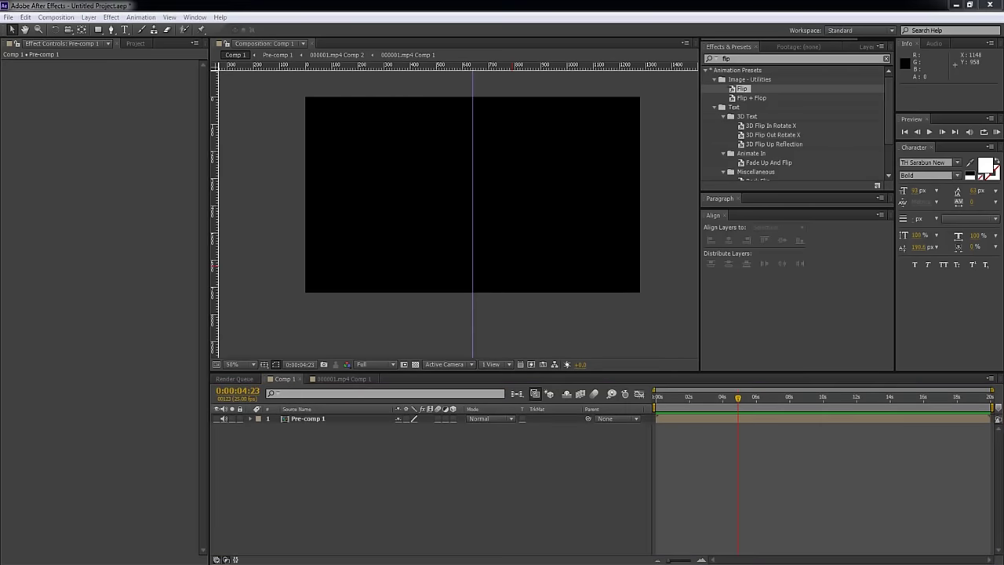
Import KEY_ANIMATION-002.mov, place it above Pre-comp 1 in Comp 1, and check its frames near 0:00:00:23.
drag(1, 188, 89, 139)
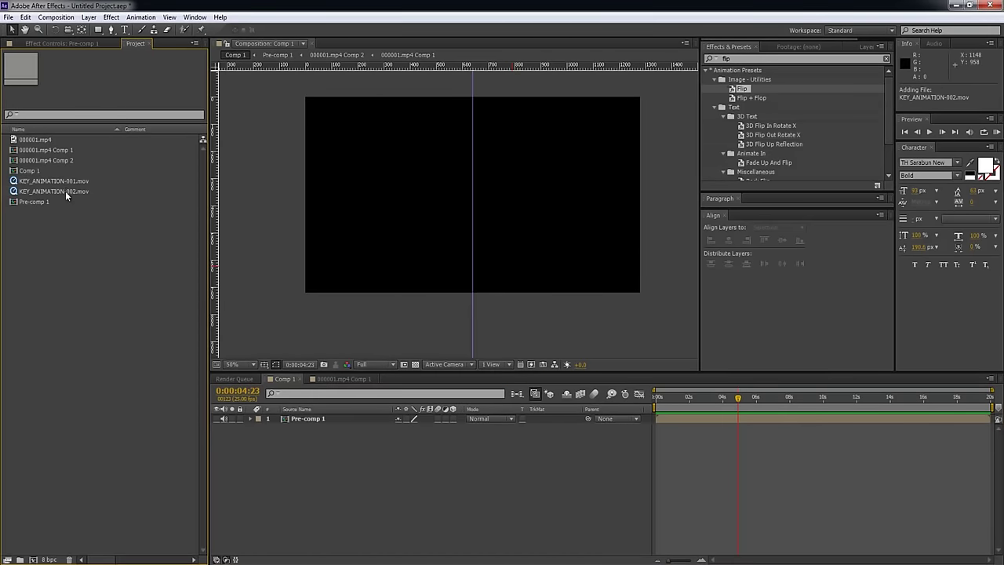
drag(67, 195, 310, 420)
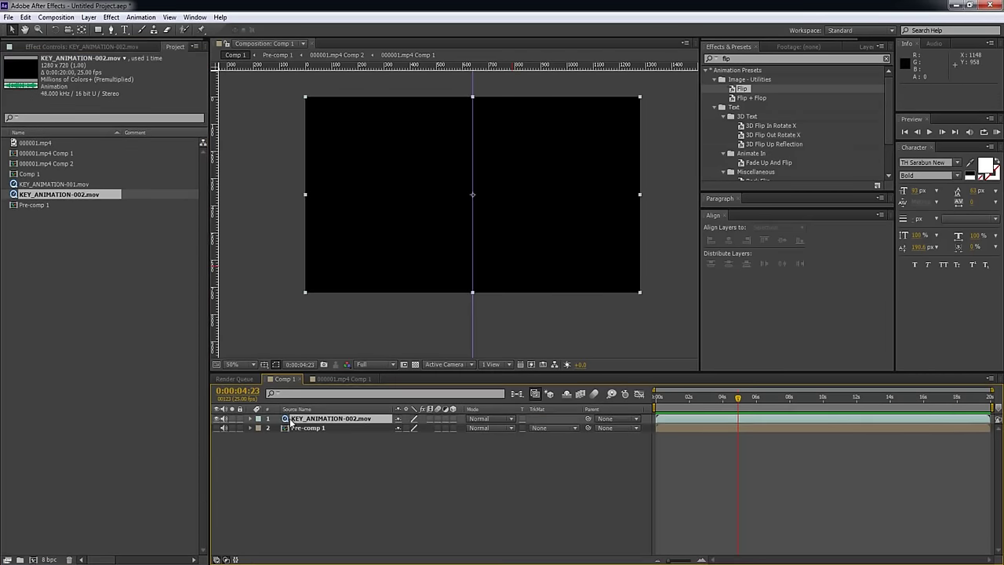
drag(659, 398, 672, 412)
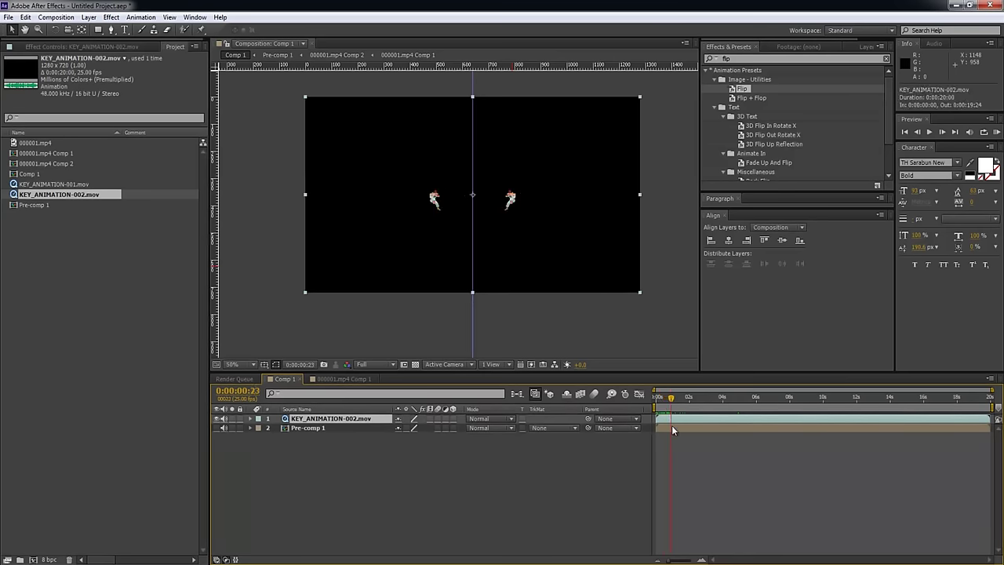
Duplicate the KEY_ANIMATION-002.mov layer until Comp 1 holds eight copies, and enlarge the timeline area.
key(ctrl+d)
key(ctrl+d)
key(ctrl+d)
key(ctrl+d)
key(ctrl+d)
key(ctrl+d)
drag(669, 372, 669, 316)
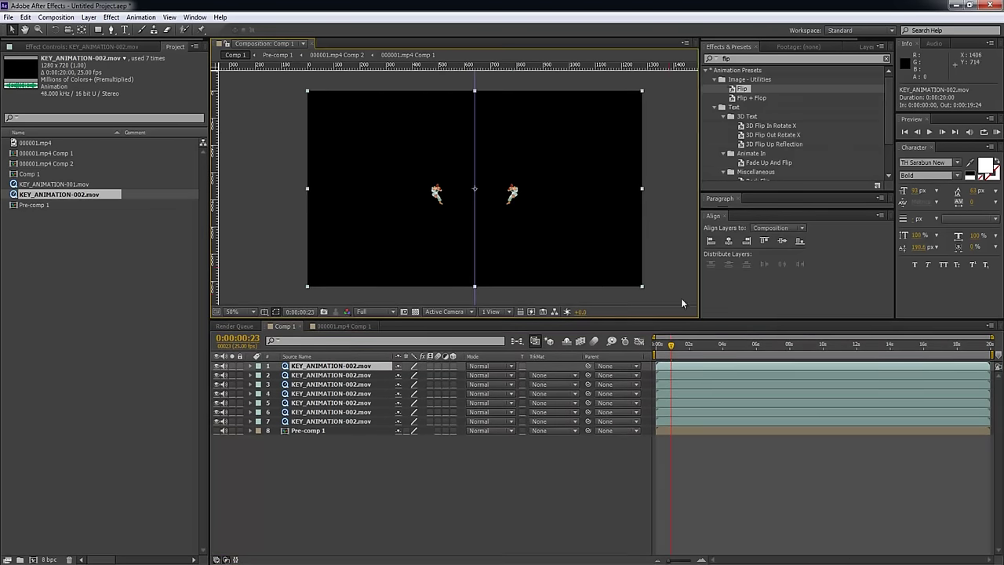
key(ctrl+d)
Select all eight KEY_ANIMATION-002.mov layers and duplicate the set twice to make 24 layers.
click(685, 431)
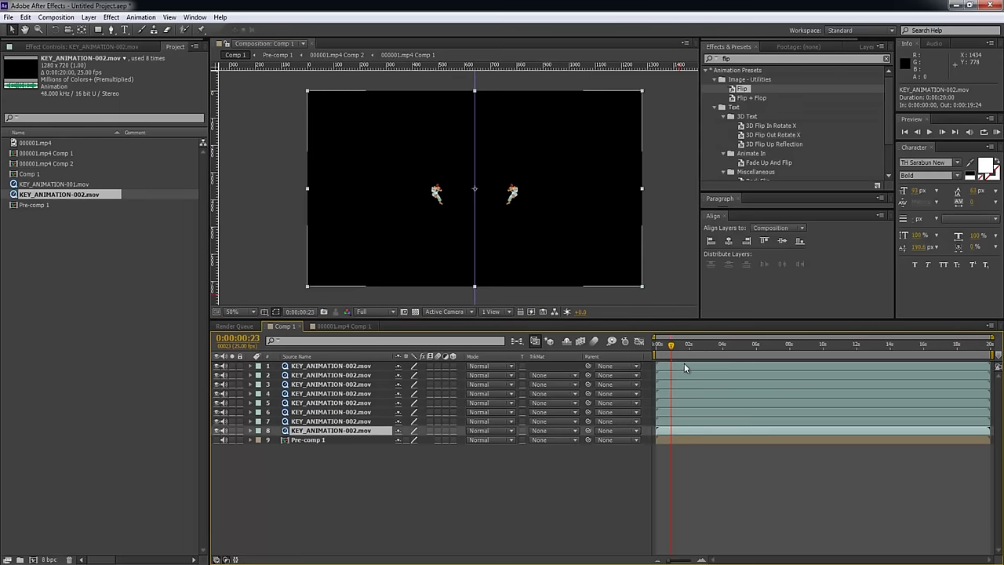
shift+click(684, 366)
key(ctrl+d)
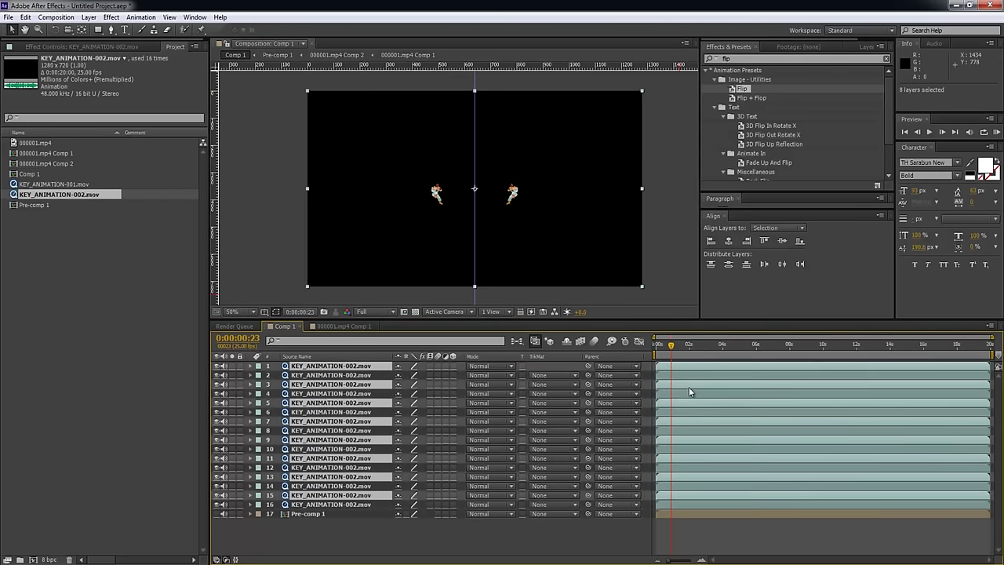
key(ctrl+d)
Select all 24 KEY_ANIMATION-002.mov layers and duplicate them to make 48 layers.
scroll(687, 500, down, 2)
click(684, 544)
scroll(689, 468, up, 2)
shift+click(686, 366)
scroll(645, 426, down, 2)
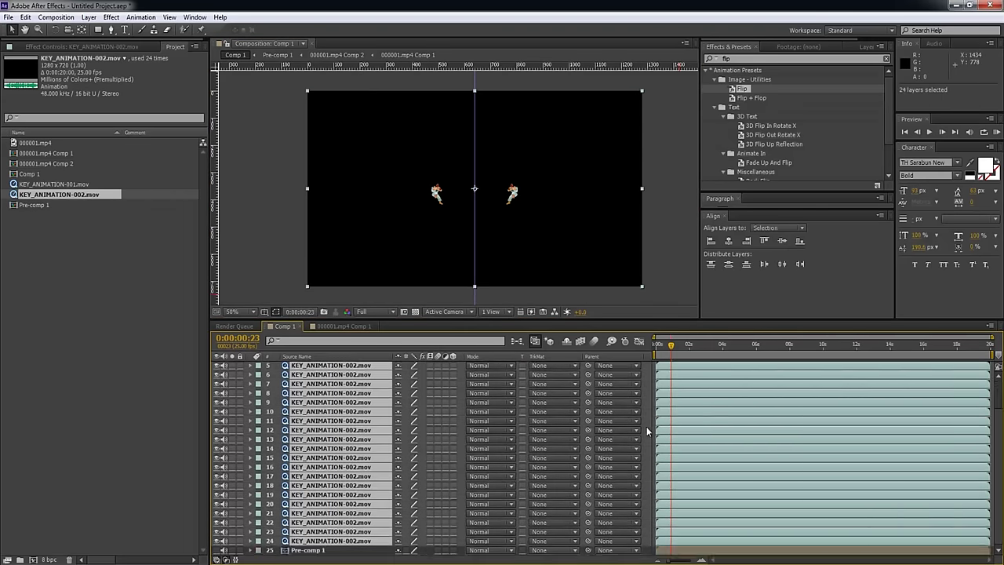
key(ctrl+d)
Select all 48 KEY_ANIMATION-002.mov layers, leaving out Pre-comp 1, and return the current time to 0:00:00:00.
scroll(678, 475, down, 5)
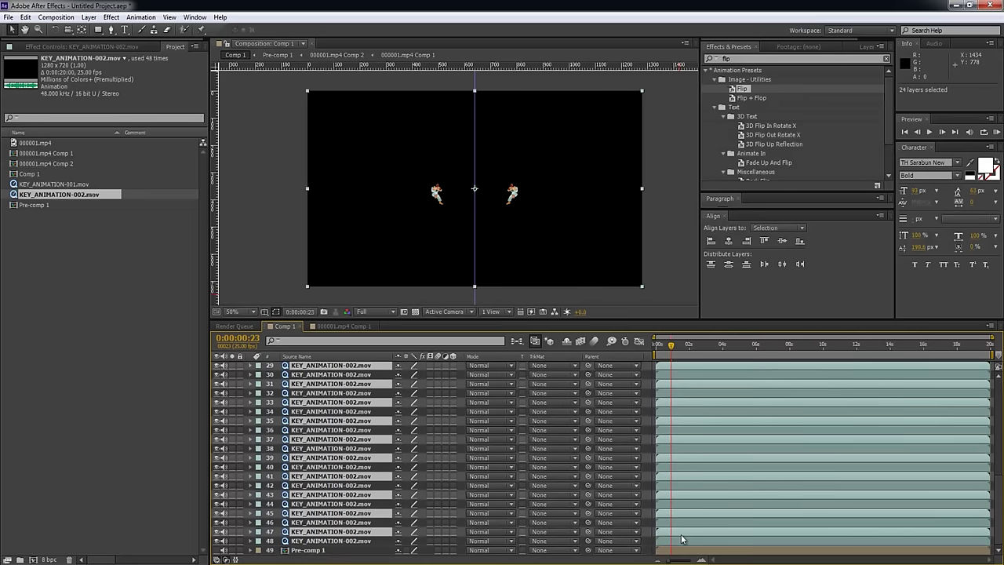
click(681, 541)
scroll(703, 408, up, 6)
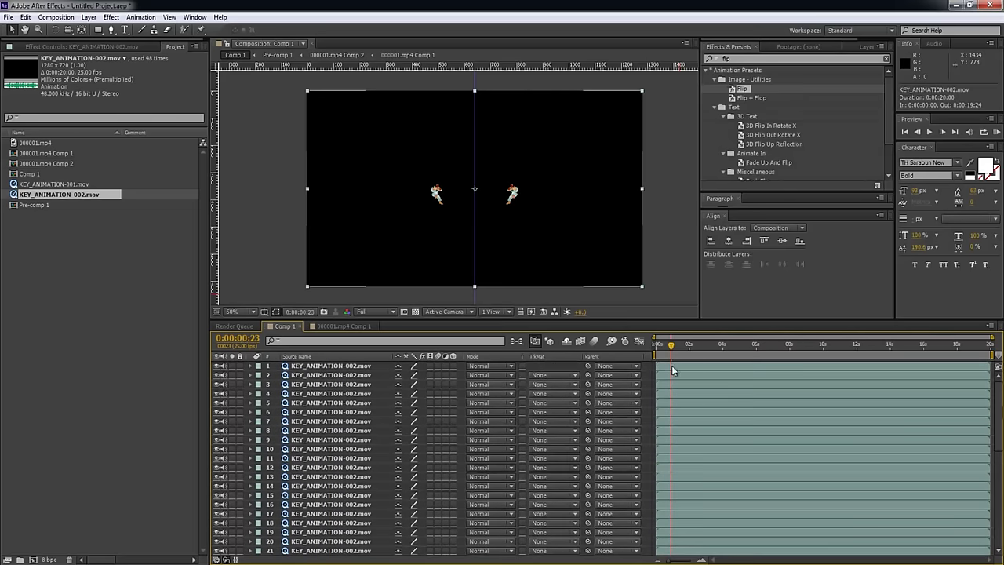
key(ctrl+a)
key(space)
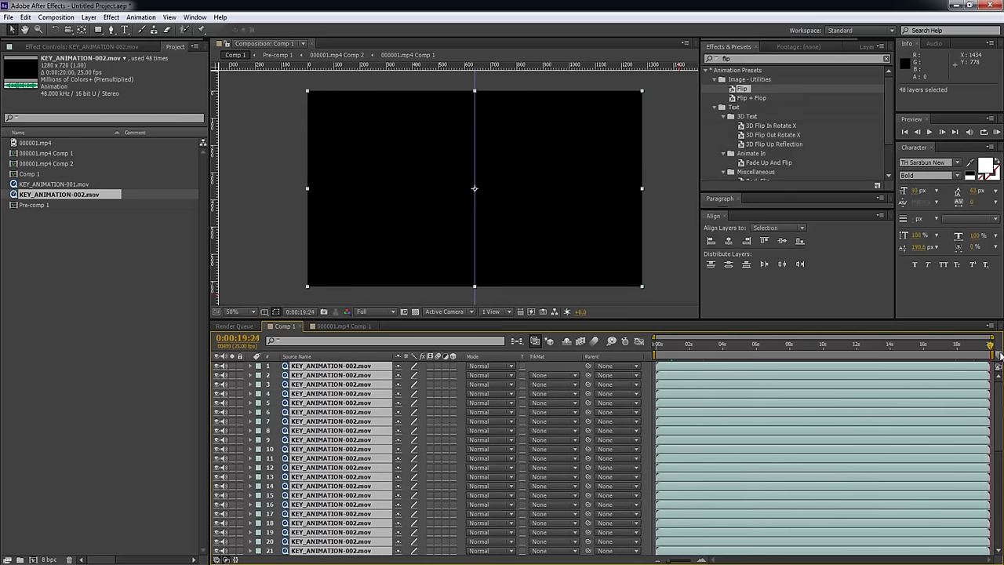
right_click(676, 366)
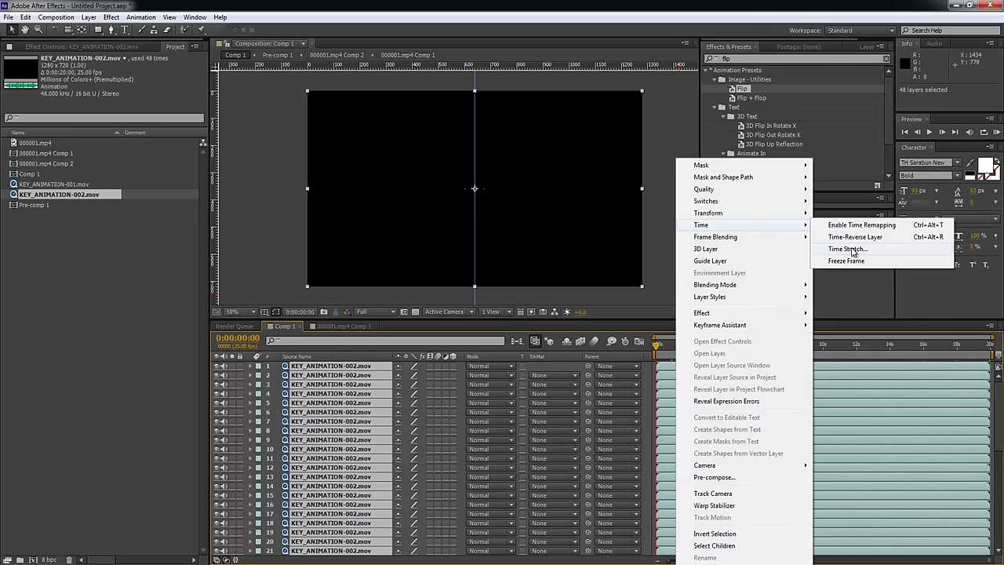
mouse_move(748, 328)
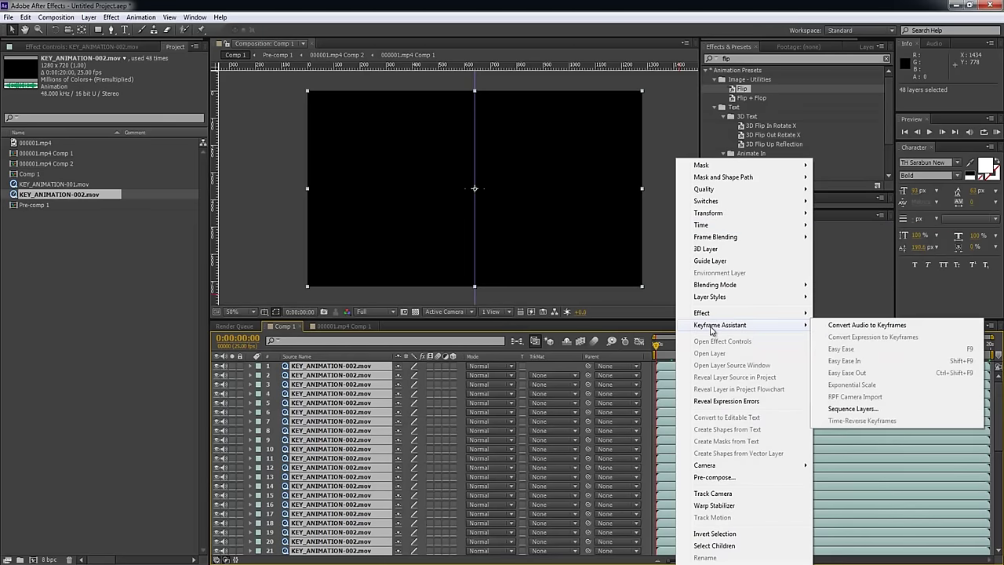
click(861, 410)
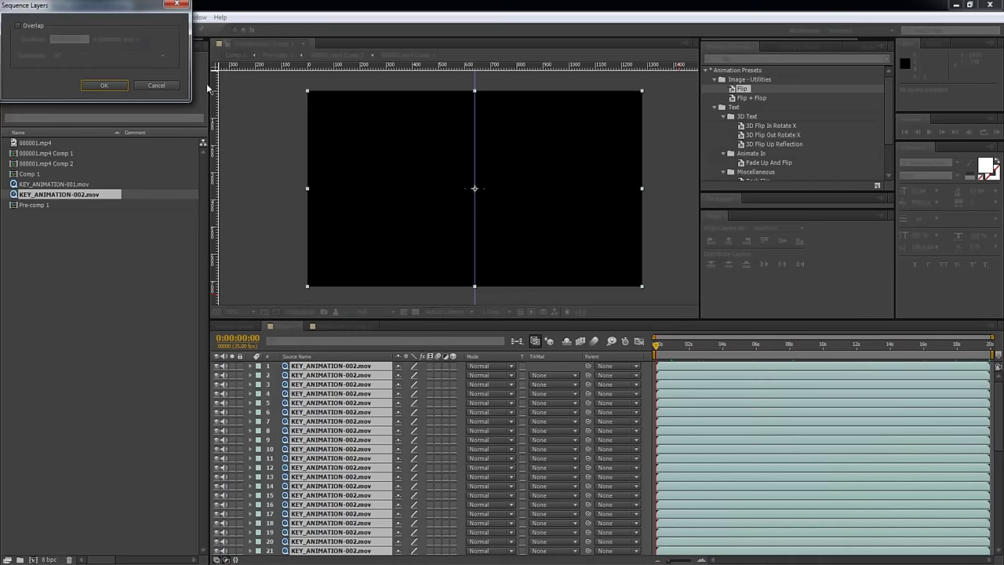
drag(112, 19, 688, 124)
click(595, 132)
click(657, 146)
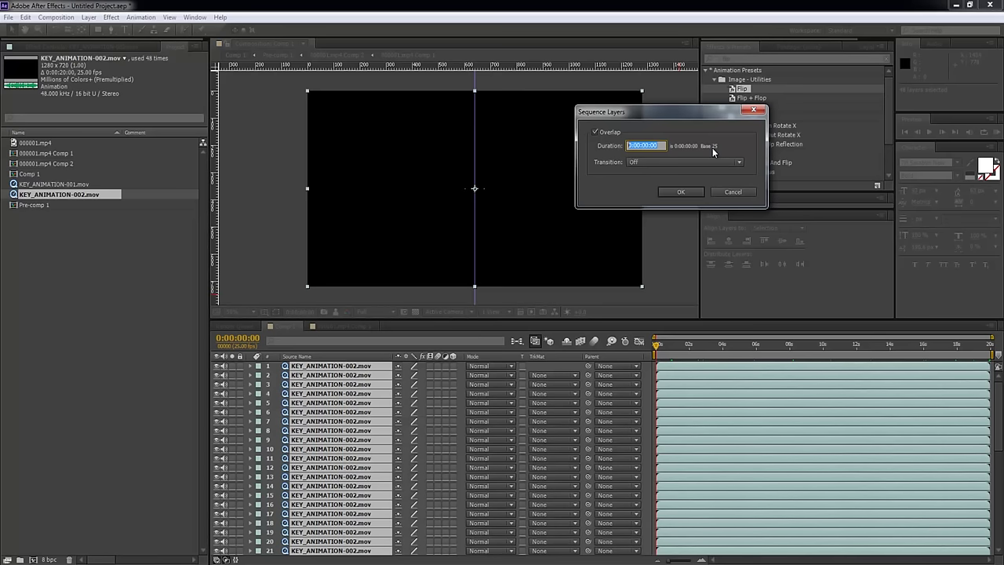
click(725, 193)
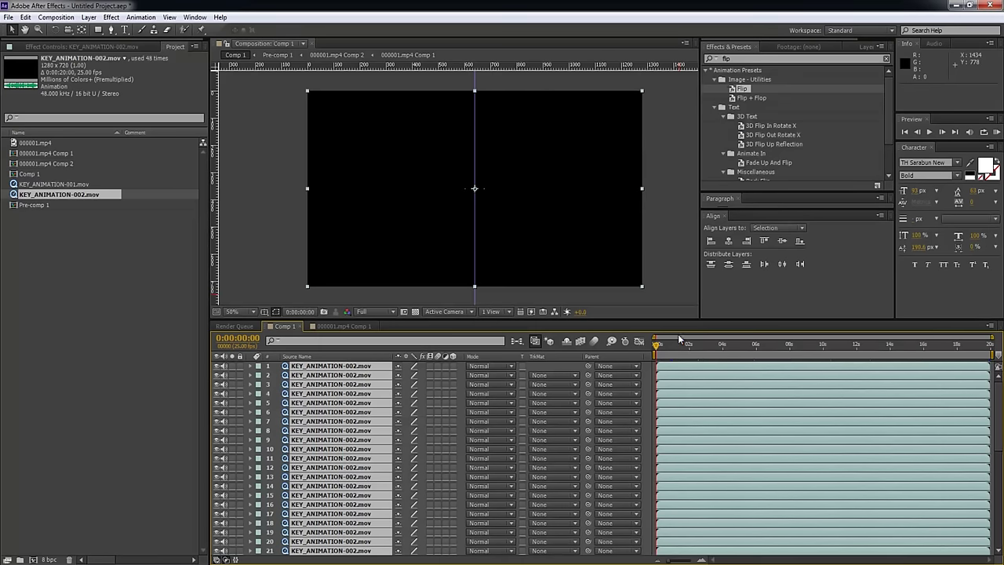
Scrub through the opening seconds of the animation and set the current time to 0:00:02:00.
drag(655, 346, 696, 348)
click(239, 339)
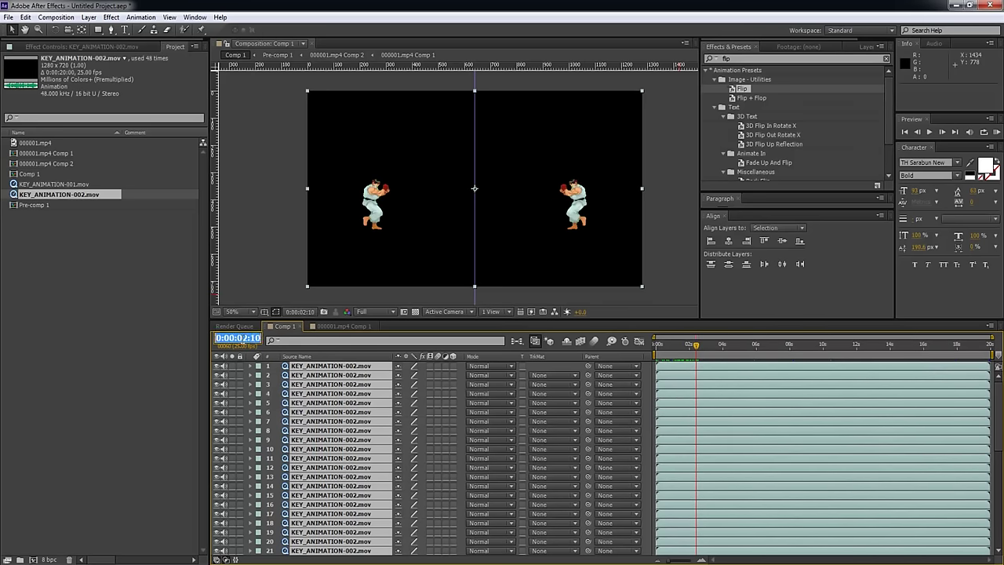
text(200)
key(Return)
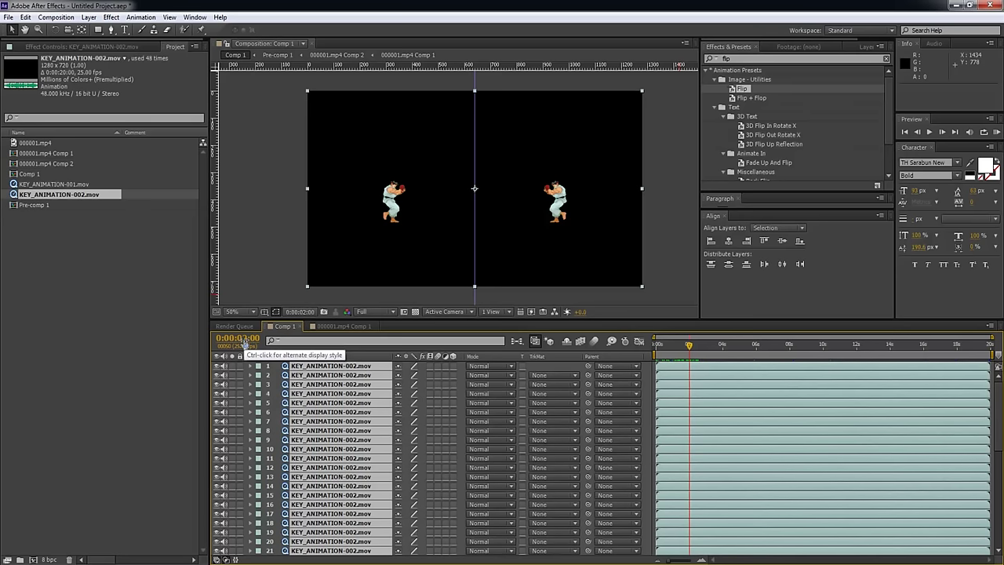
click(612, 421)
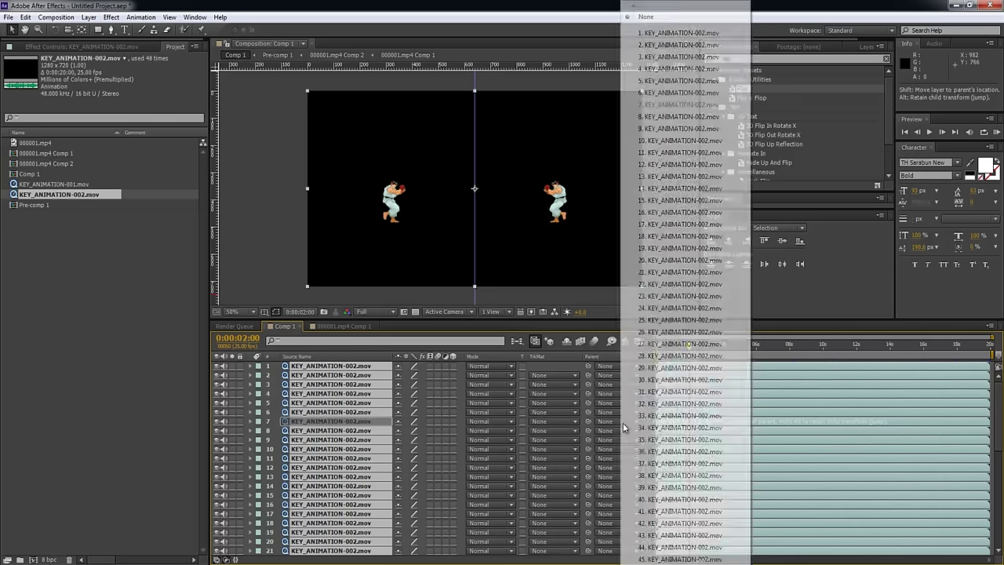
click(837, 395)
Sequence the 48 selected KEY_ANIMATION-002.mov layers with an overlap duration of 0:00:19:20 and the transition off.
scroll(743, 438, down, 3)
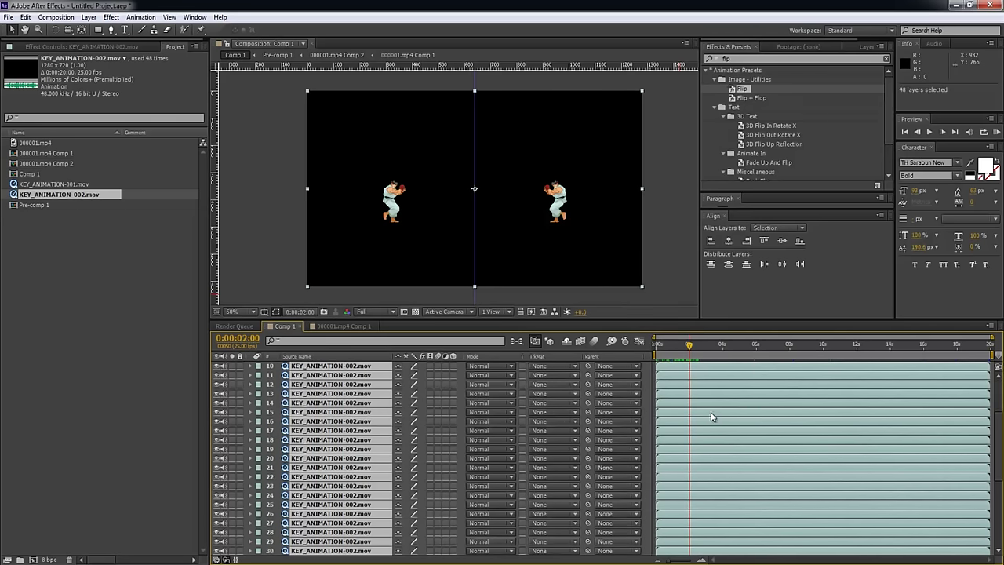
right_click(713, 415)
mouse_move(792, 172)
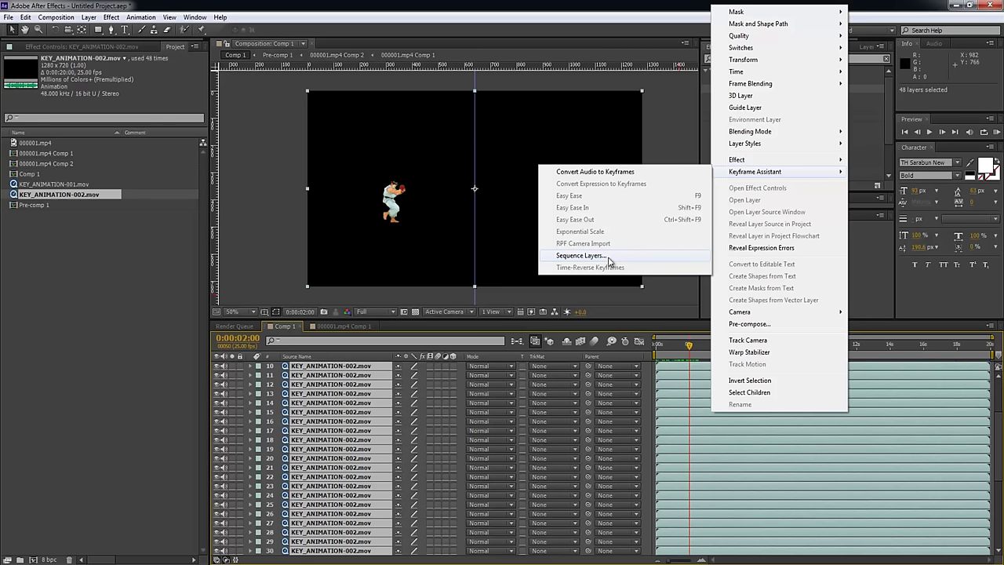
click(650, 260)
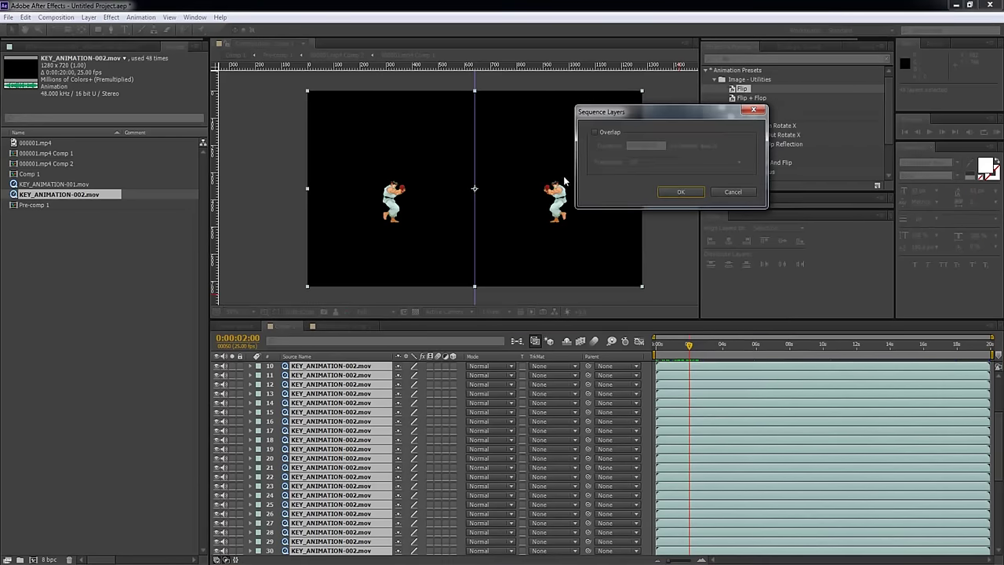
click(595, 132)
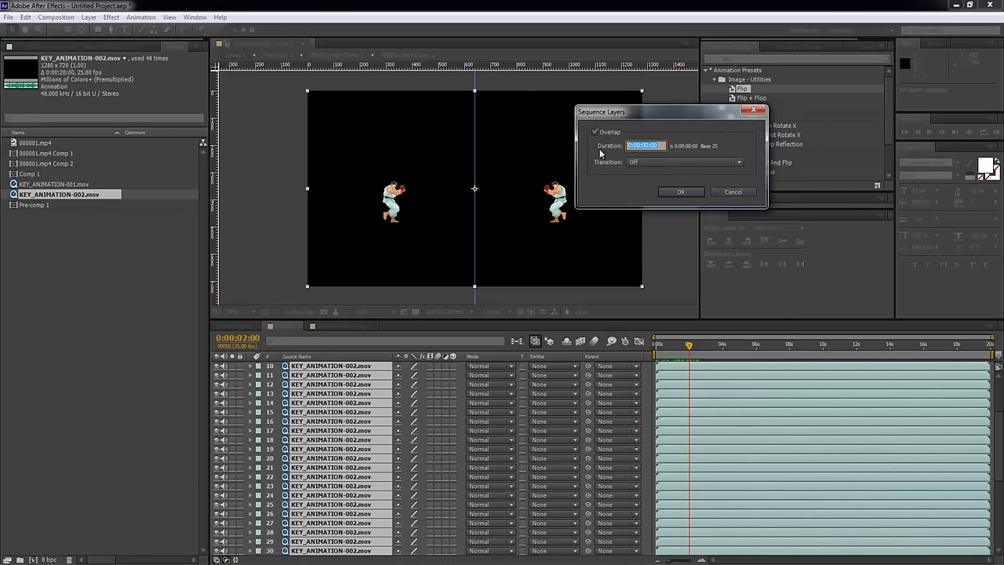
text(20)
key(Return)
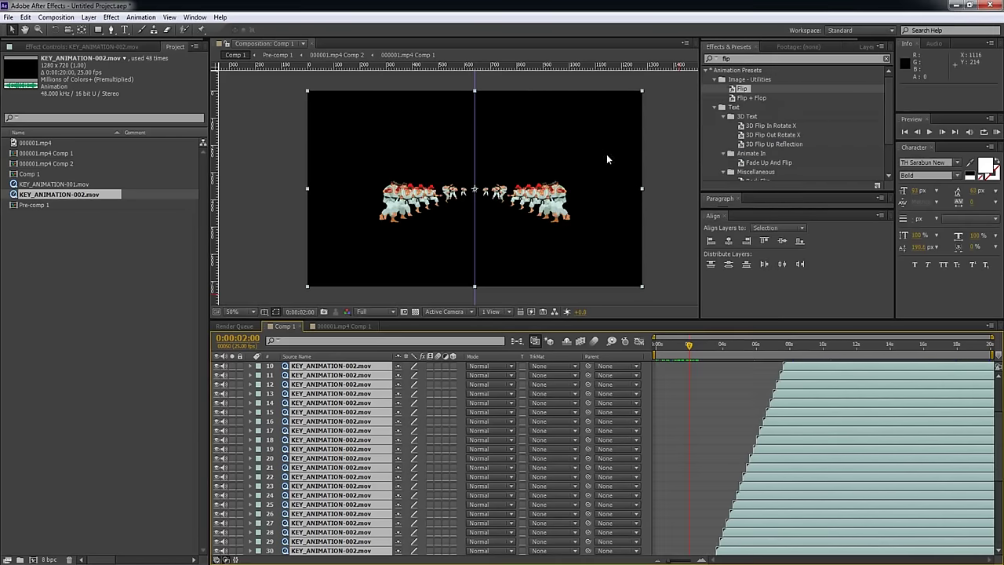
Deselect the layers, move the current time to 0:00:01:11 and preview the staggered sequence.
click(717, 411)
scroll(690, 413, down, 6)
click(679, 346)
click(678, 348)
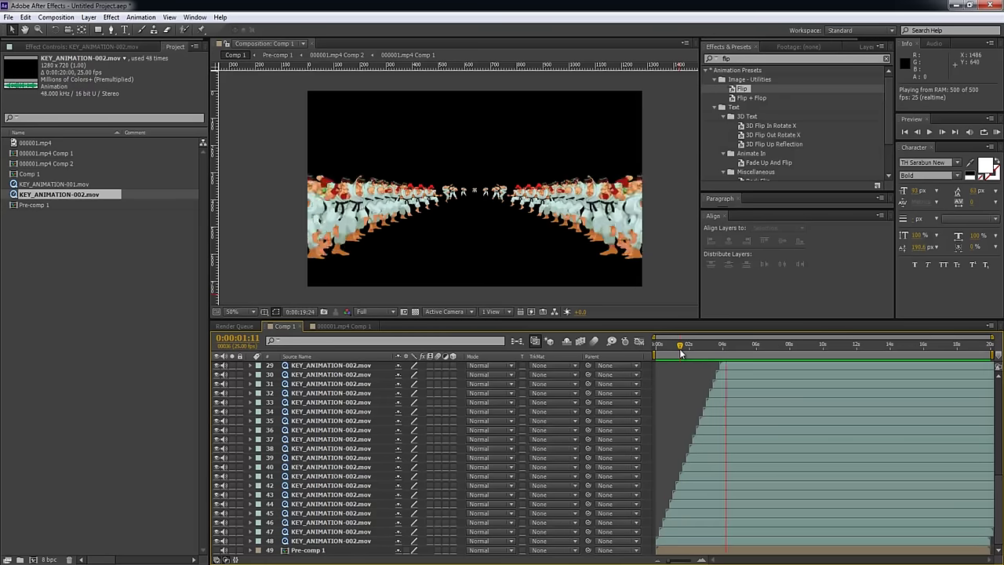
key(space)
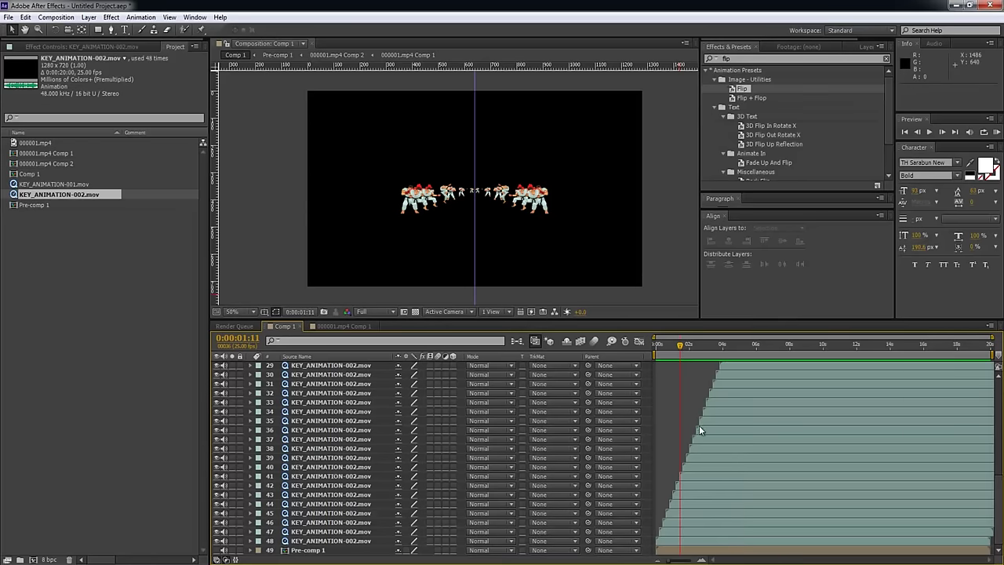
Sequence all 48 KEY_ANIMATION-002.mov layers again with the overlap duration set to 0:00:19:10.
key(ctrl+a)
scroll(787, 422, up, 10)
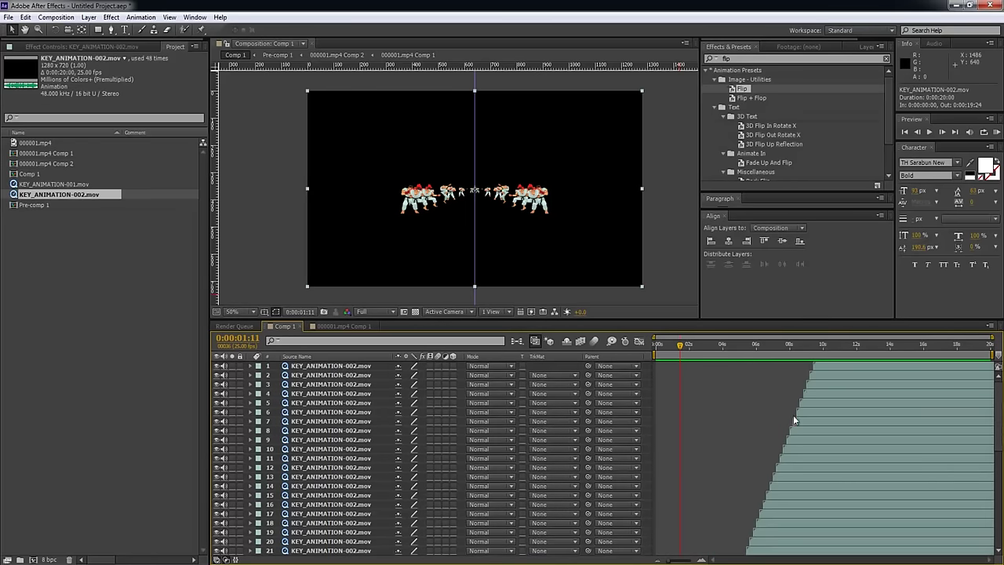
right_click(838, 366)
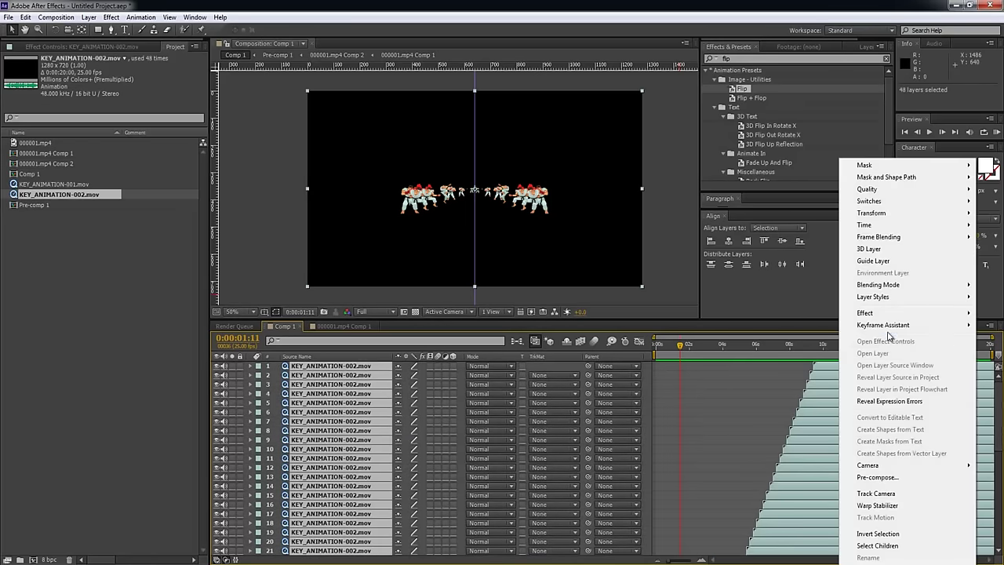
mouse_move(889, 332)
click(758, 408)
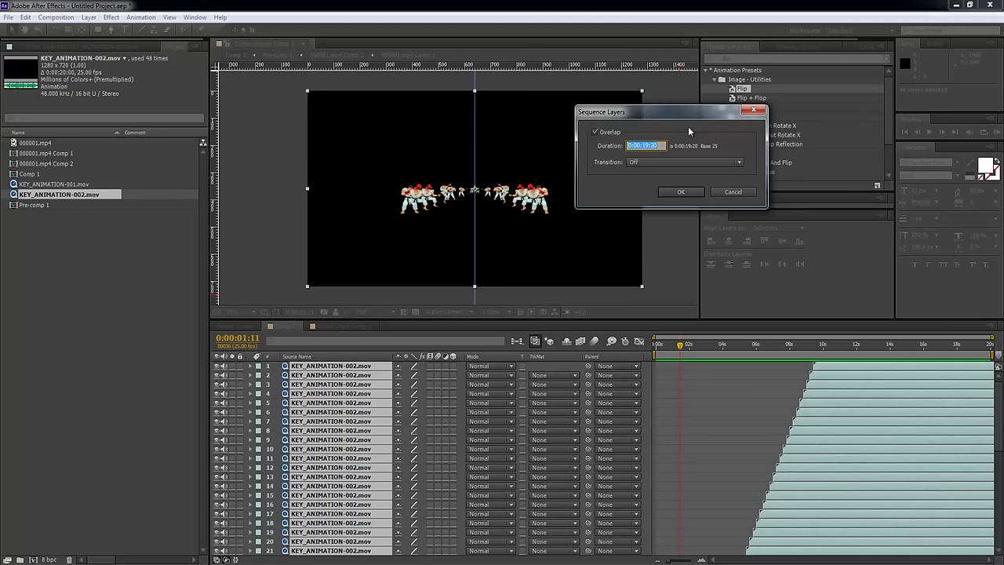
key(Right)
key(BackSpace)
key(BackSpace)
text(10)
click(680, 191)
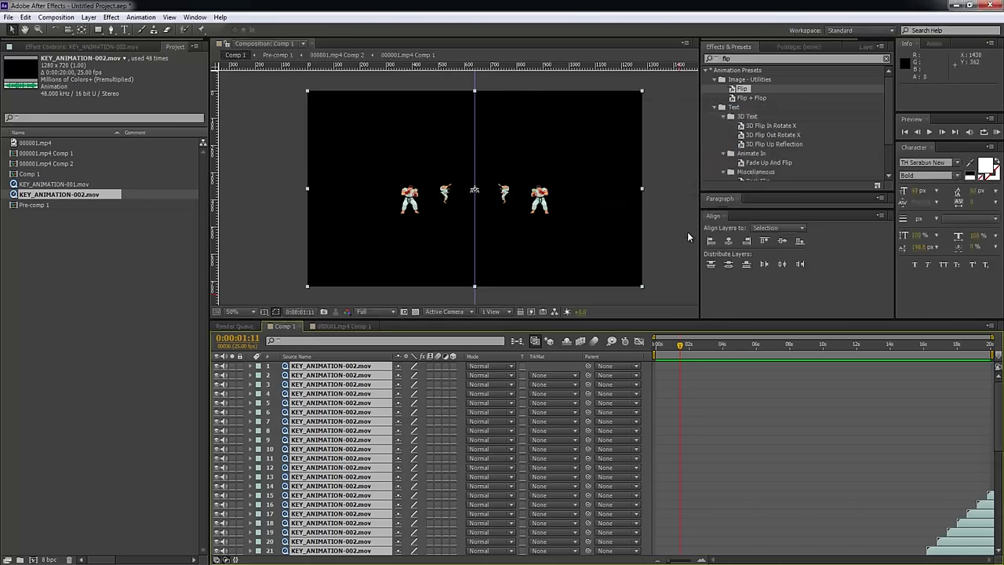
Scrub the wider-spaced sequence to 0:00:03:01 and start a RAM preview.
scroll(758, 469, down, 5)
drag(683, 345, 705, 350)
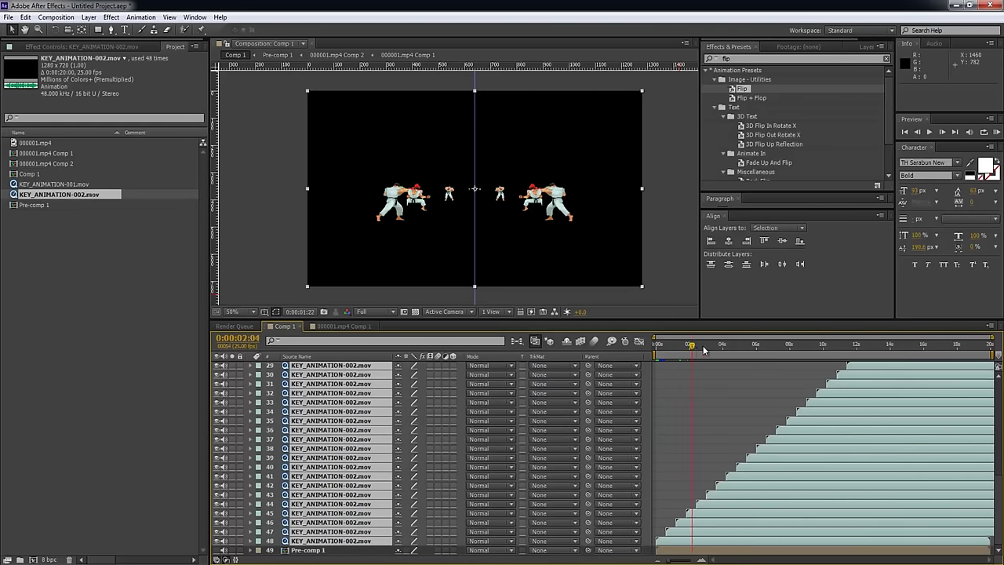
key(KP_0)
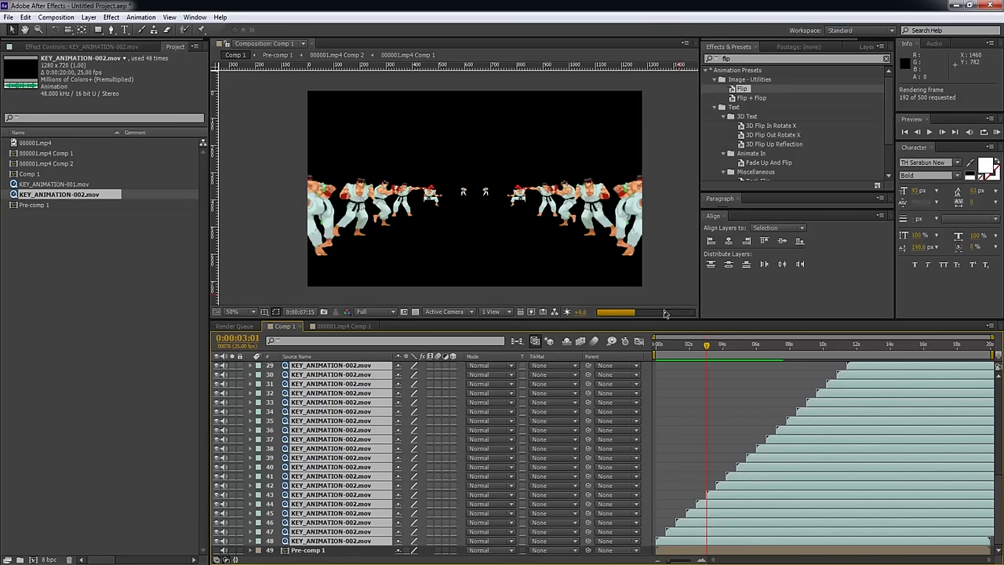
Stop the preview, set the composition view's resolution to Quarter and run the RAM preview again.
click(392, 314)
click(387, 313)
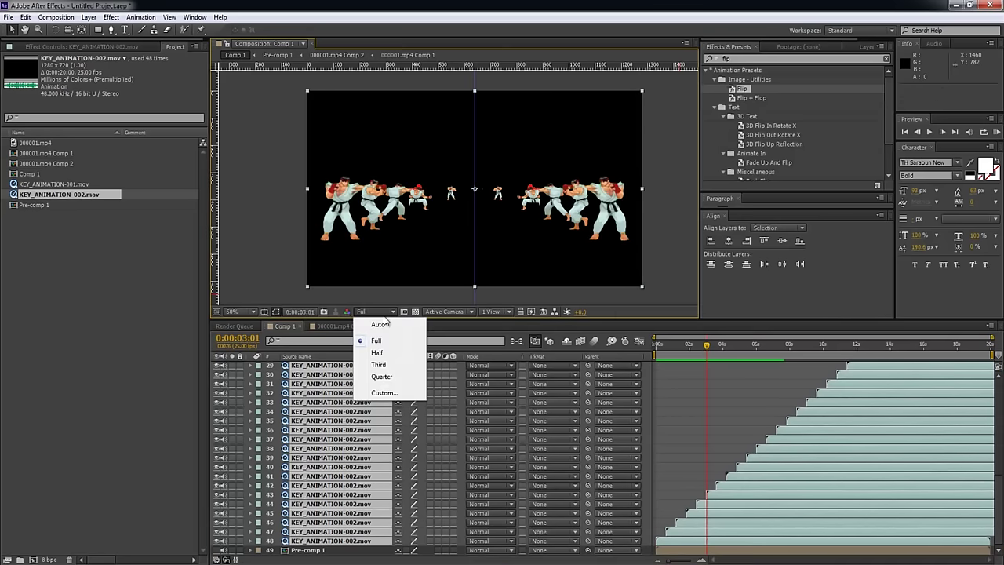
click(397, 376)
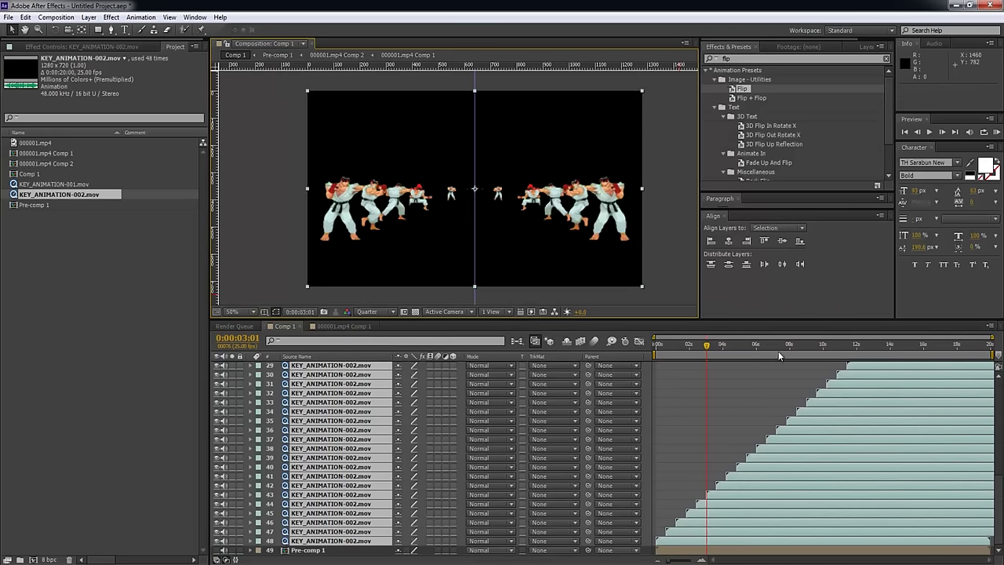
key(KP_0)
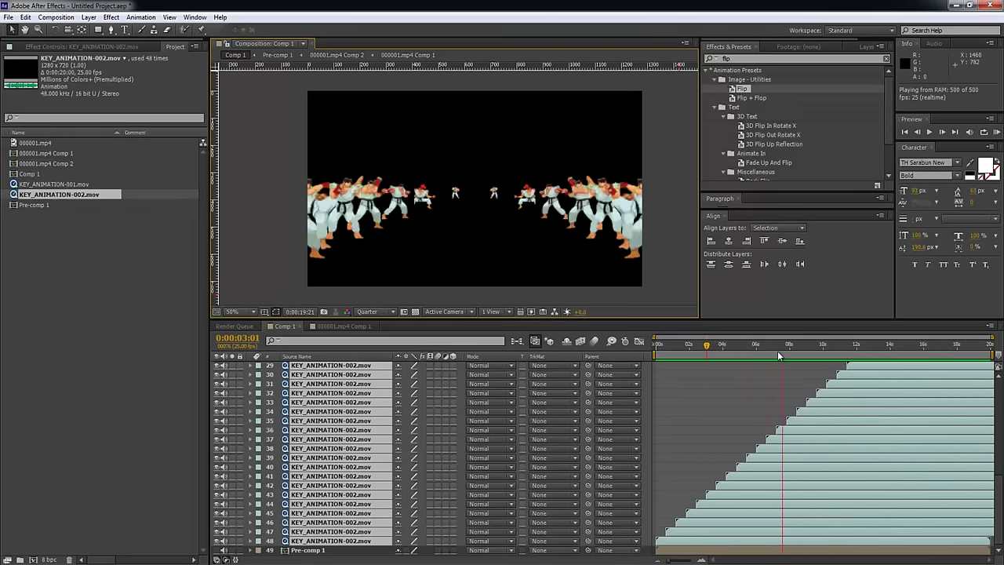
Move the current time to 0:00:19:24 and delete the 14 topmost layers that start beyond the composition's end.
drag(778, 351, 998, 375)
scroll(965, 396, up, 6)
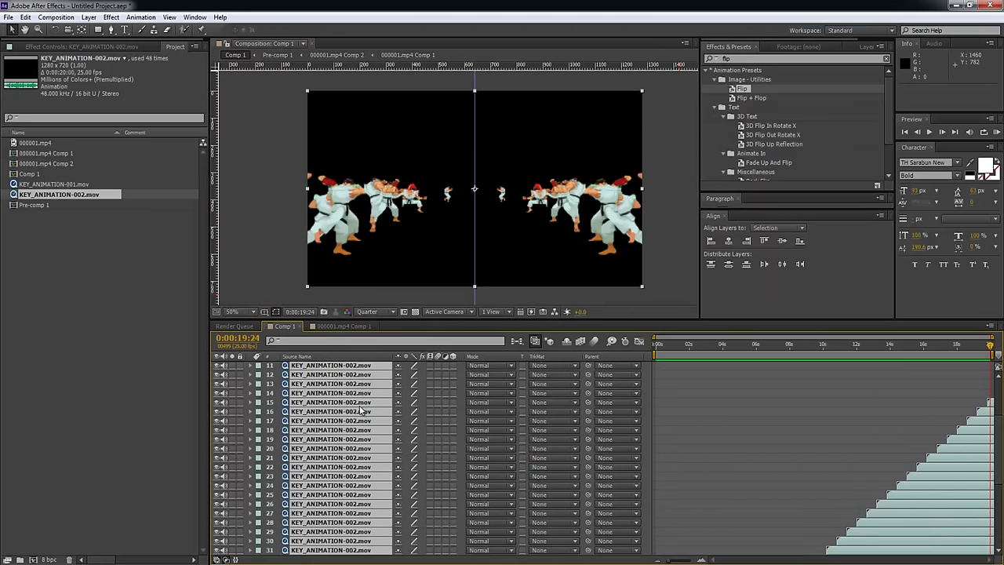
click(721, 440)
click(357, 440)
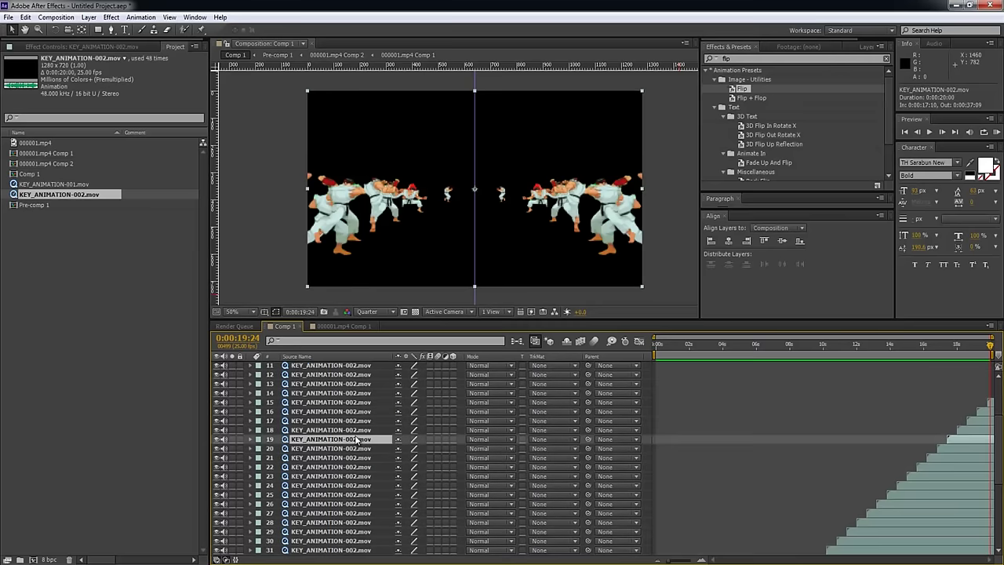
scroll(369, 424, up, 3)
click(345, 449)
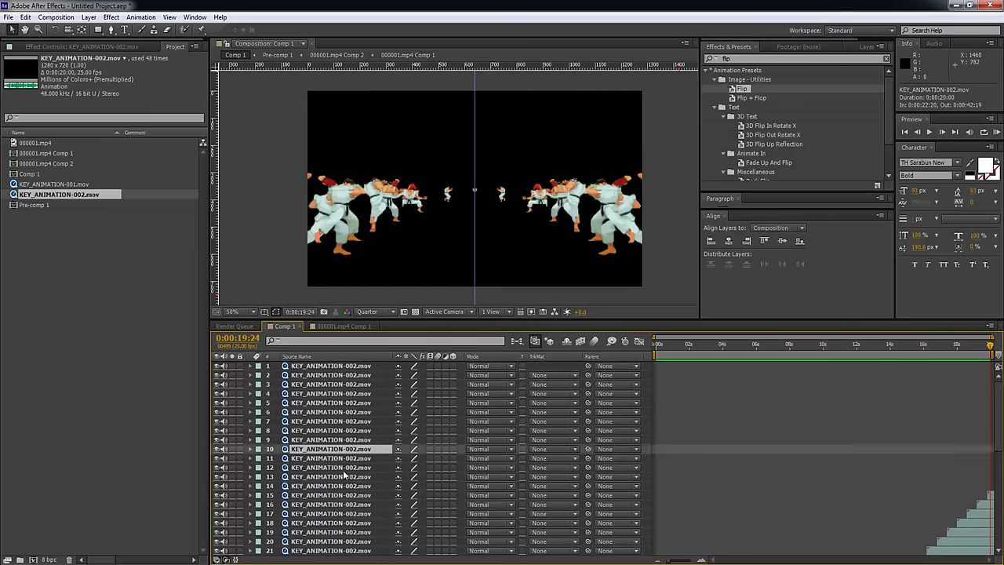
click(342, 487)
shift+click(365, 366)
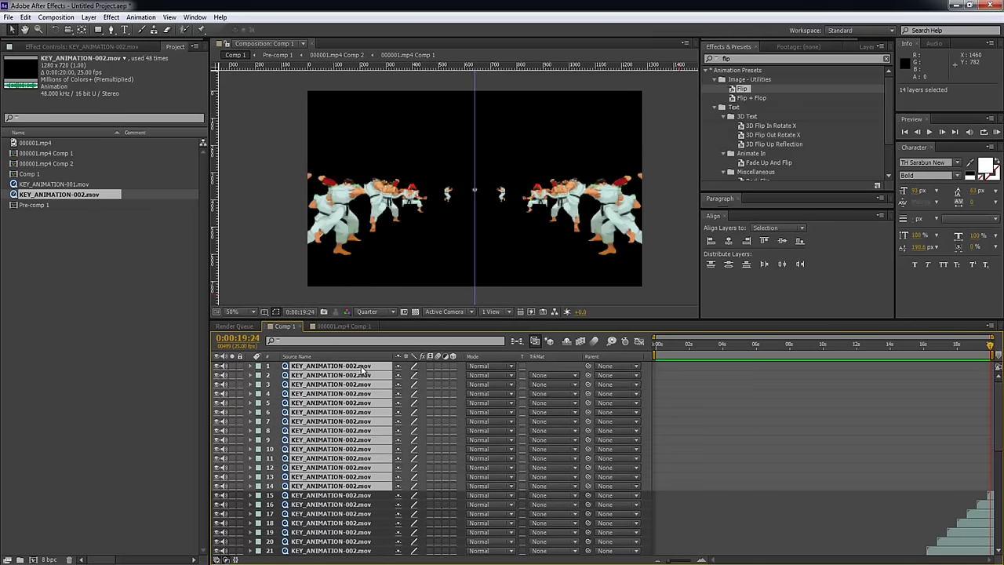
click(769, 369)
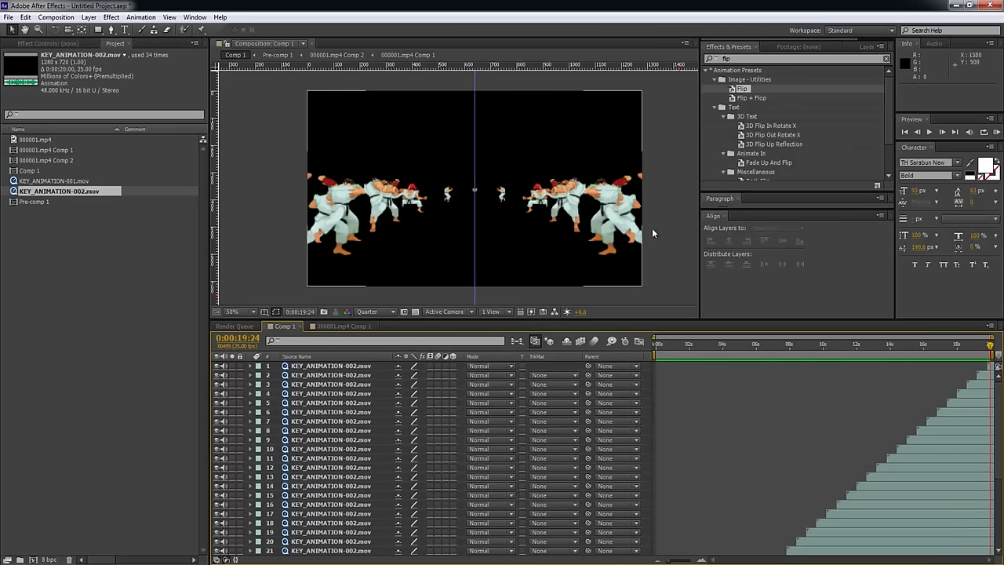
At 0:00:19:17, toggle layer 5's visibility to identify its characters, then delete the five topmost KEY_ANIMATION-002.mov layers.
drag(988, 354, 986, 354)
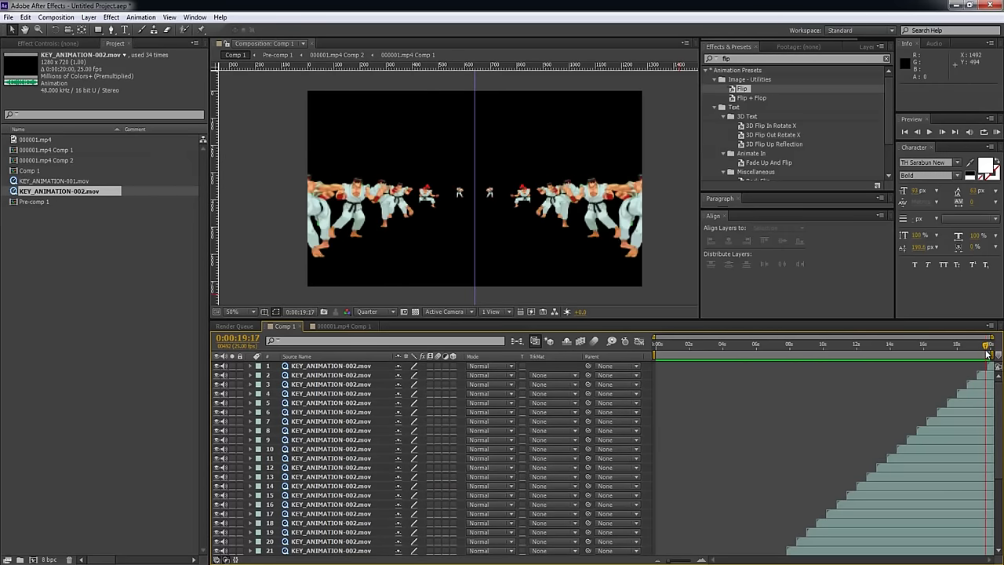
click(639, 253)
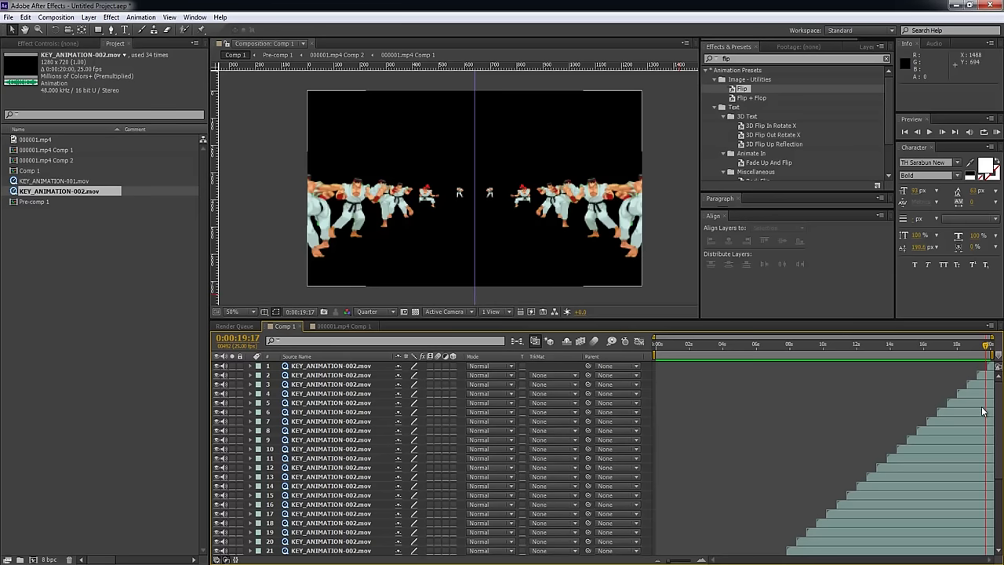
click(217, 402)
click(217, 403)
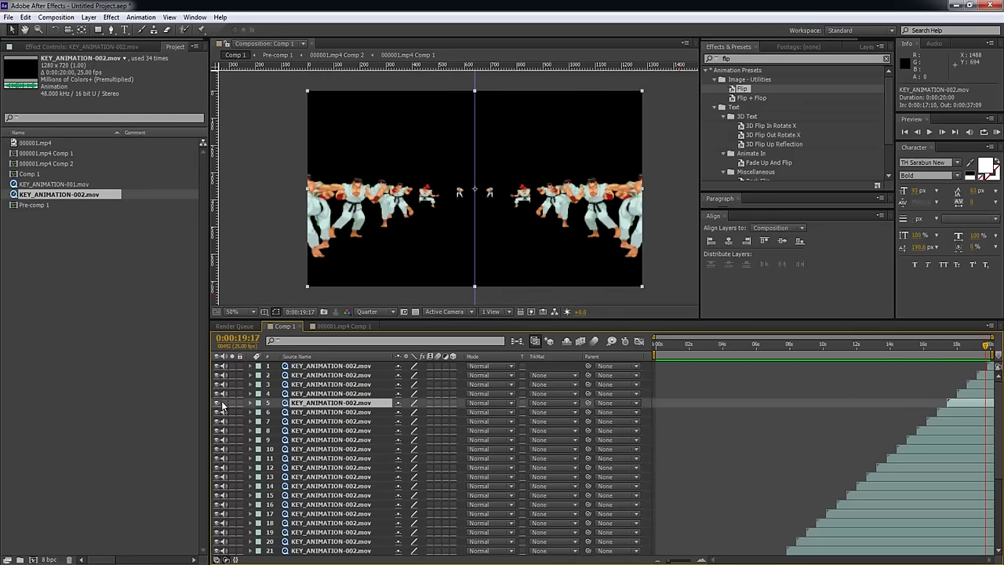
click(217, 402)
click(218, 403)
click(217, 403)
click(218, 402)
shift+click(331, 366)
key(Delete)
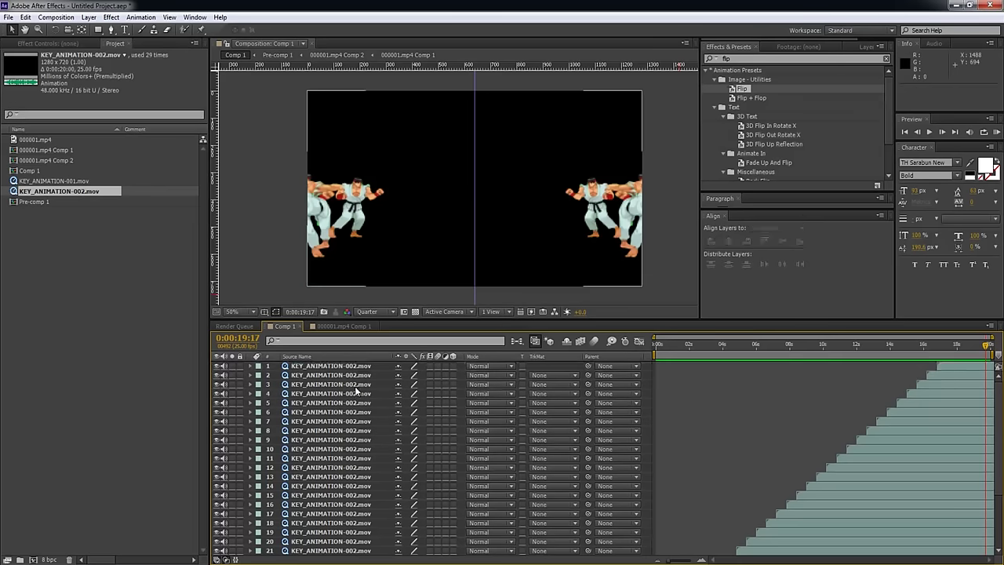
Delete three more topmost layers one at a time, checking the leftover characters at 0:00:19:24.
click(343, 369)
key(Delete)
click(343, 369)
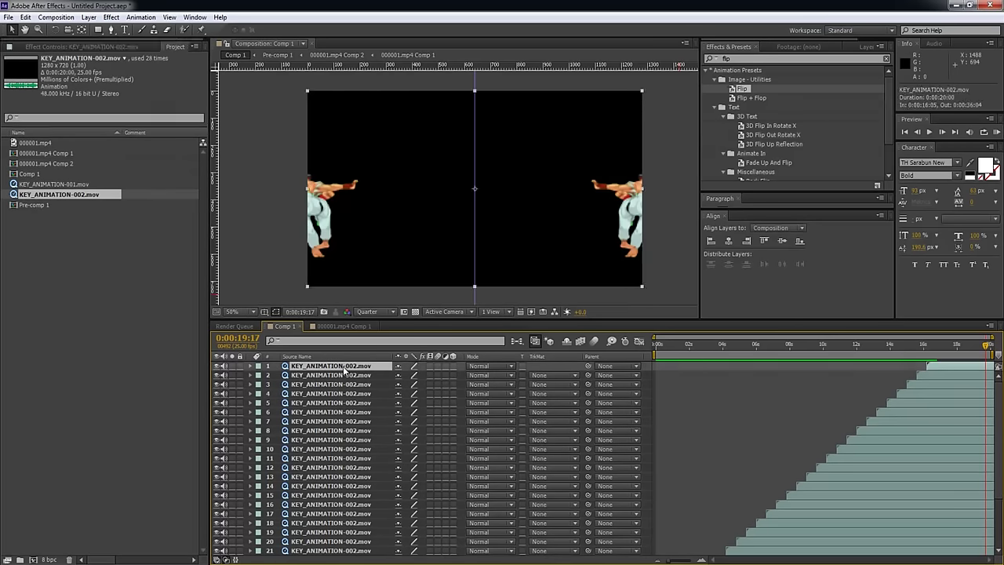
key(Delete)
click(344, 369)
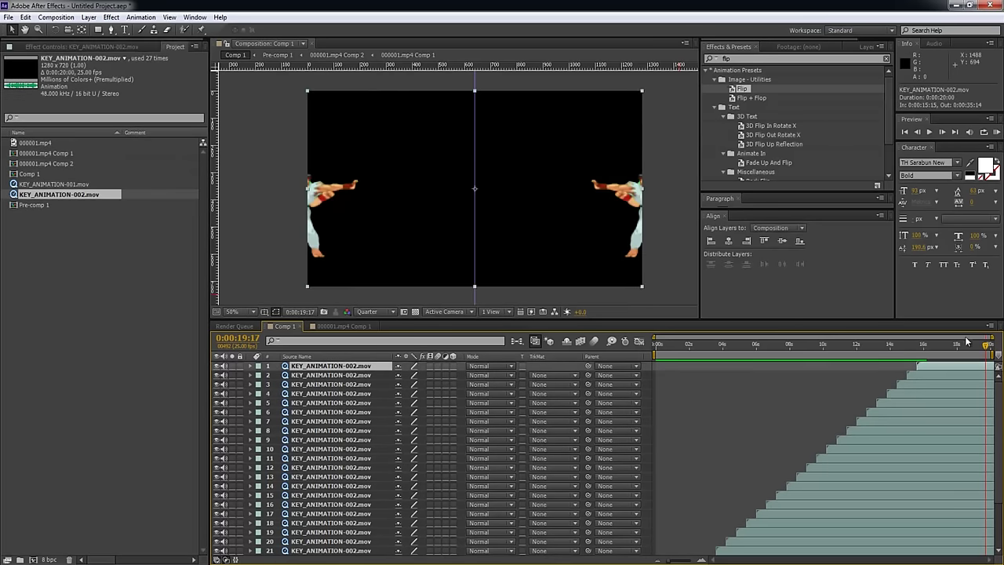
drag(988, 353, 1001, 352)
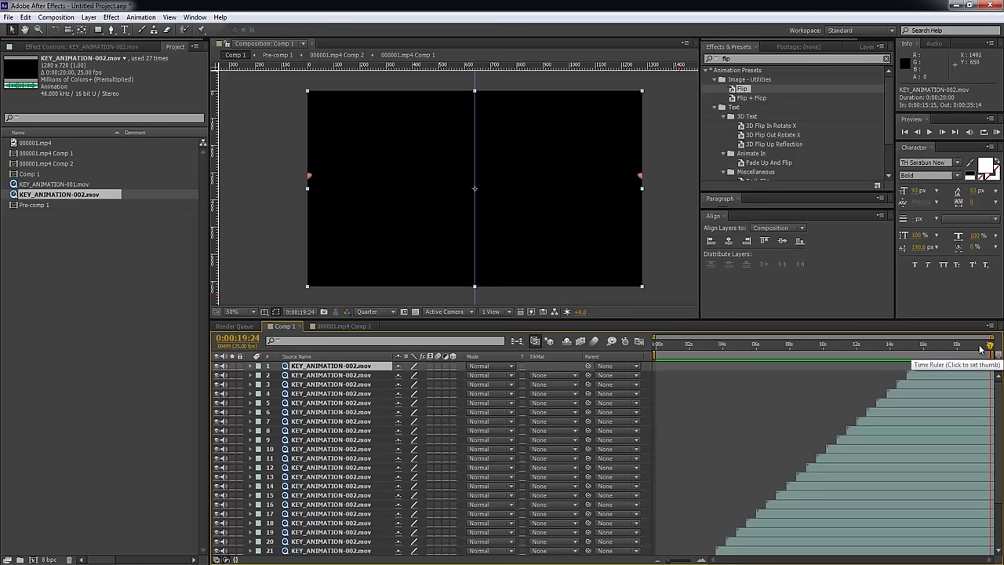
key(Delete)
Scrub the shortened sequence to check its ending and middle, stopping at 0:00:09:03.
drag(948, 345, 981, 351)
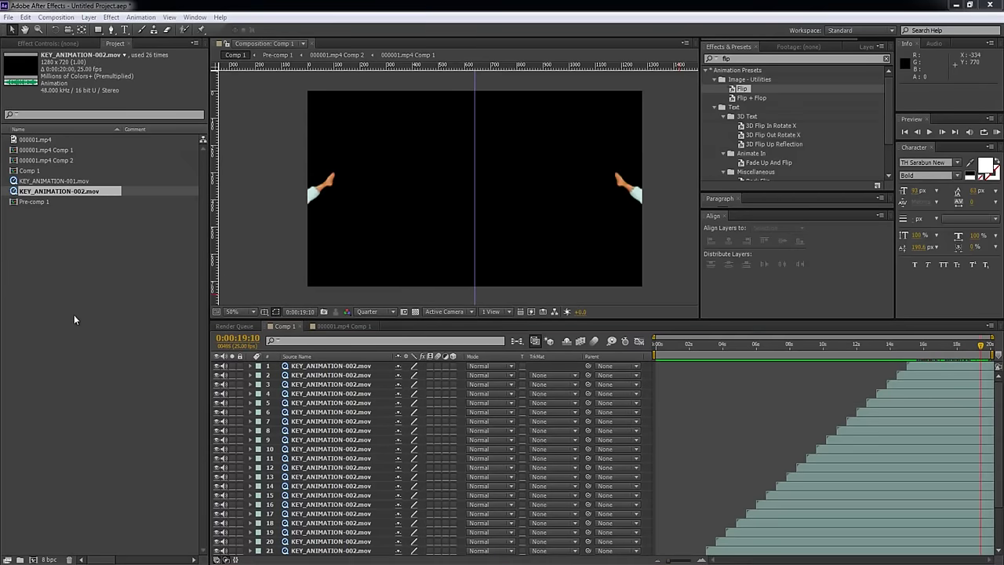
click(61, 335)
drag(773, 352, 808, 351)
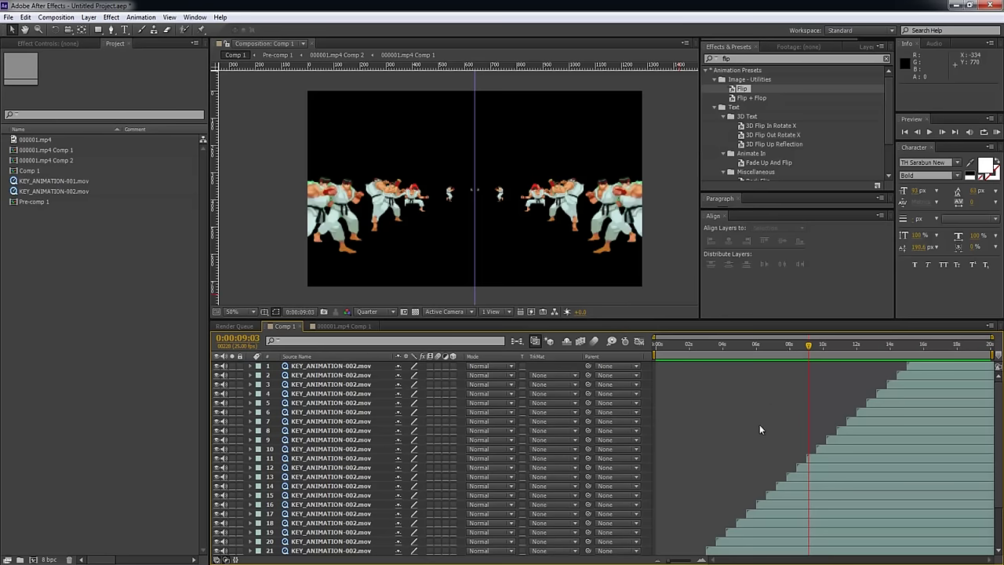
Add Comp 1 to the render queue and render it to KEY_ANIMATION-003.mov with the Lossless output module.
click(26, 17)
mouse_move(8, 17)
mouse_move(105, 184)
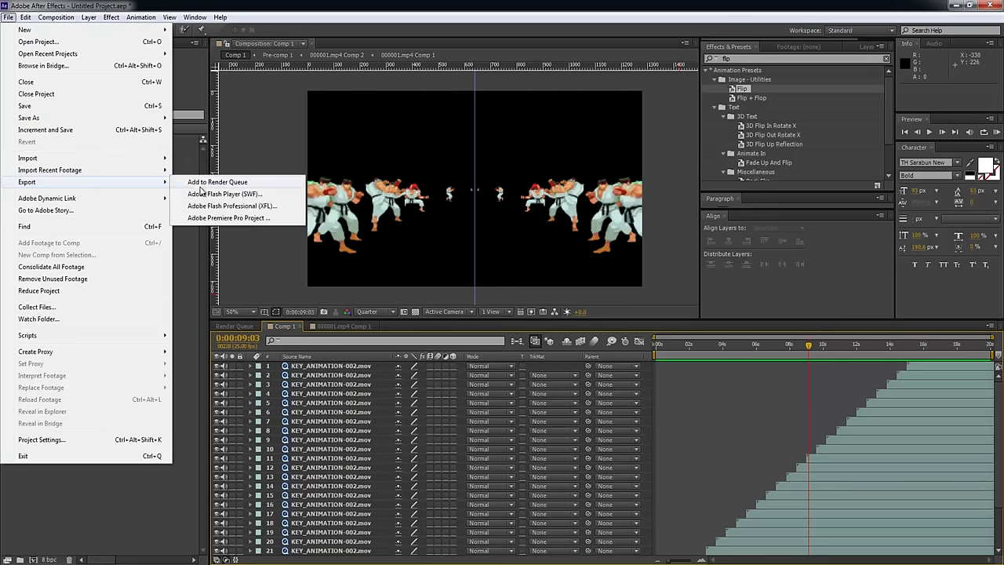
click(208, 182)
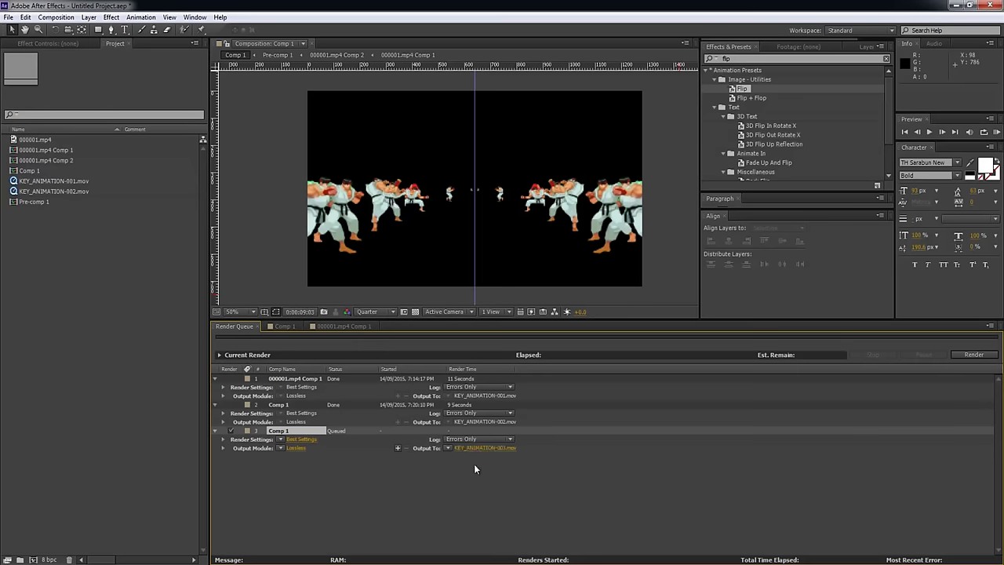
click(973, 354)
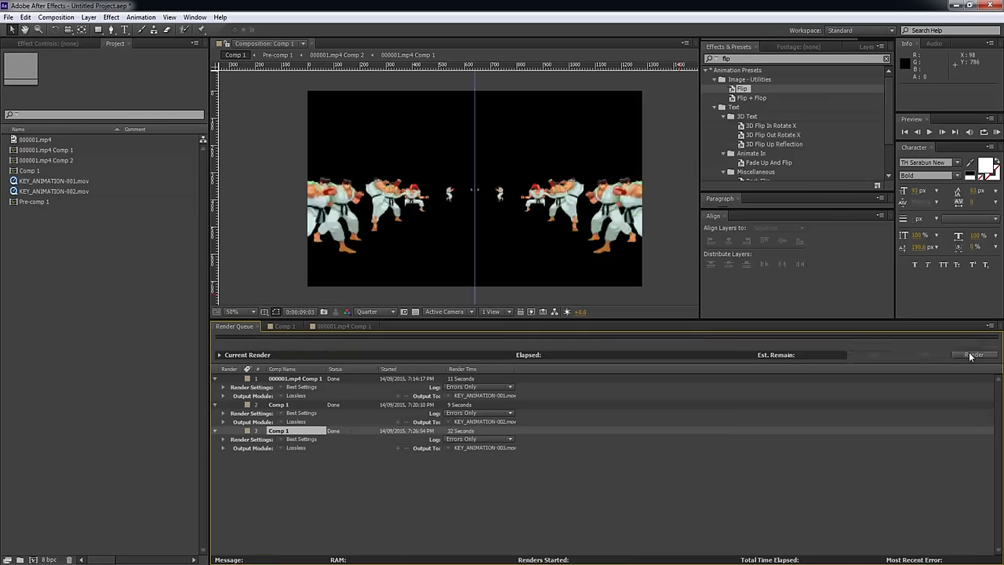
Import the rendered KEY_ANIMATION-003.mov and create a new composition from it.
click(176, 336)
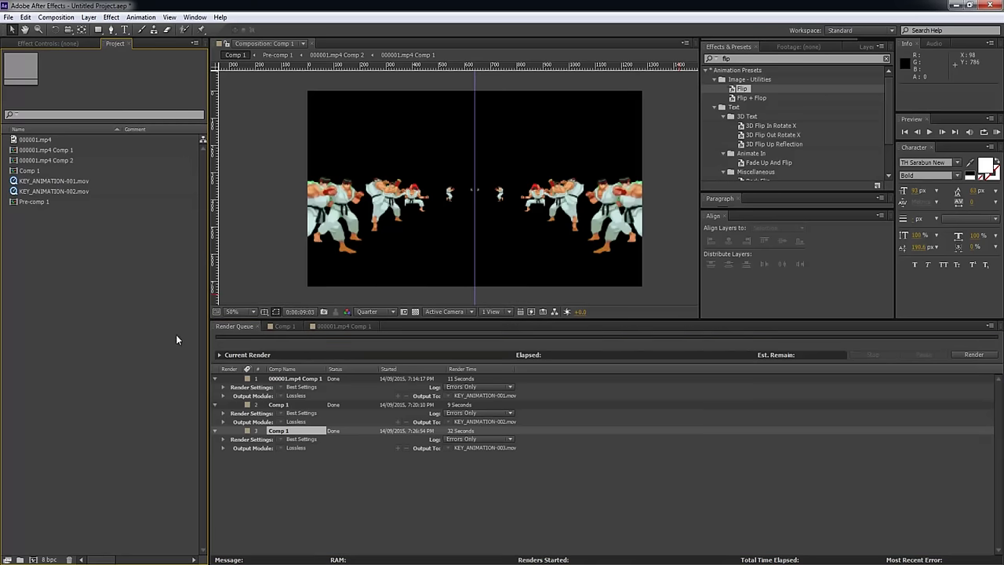
click(125, 563)
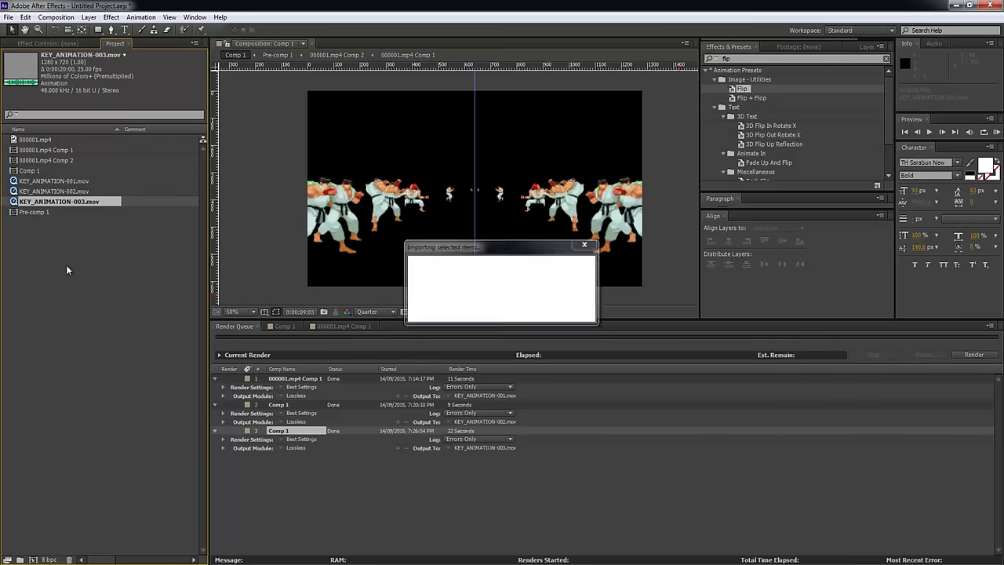
drag(39, 202, 34, 560)
click(495, 448)
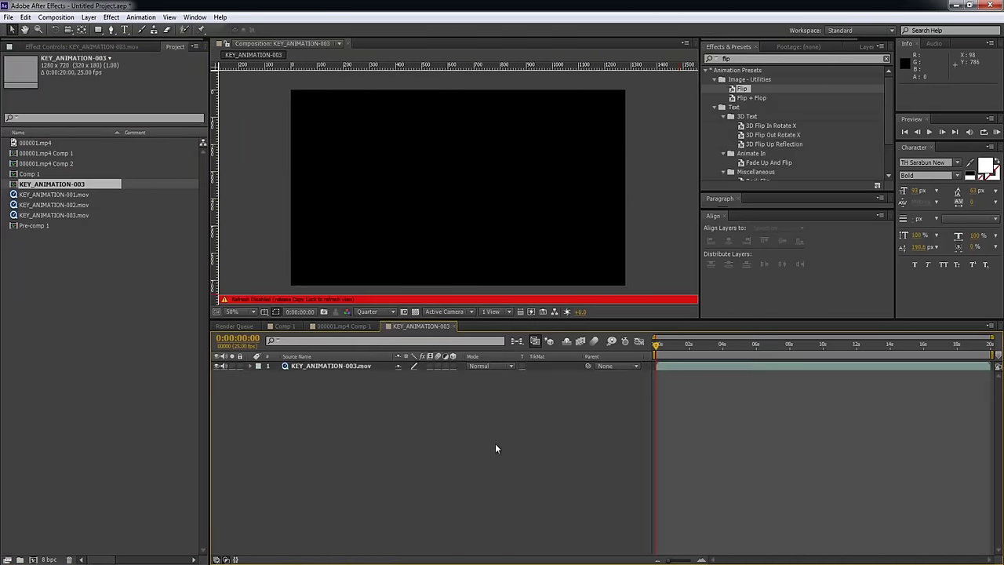
Re-enable view refreshing, scrub the new composition to 0:00:08:09 and set its preview resolution to Full.
key(Caps_Lock)
drag(669, 355, 792, 346)
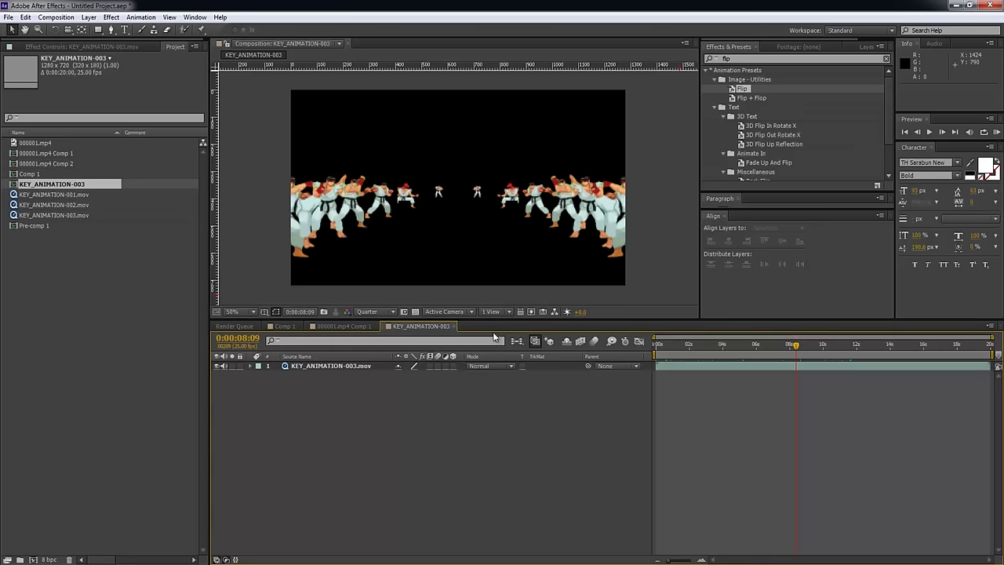
click(392, 311)
click(384, 338)
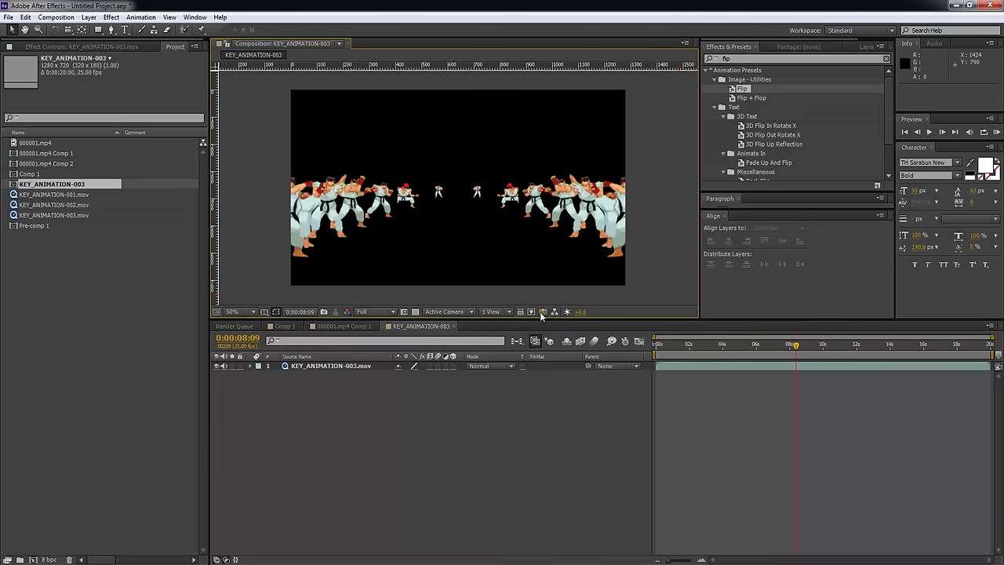
Run and stop a RAM preview in an enlarged composition view, and clear the effects search filter.
drag(542, 317, 543, 389)
key(KP_0)
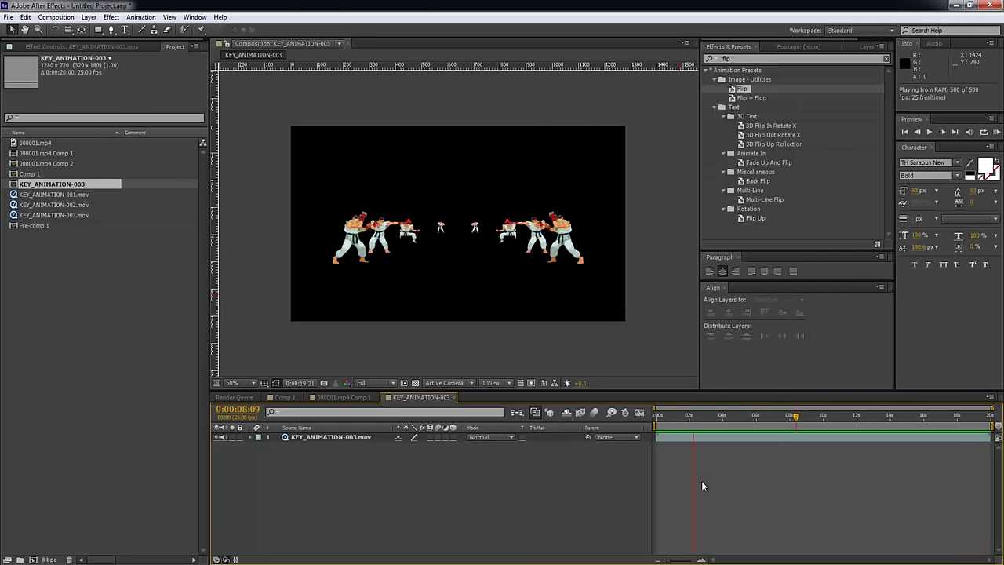
right_click(733, 483)
click(696, 487)
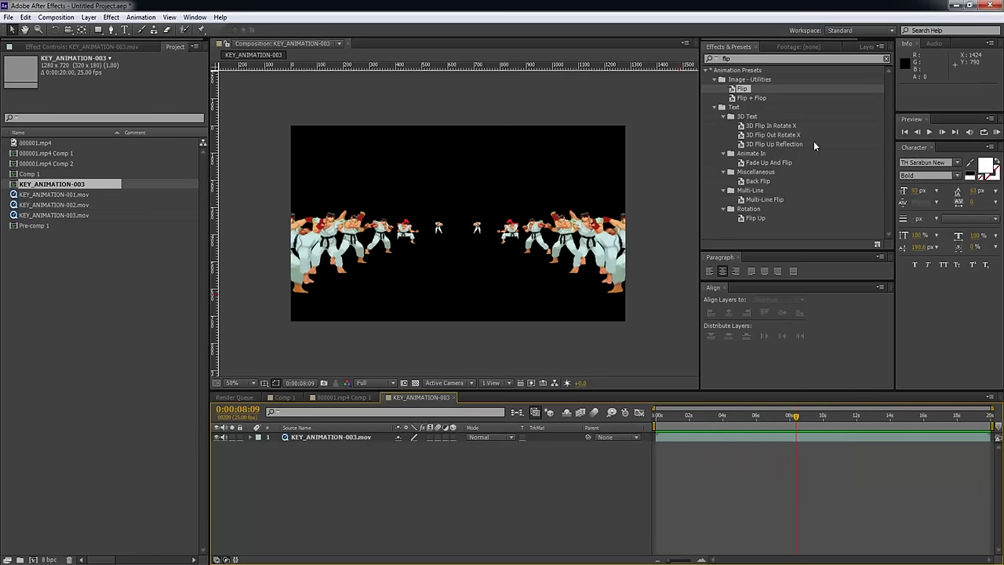
click(887, 59)
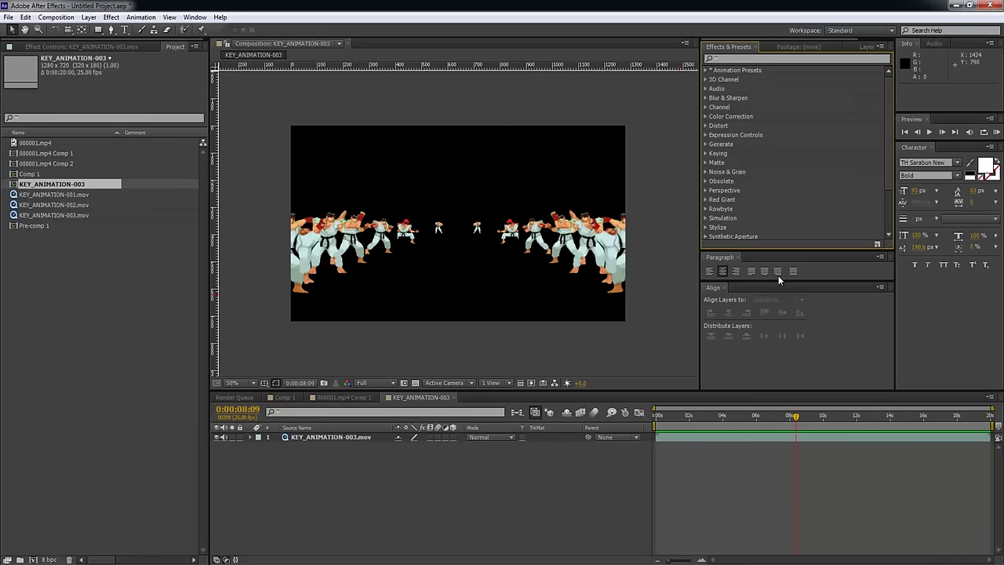
Duplicate the KEY_ANIMATION-003.mov layer and rotate the copy around the composition's centre.
click(714, 437)
key(ctrl+d)
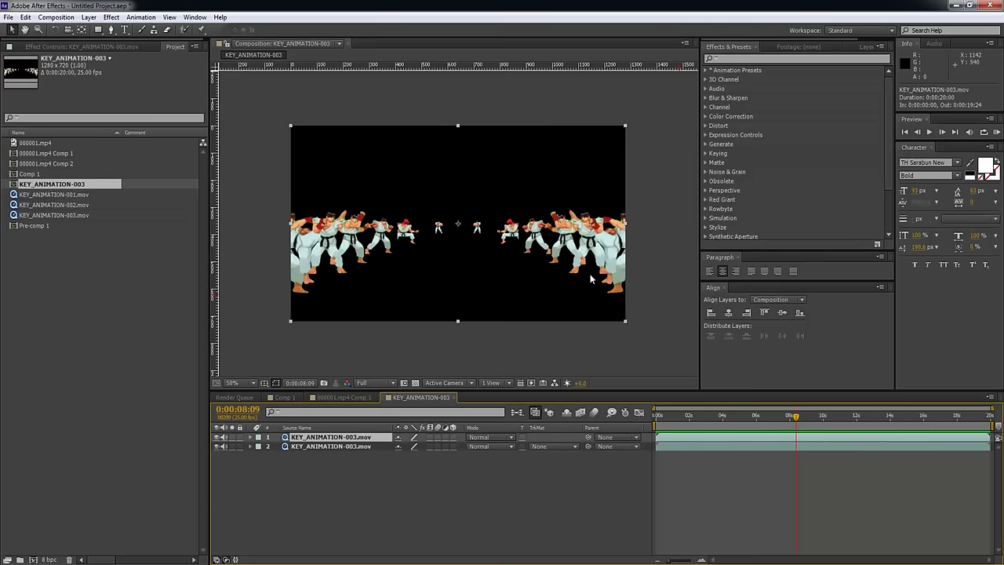
key(w)
drag(617, 261, 375, 197)
Keep duplicating the rotated layer and turning each copy further, ending at about -173.2°, until the characters form full rings.
key(ctrl+d)
key(ctrl+d)
key(ctrl+d)
key(ctrl+d)
key(ctrl+d)
key(ctrl+d)
key(ctrl+d)
key(ctrl+d)
key(ctrl+d)
key(ctrl+d)
key(ctrl+d)
Scrub through the circular pattern to 0:00:14:09 and deselect the layer.
drag(686, 417, 790, 417)
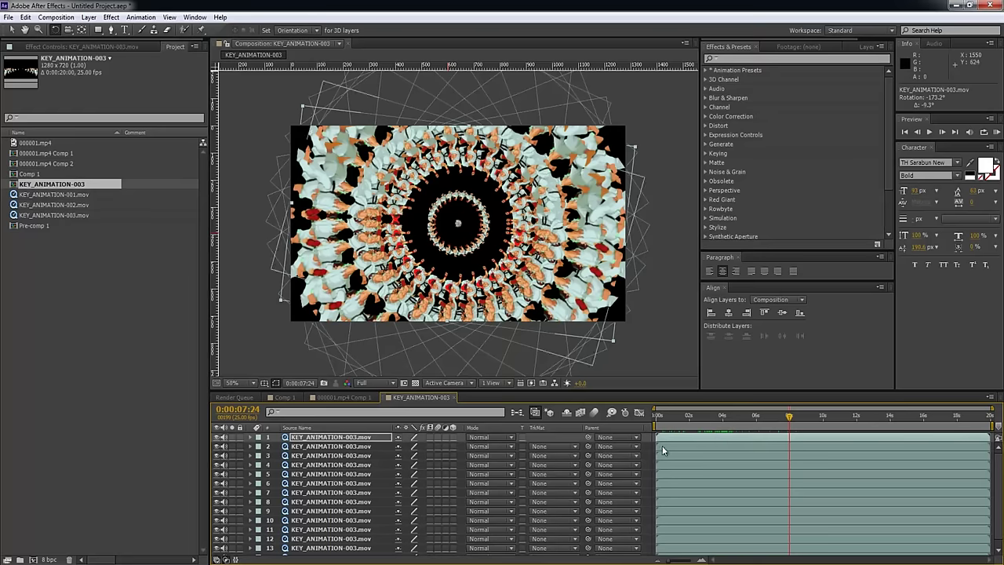
drag(667, 417, 897, 419)
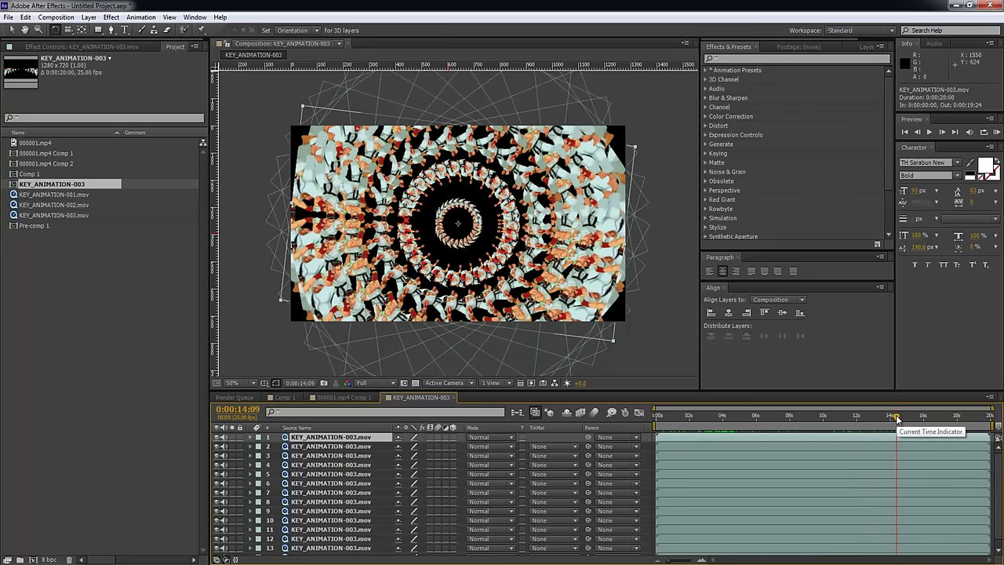
click(675, 330)
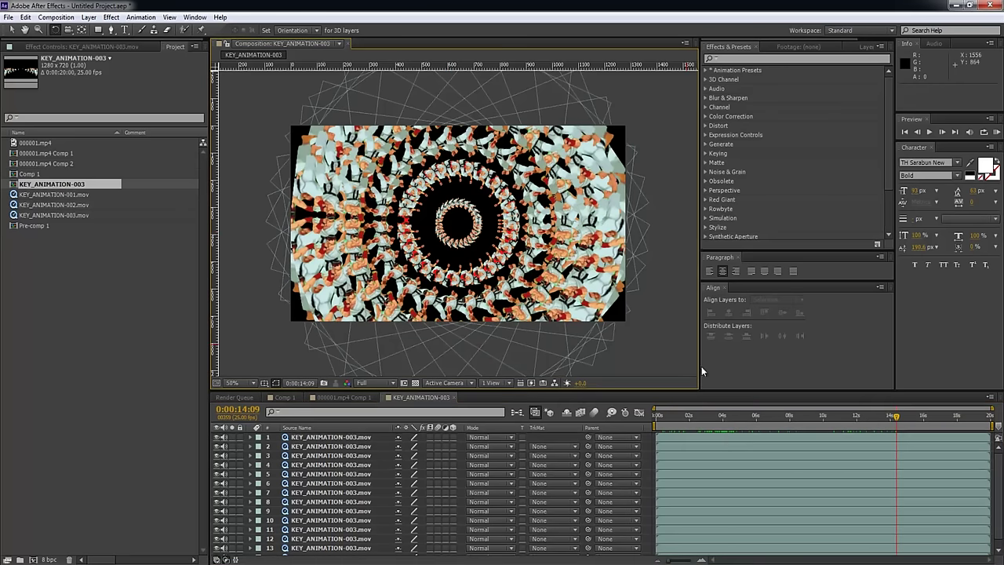
Pre-compose all the rotated KEY_ANIMATION-003.mov layers into one composition and select the resulting layer.
click(649, 449)
key(ctrl+a)
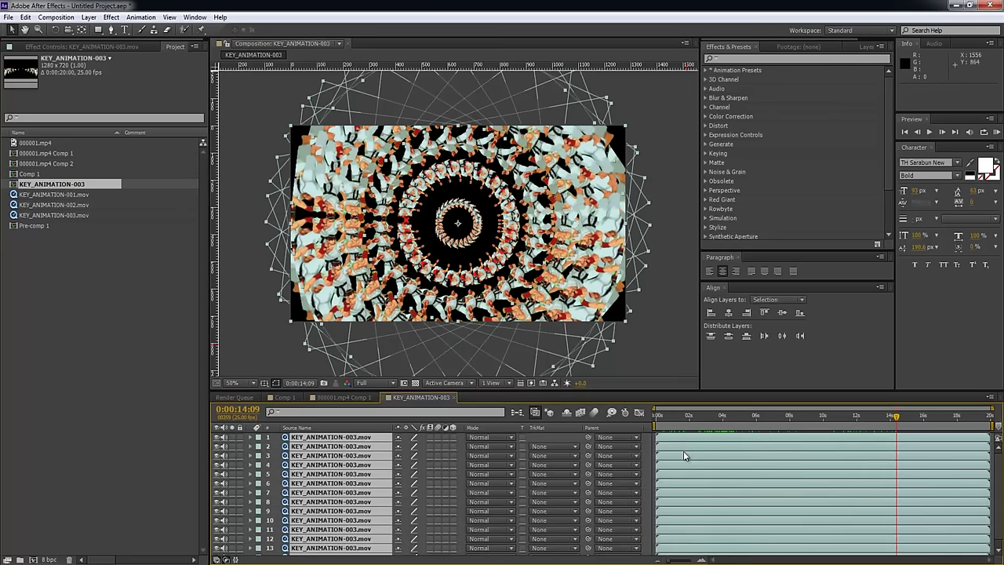
key(ctrl+shift+c)
click(135, 133)
click(677, 474)
click(683, 437)
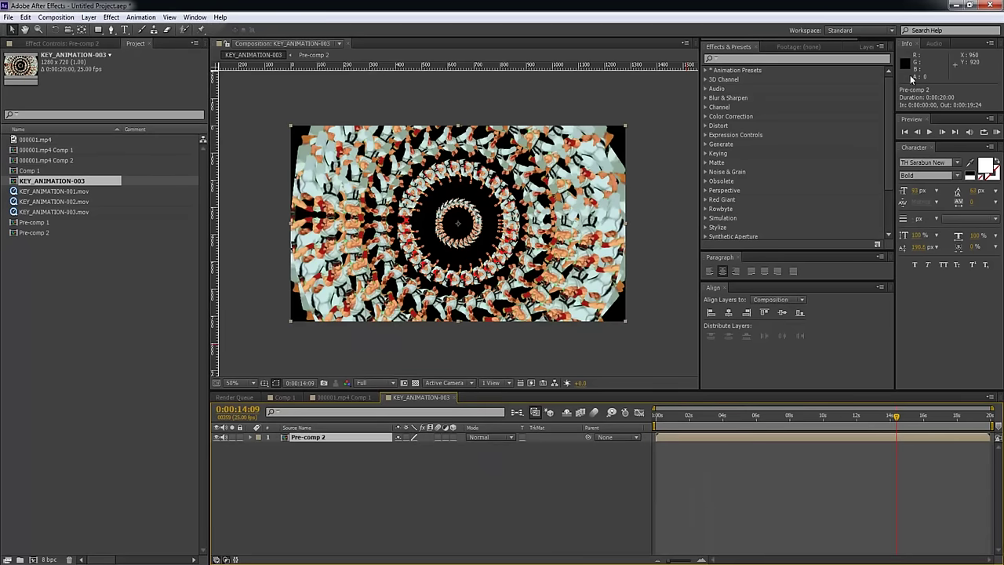
Apply the Warp effect from the Distort effects to the Pre-comp 2 layer.
drag(884, 106, 883, 154)
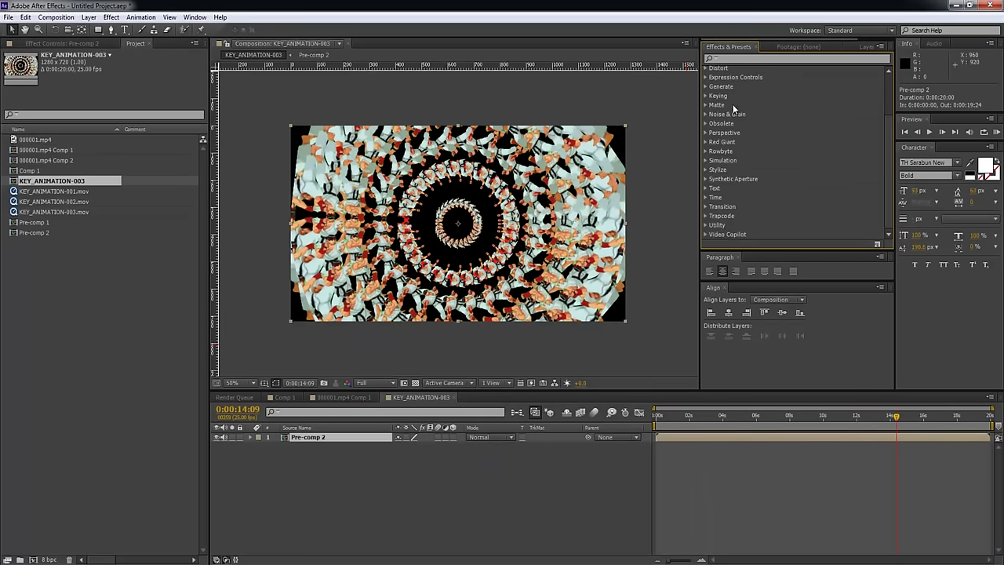
click(705, 68)
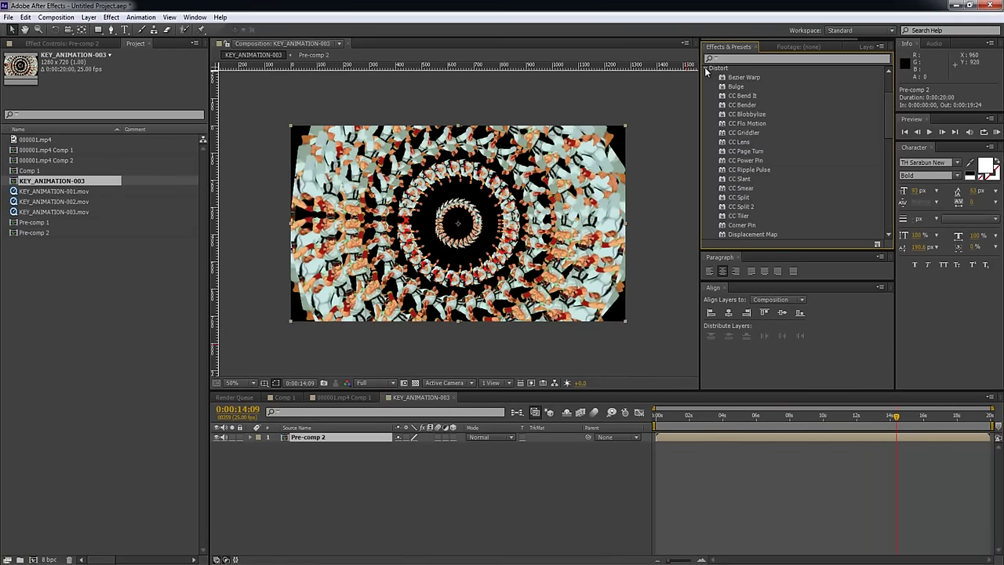
scroll(762, 174, down, 3)
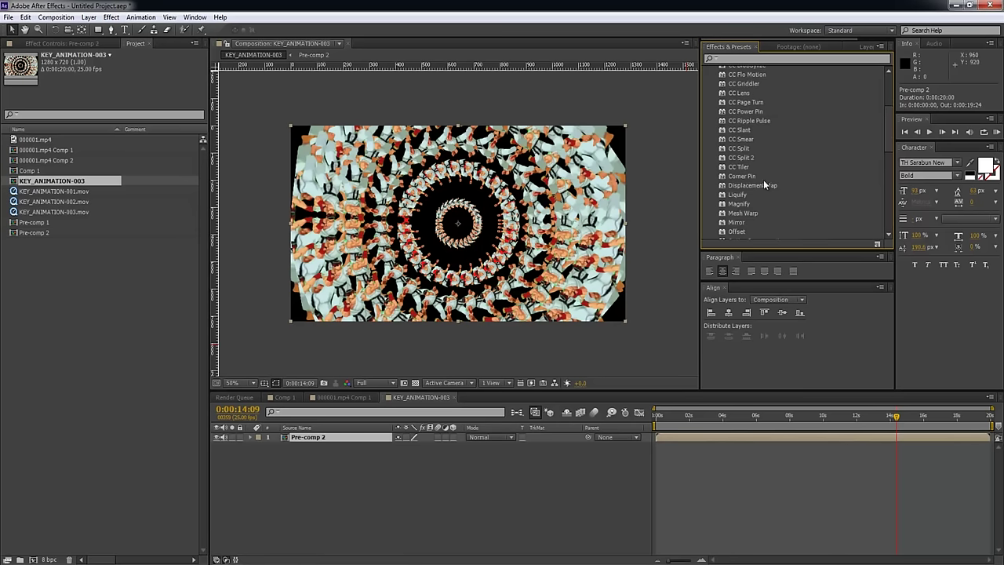
scroll(750, 189, down, 2)
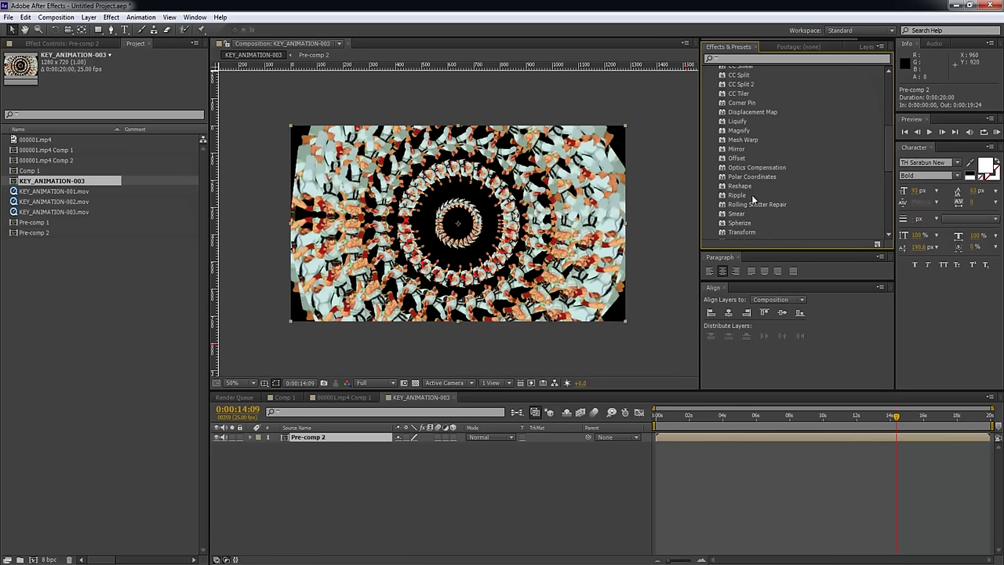
scroll(756, 212, down, 2)
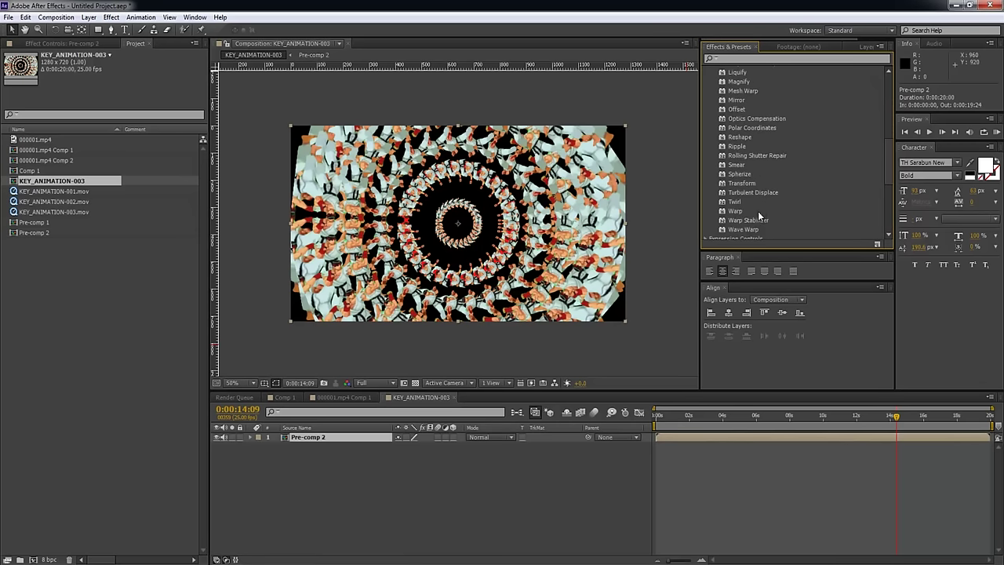
scroll(738, 227, down, 1)
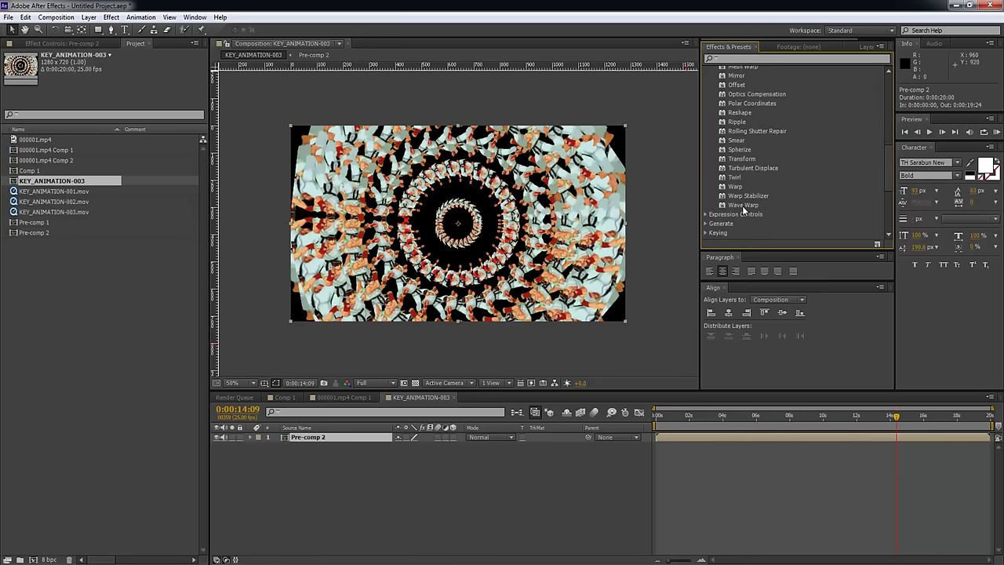
drag(734, 186, 722, 439)
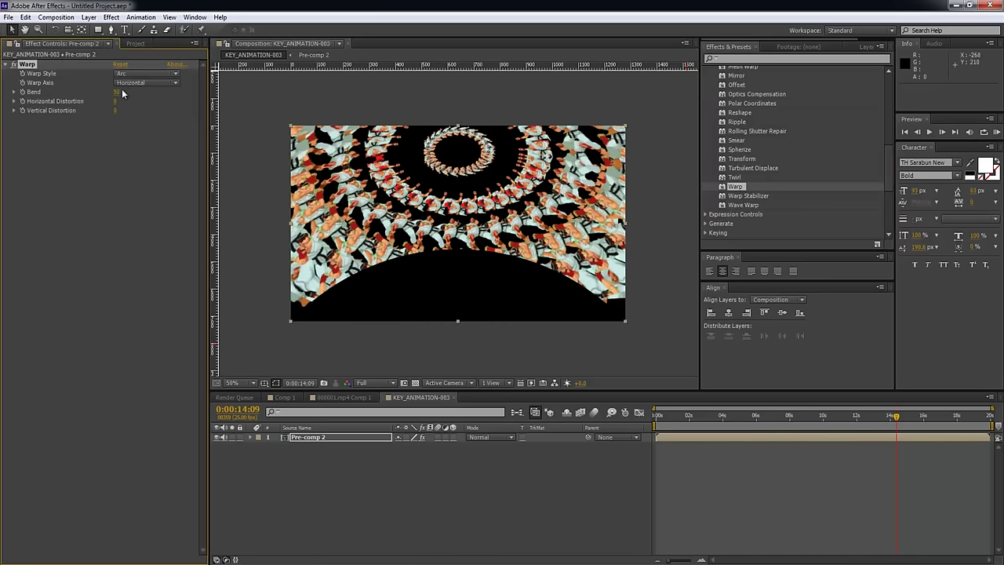
Try the Arc Lower warp style with a slight bend on Pre-comp 2 and delete the Warp effect.
drag(118, 92, 130, 108)
click(136, 86)
click(146, 74)
click(149, 98)
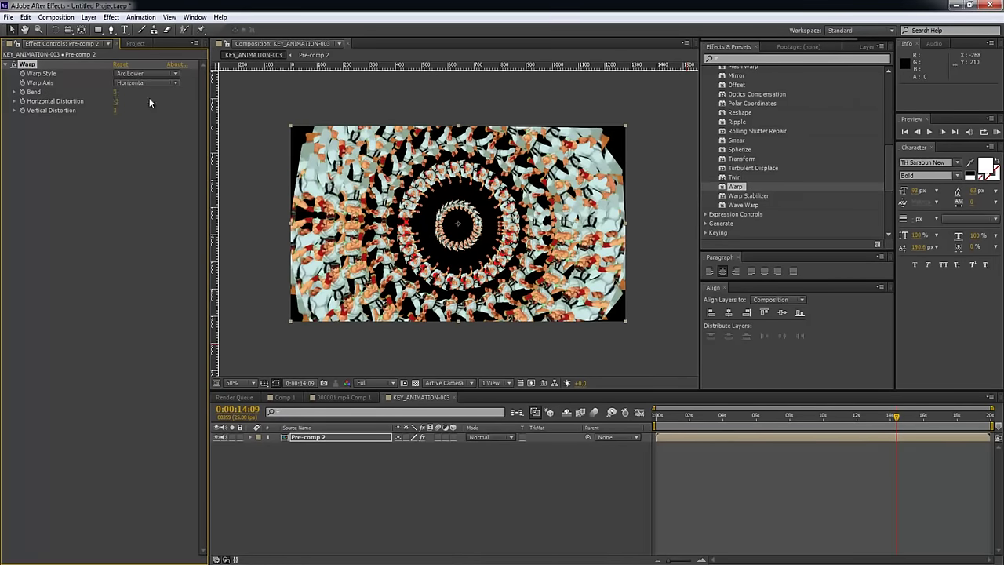
mouse_move(113, 92)
mouse_down()
mouse_move(128, 91)
mouse_move(120, 96)
mouse_up()
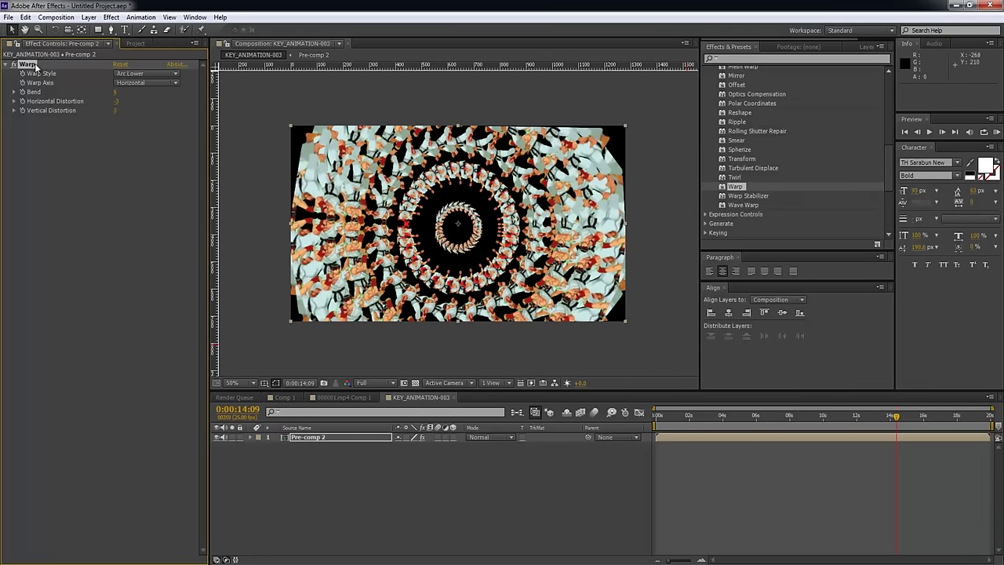
key(Delete)
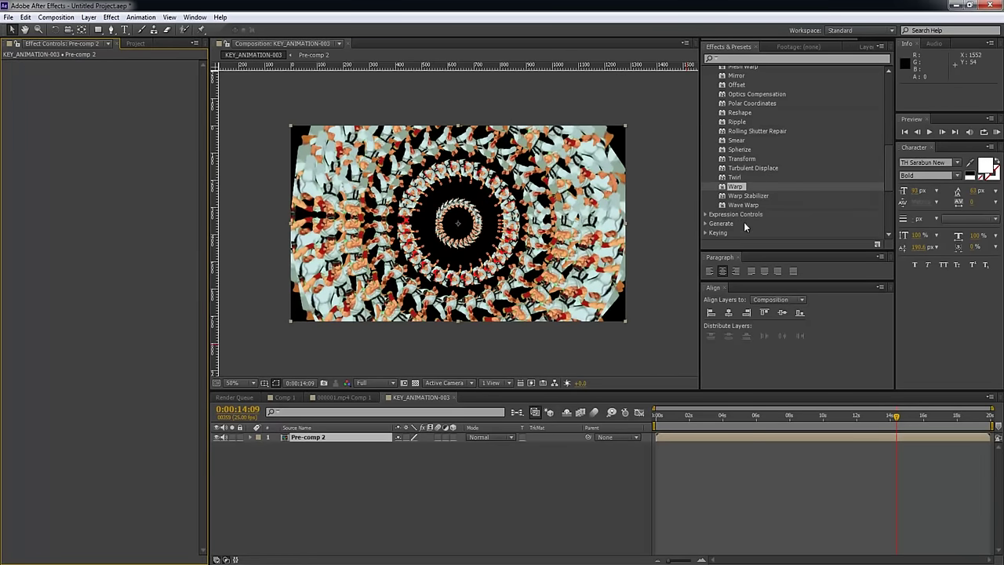
Try the Mirror effect on Pre-comp 2 with a changed reflection angle and delete it.
scroll(756, 160, up, 1)
drag(737, 100, 686, 437)
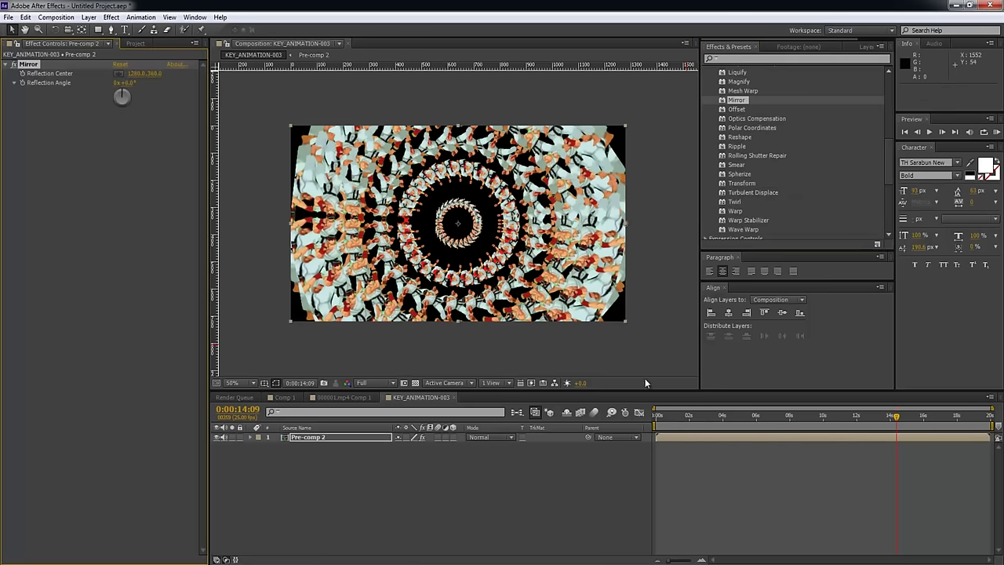
drag(119, 83, 292, 87)
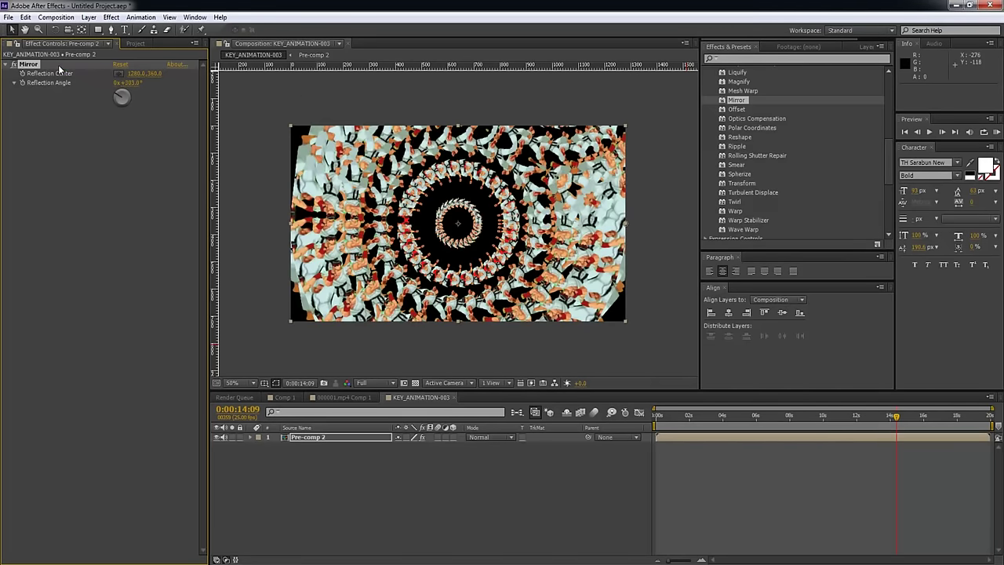
key(Delete)
Search the effects for "card" and apply Card Dance to the Pre-comp 2 layer.
scroll(746, 99, up, 3)
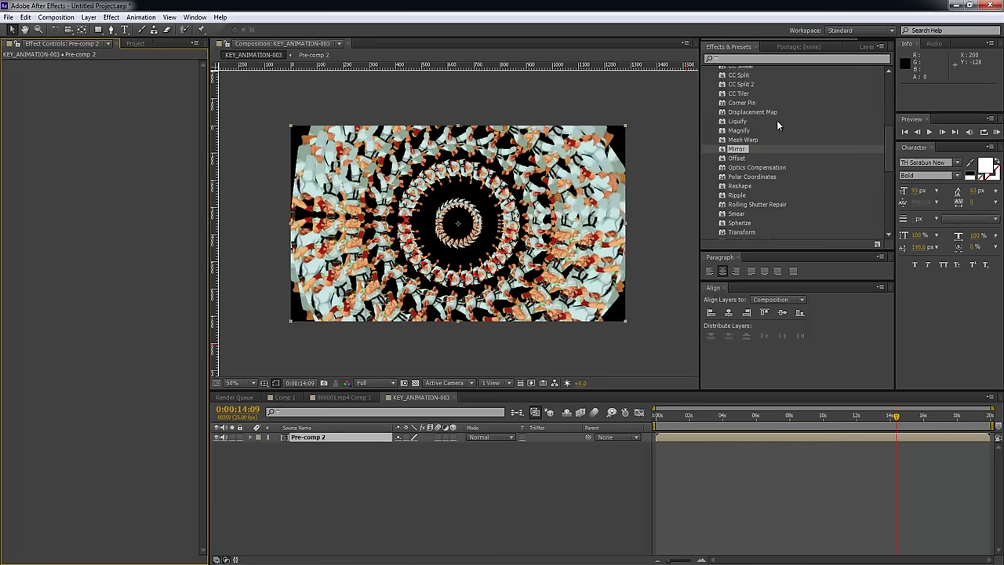
scroll(760, 148, up, 4)
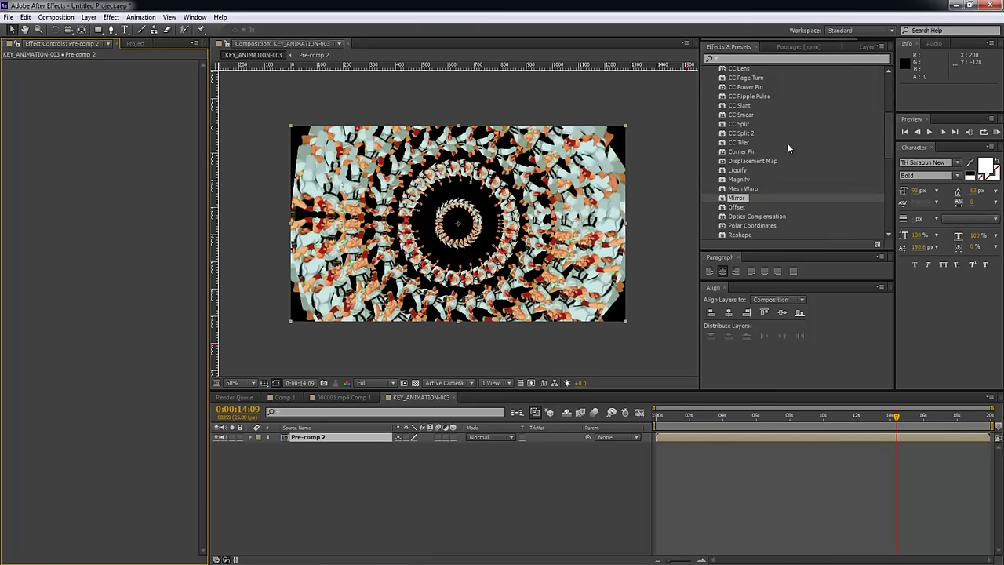
scroll(784, 145, down, 5)
scroll(761, 165, down, 8)
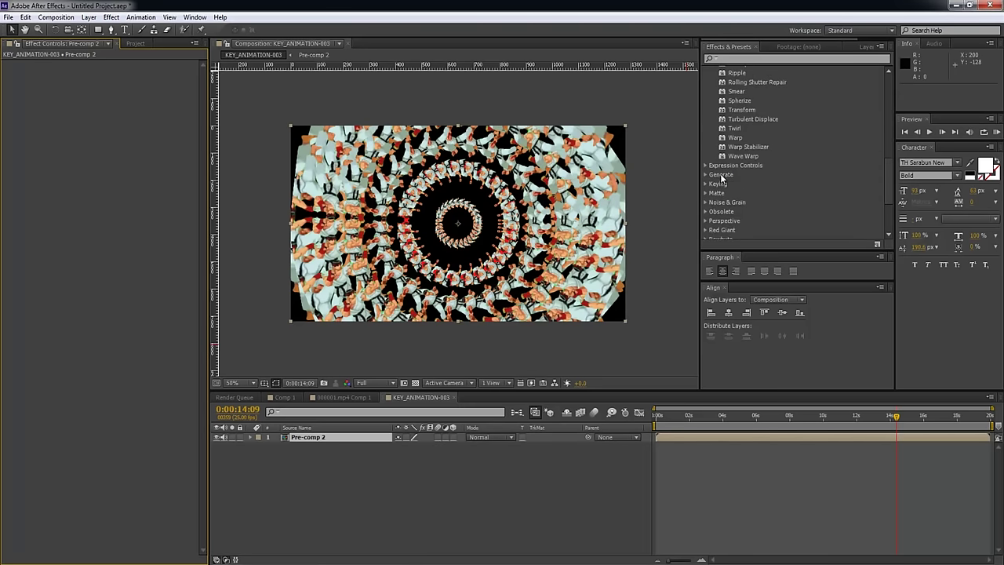
click(763, 59)
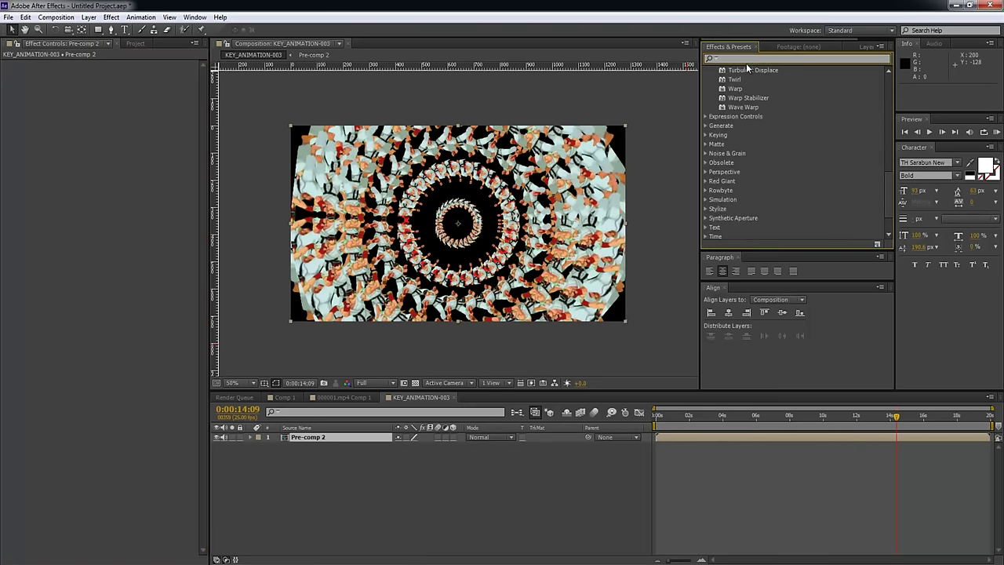
text(card)
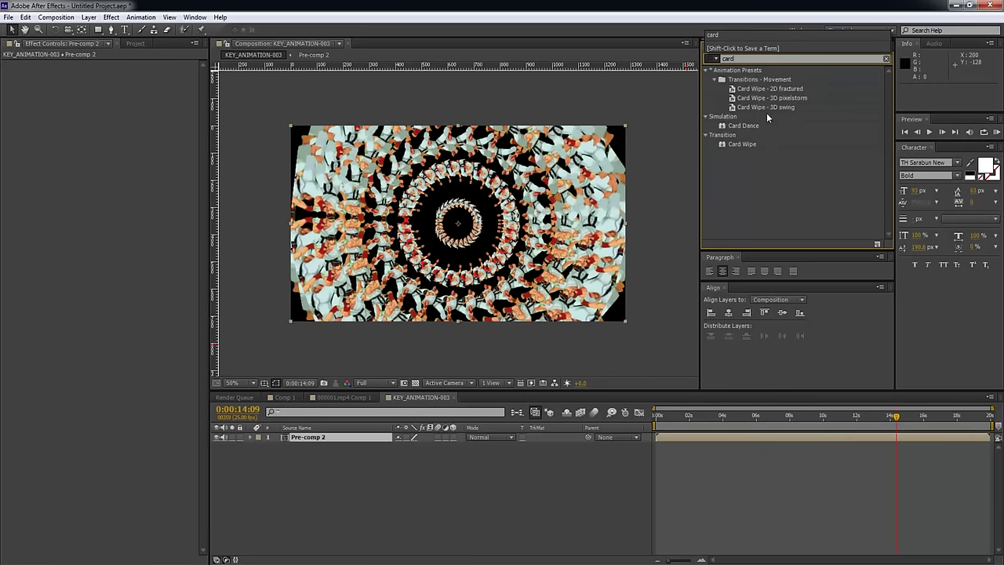
click(747, 128)
drag(748, 139, 698, 436)
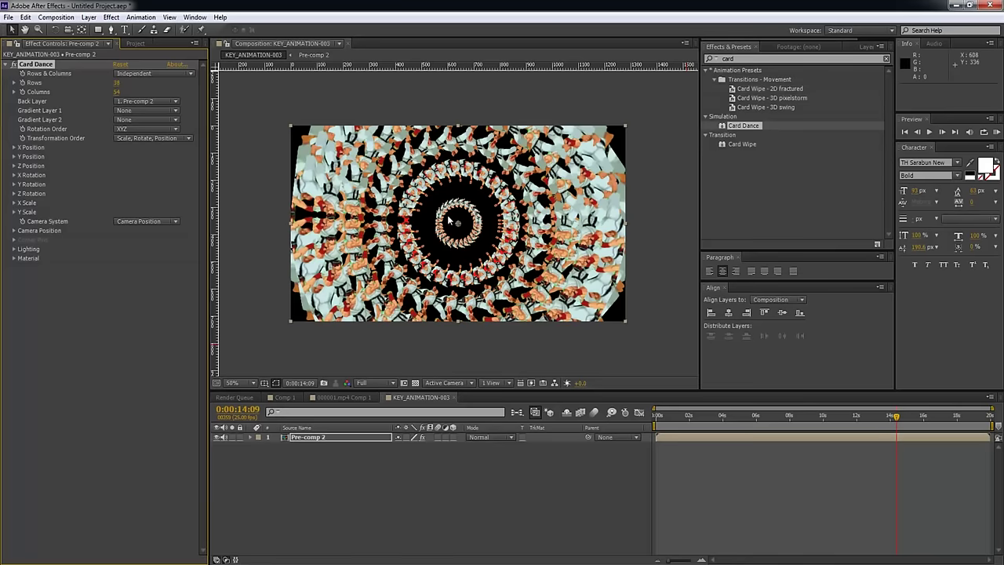
Set Card Dance's gradient layers 1 and 2 to Pre-comp 2, with 10 rows and 10 columns.
drag(458, 224, 430, 184)
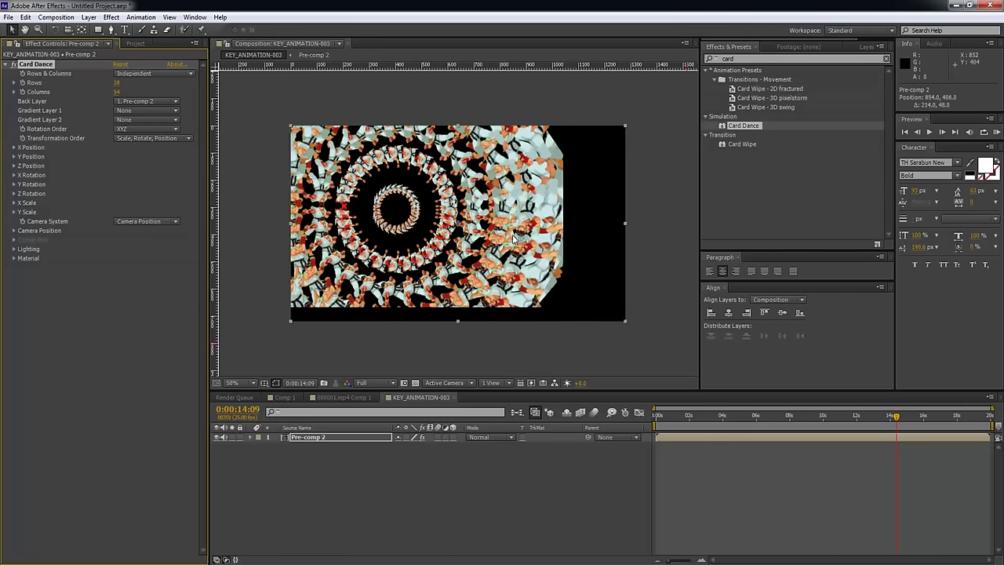
key(ctrl+z)
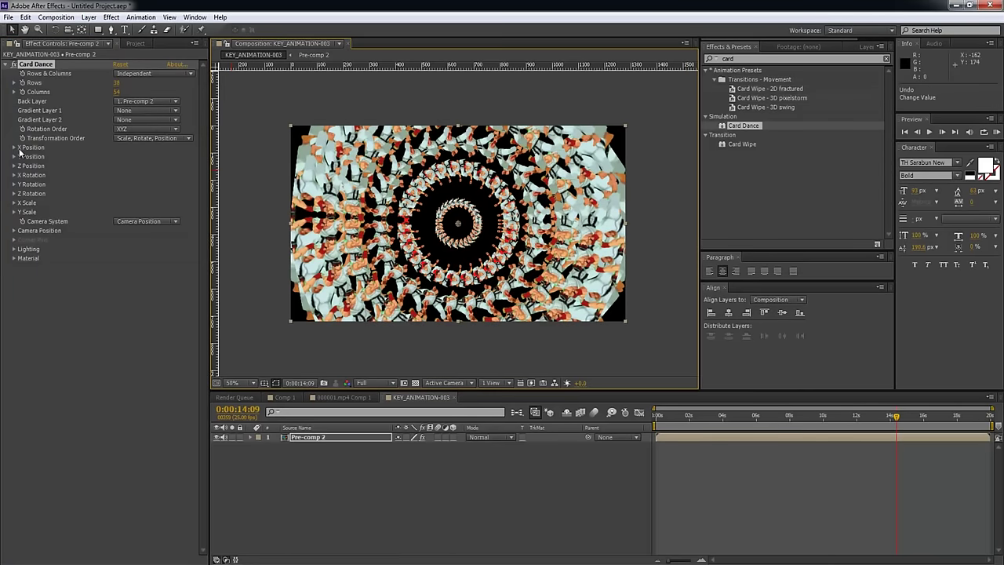
click(157, 74)
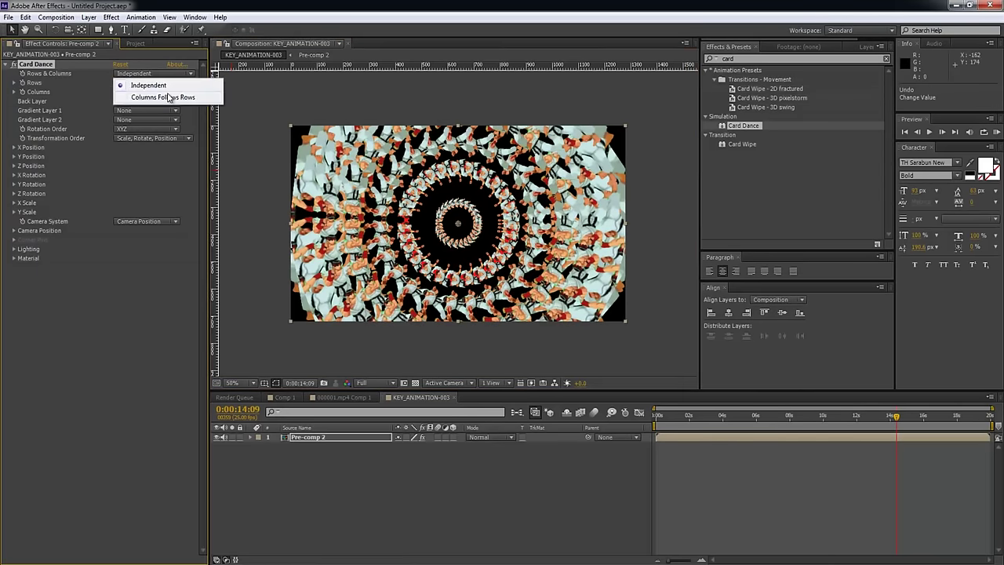
click(120, 130)
click(145, 111)
click(138, 129)
click(145, 119)
click(137, 148)
click(118, 83)
text(10)
key(Tab)
text(10)
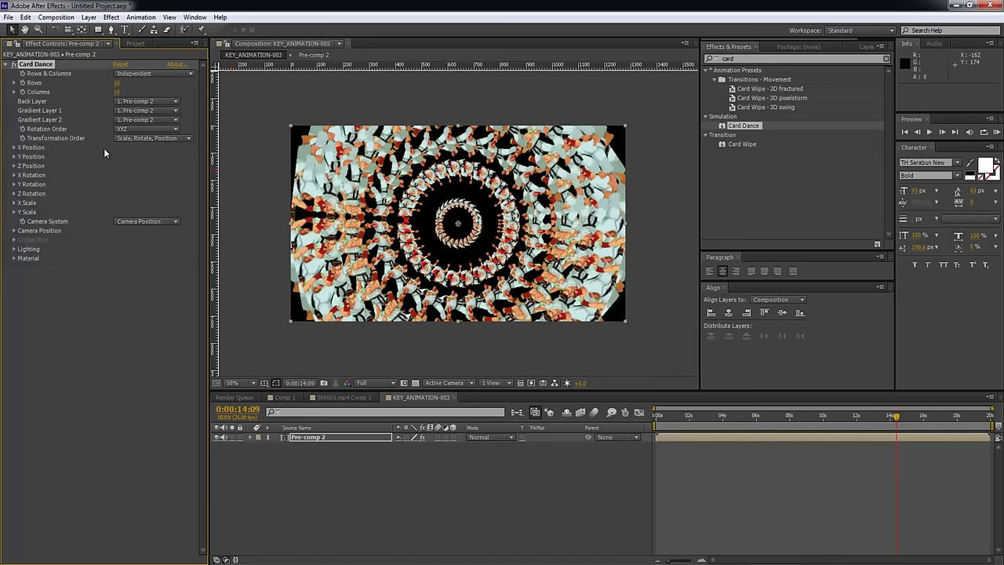
Set Card Dance's position multiplier and offset to 4.20 and 0.50 for X, 3.60 and 0.80 for Y, 3.60 and 2.40 for Z, and preview.
click(14, 153)
click(15, 149)
drag(119, 172, 97, 174)
click(15, 185)
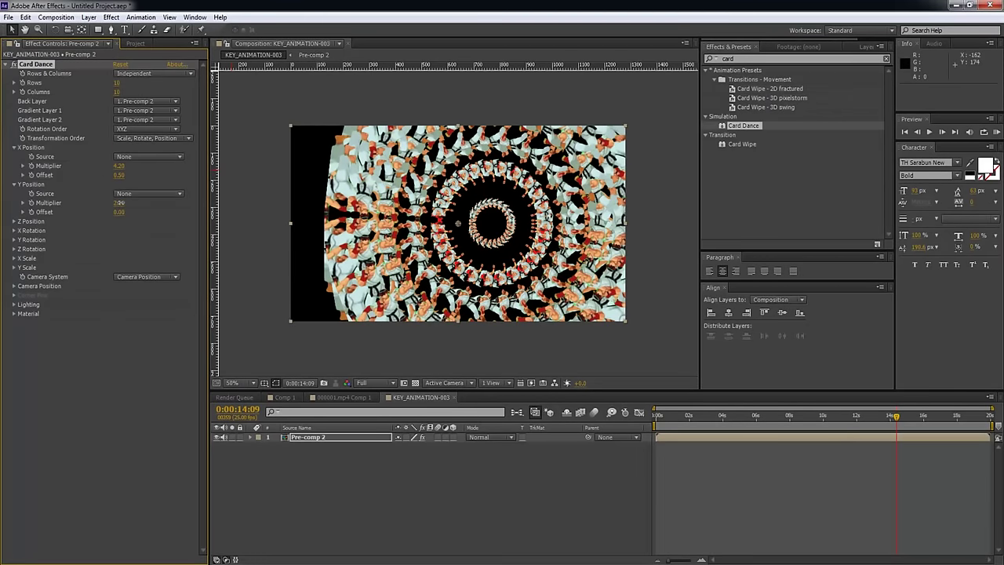
drag(139, 212, 27, 220)
click(14, 222)
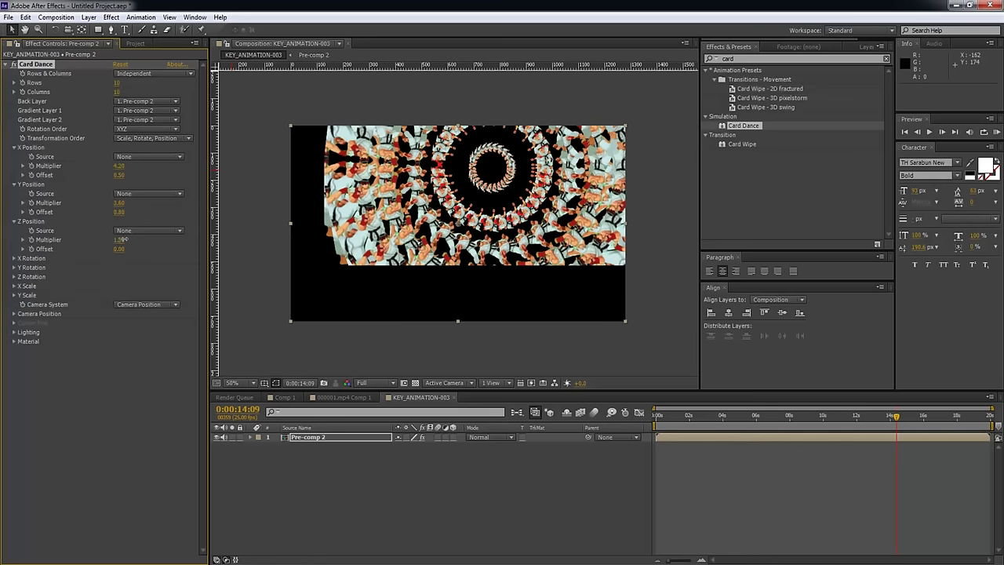
mouse_move(119, 249)
mouse_down()
mouse_move(136, 244)
mouse_move(123, 245)
mouse_up()
drag(661, 417, 752, 411)
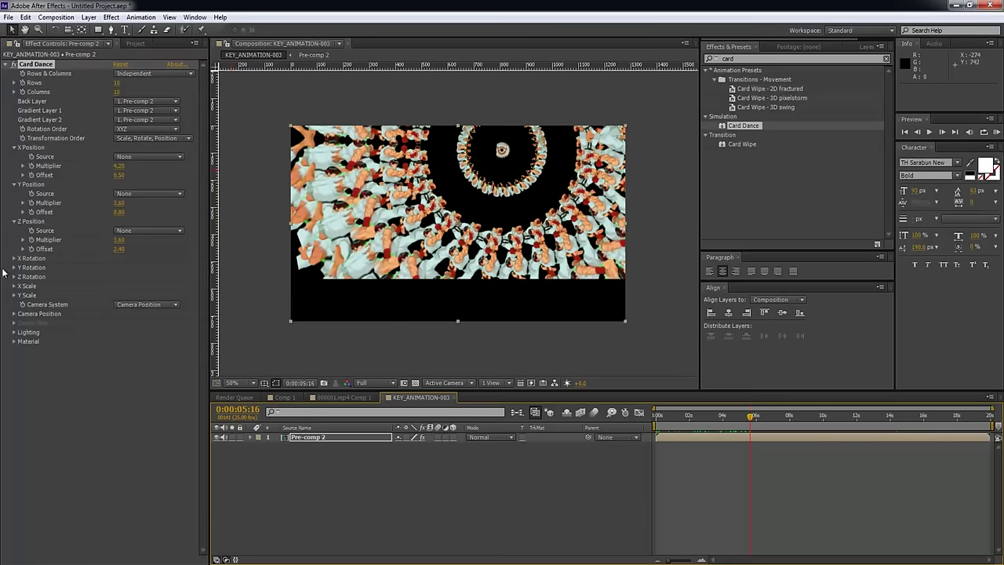
Try the Comp Camera option as Card Dance's camera system and switch back to Camera Position.
click(149, 305)
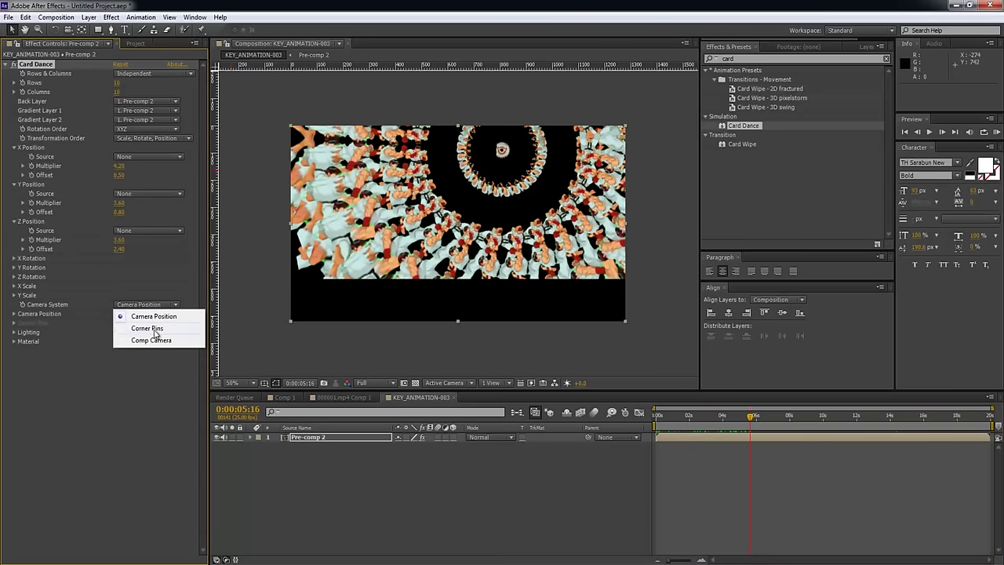
click(156, 339)
click(149, 304)
click(152, 317)
Try a larger X Scale multiplier and offset, and reset the Card Dance effect to its defaults.
click(13, 295)
click(13, 286)
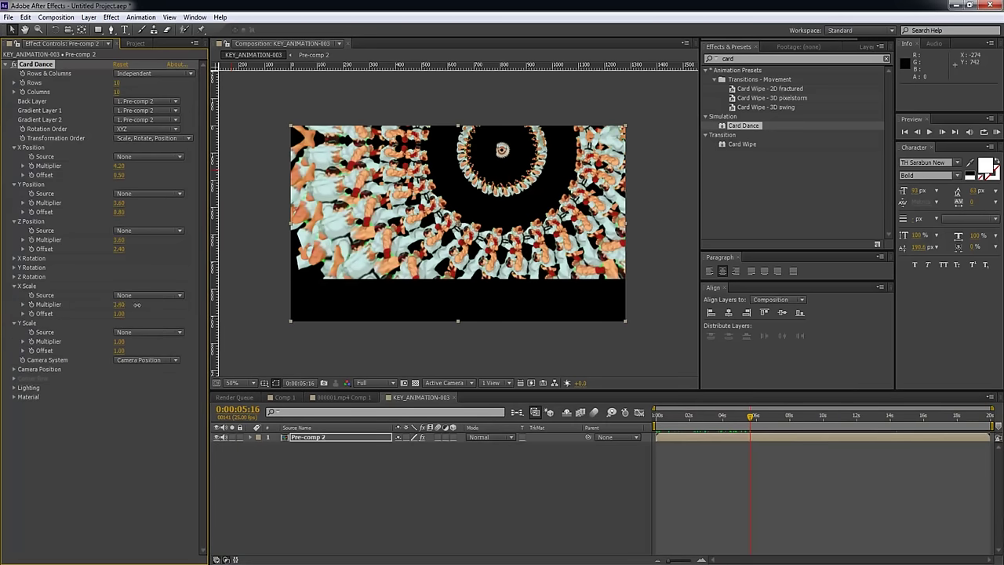
drag(130, 315, 104, 311)
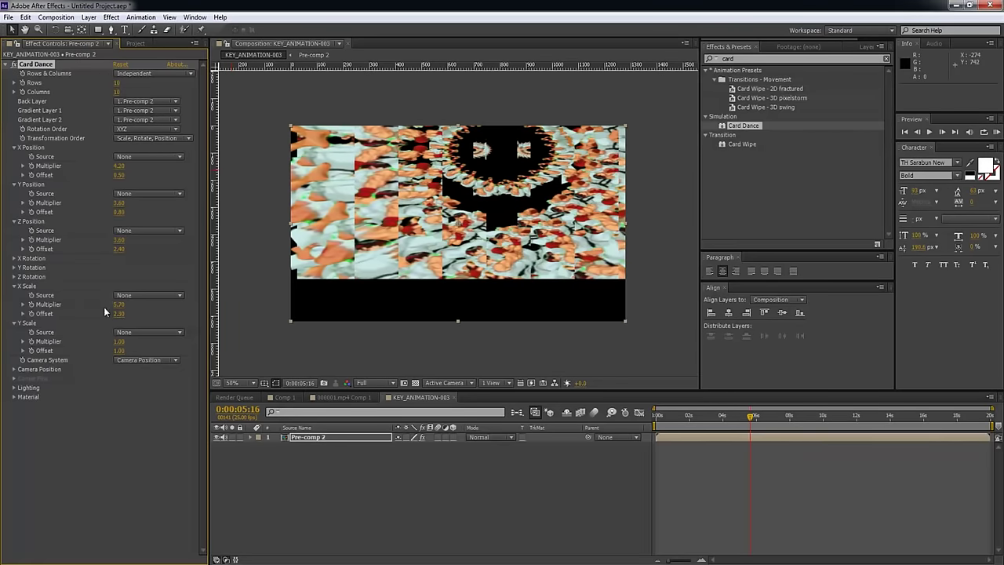
click(120, 64)
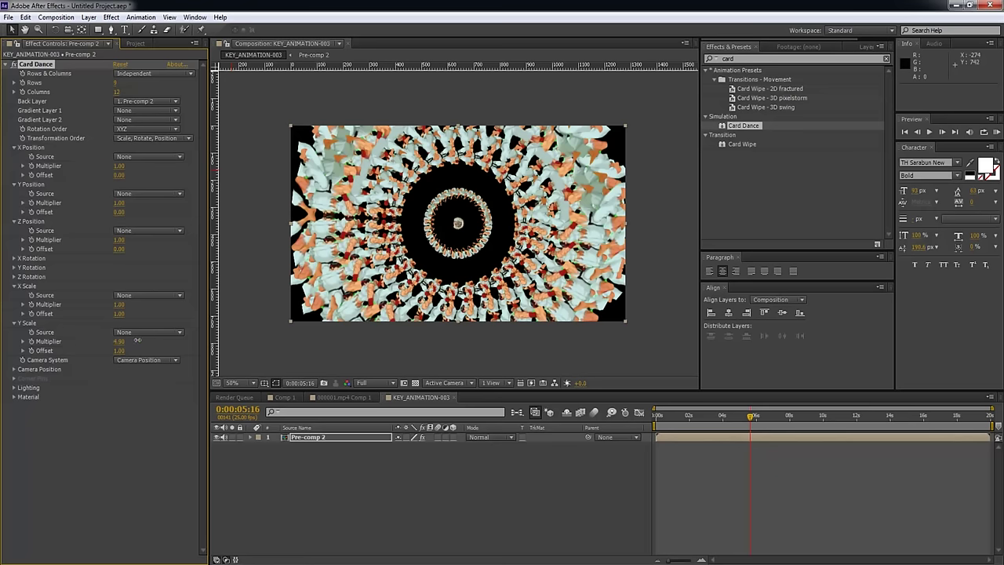
Set Card Dance's X Scale to multiplier 5.10 and offset 2.50, Y Scale to 4.60 and 2.20, and scrub to 0:00:03:16.
drag(118, 305, 117, 311)
mouse_move(119, 313)
mouse_down()
mouse_move(129, 312)
mouse_move(121, 306)
mouse_up()
drag(116, 342, 114, 343)
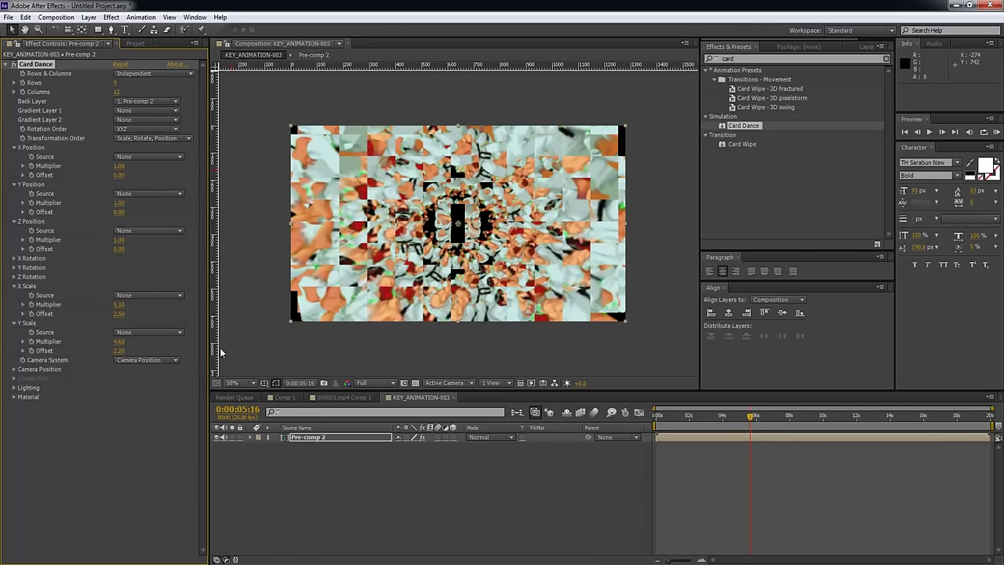
drag(687, 421, 719, 418)
Set Card Dance to 5 rows and 5 columns and deselect the layer.
click(117, 82)
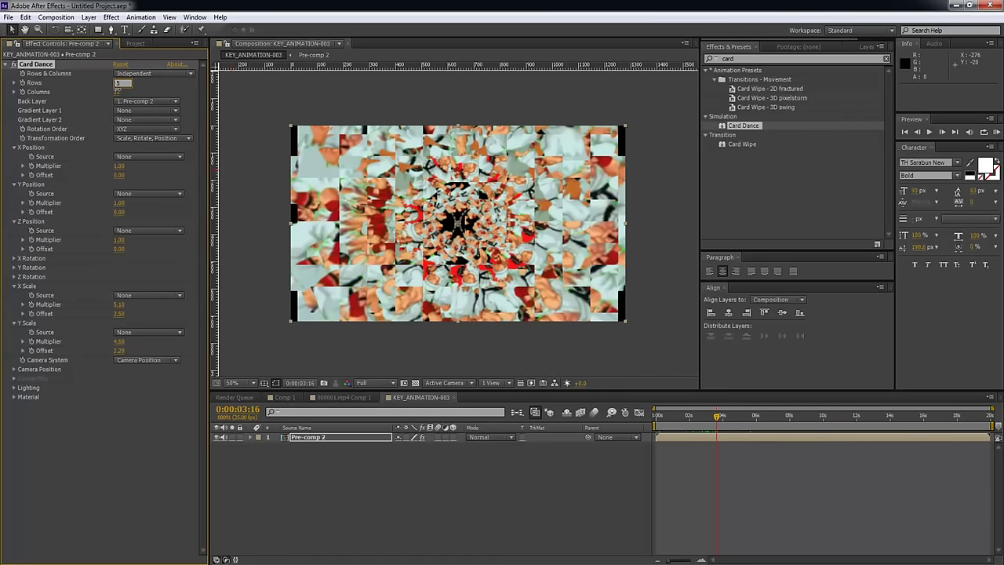
text(5)
key(Tab)
text(5)
click(505, 477)
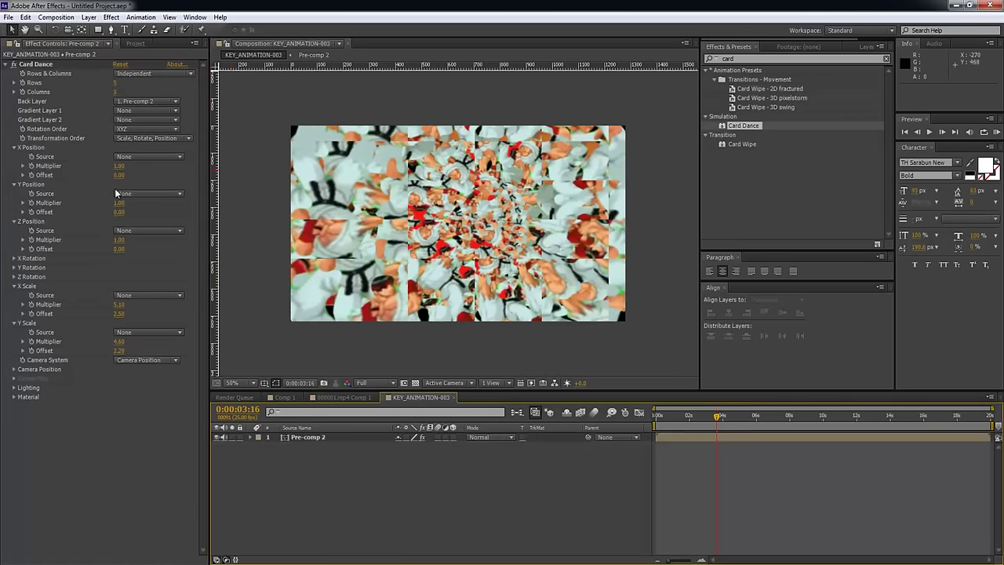
Set Card Dance's X Position multiplier to 11.80 and scrub the animation to 0:00:03:13.
drag(661, 418, 709, 414)
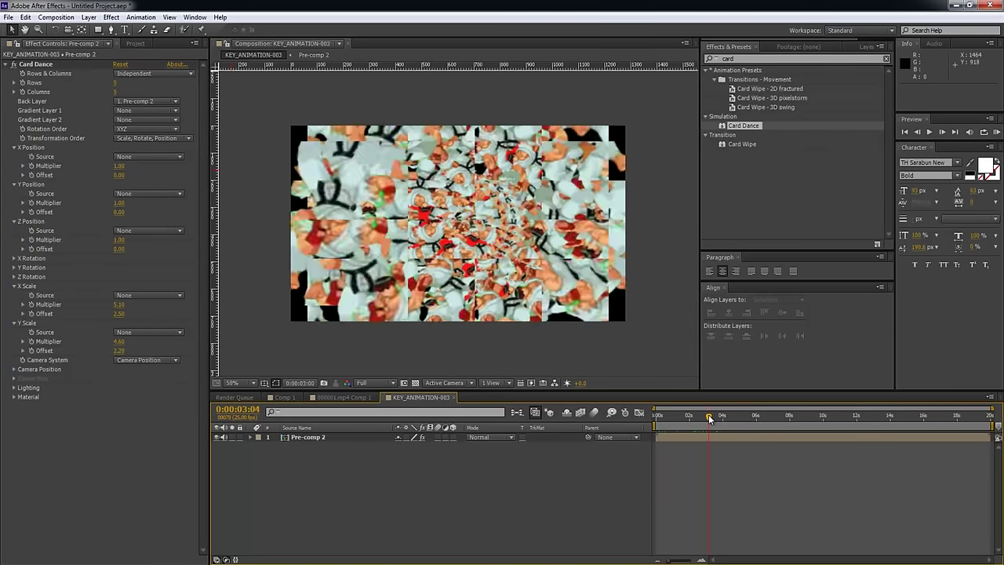
click(117, 175)
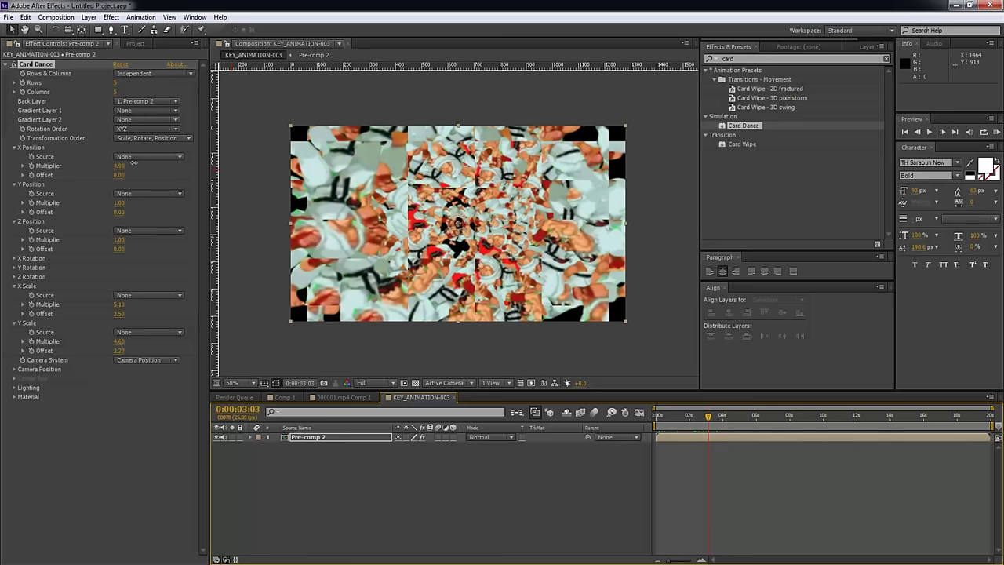
drag(664, 416, 715, 421)
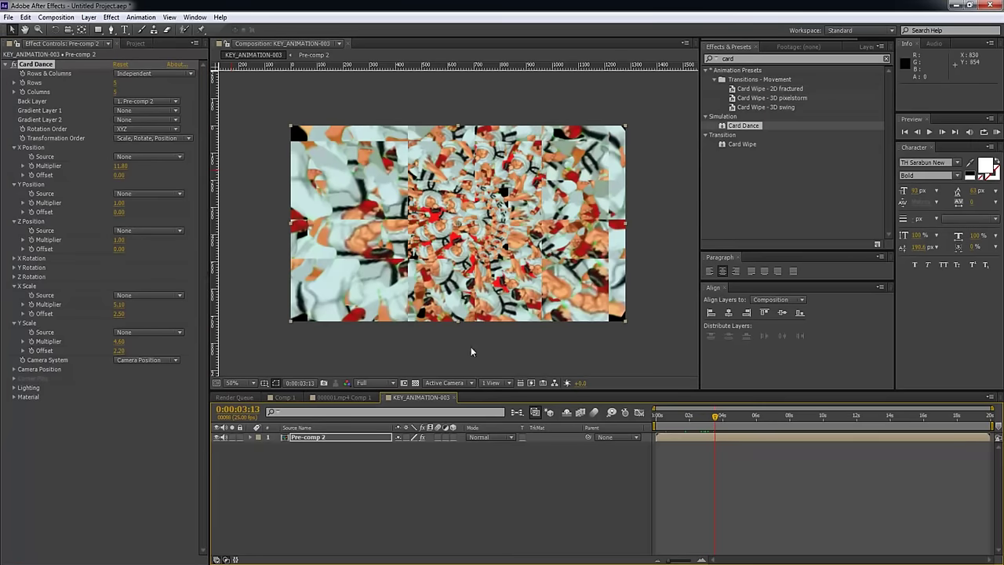
Set Card Dance's Z Position multiplier to 3.90, X Rotation to multiplier 151.00 and offset -45.00, and Y Rotation offset to -12.00.
click(135, 231)
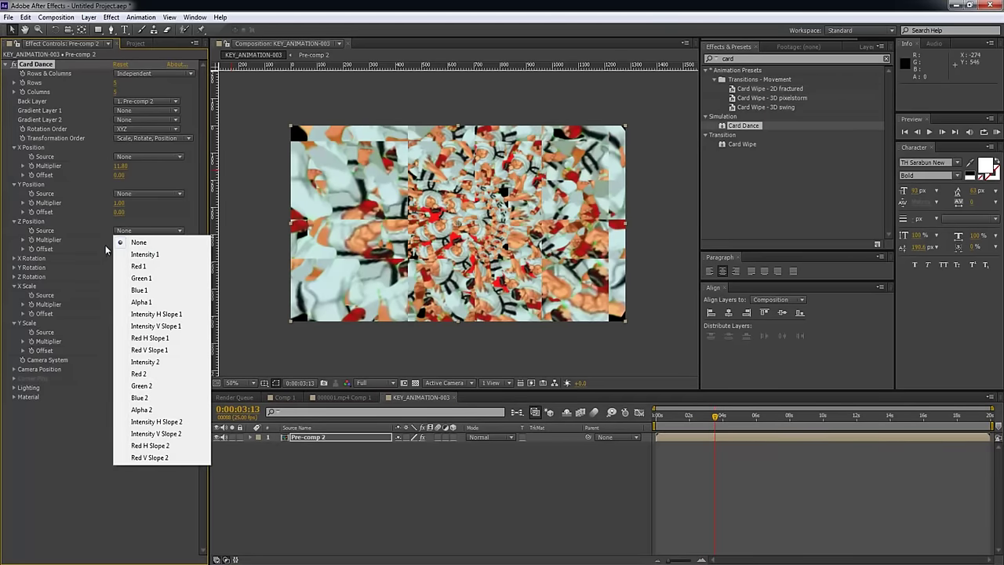
click(93, 246)
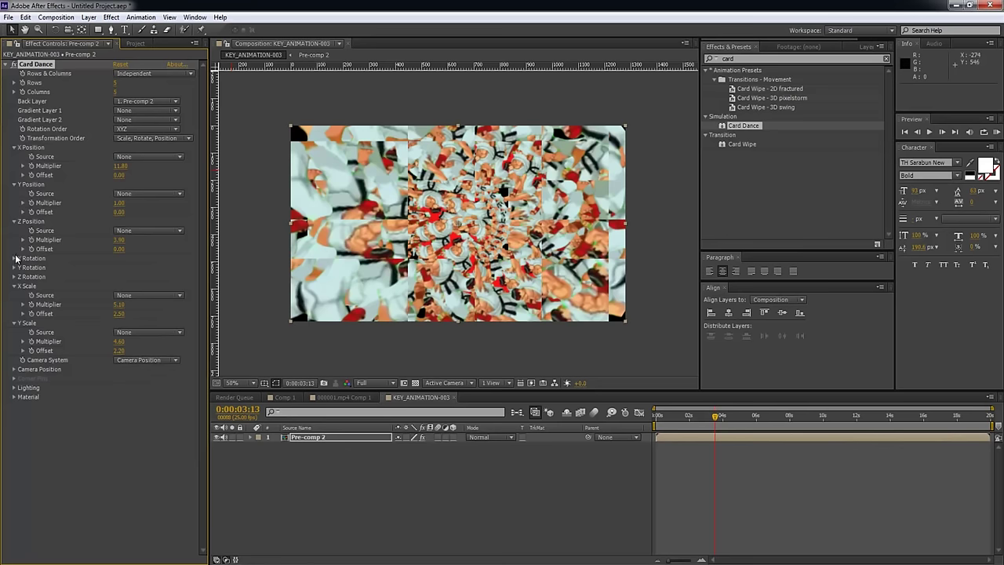
click(14, 259)
click(14, 296)
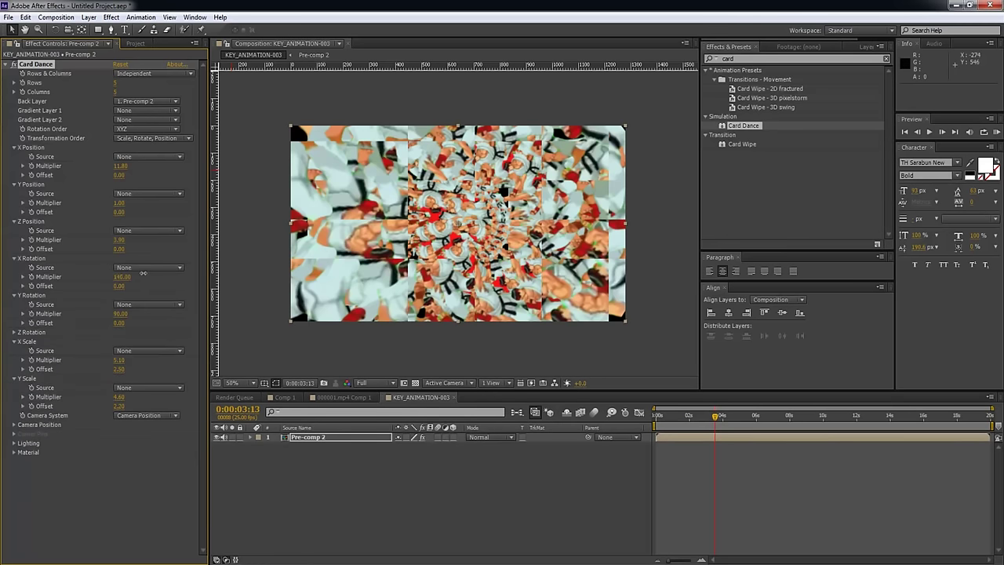
drag(119, 286, 83, 277)
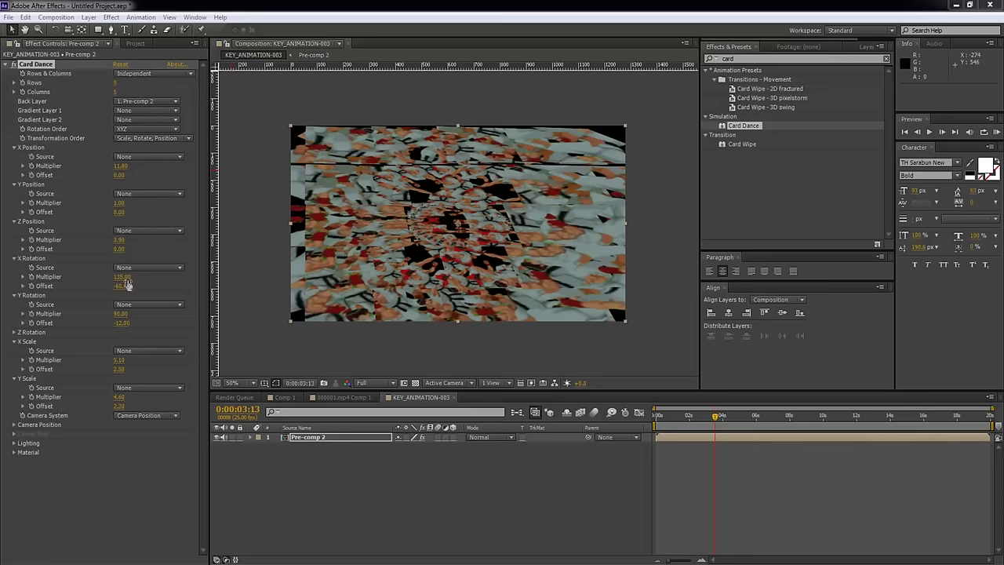
mouse_move(124, 274)
mouse_down()
mouse_move(122, 291)
mouse_move(181, 283)
mouse_move(125, 289)
mouse_up()
Set Card Dance to 20 rows and 20 columns and scrub the animation to 0:00:06:08.
drag(660, 417, 739, 413)
click(117, 82)
text(20)
click(120, 92)
text(20)
key(Return)
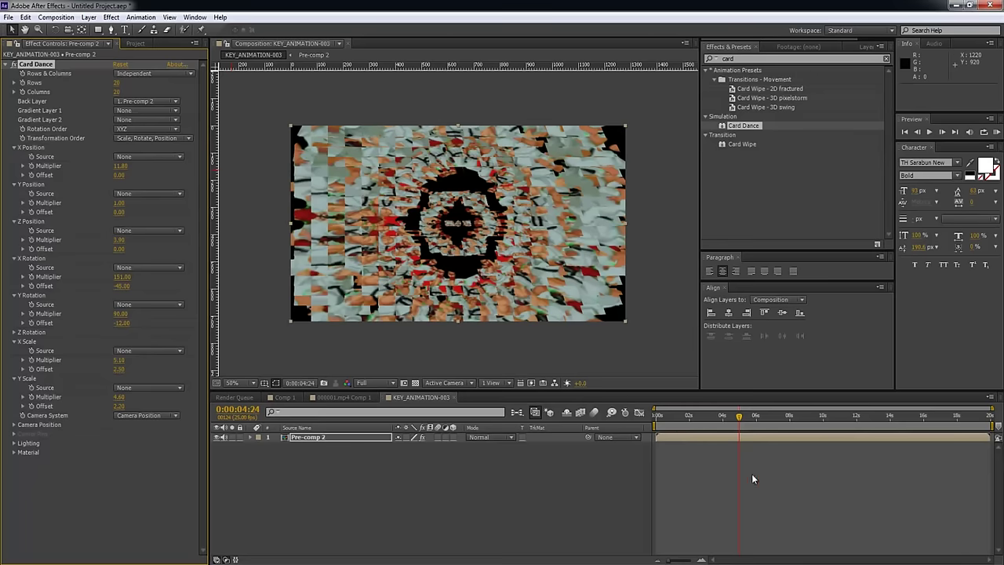
drag(676, 415, 761, 422)
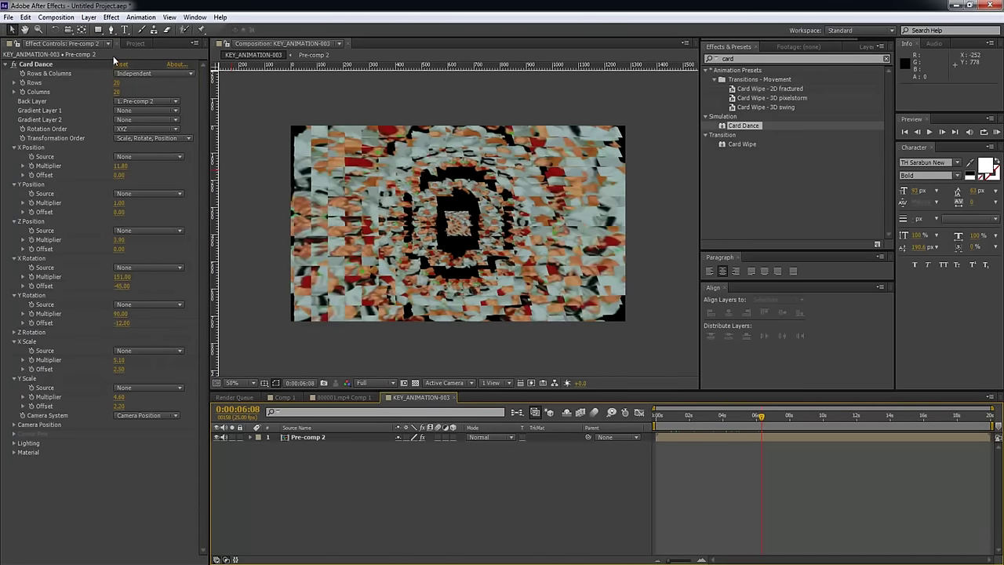
Add KEY_ANIMATION-003.mov above Pre-comp 2 in the composition and lower Pre-comp 2's opacity to 20%.
click(135, 43)
drag(63, 212, 298, 436)
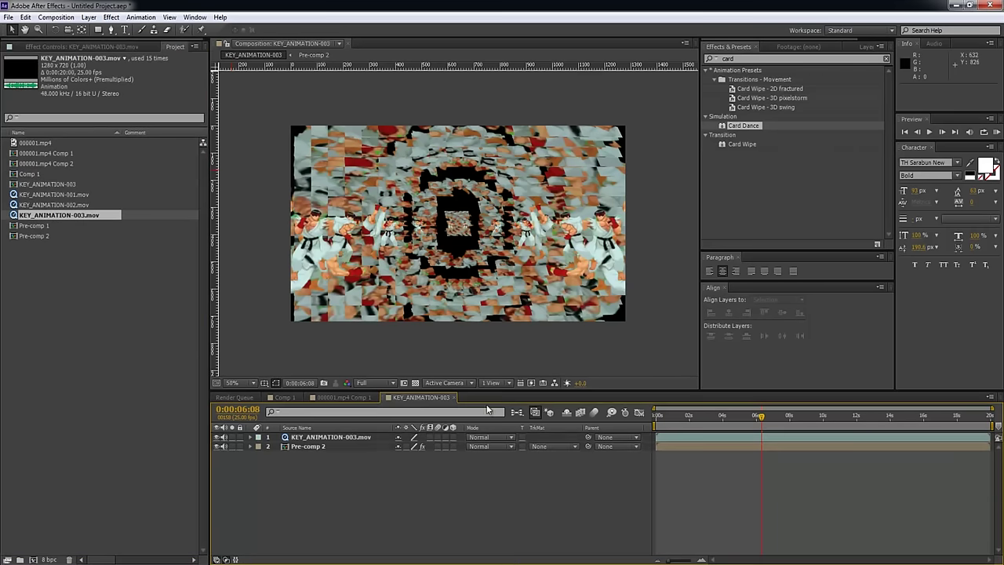
click(665, 447)
key(alt+shift+t)
drag(398, 455, 362, 456)
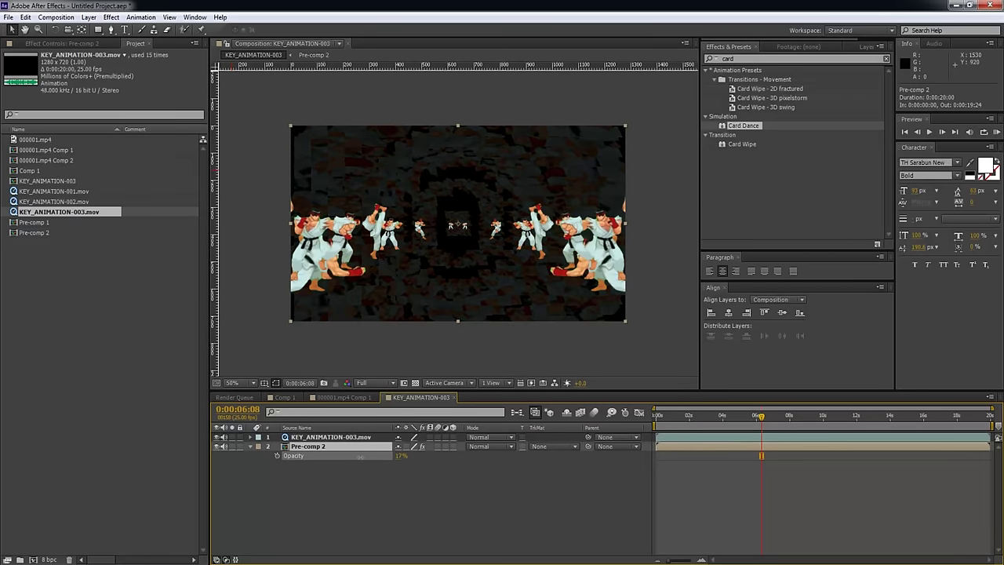
Deselect the layers and render a RAM preview of the fighters over the dimmed background.
click(516, 502)
key(KP_0)
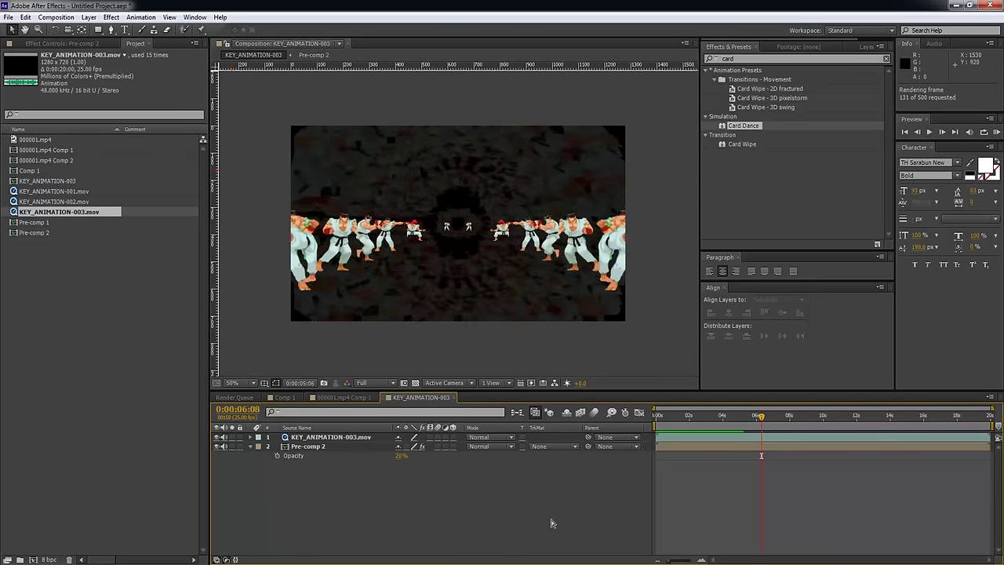
click(712, 543)
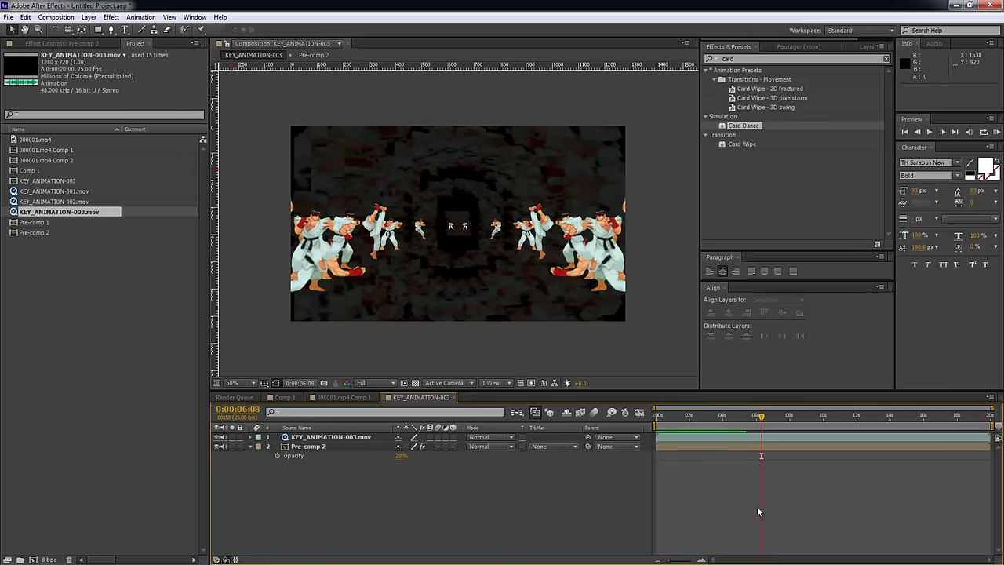
Clear the effect search and set Pre-comp 2's opacity to 10%.
click(687, 447)
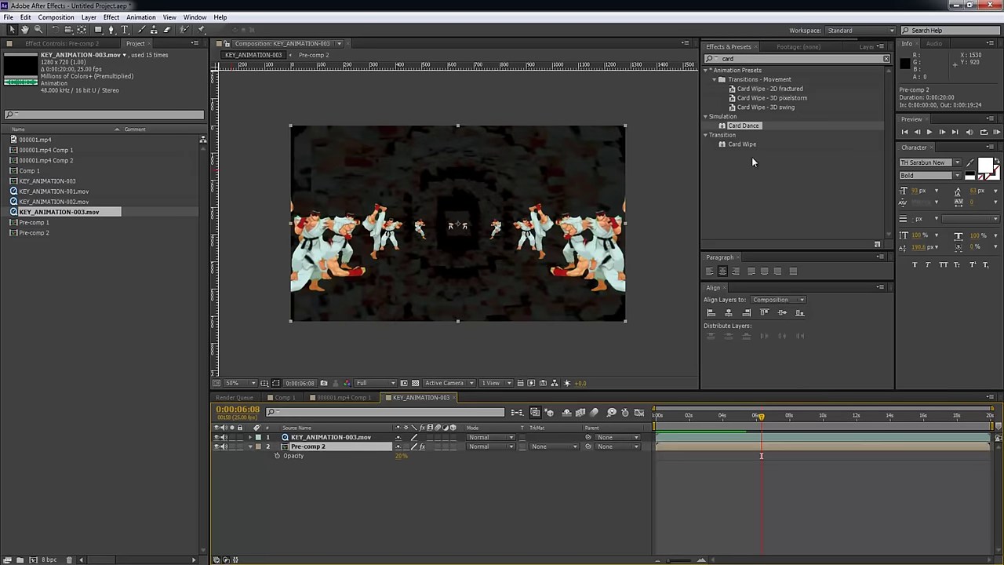
click(887, 60)
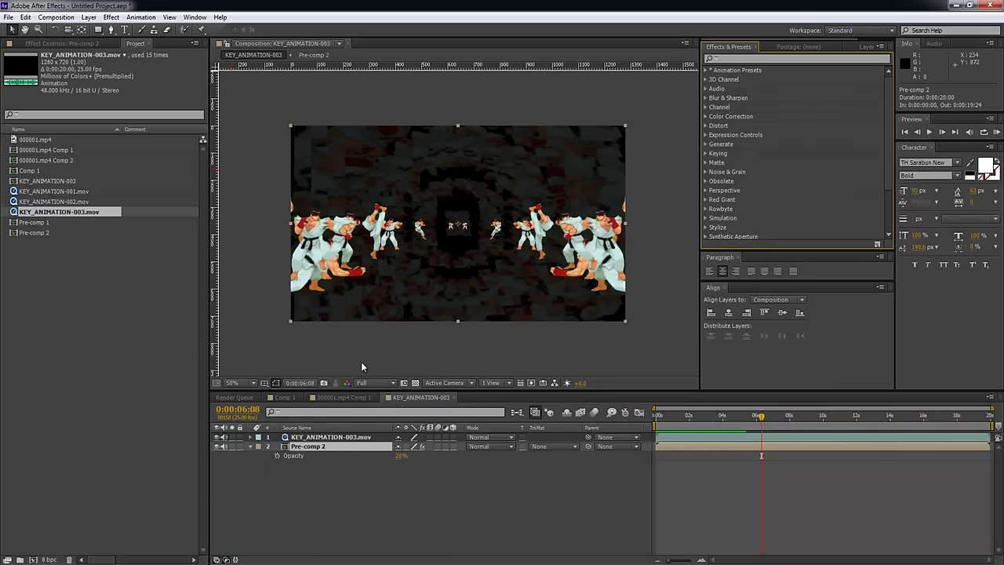
drag(401, 457, 577, 468)
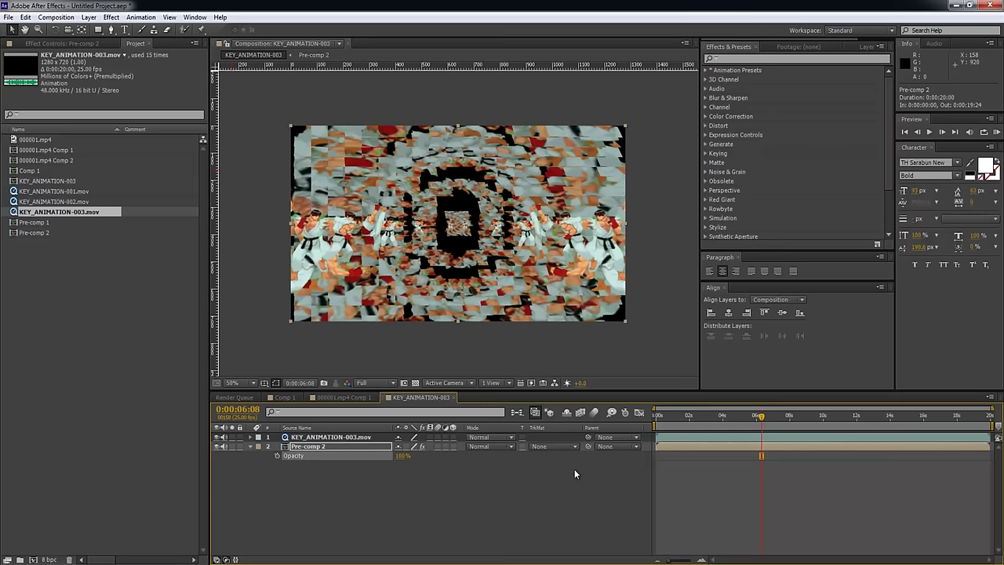
click(400, 456)
text(0)
key(Return)
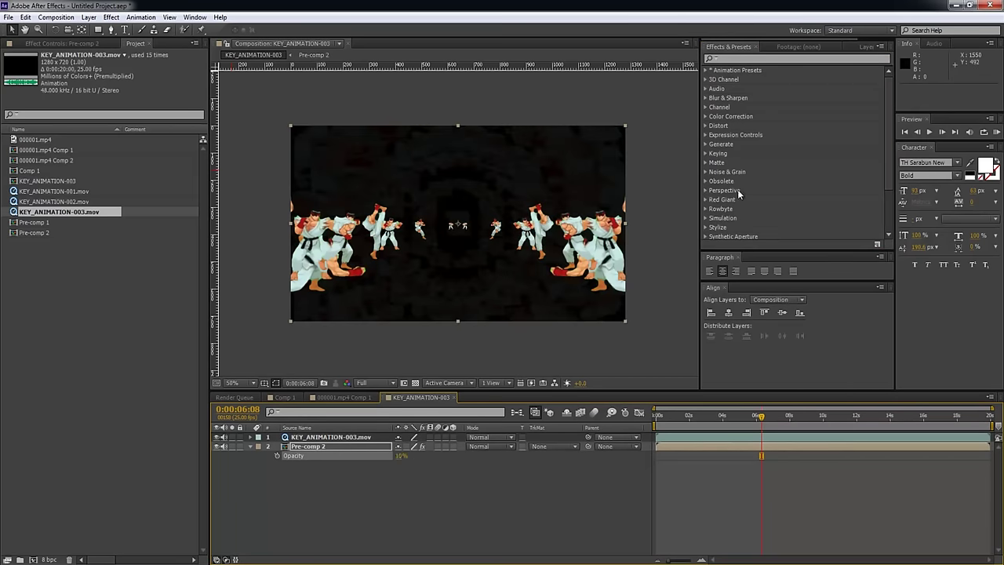
Apply Gaussian Blur to Pre-comp 2 and set its Blurriness to 14.1.
click(706, 98)
scroll(767, 161, down, 2)
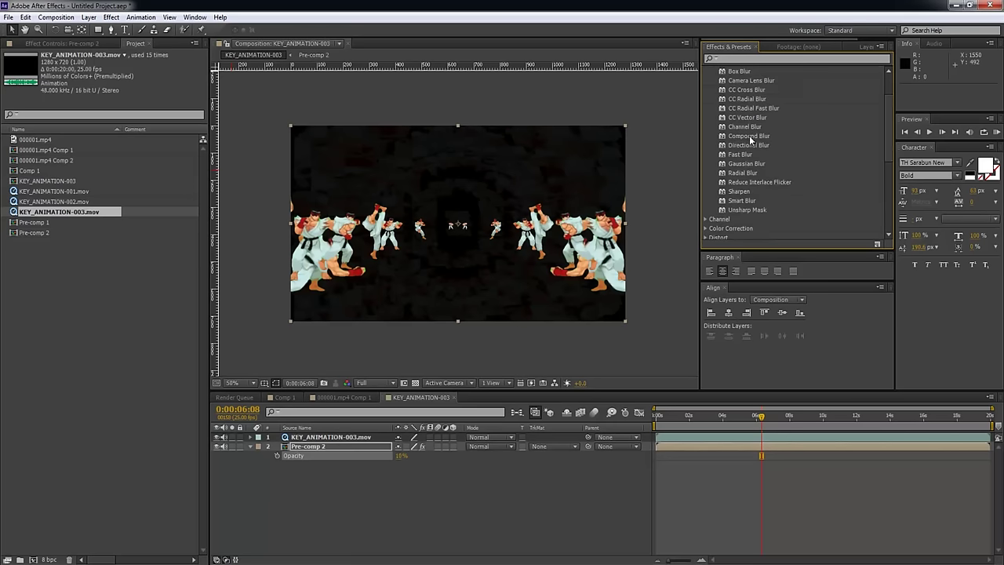
click(743, 164)
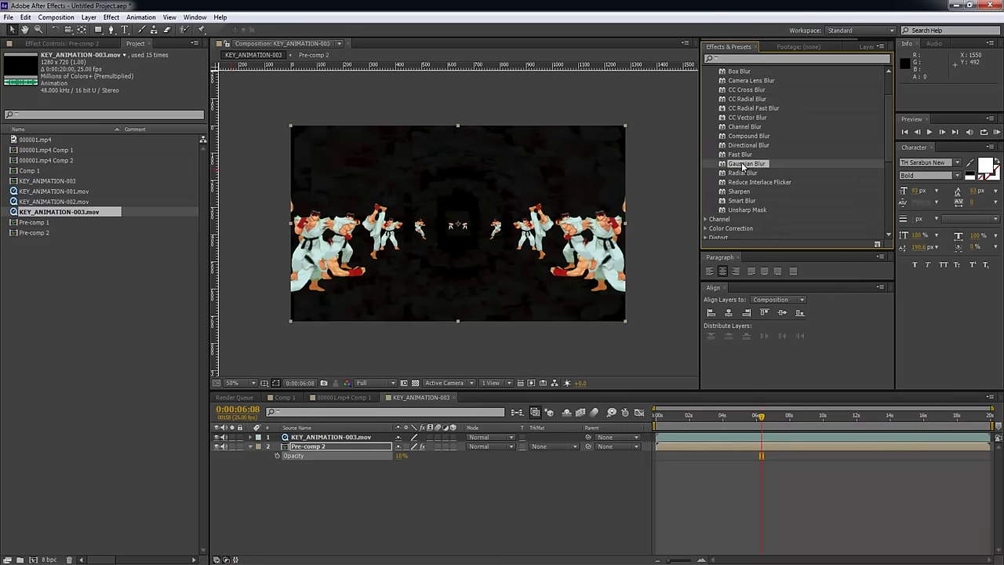
drag(744, 380, 730, 447)
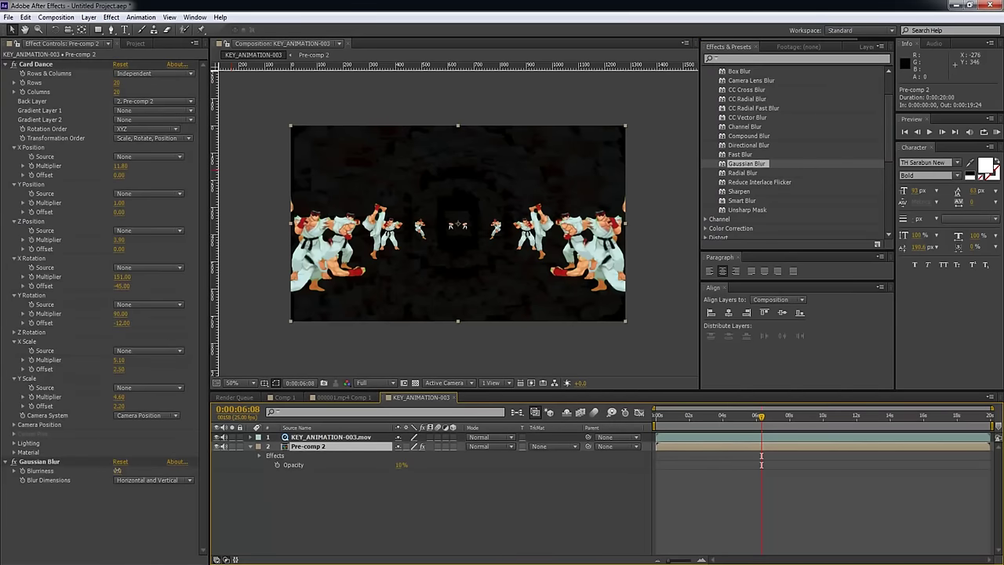
drag(116, 471, 131, 469)
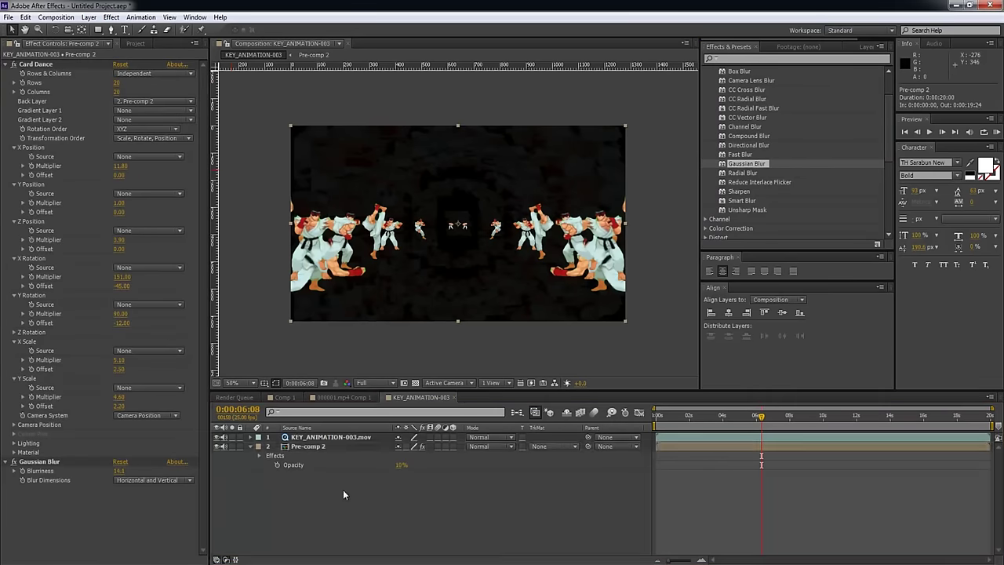
Raise Pre-comp 2's opacity to 36% and render a RAM preview of the composition.
drag(400, 465, 414, 465)
click(550, 515)
key(KP_0)
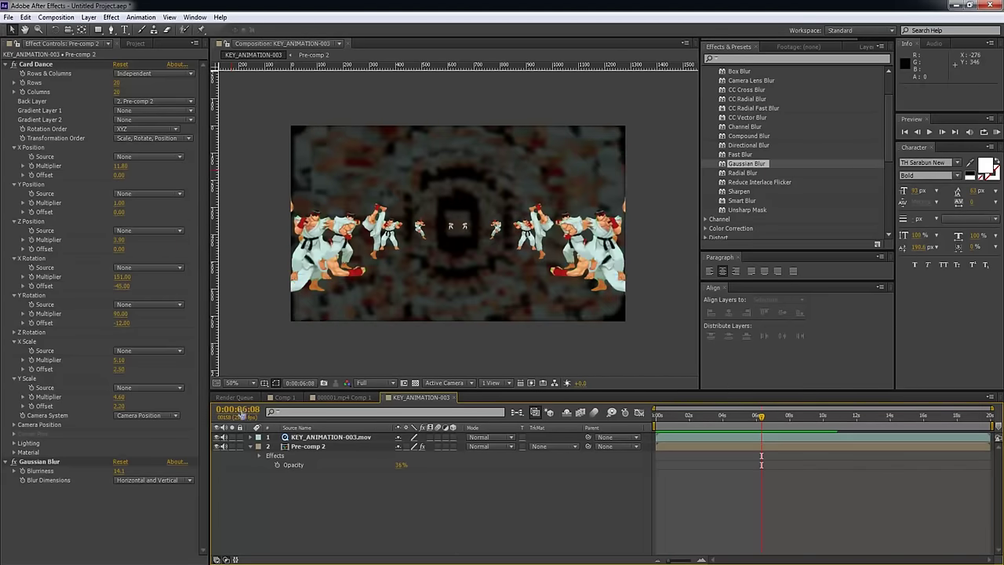
Isolate KEY_ANIMATION-003.mov and Pre-comp 2 in turn, scrub through the animation, and show both layers again at 0:00:11:10.
click(217, 446)
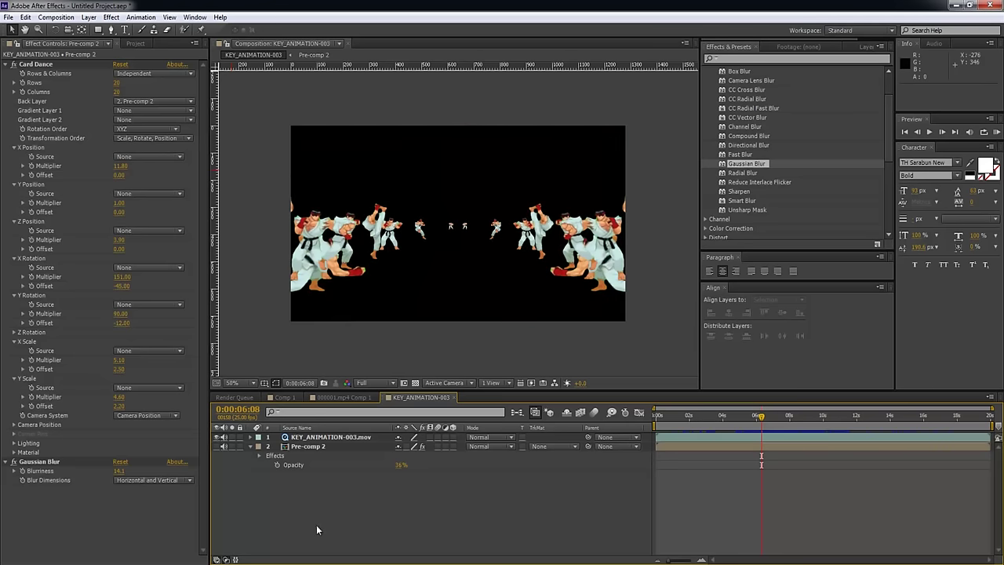
click(216, 437)
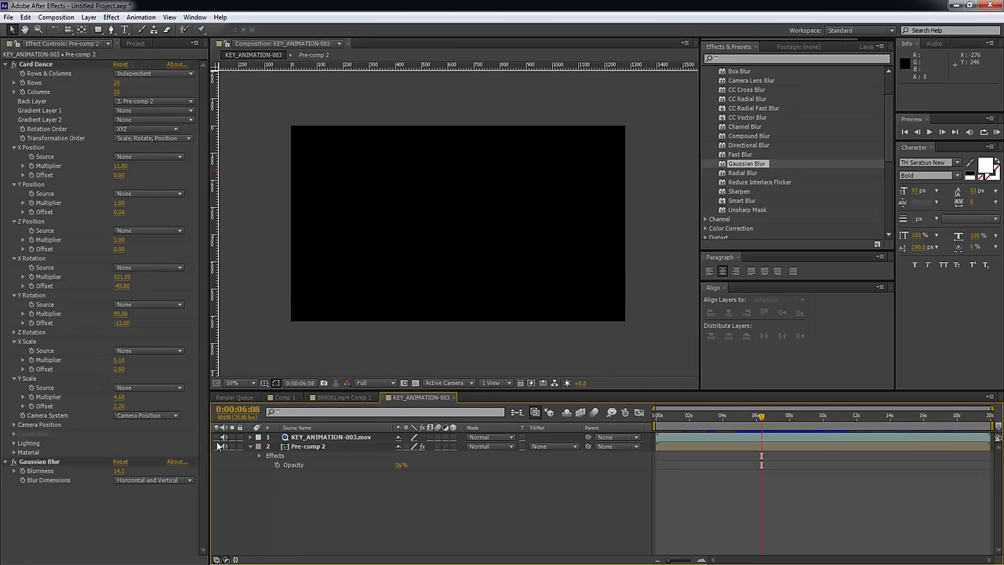
click(217, 446)
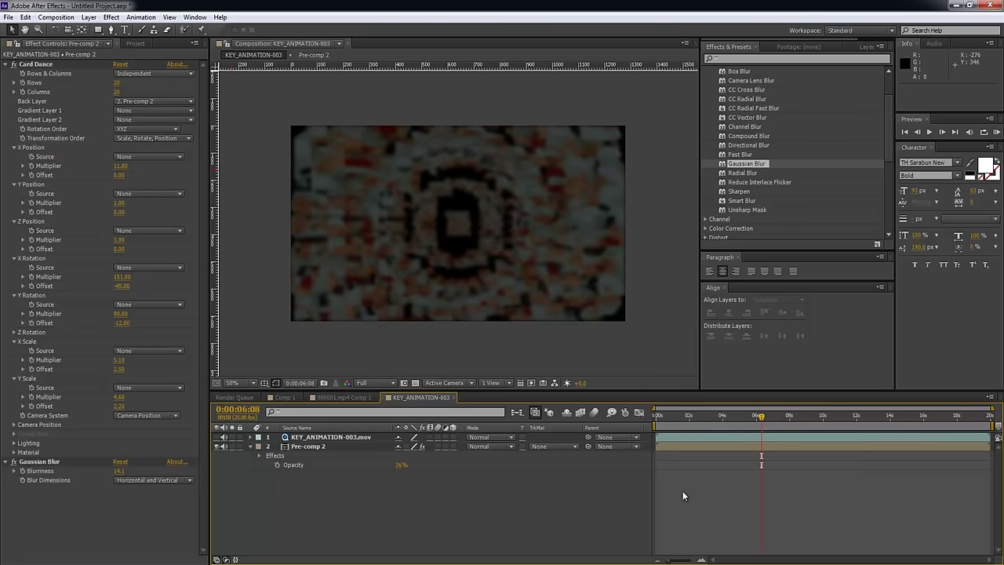
drag(691, 419, 990, 425)
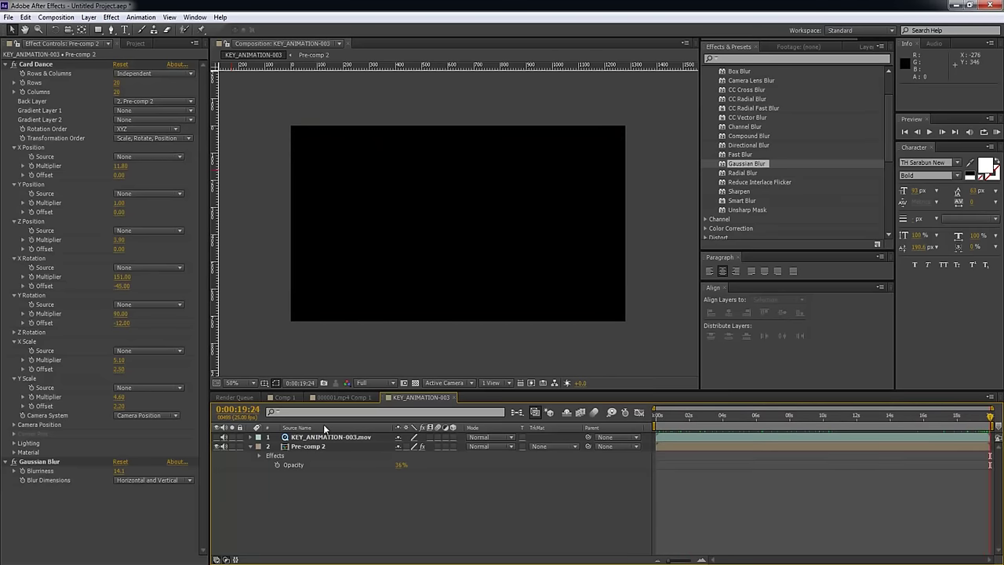
click(656, 425)
drag(656, 424, 847, 425)
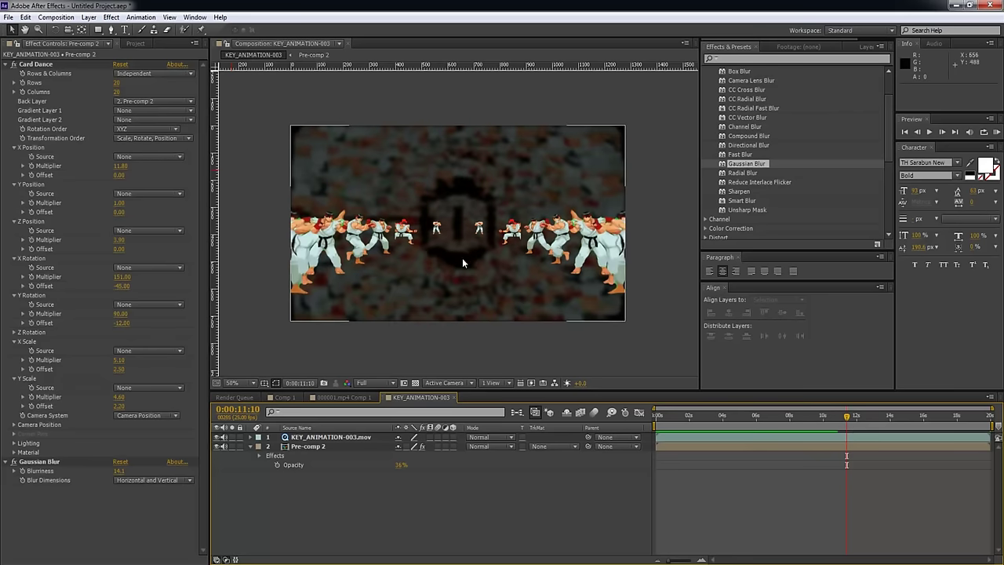
Add KEY_ANIMATION-001.mov as the top layer, enlarge it, and move it up to position 640, 276.
click(136, 44)
drag(54, 195, 345, 437)
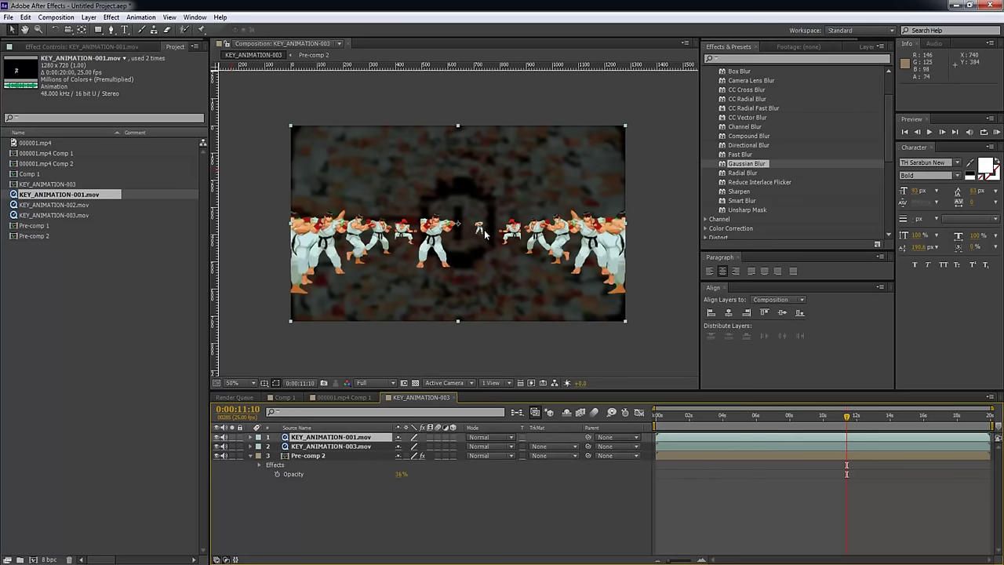
drag(627, 127, 791, 51)
drag(570, 208, 572, 186)
Deselect the enlarged fighter layer and scrub and play the composition to check its movement against the other layers.
drag(662, 417, 849, 420)
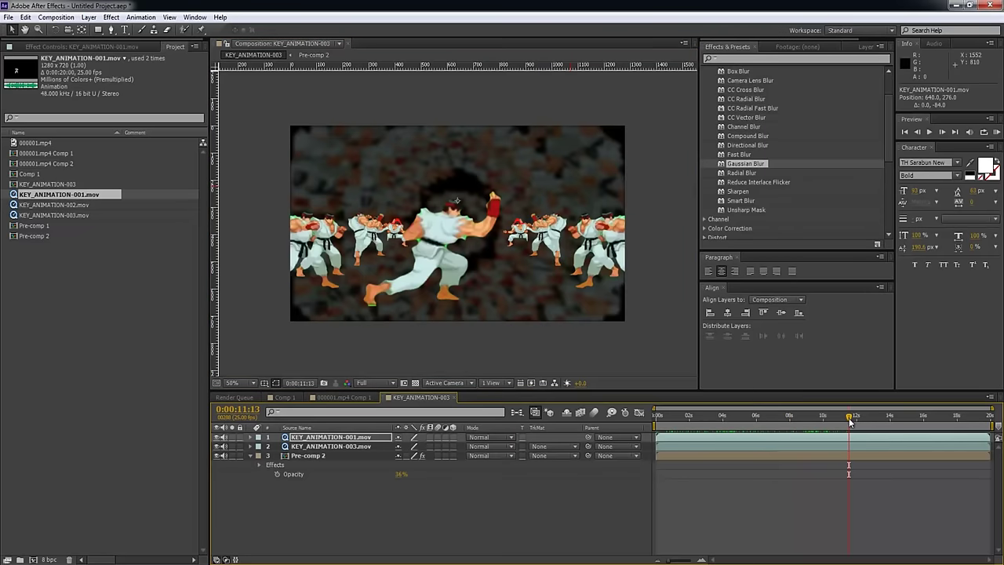
key(ctrl+shift+a)
drag(672, 413, 714, 428)
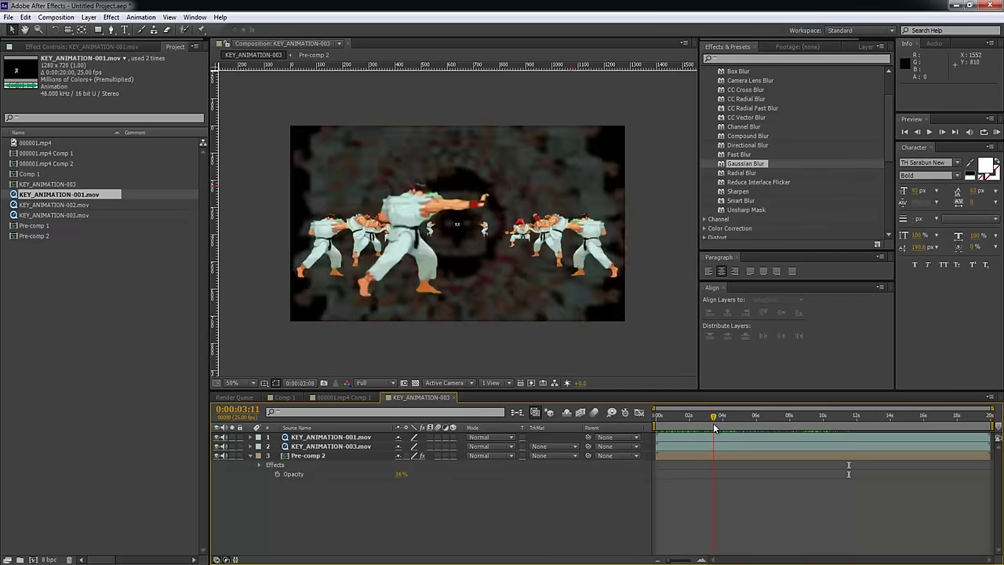
key(space)
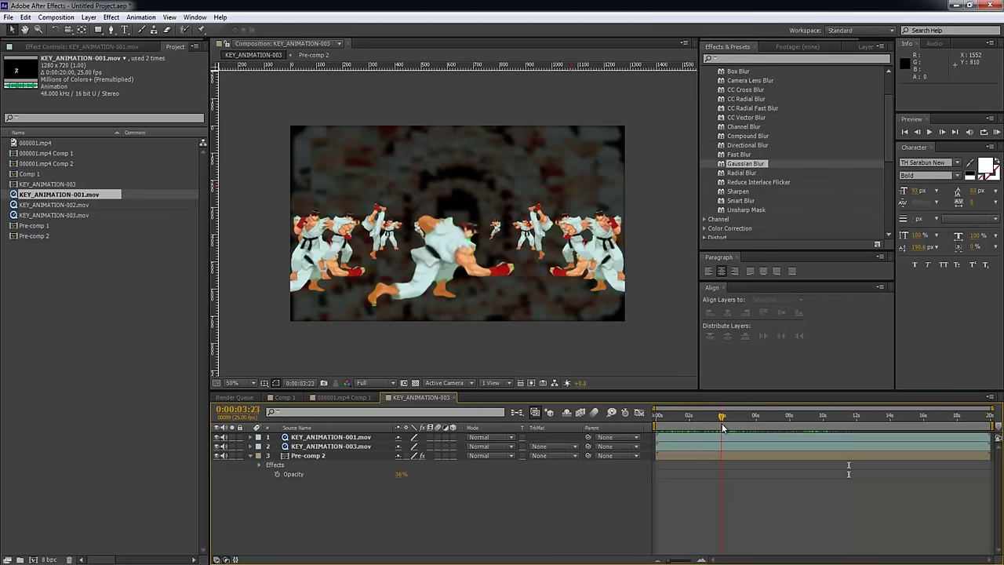
Hide Pre-comp 2, scrub to 0:00:02:07, and move the KEY_ANIMATION-001.mov fighter to the left of the frame's centre.
click(217, 456)
drag(673, 417, 693, 418)
click(416, 235)
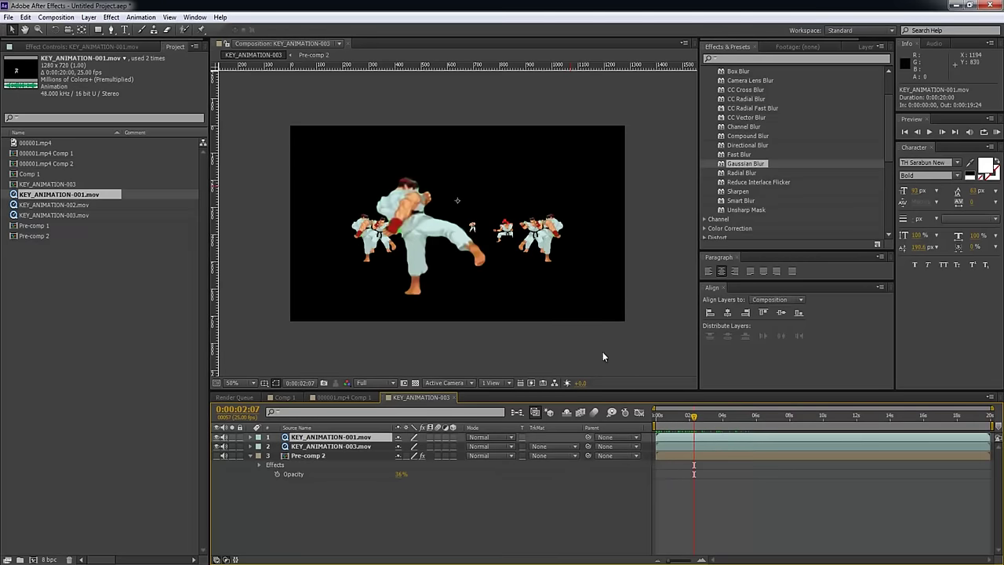
drag(417, 259, 357, 261)
Place a vertical guide at 650 px and move KEY_ANIMATION-001.mov further left to position 360, 276.
drag(214, 170, 434, 161)
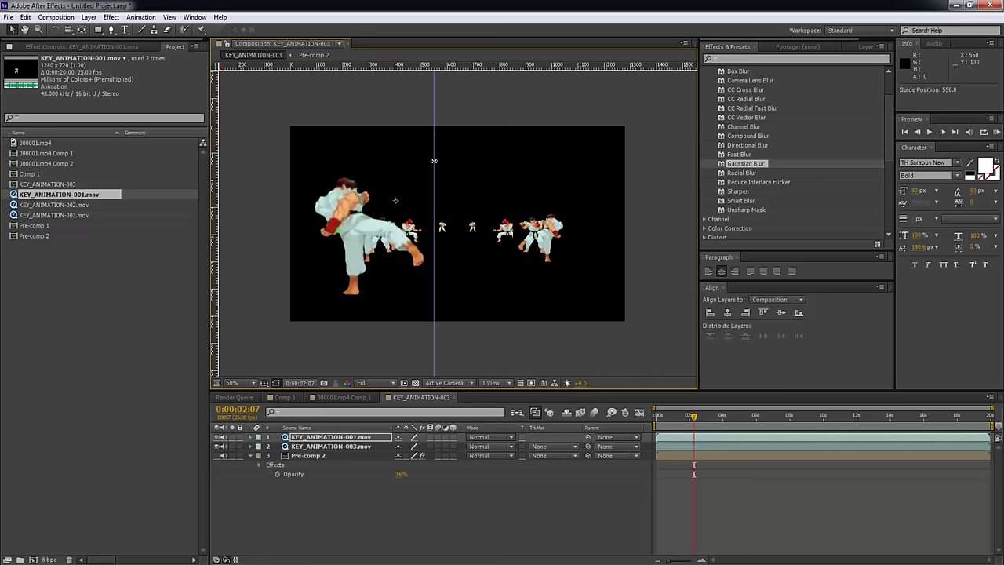
drag(434, 161, 461, 161)
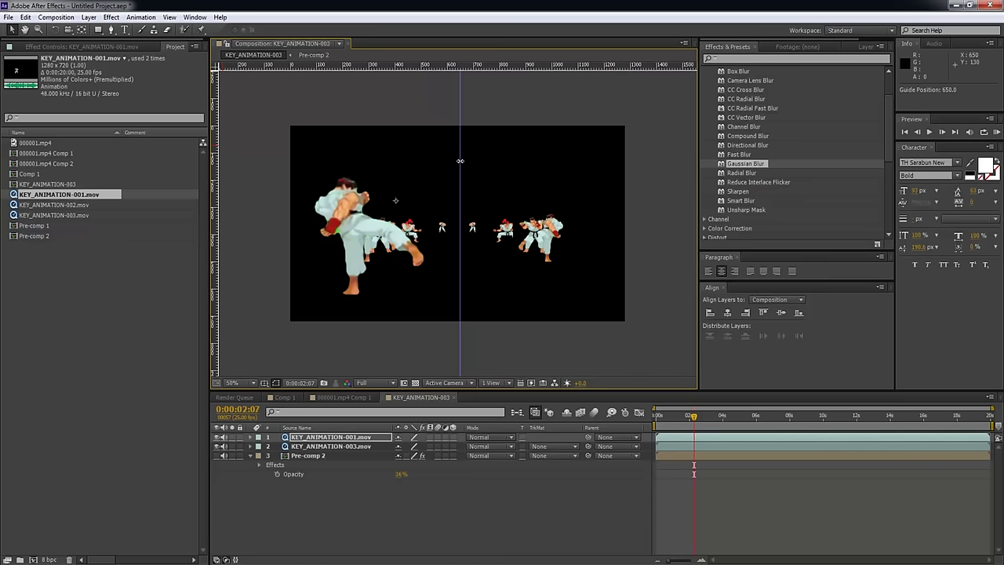
drag(372, 245, 358, 244)
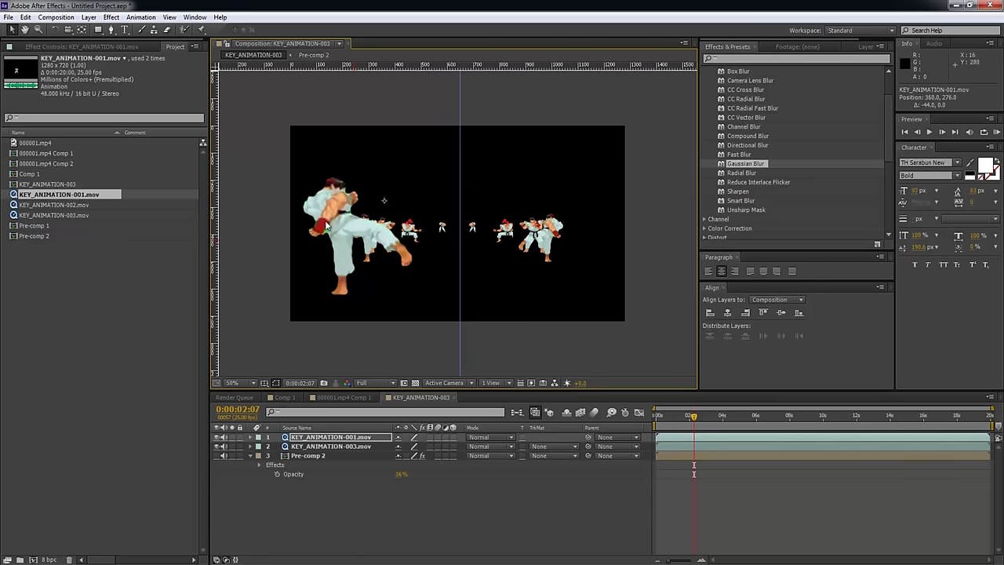
Draw a rectangular mask around the large fighter, ending at the vertical guide, and duplicate the masked KEY_ANIMATION-001.mov layer.
click(98, 29)
drag(267, 115, 460, 332)
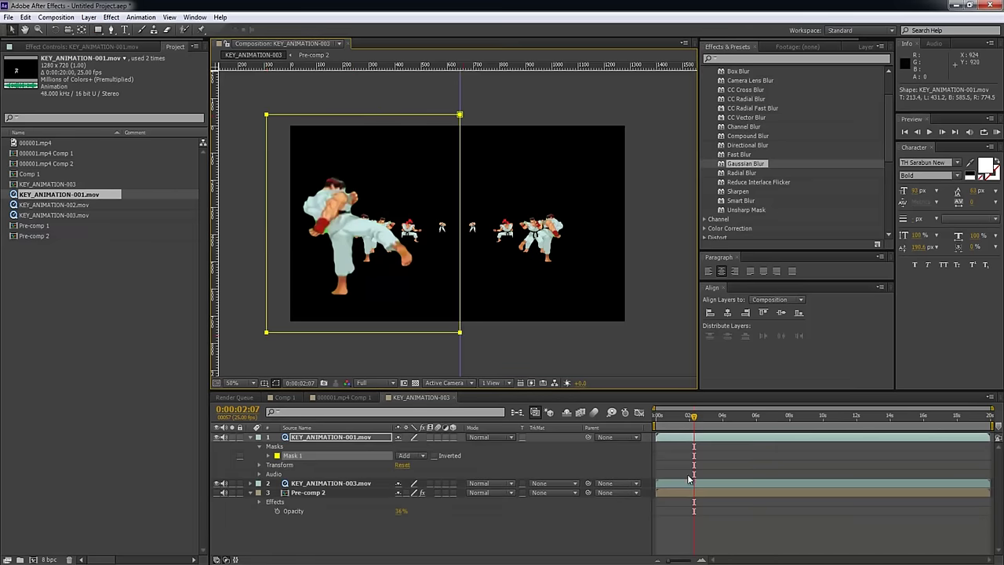
key(v)
click(681, 441)
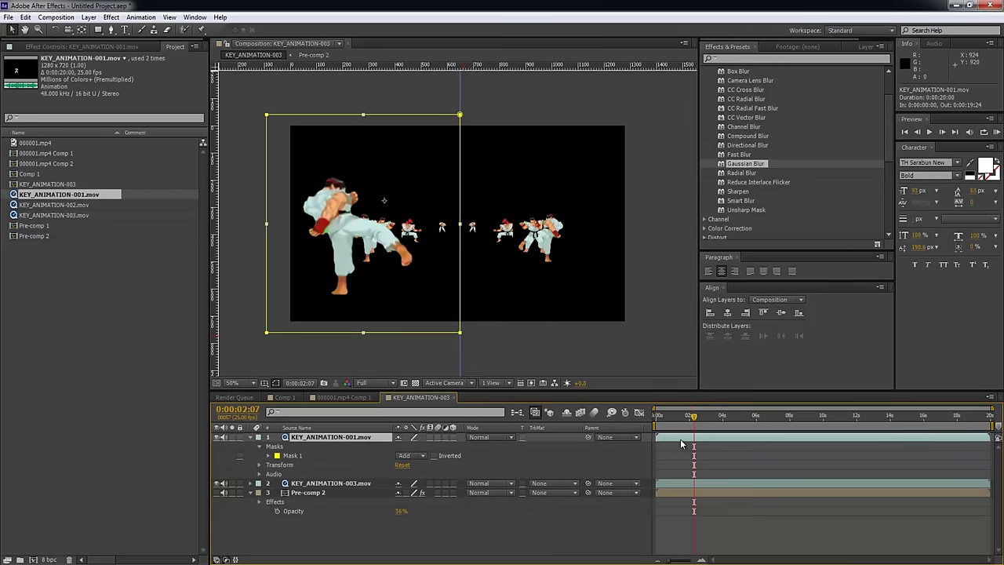
key(ctrl+d)
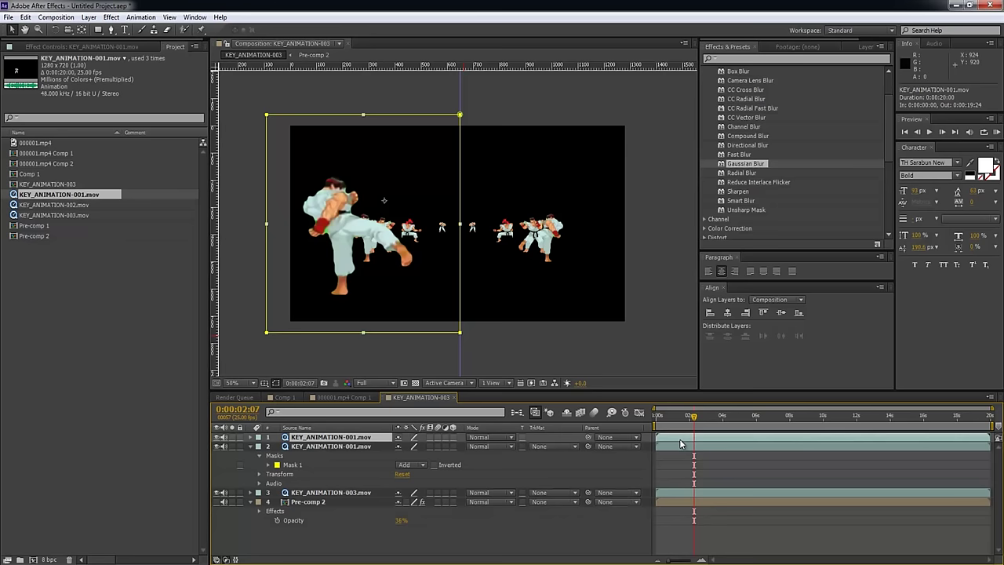
Flip the duplicated KEY_ANIMATION-001.mov layer horizontally with scale -215.6, 215.6% and place it at position 940, 276.
key(s)
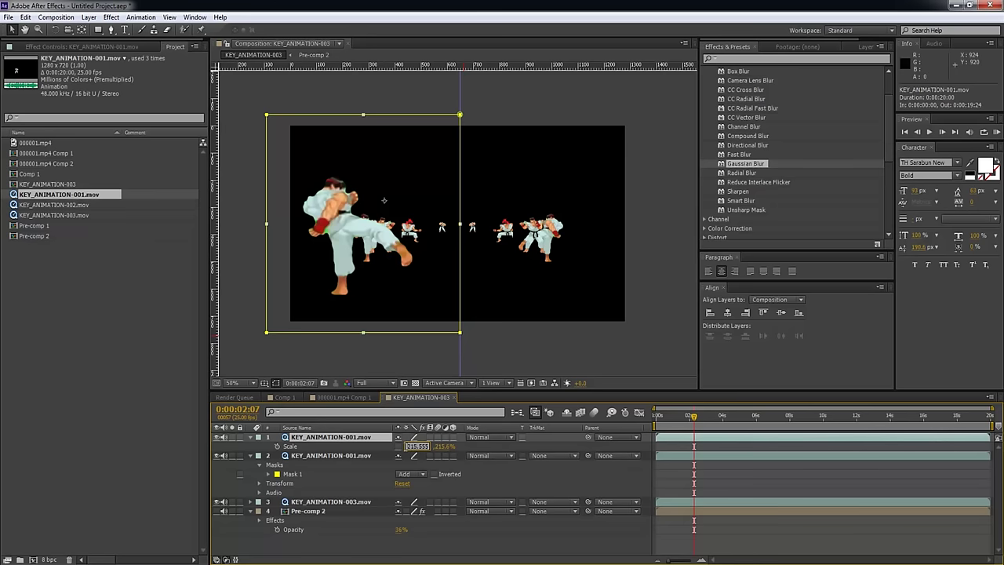
key(Return)
drag(417, 333, 590, 340)
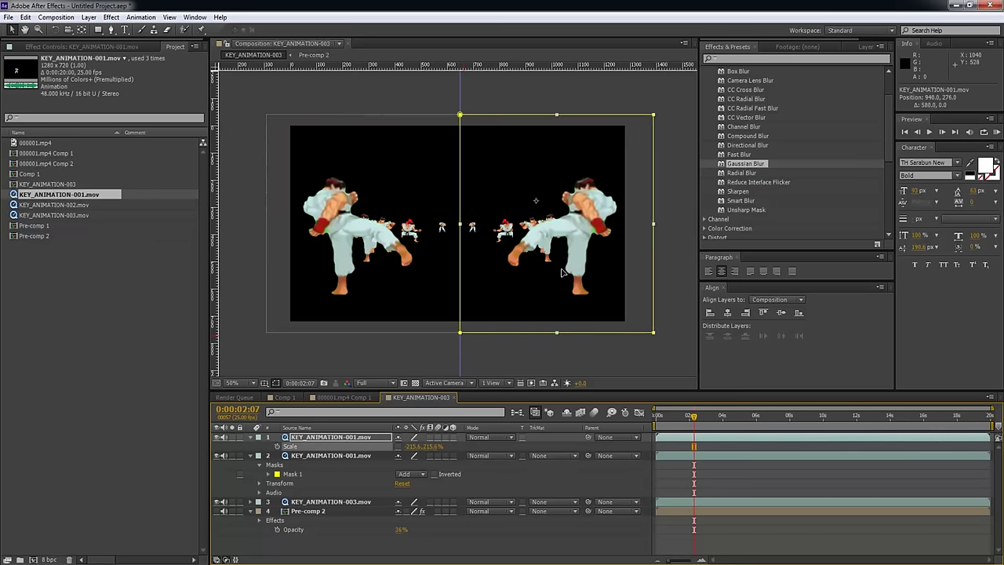
click(594, 355)
Scrub through the composition to 0:00:09:05 and apply Gaussian Blur with a blurriness of 14.3 to the KEY_ANIMATION-003.mov layer.
drag(674, 422, 873, 411)
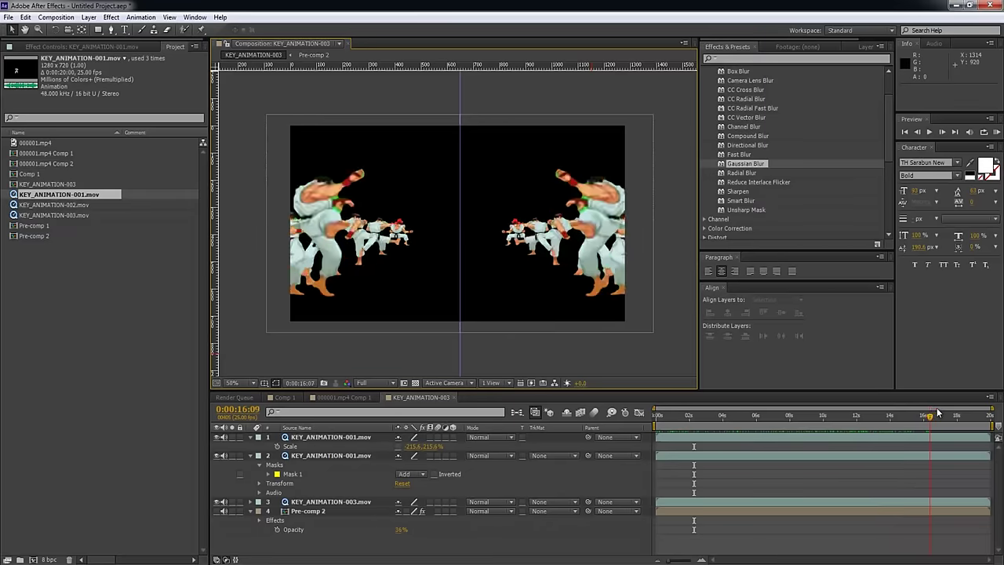
drag(970, 416, 971, 415)
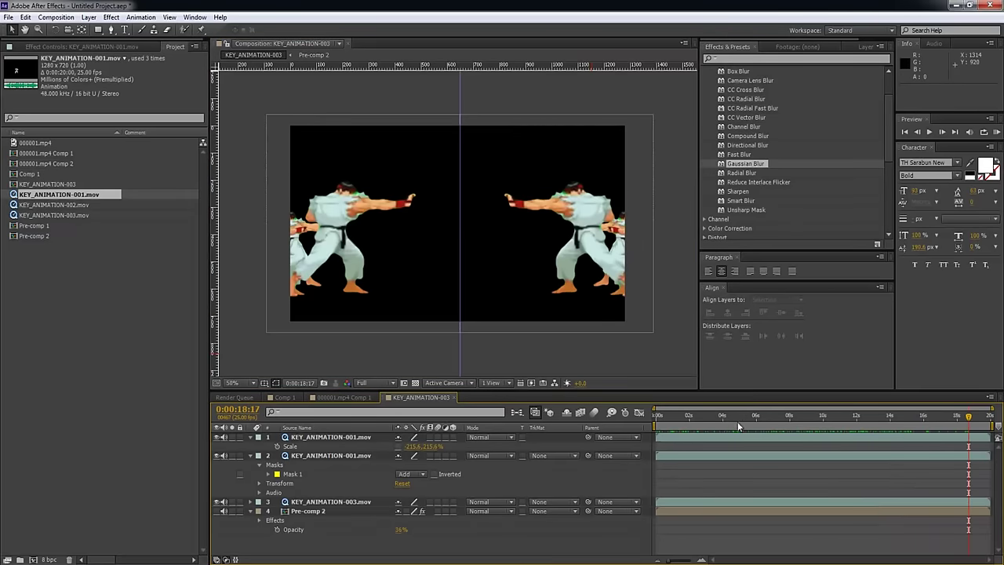
drag(734, 430, 809, 442)
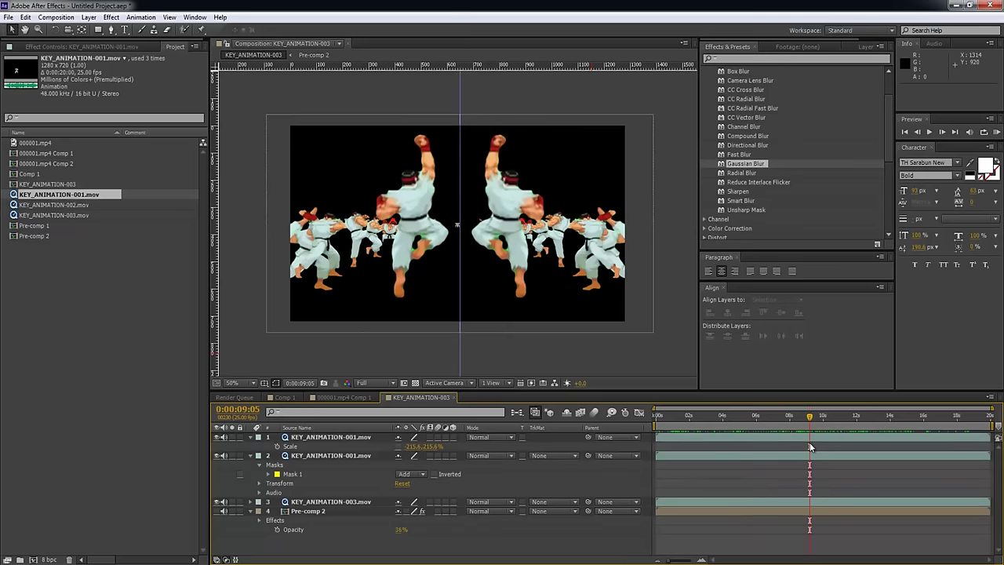
click(690, 504)
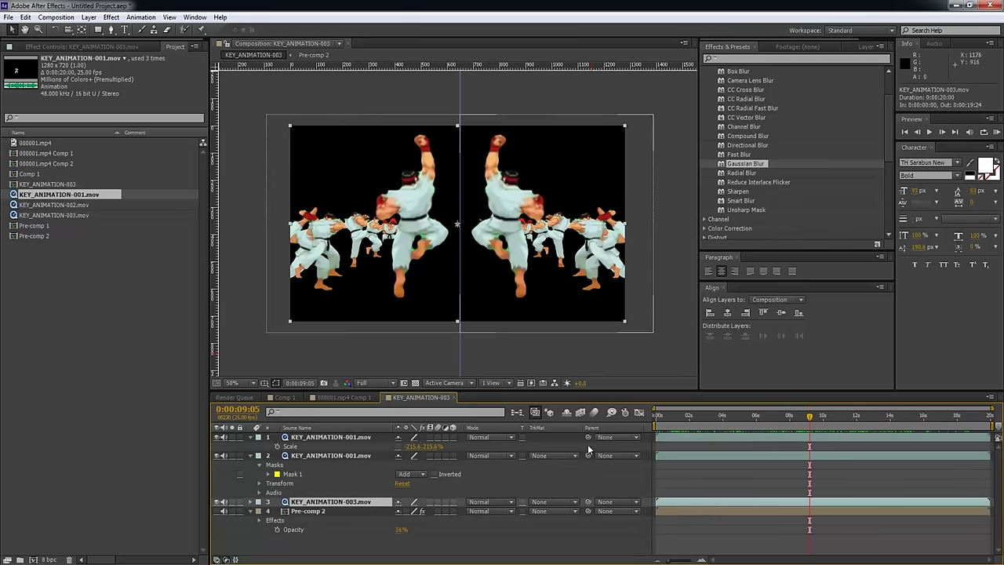
key(t)
drag(404, 512, 435, 521)
drag(741, 167, 721, 503)
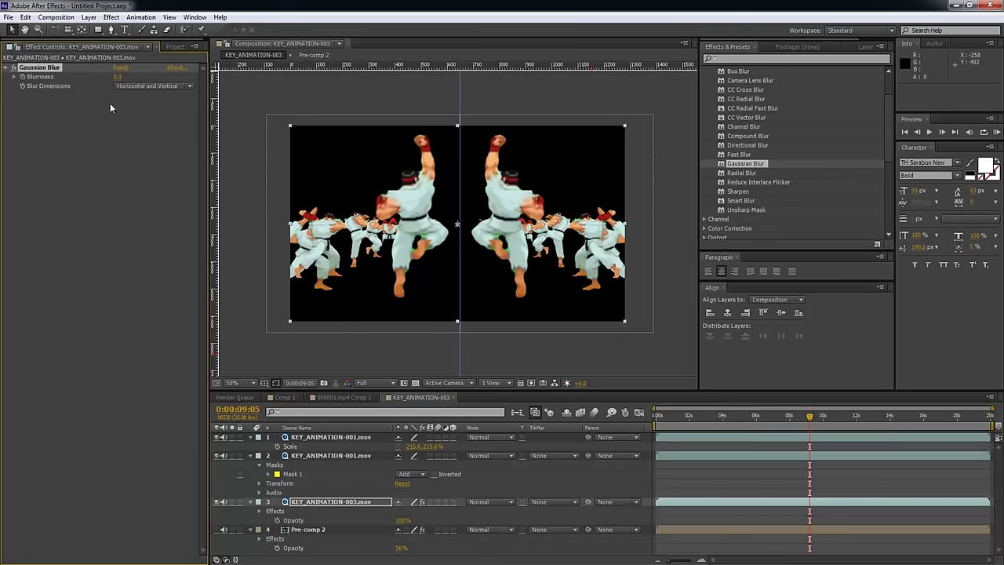
drag(118, 76, 148, 76)
click(91, 247)
Make Pre-comp 2 visible at 0:00:04:13 and set its Gaussian Blur blurriness to 50.
drag(676, 414, 708, 421)
key(space)
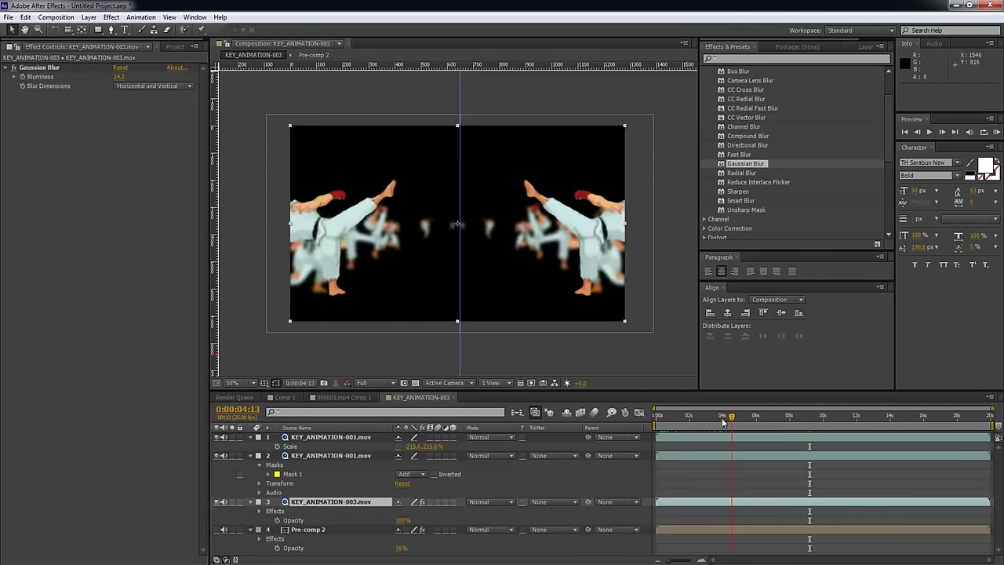
click(215, 531)
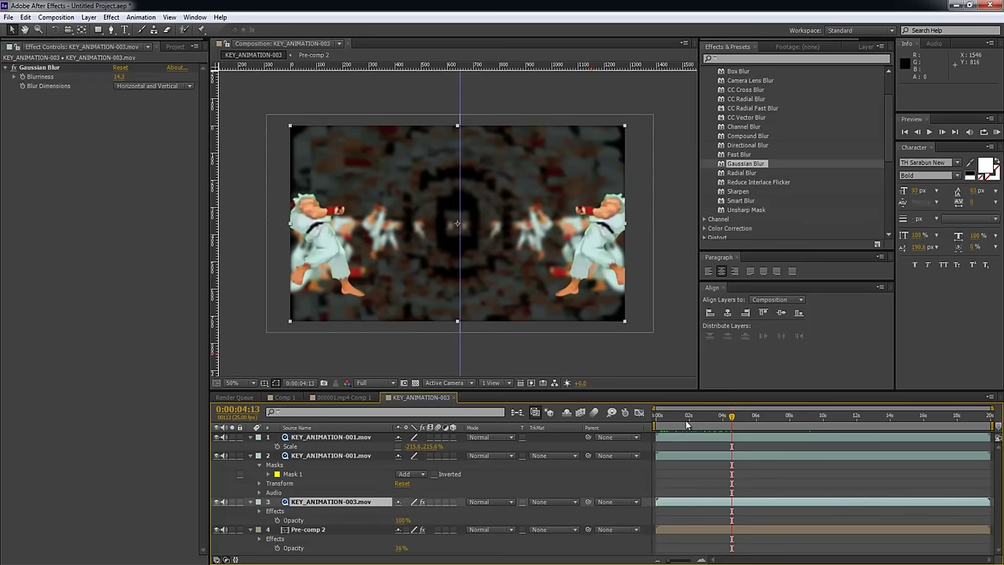
click(716, 534)
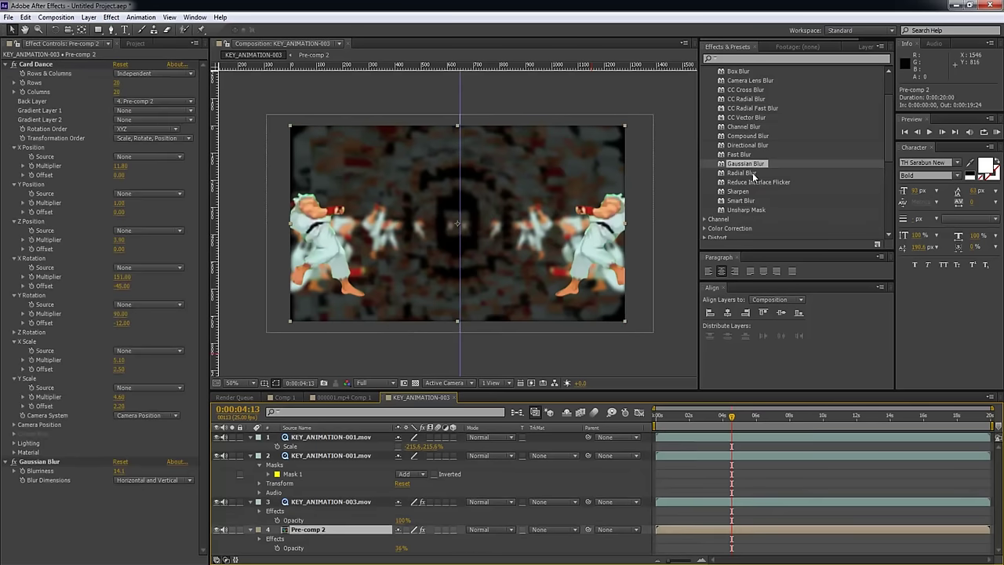
click(120, 470)
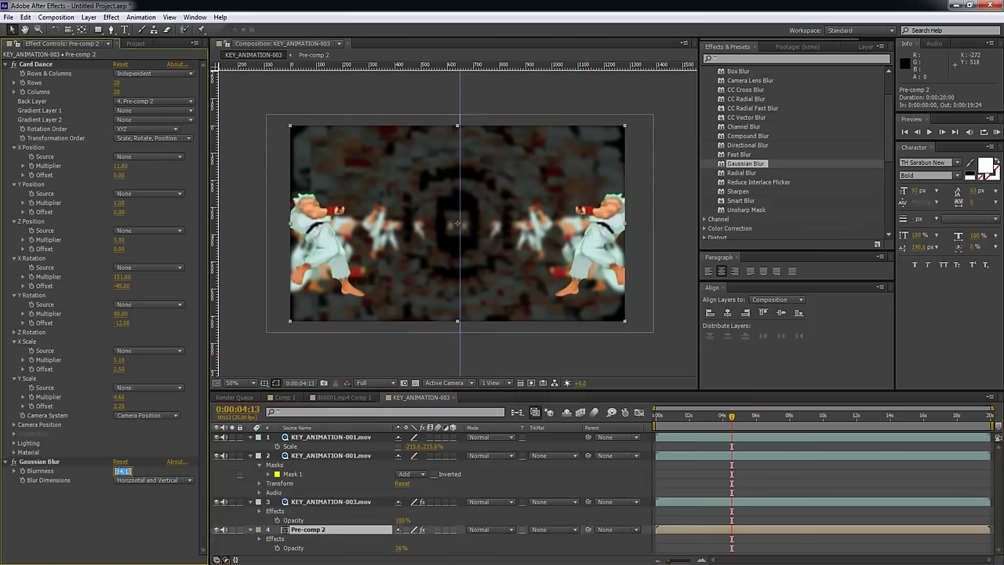
key(Return)
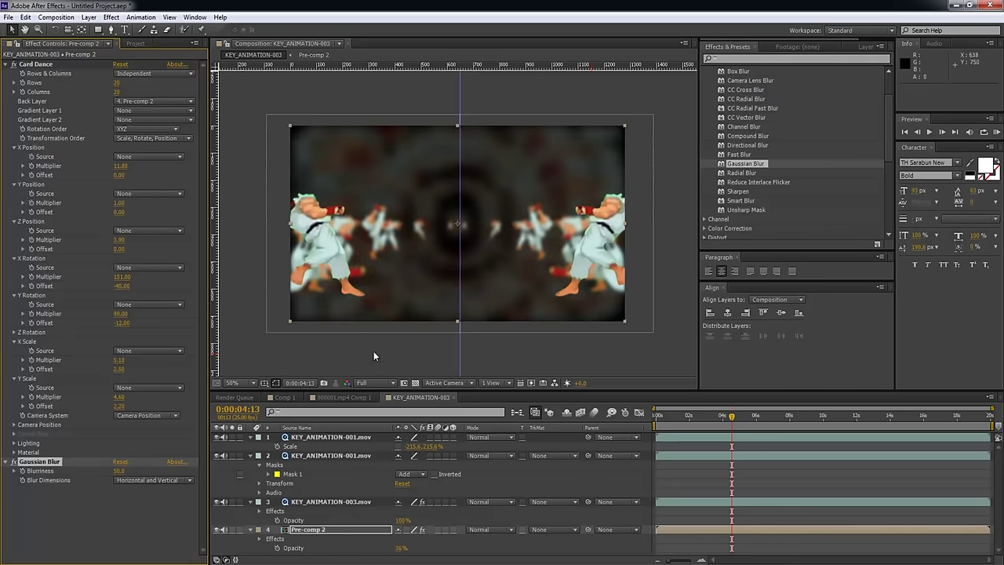
click(591, 374)
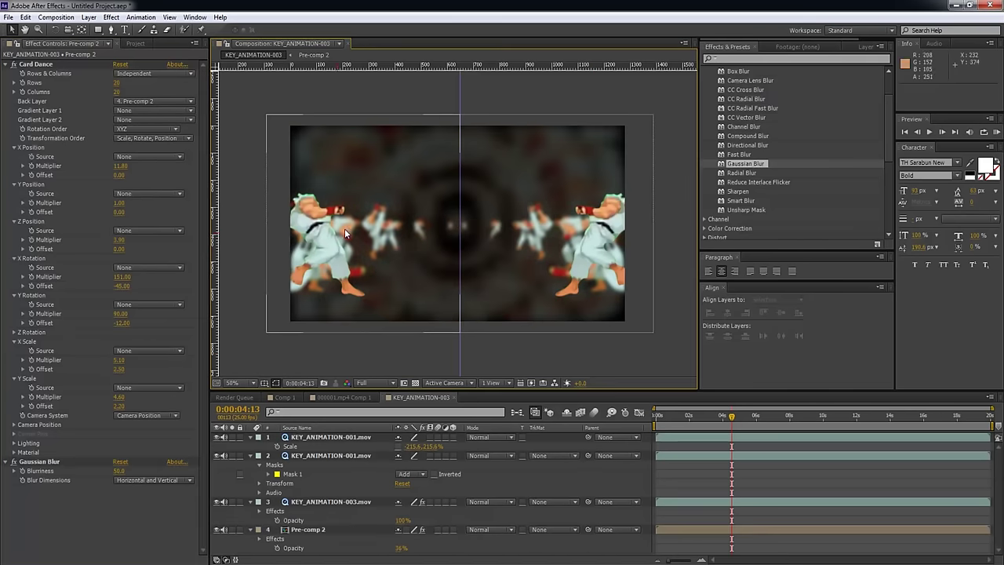
Scrub to 0:00:04:04 and lower the opacity of Pre-comp 2 to 10%.
drag(662, 421, 725, 420)
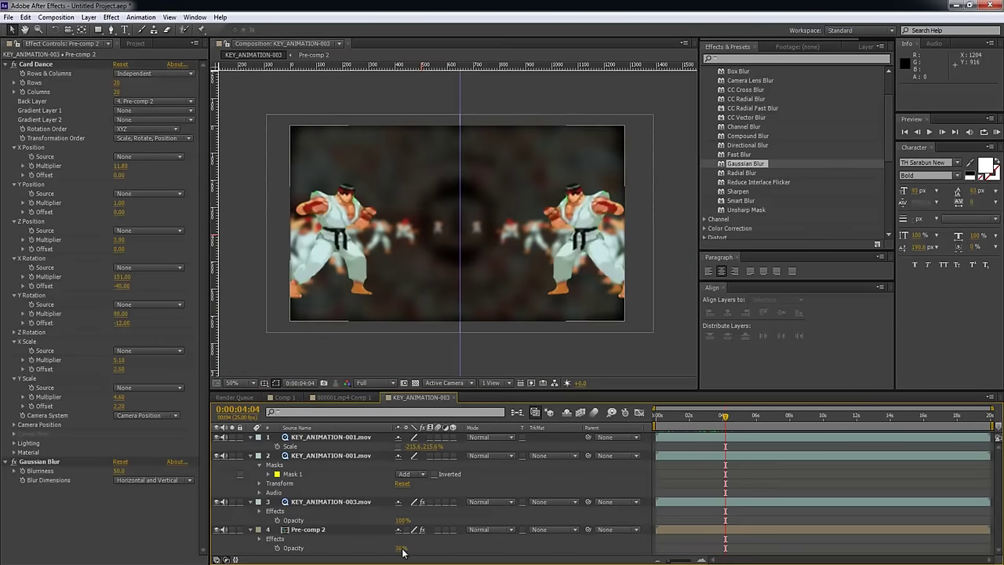
text(0)
key(Return)
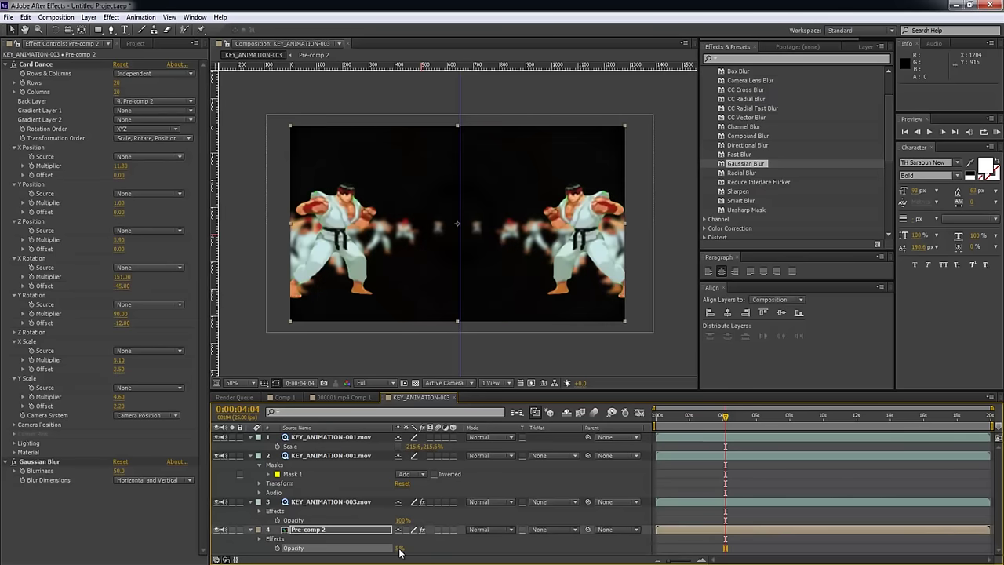
click(398, 549)
text(10)
click(675, 376)
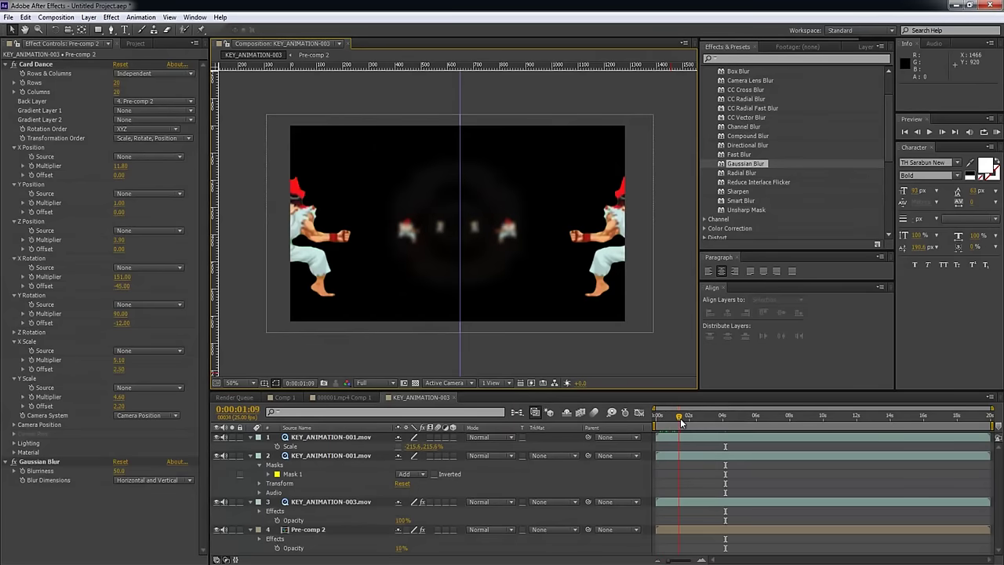
Scrub through the composition to 0:00:12:21 and collapse the properties of both KEY_ANIMATION-001.mov layers.
click(691, 417)
drag(690, 422, 731, 428)
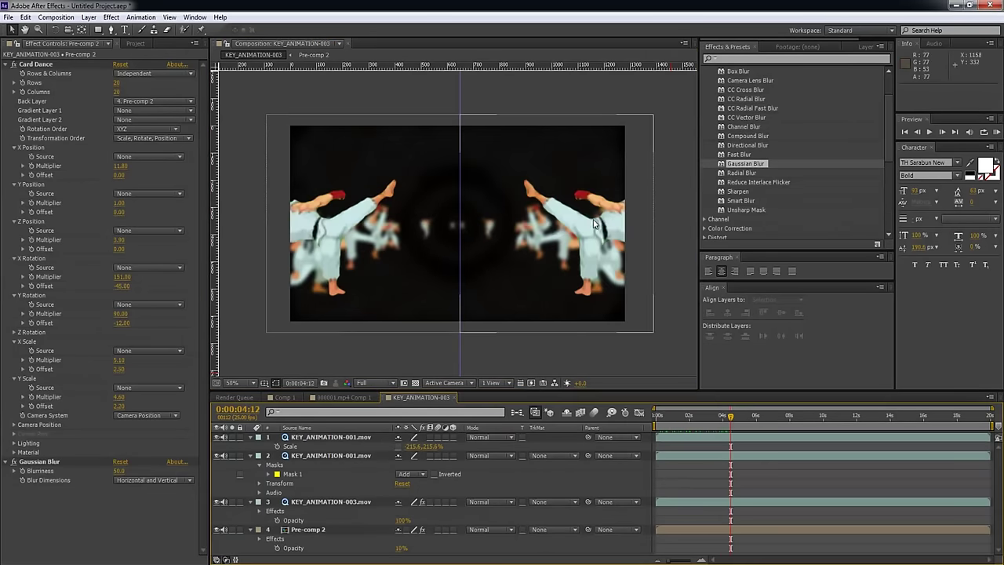
click(786, 416)
drag(803, 425, 870, 426)
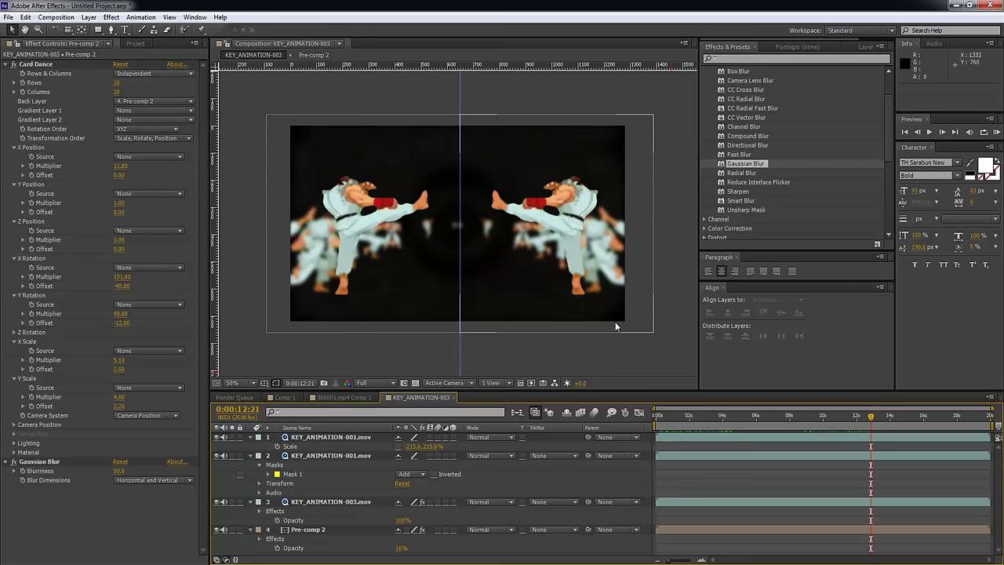
click(250, 455)
click(257, 438)
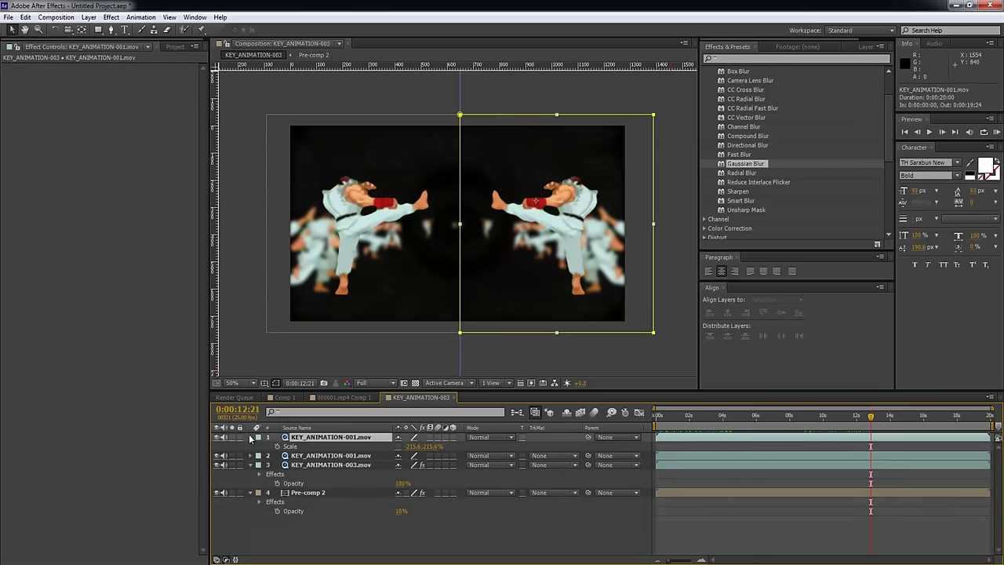
click(250, 438)
Increase the Gaussian Blur blurriness of the KEY_ANIMATION-003.mov layer to 21.9.
click(339, 456)
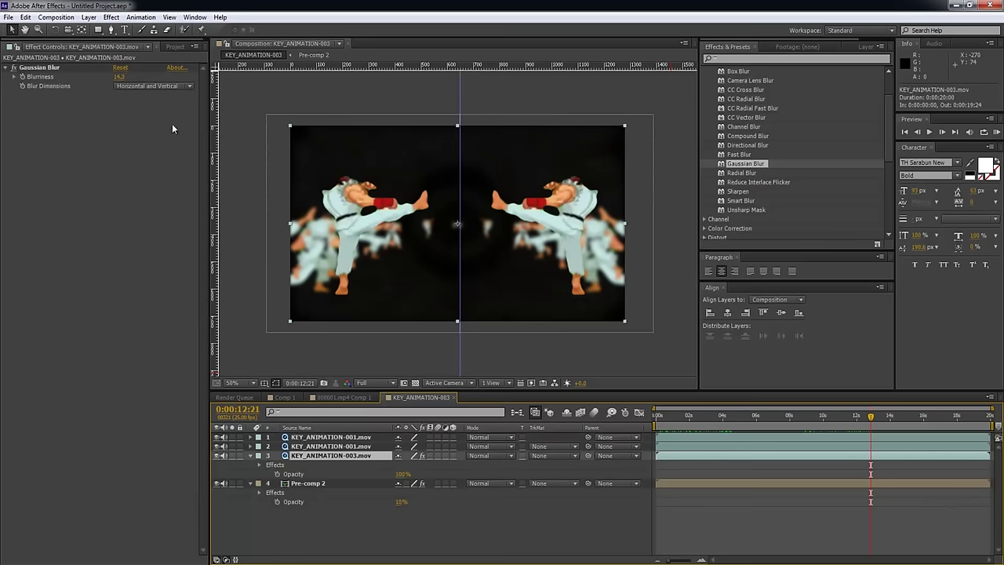
drag(120, 76, 131, 75)
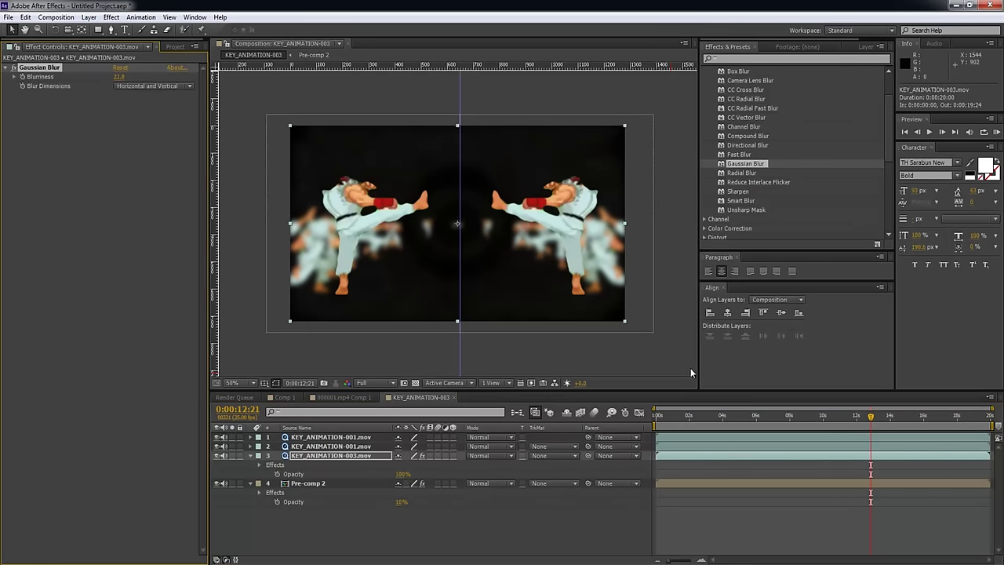
click(806, 506)
Move to 0:00:04:02 and play a RAM preview of the layered composition to check the animation.
click(723, 416)
key(KP_0)
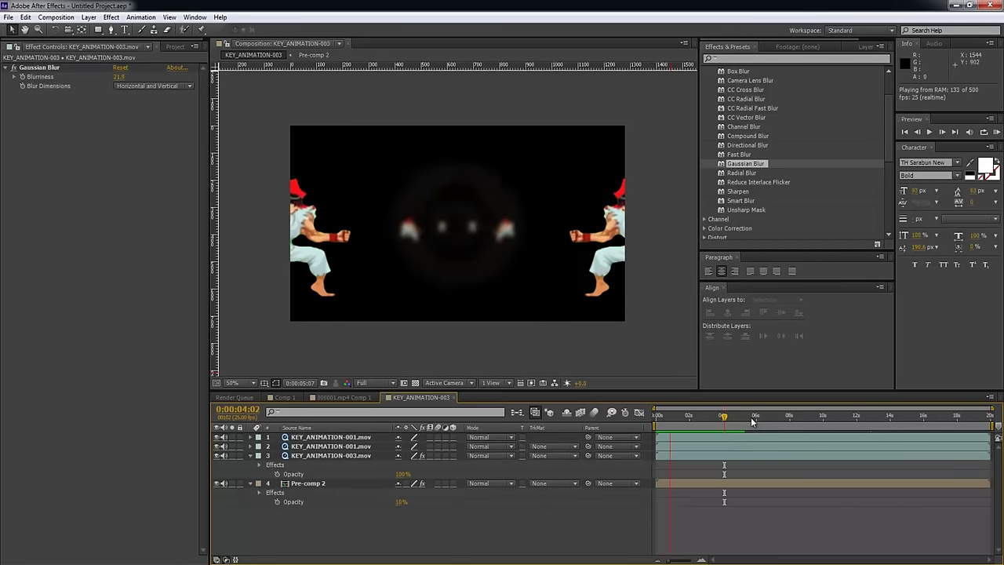
key(space)
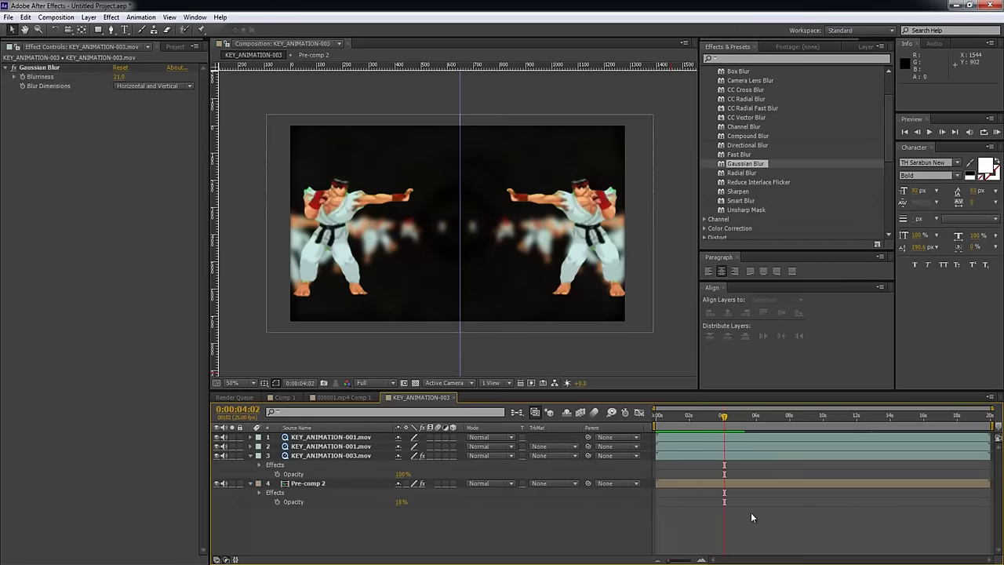
Add the KEY_ANIMATION-003 composition to the render queue and name its output file Final.
click(8, 16)
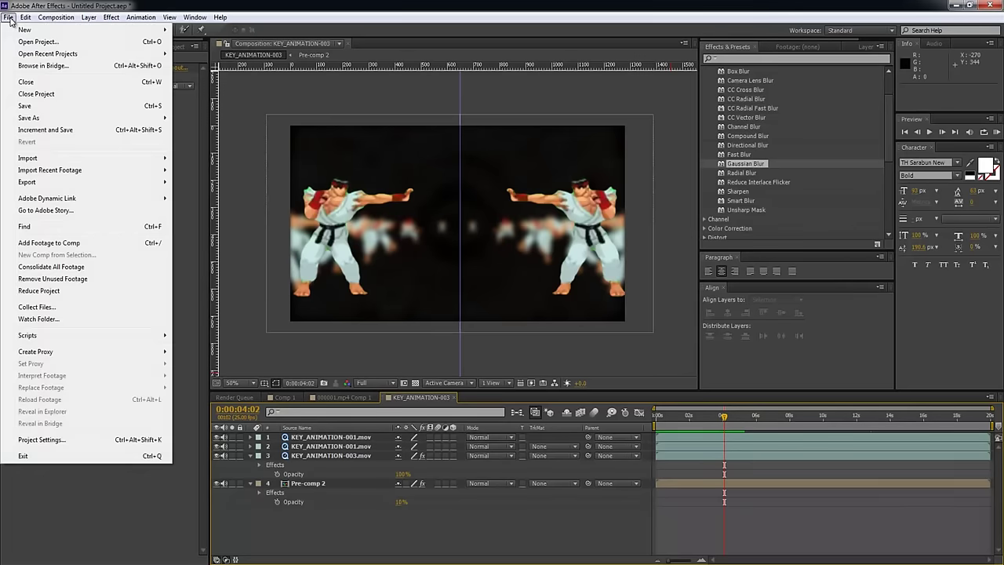
mouse_move(126, 185)
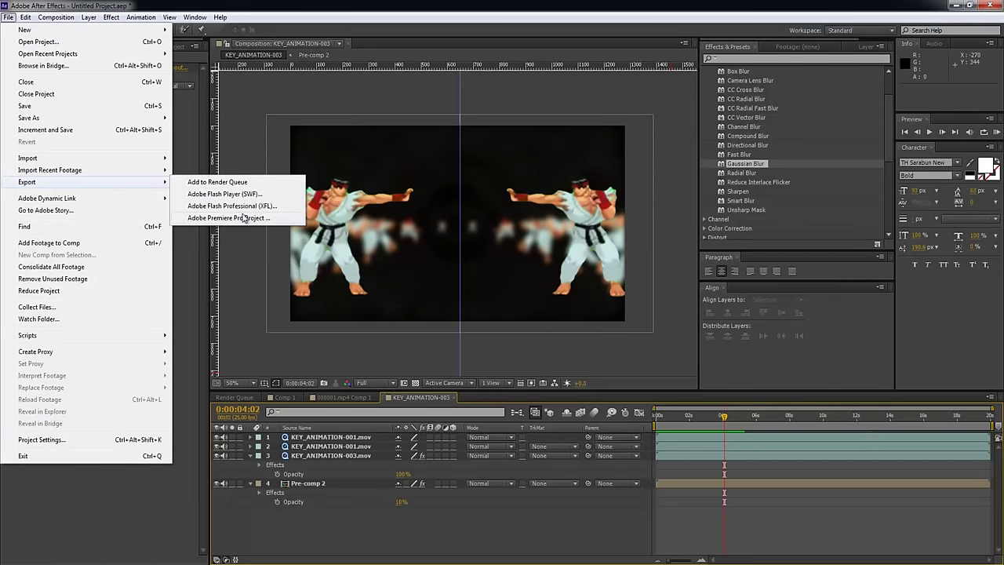
click(219, 182)
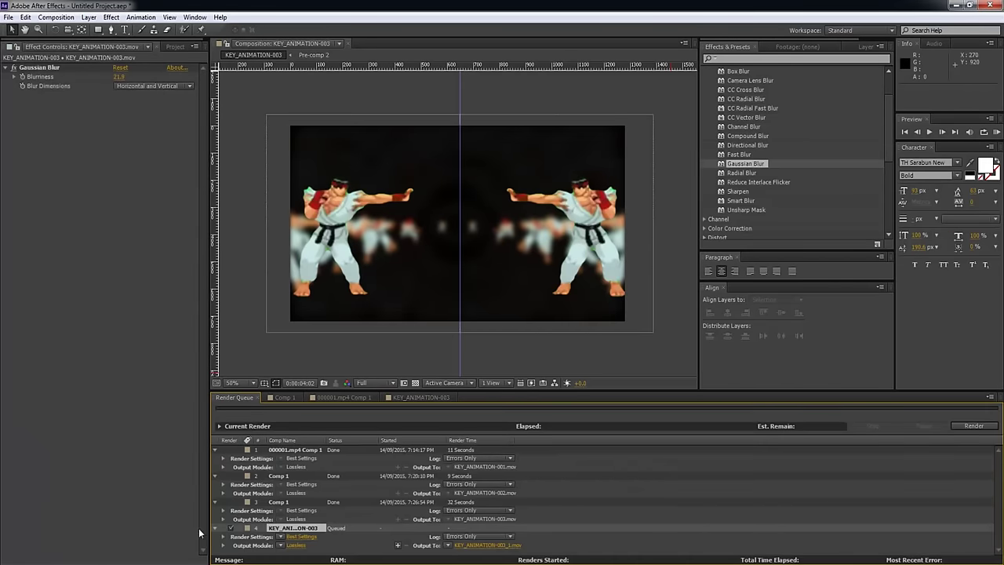
click(518, 545)
text(Final)
key(Return)
Set the queued KEY_ANIMATION-003 item's output module format to H.264.
click(297, 546)
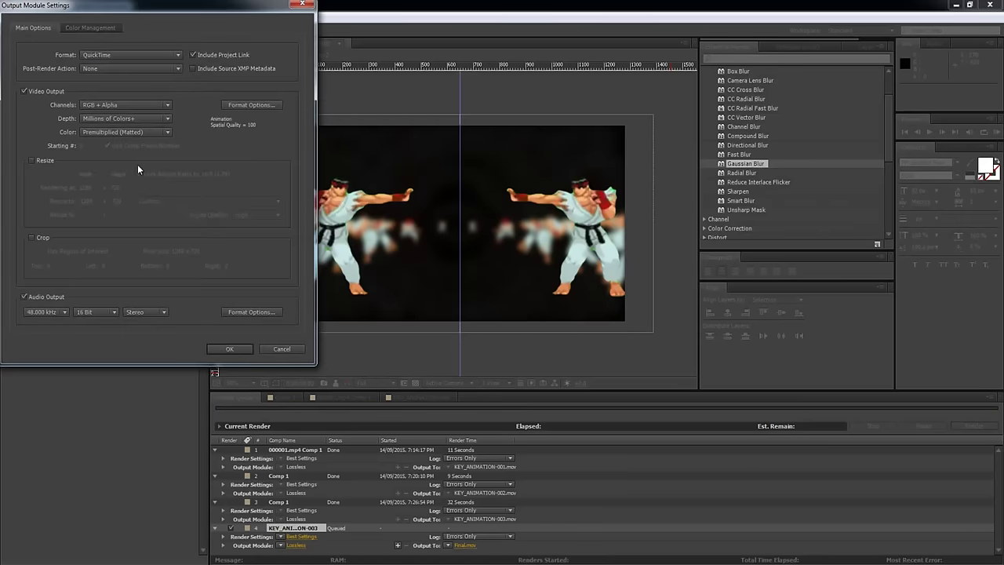
click(143, 55)
key(Escape)
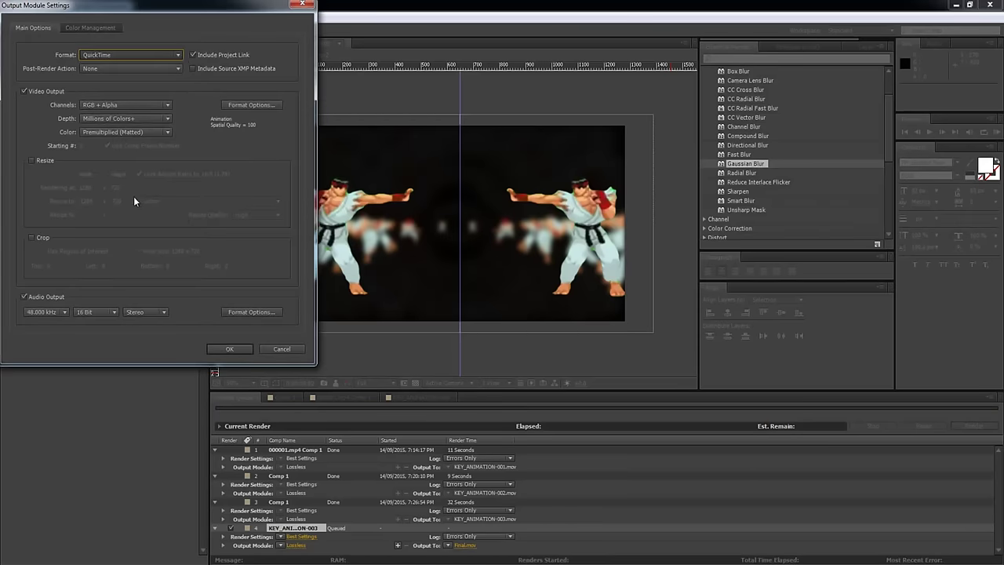
key(h)
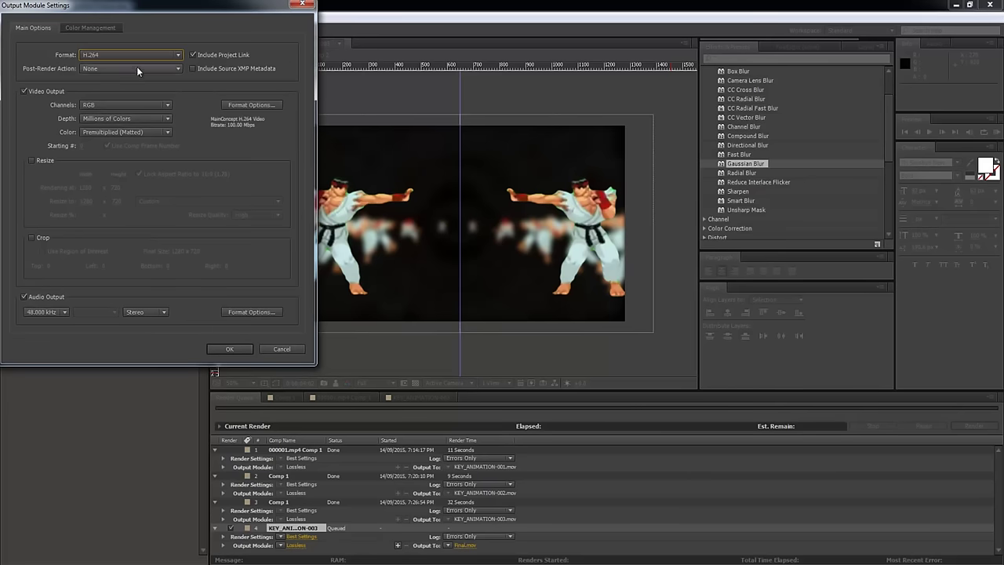
click(229, 349)
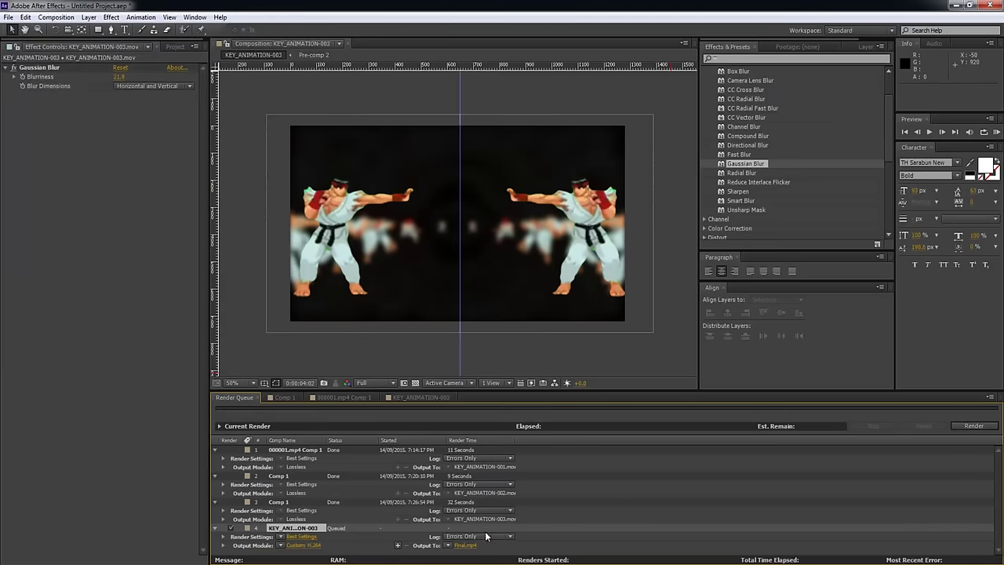
Render the queued composition, then close the media player after reviewing Final.mp4.
click(973, 426)
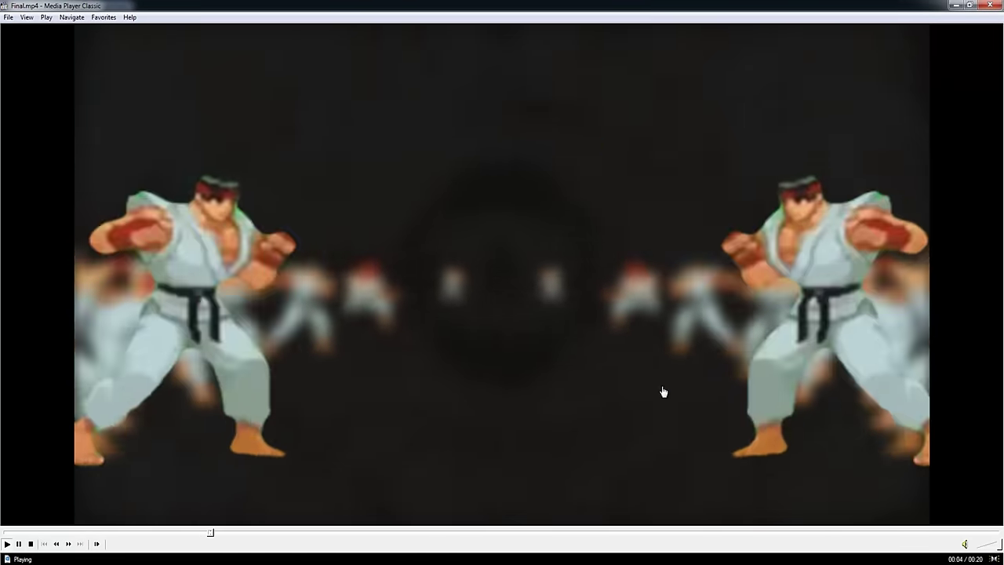
key(super+Down)
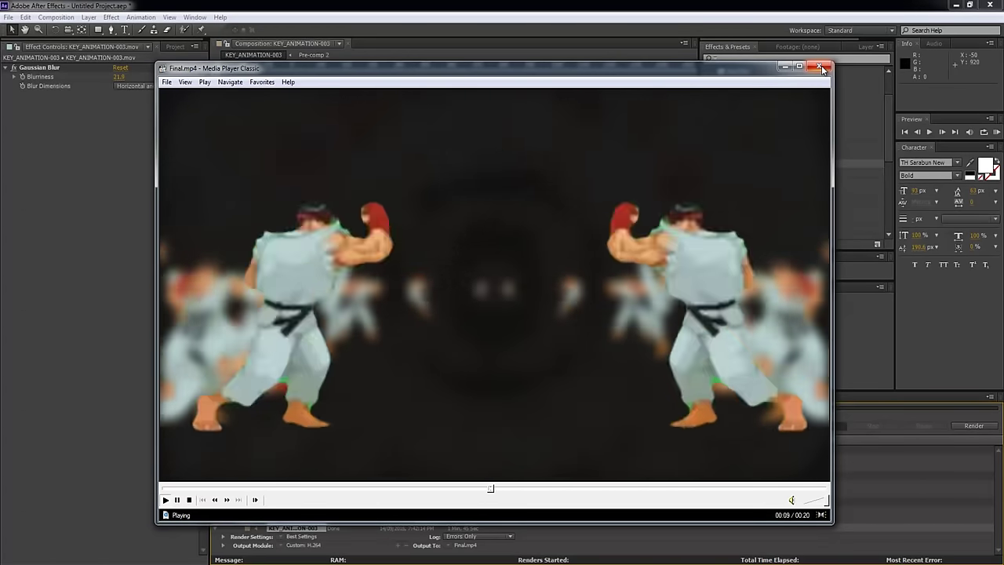
click(822, 69)
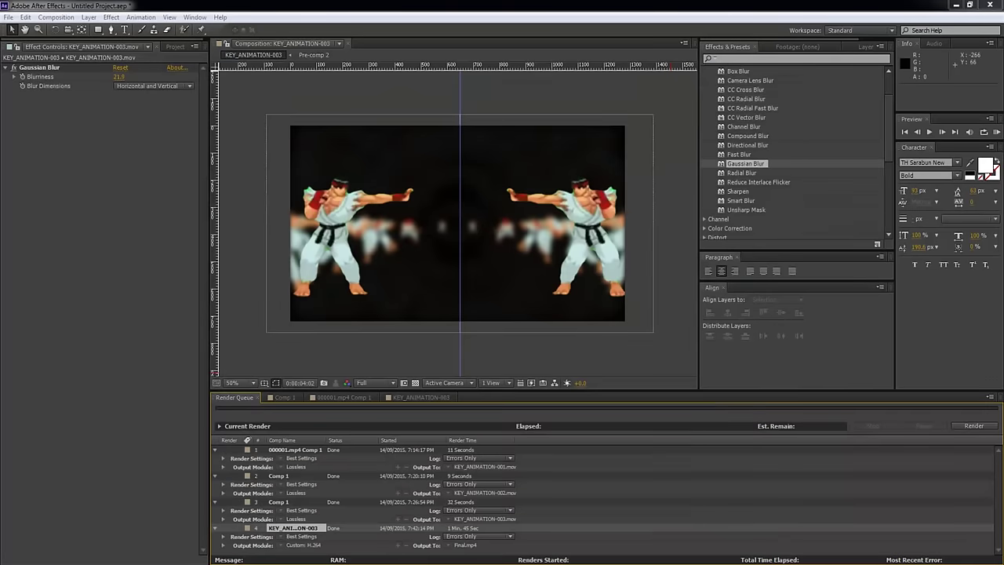
Create a new composition named Comp 2 at 1280 x 720, 25 fps, with a 20-second duration.
click(89, 342)
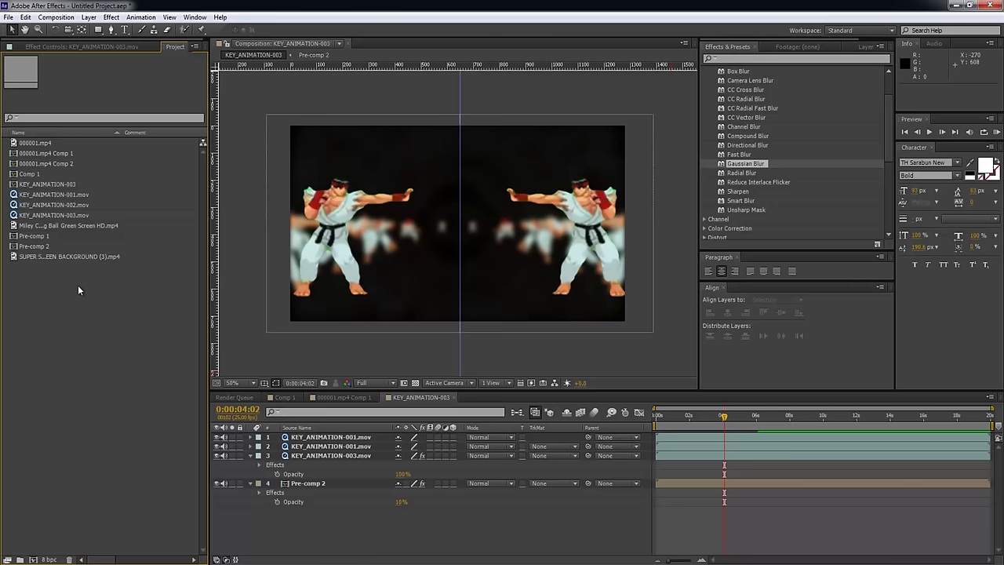
click(64, 257)
click(56, 363)
click(33, 560)
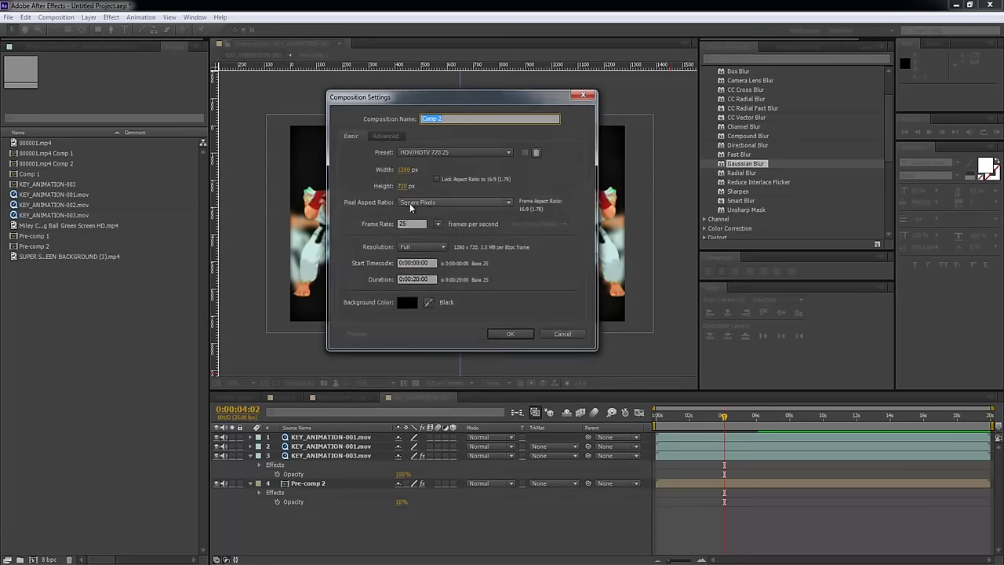
click(524, 338)
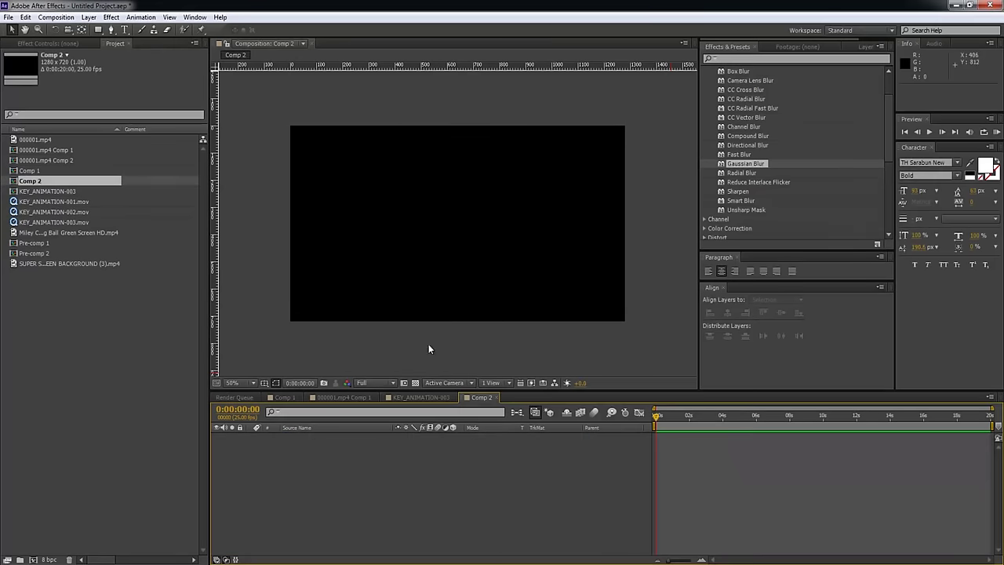
Place the wrecking ball green screen clip in Comp 2 and trim its start at 0:00:10:16.
drag(41, 262, 72, 295)
drag(74, 235, 351, 485)
drag(659, 420, 838, 441)
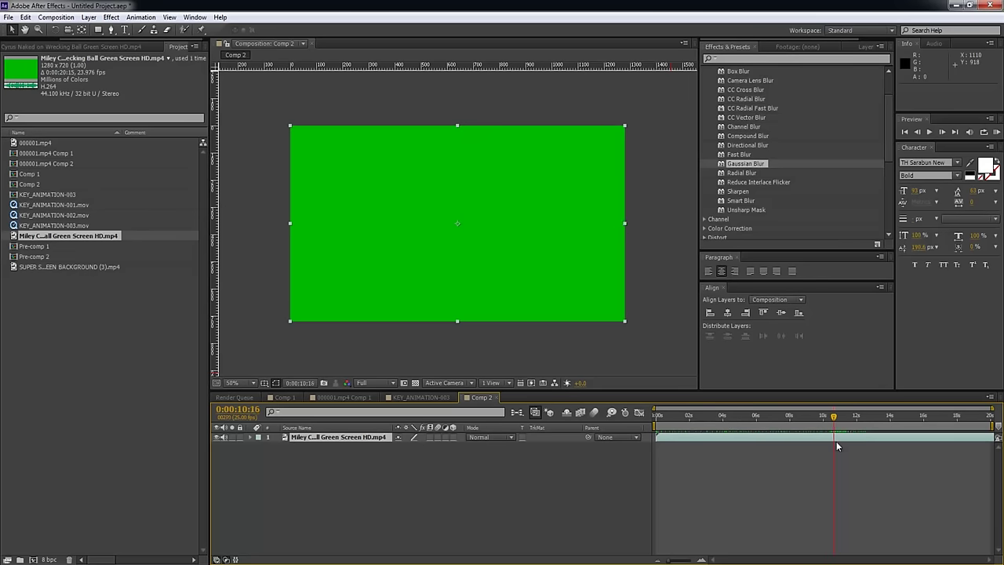
key(alt+bracketleft)
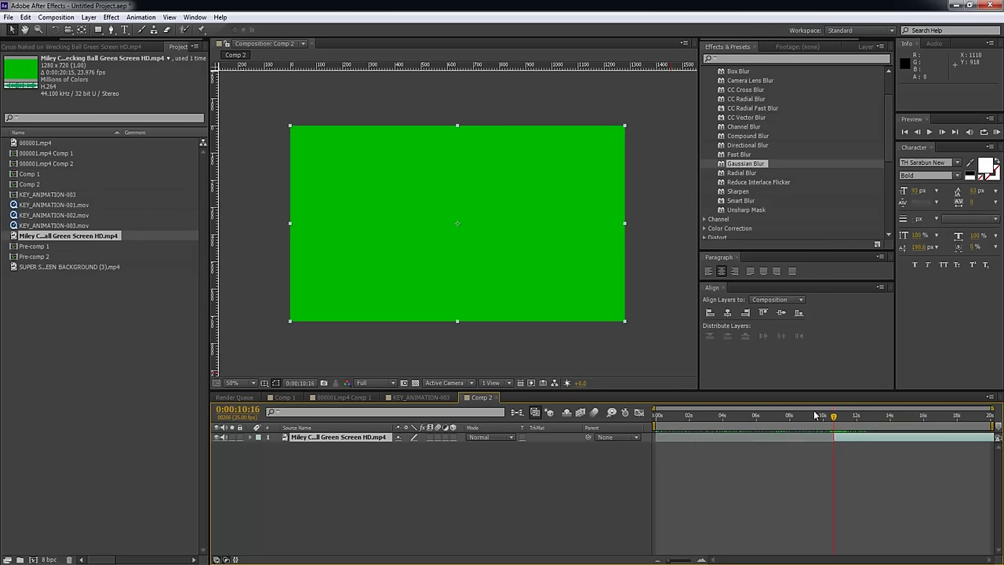
Trim the clip's end at 0:00:14:11 and move the trimmed clip to the start of the timeline.
key(space)
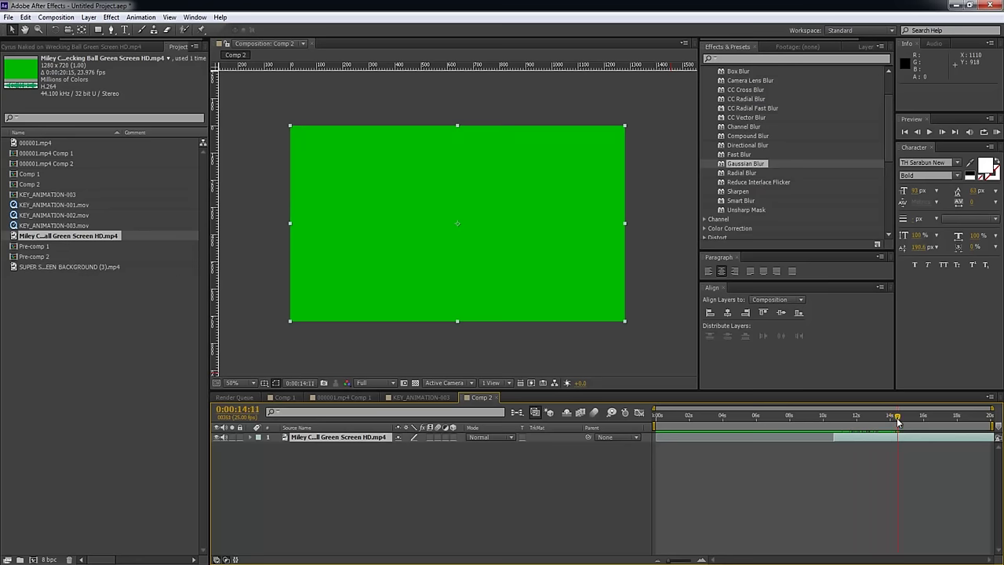
drag(875, 437, 703, 441)
At frame 0:00:01:16, apply the Color Key effect to the clip and sample its green background as the key color.
click(687, 416)
key(period)
key(period)
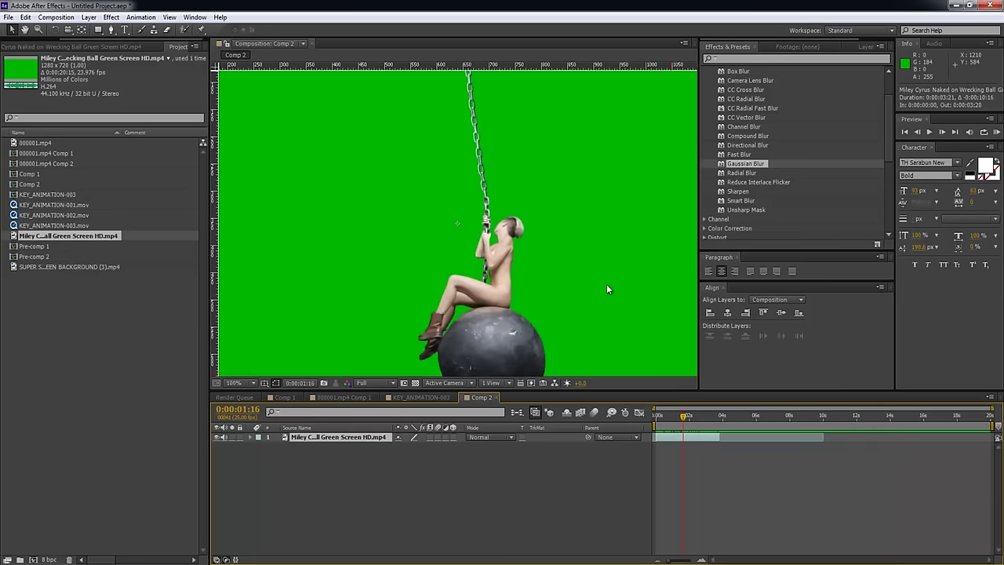
click(752, 59)
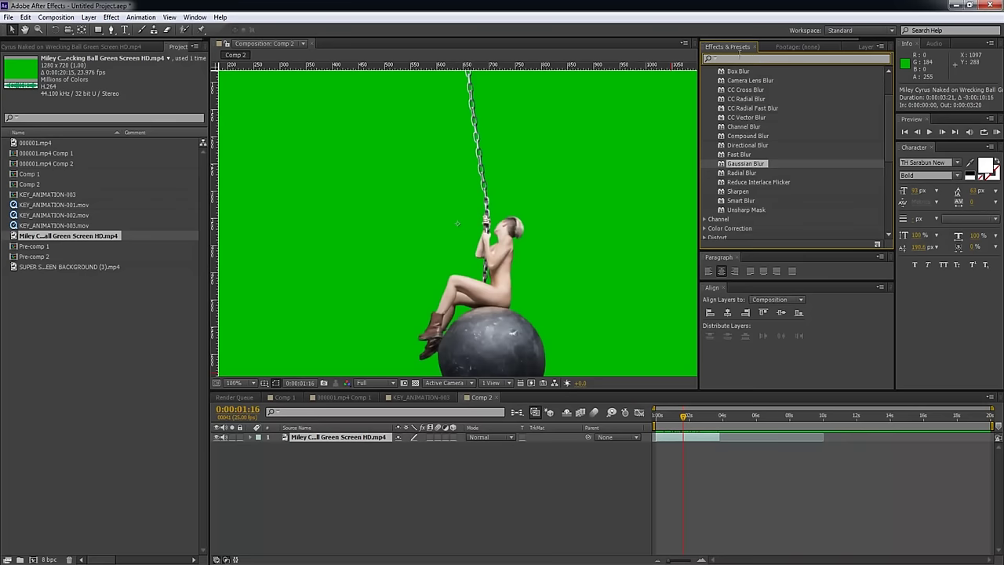
text(key)
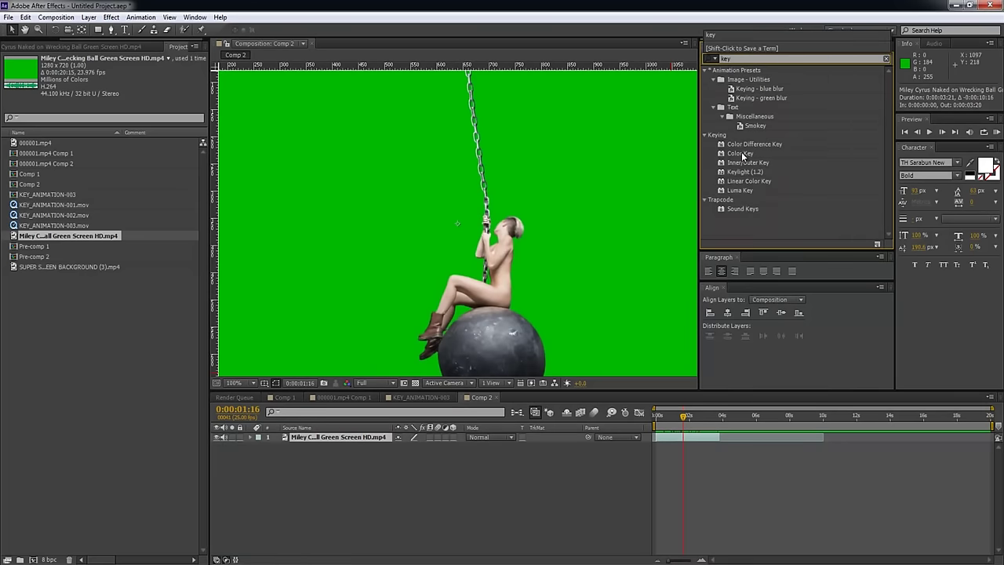
drag(741, 154, 693, 436)
click(132, 78)
click(349, 195)
Set the Color Key's Color Tolerance to 30, Edge Thin to 1 and Edge Feather to 2.0.
mouse_move(116, 91)
mouse_down()
mouse_move(132, 91)
mouse_move(120, 94)
mouse_up()
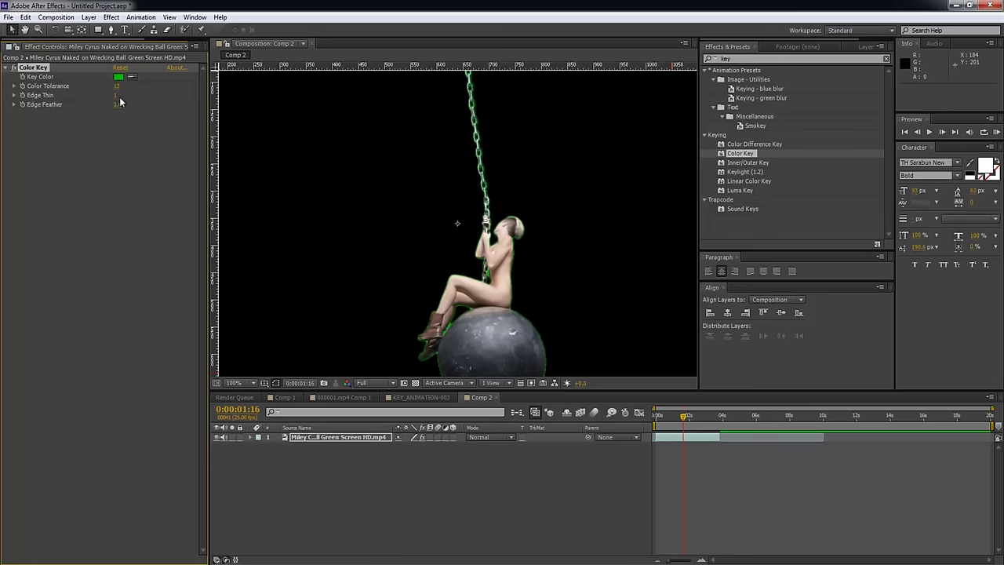
drag(114, 98, 117, 99)
click(117, 86)
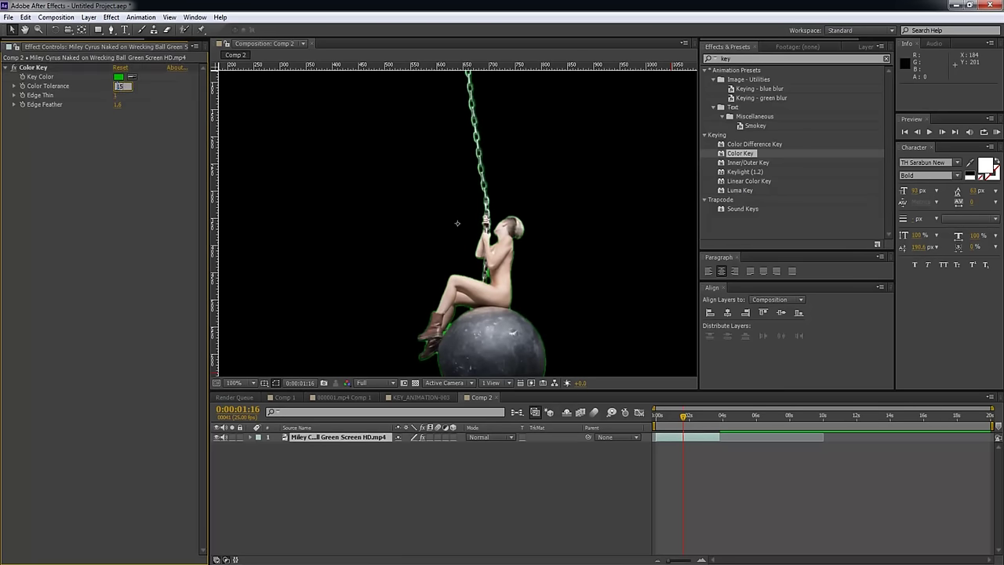
key(Return)
click(117, 86)
key(Return)
click(117, 86)
text(30)
key(Return)
click(118, 104)
key(Return)
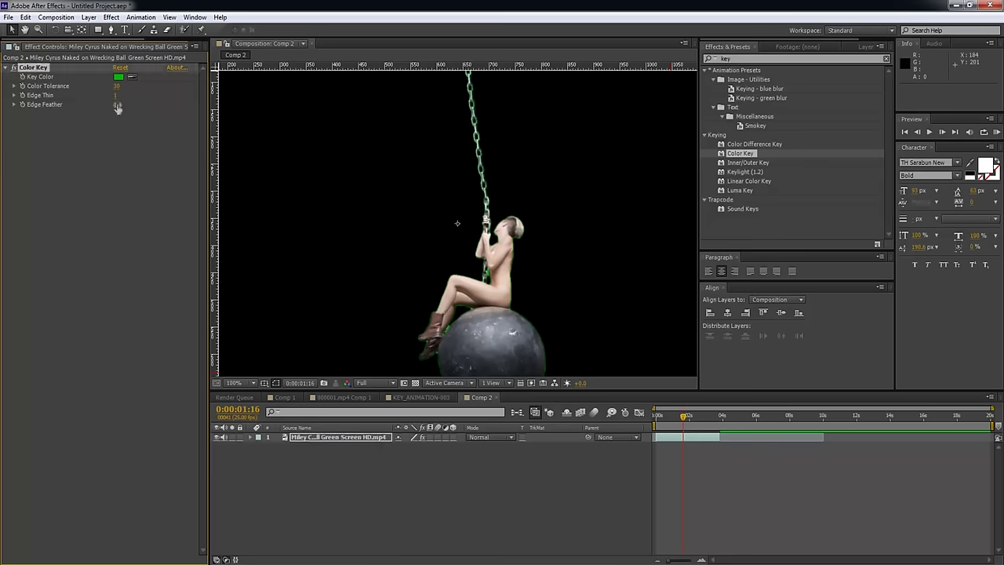
Apply the Matte Choker effect to the clip with Geometric Softness 1 at 1.0 and Choke 1 at 15.
click(888, 60)
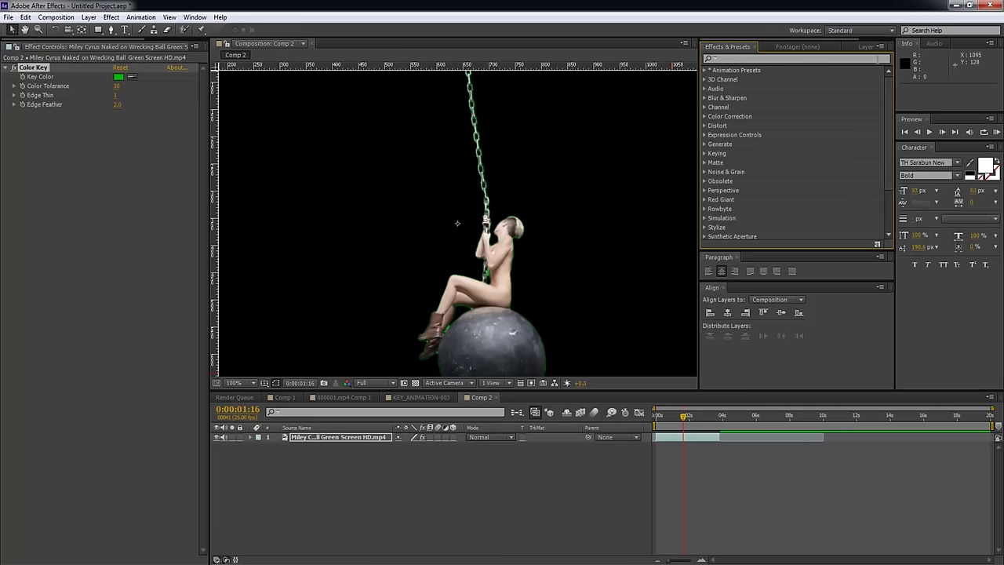
click(705, 162)
drag(742, 172, 699, 435)
click(115, 123)
text(1)
key(Return)
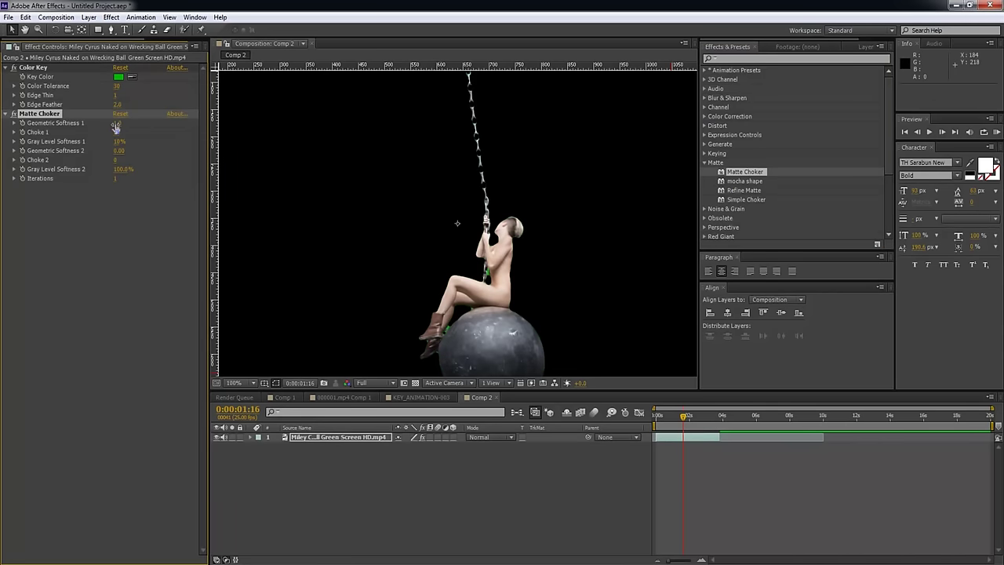
drag(116, 132, 87, 132)
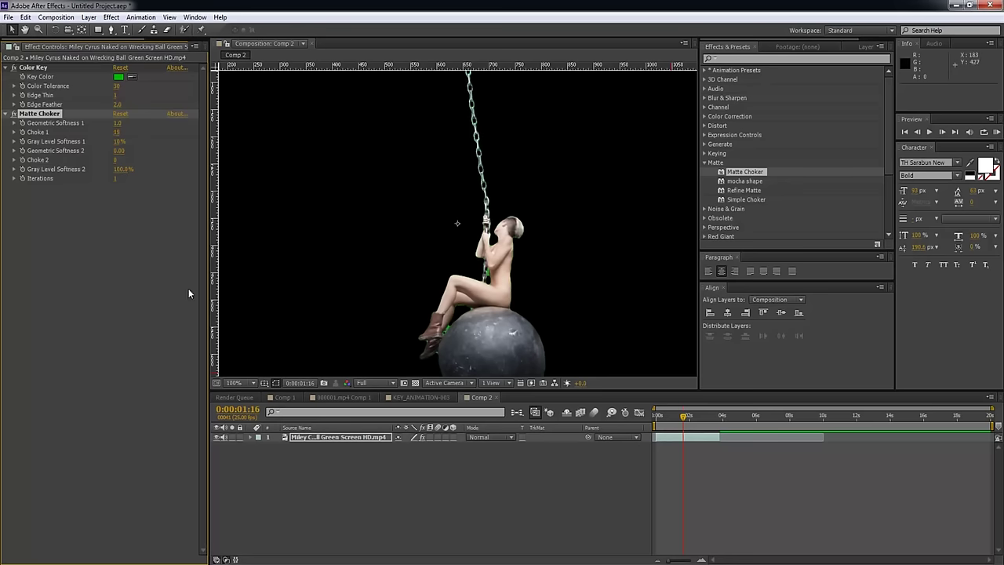
Duplicate the Color Key effect, sample the leftover green beside the boots and set the copy's Color Tolerance to 19.
scroll(436, 314, up, 4)
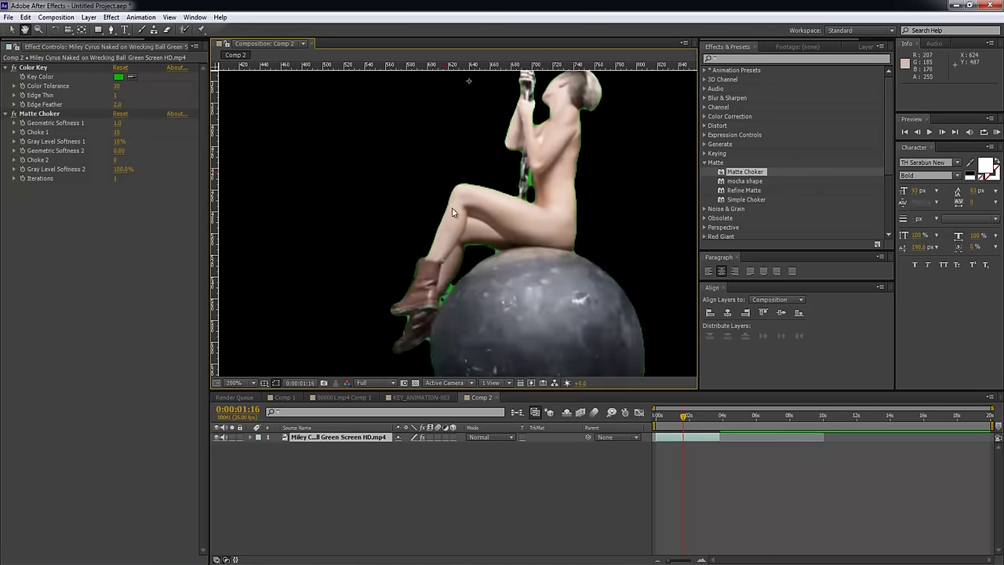
scroll(446, 297, down, 3)
click(47, 66)
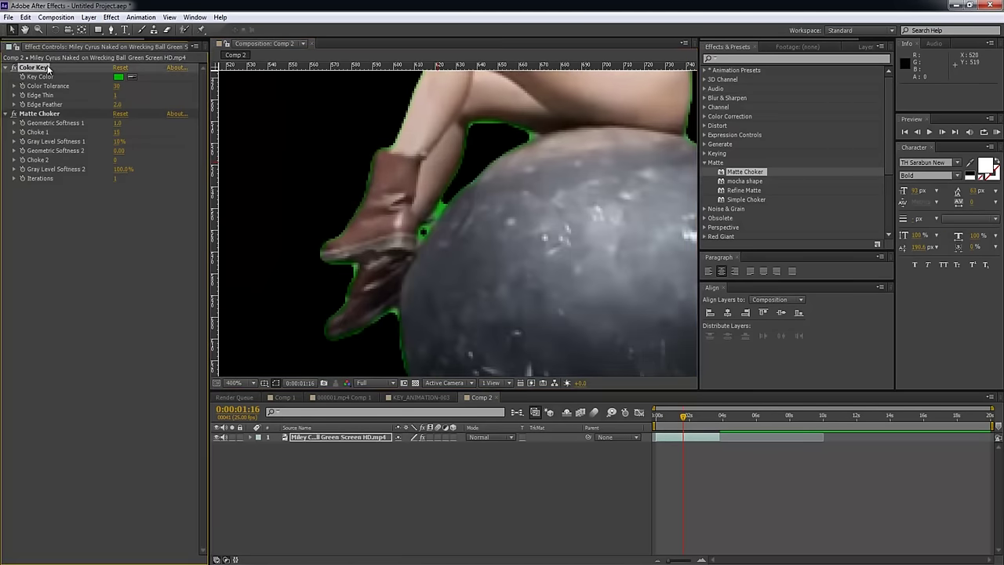
key(ctrl+d)
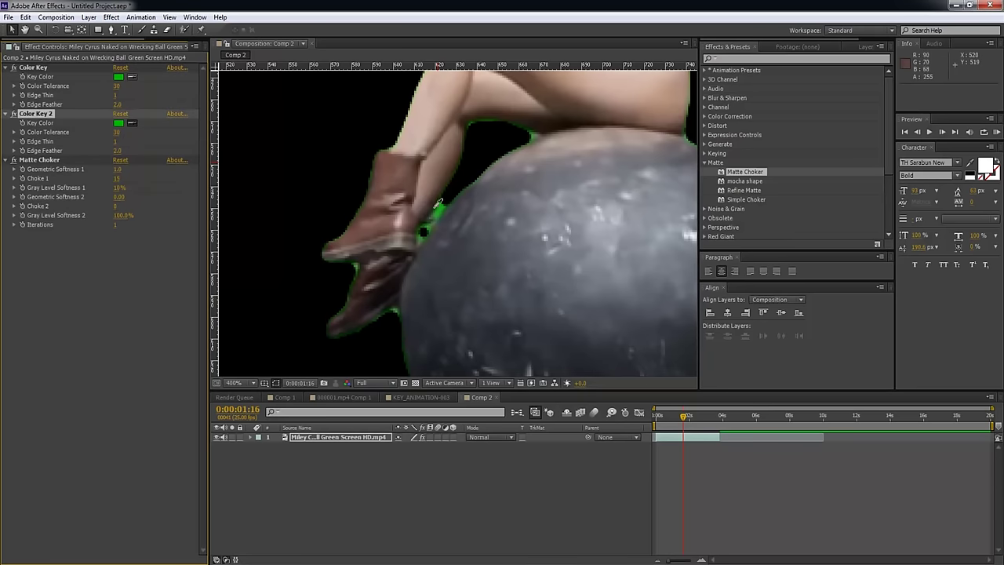
click(444, 202)
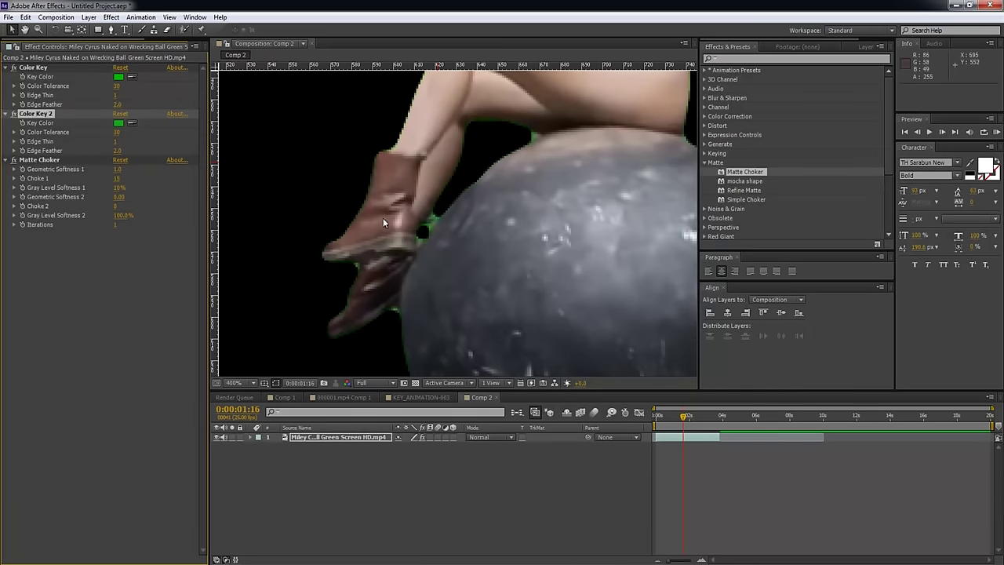
drag(117, 134, 113, 132)
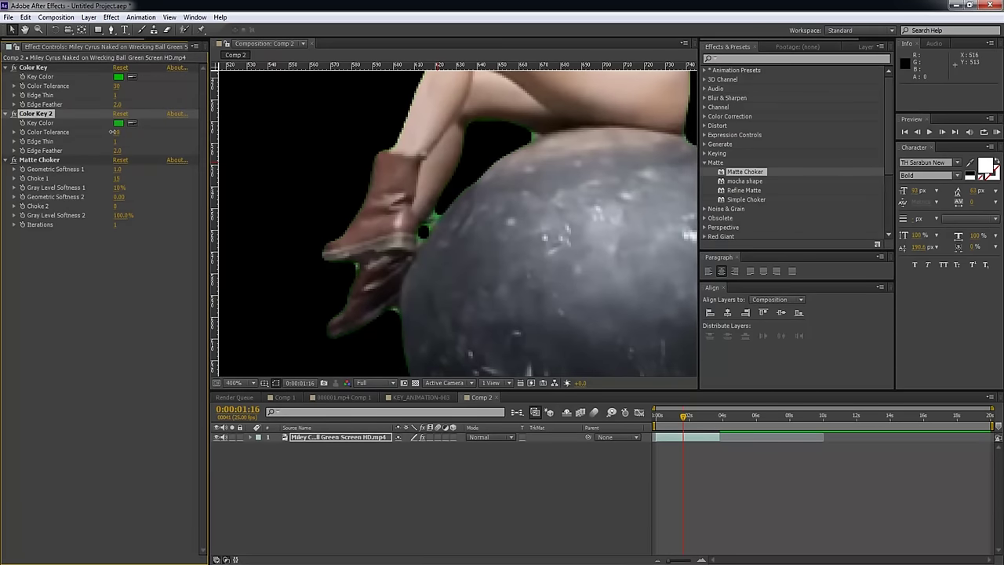
Duplicate Color Key 2 and sample the remaining green between the boots and the ball as the copy's key color.
key(ctrl+d)
click(132, 168)
click(438, 210)
Reduce the Color Tolerance of Color Key 3 to 6 and of Color Key 2 to 2.
scroll(438, 209, down, 4)
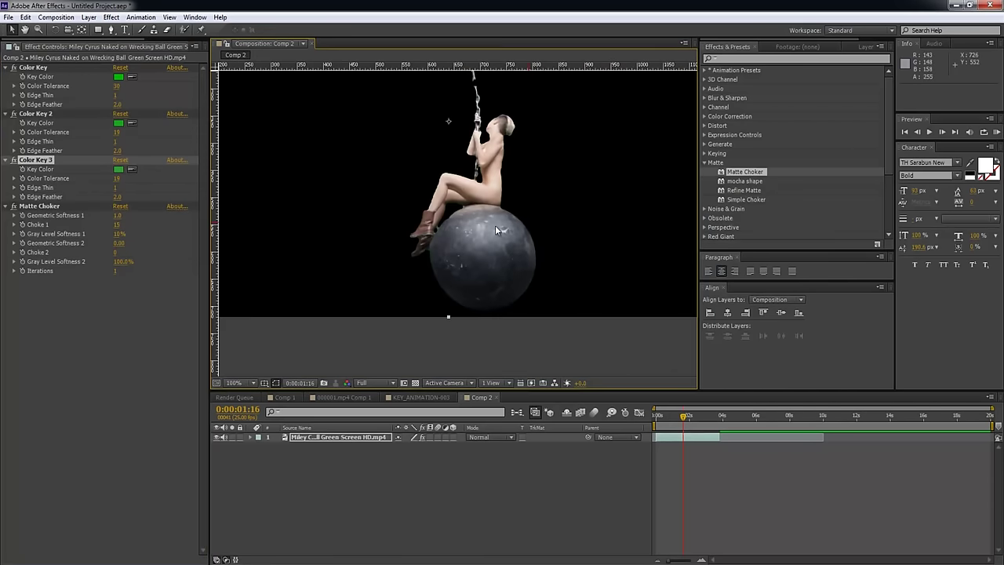
drag(118, 178, 105, 178)
drag(119, 132, 112, 132)
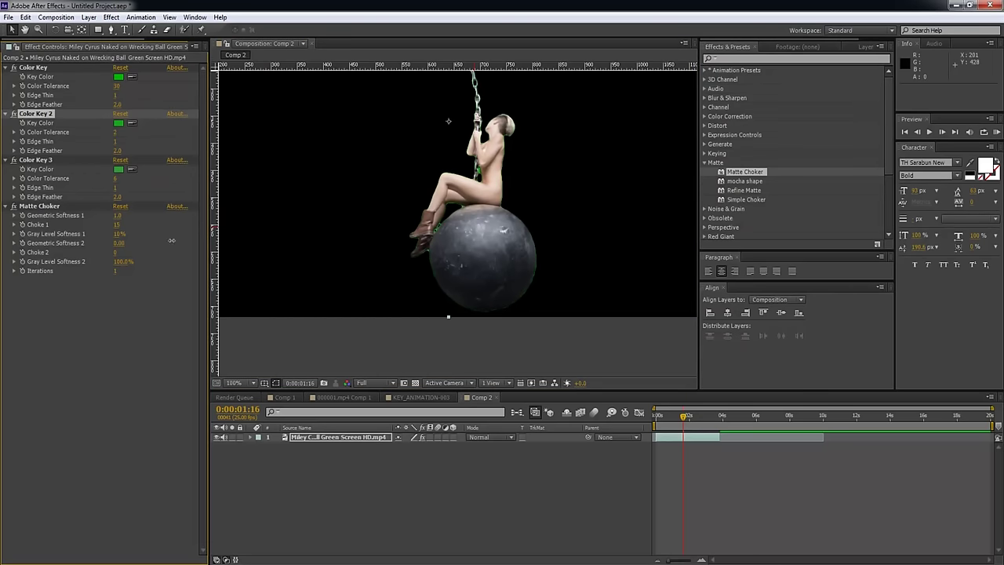
Fit the whole frame in view and scrub through the keyed clip to check the key over its full length.
scroll(569, 314, down, 2)
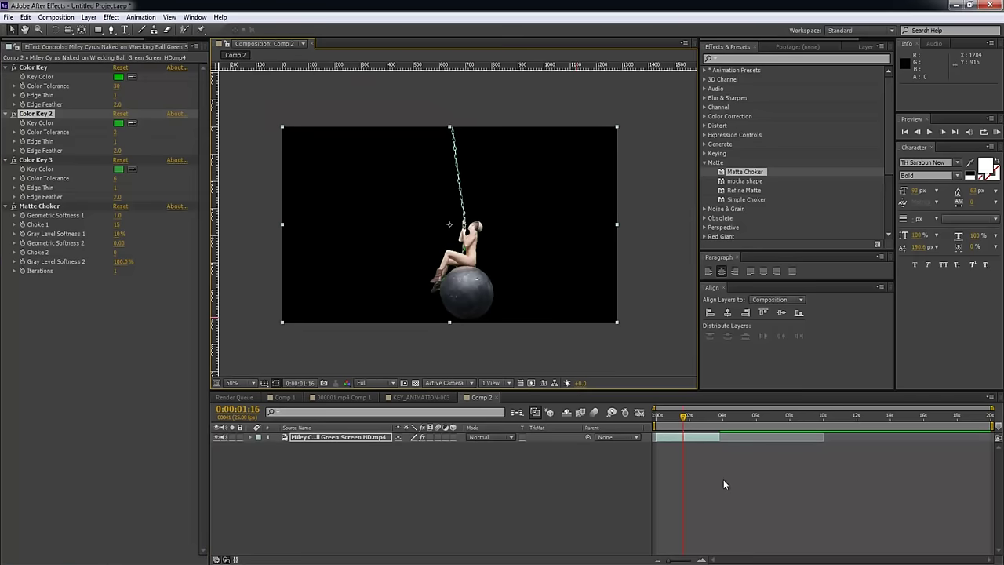
click(683, 425)
drag(682, 425, 715, 423)
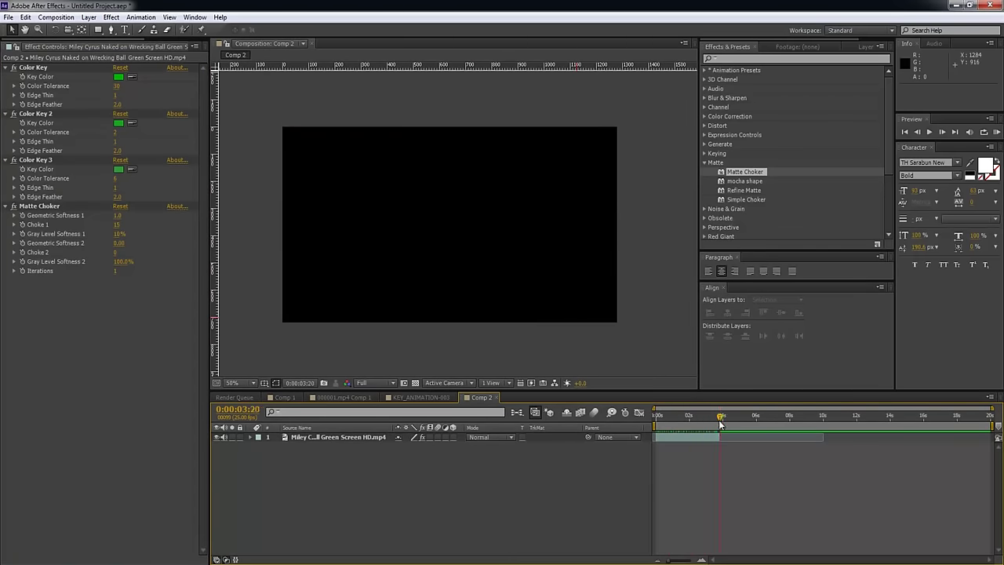
click(703, 436)
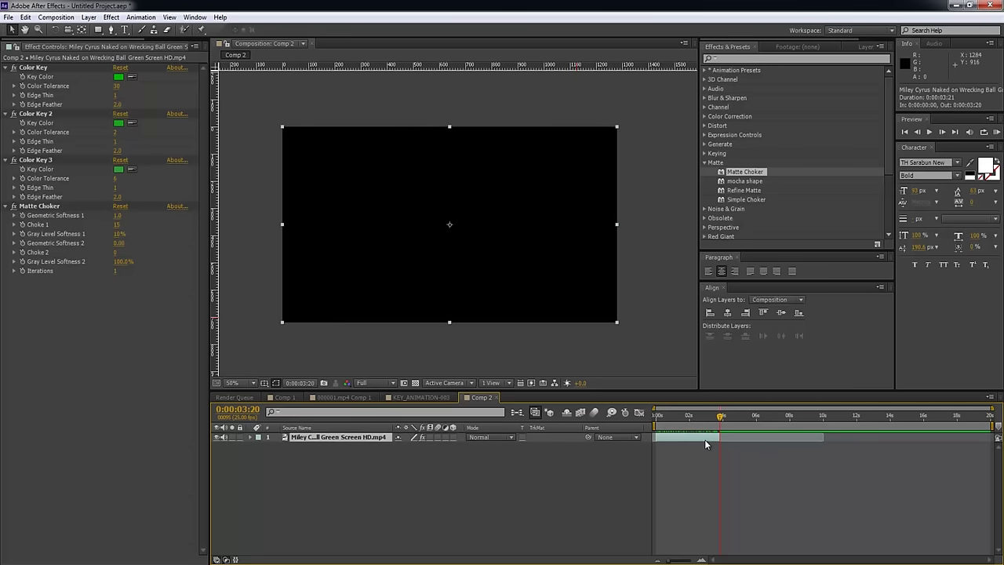
mouse_move(676, 417)
mouse_down()
mouse_move(657, 421)
mouse_move(682, 423)
mouse_up()
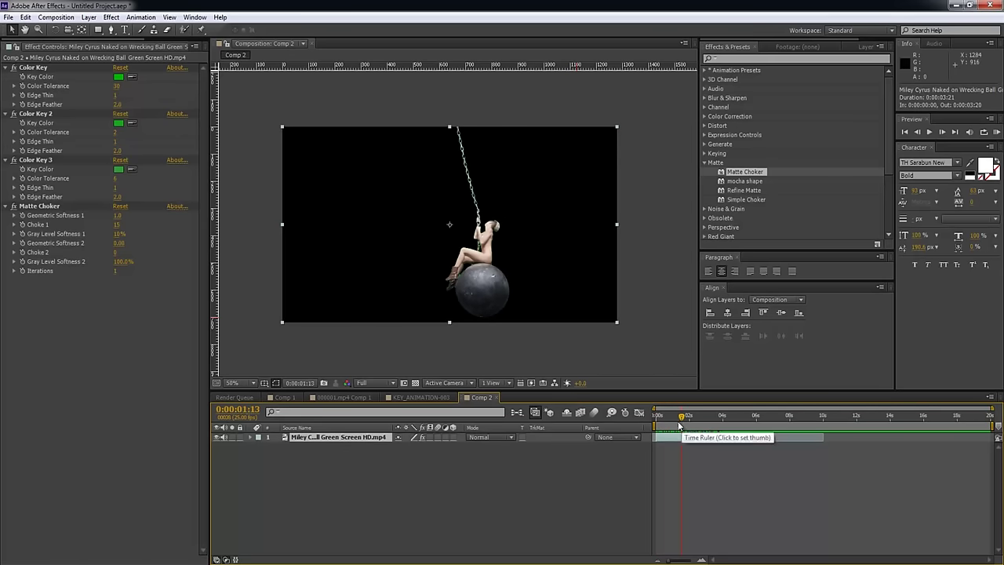
click(7, 17)
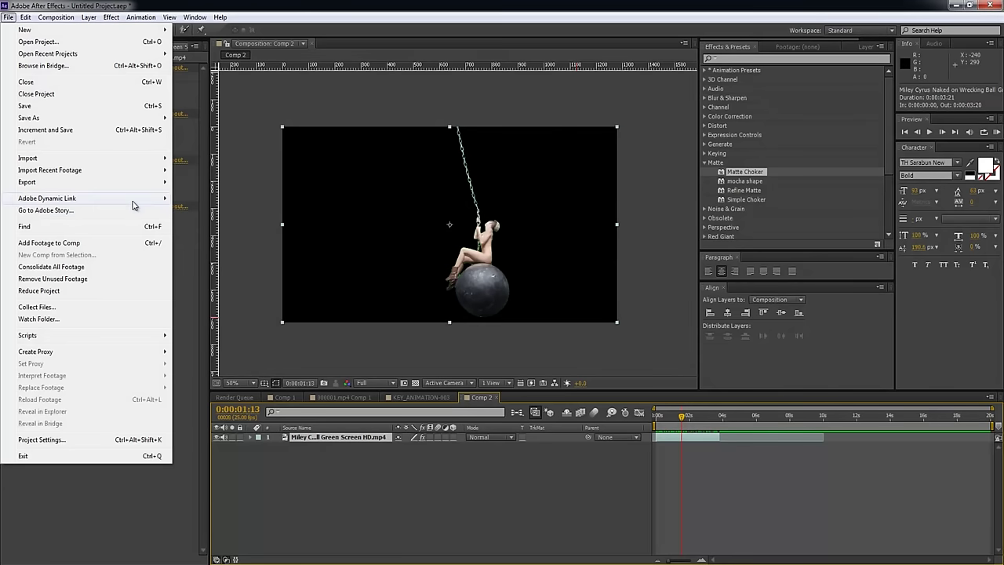
click(599, 499)
Duplicate the keyed clip layer and mirror the copy horizontally with a Scale of -100, 100%.
click(679, 435)
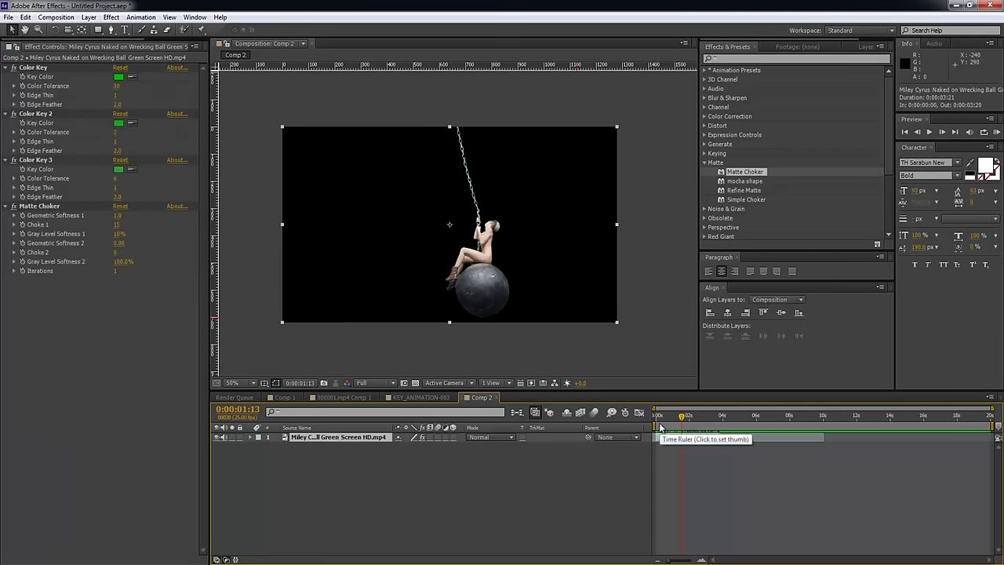
drag(682, 417, 666, 436)
key(ctrl+d)
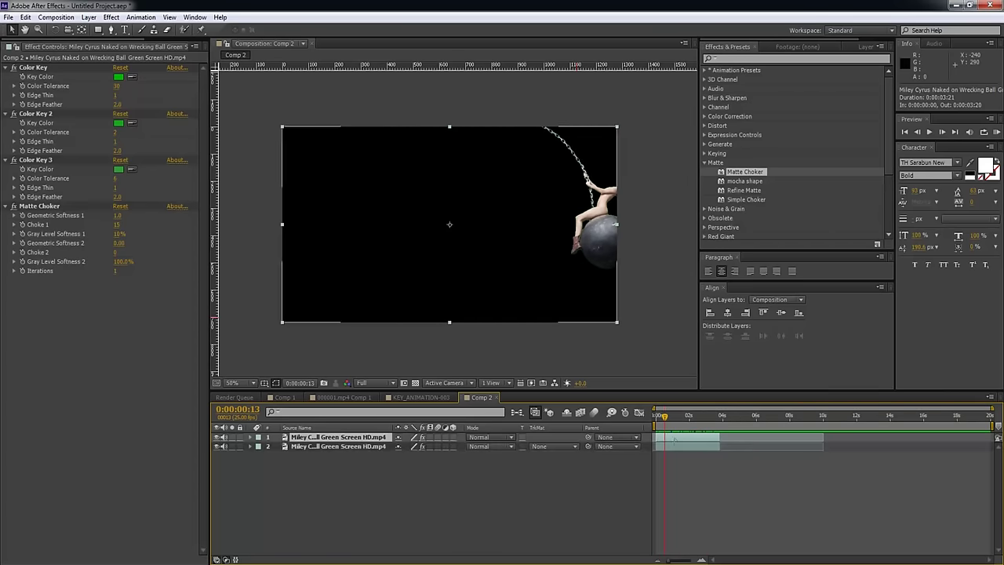
key(s)
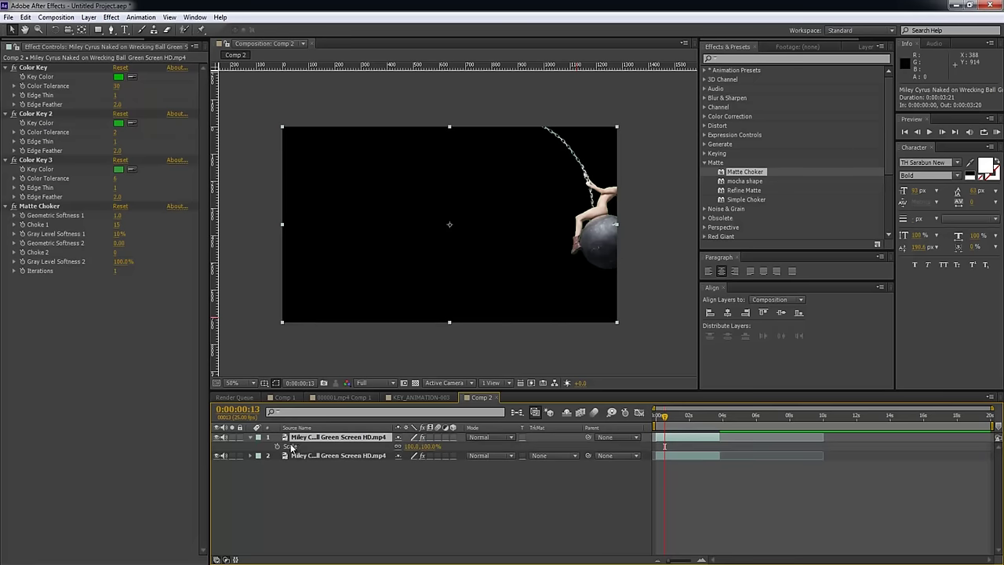
click(412, 446)
key(Return)
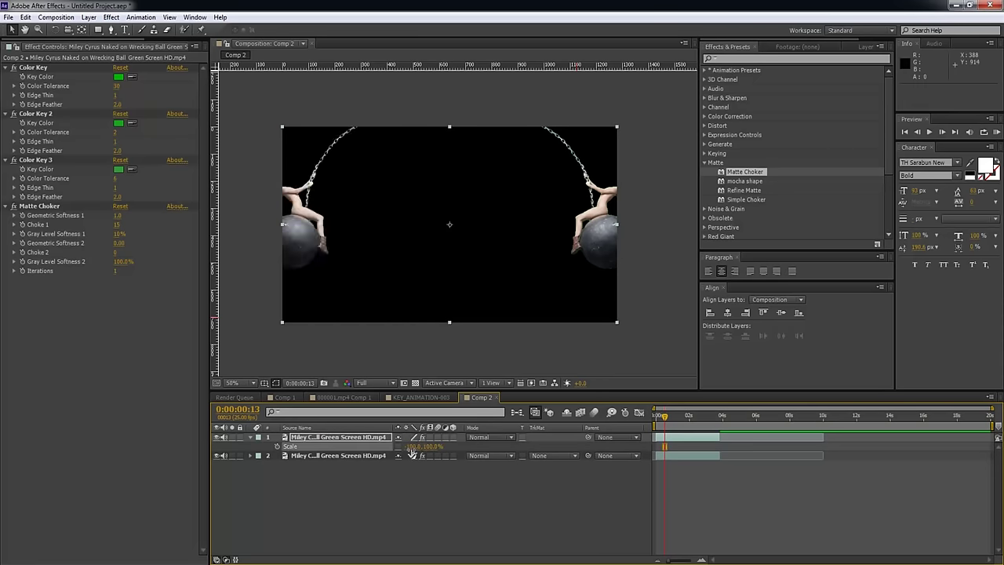
Scrub through the mirrored pair and try offsetting the upper clip by 9 frames.
drag(665, 418, 719, 416)
click(653, 418)
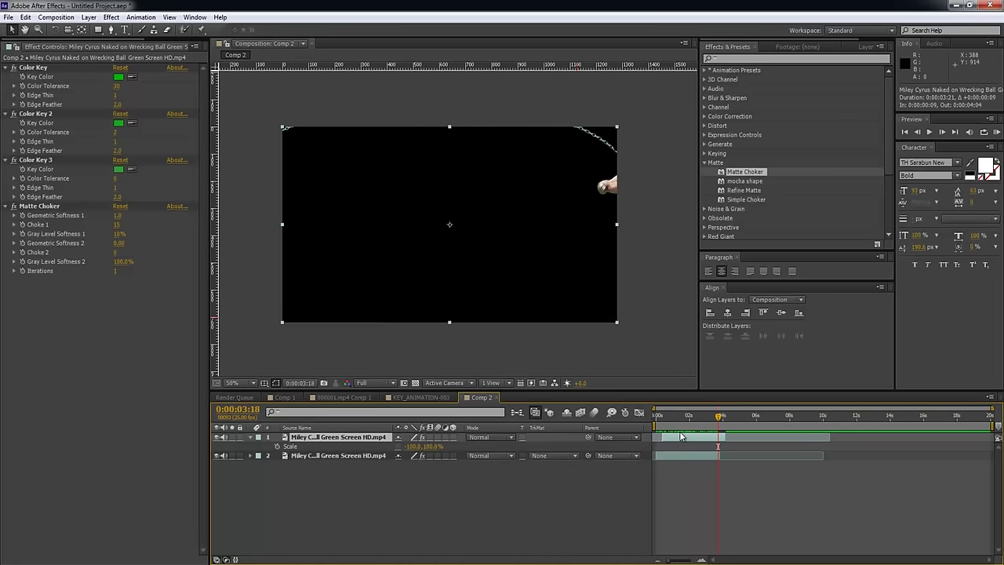
drag(681, 436, 673, 438)
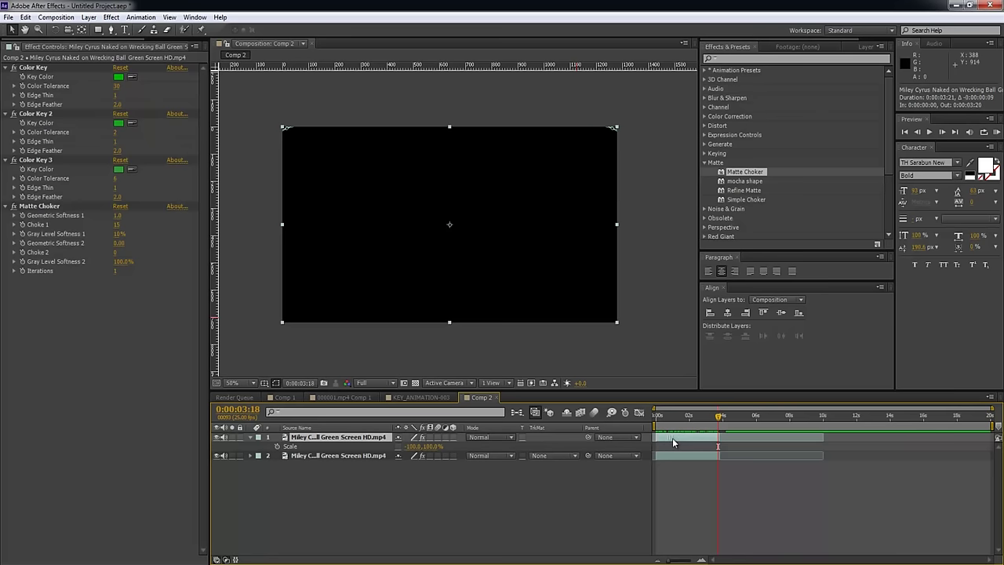
Try duplicating both clip layers together many times, and enlarge the timeline area to see the stack.
click(674, 456)
shift+click(675, 440)
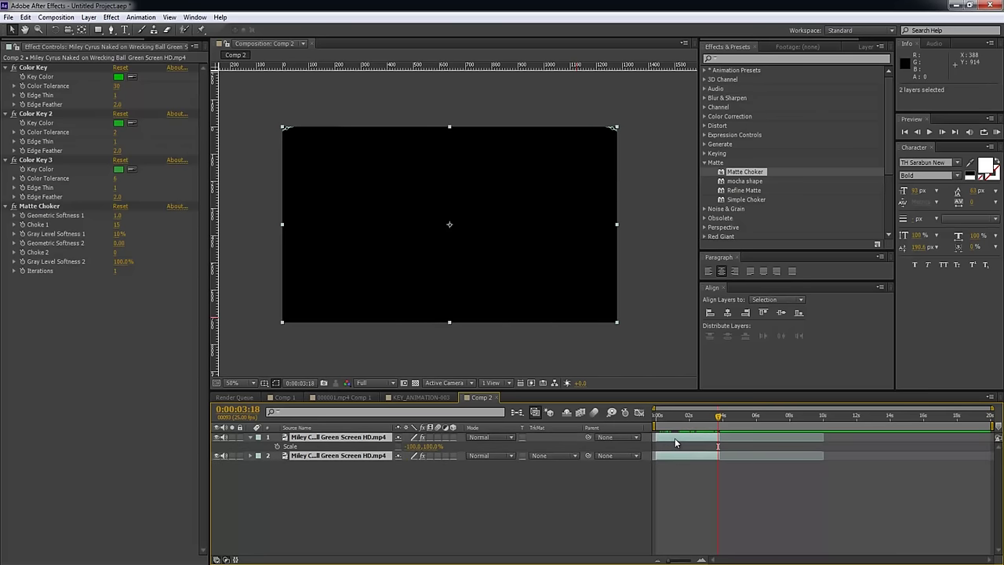
key(ctrl+d)
key(ctrl+d)
key(ctrl+d)
key(ctrl+d)
key(ctrl+d)
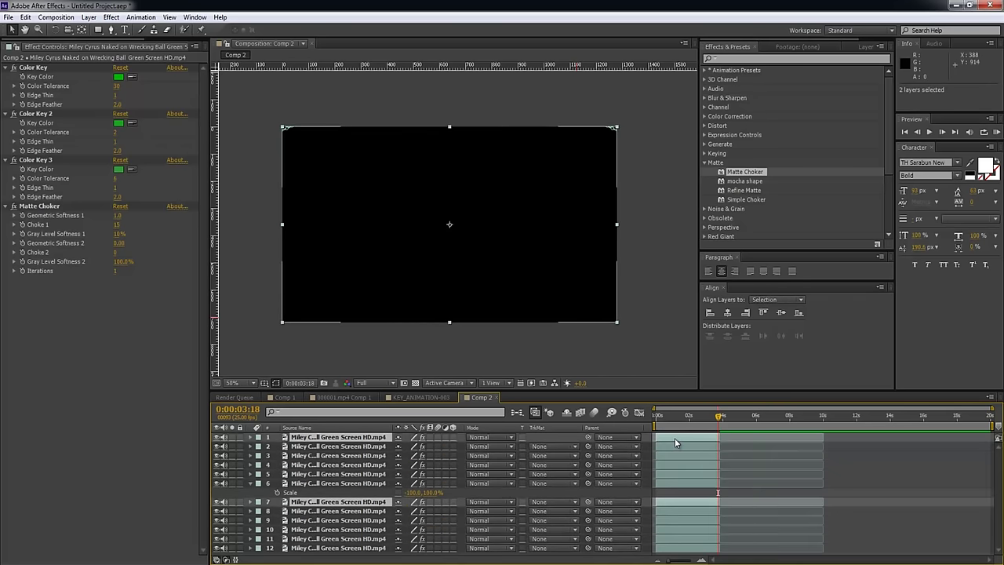
key(ctrl+d)
drag(649, 391, 648, 284)
Undo all the layer duplications back to the original pair of clips and deselect everything.
key(ctrl+z)
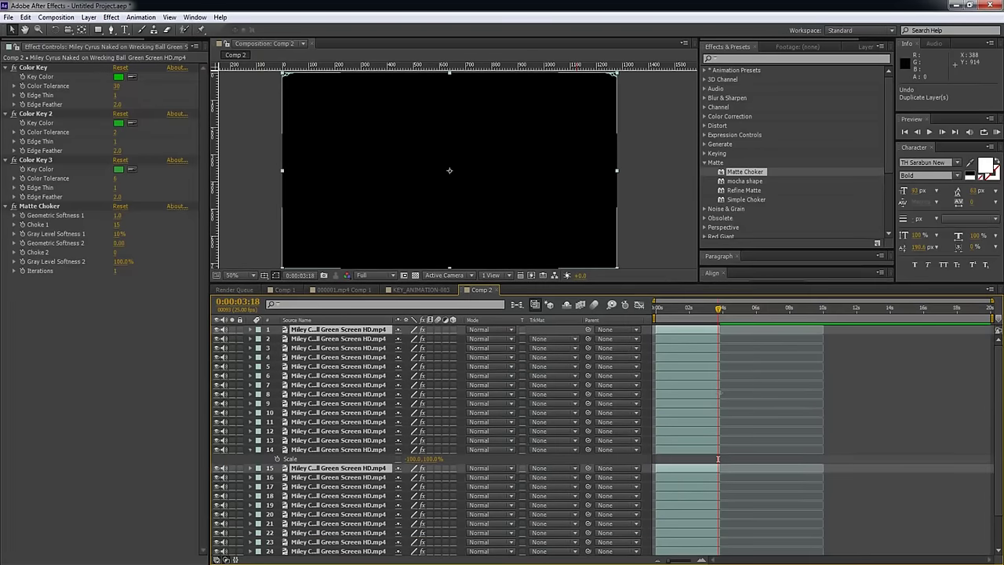
key(ctrl+z)
key(ctrl+z)
key(ctrl+z)
key(ctrl+z)
key(ctrl+z)
key(ctrl+z)
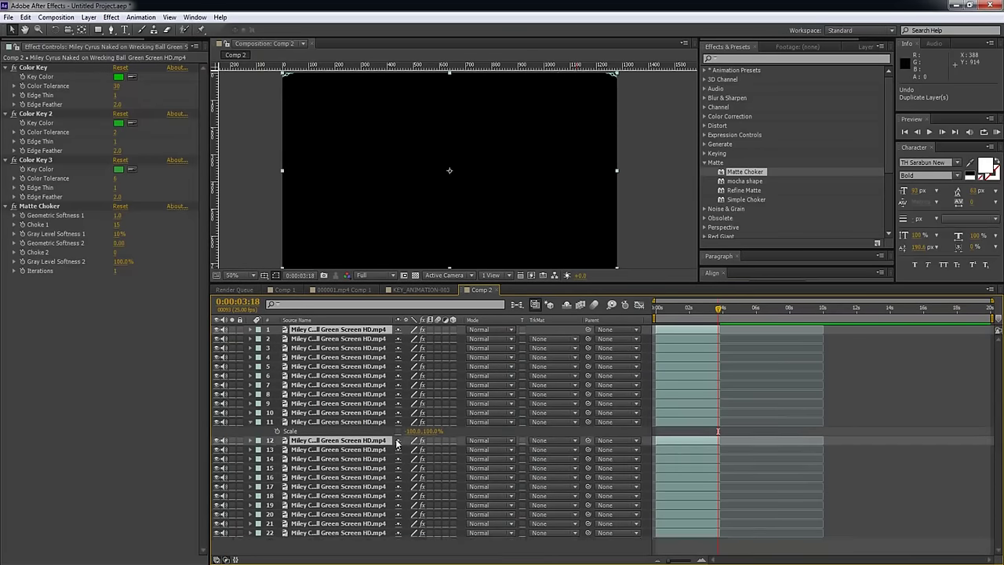
key(ctrl+z)
key(ctrl+z)
key(ctrl+z)
key(ctrl+z)
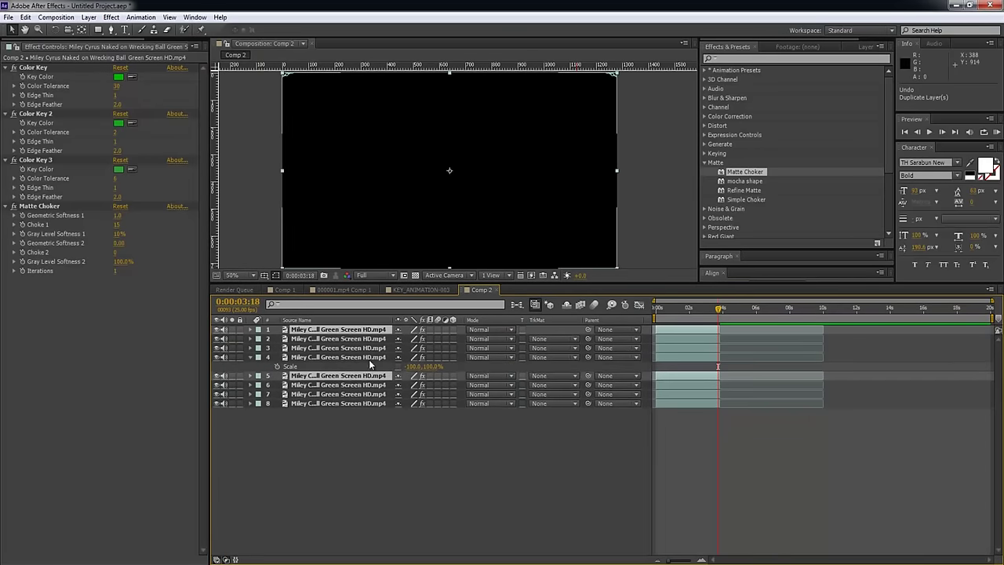
key(ctrl+z)
key(ctrl+z)
click(563, 397)
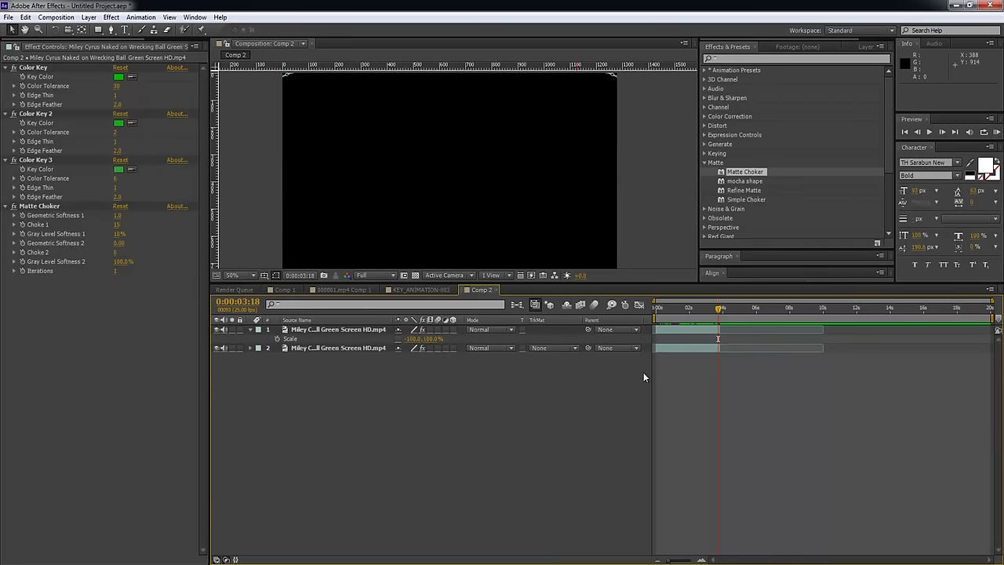
Shift the mirrored clip to start at 0:00:00:09 and pre-compose both clip layers as Pre-comp 3.
drag(667, 311, 676, 331)
click(669, 330)
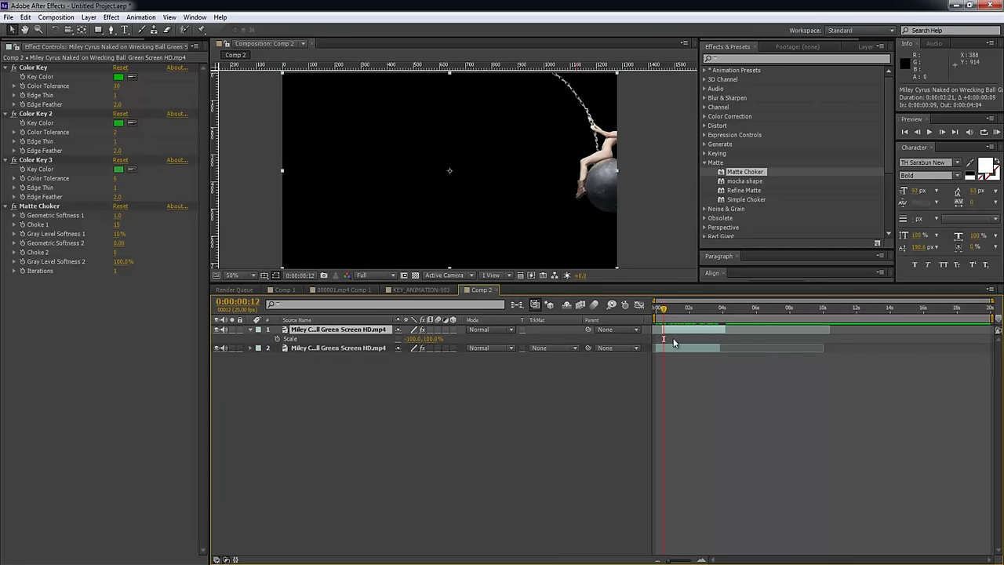
ctrl+click(672, 348)
key(ctrl+shift+c)
key(Escape)
click(385, 398)
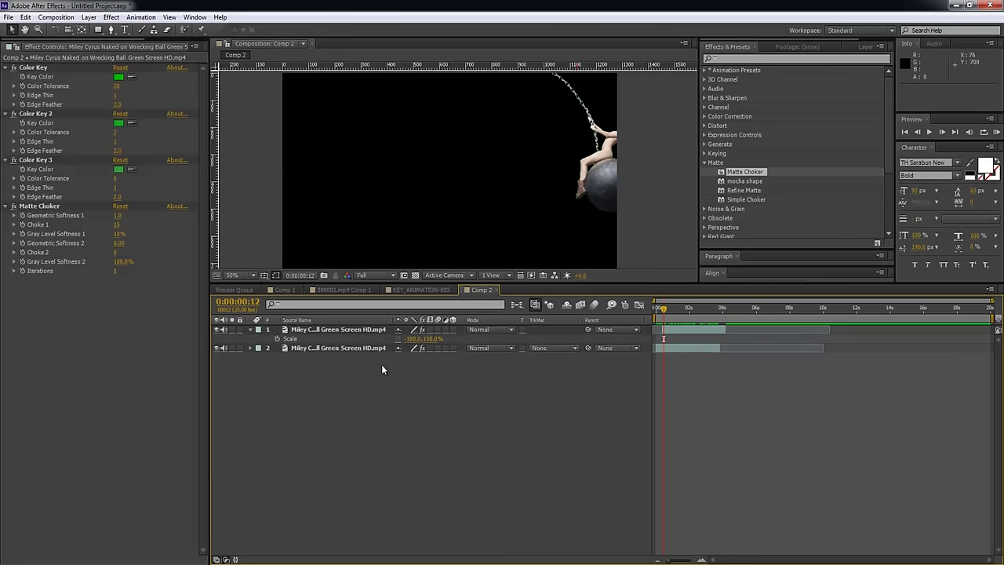
click(348, 347)
ctrl+click(351, 331)
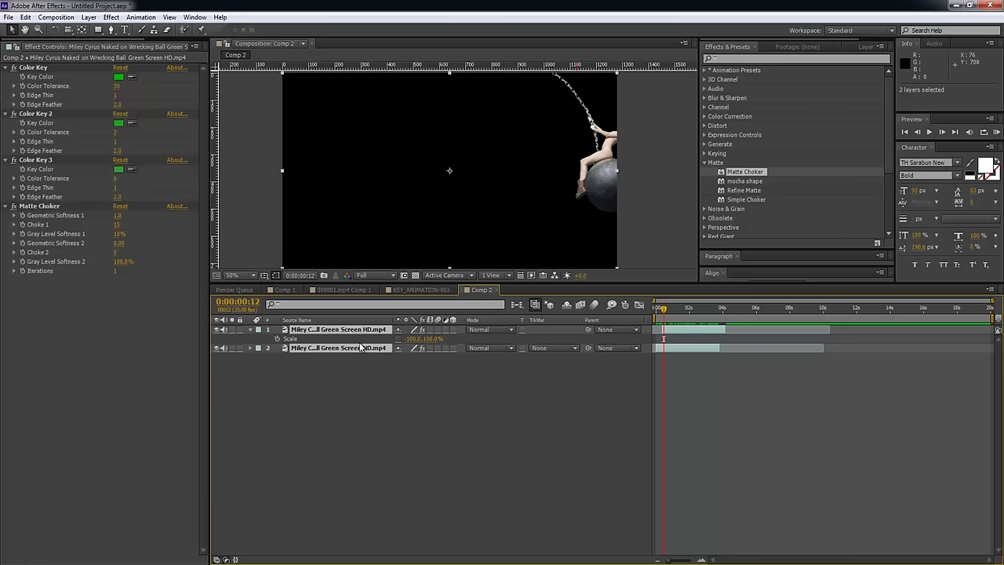
key(ctrl+shift+c)
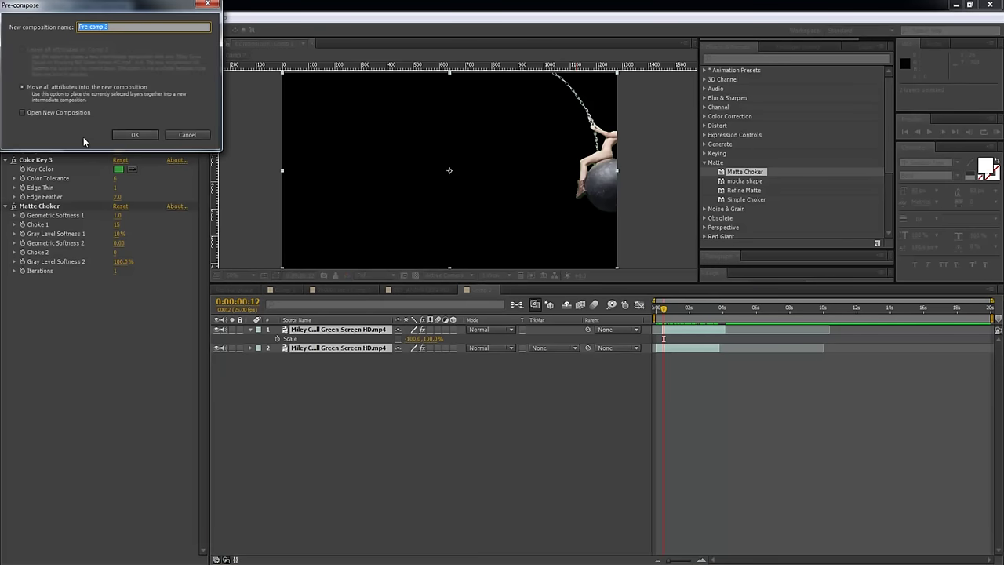
click(139, 133)
Duplicate the Pre-comp 3 layer 17 times to build a stack of 18 layers.
key(ctrl+d)
key(ctrl+d)
key(ctrl+d)
key(ctrl+d)
key(ctrl+d)
key(ctrl+d)
key(ctrl+d)
key(ctrl+d)
key(ctrl+d)
key(ctrl+d)
key(ctrl+d)
key(ctrl+d)
key(ctrl+d)
key(ctrl+d)
key(ctrl+d)
key(ctrl+d)
key(ctrl+d)
key(ctrl+a)
right_click(676, 391)
click(659, 504)
mouse_move(663, 309)
mouse_down()
mouse_move(973, 310)
mouse_move(657, 315)
mouse_move(672, 318)
mouse_up()
Sequence all 18 Pre-comp 3 layers with an overlap duration of 0:00:19:18 and no transition.
key(ctrl+a)
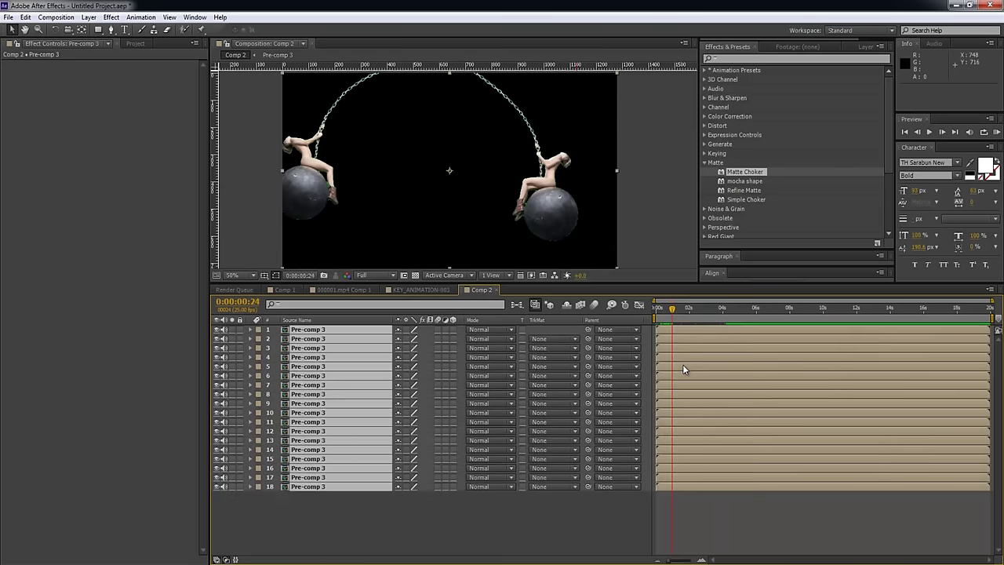
right_click(683, 364)
mouse_move(753, 325)
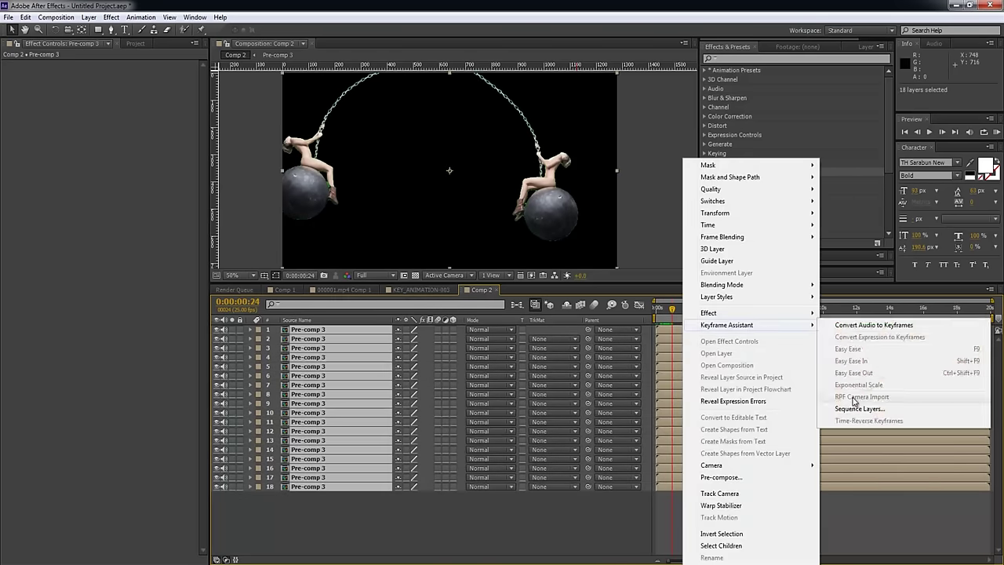
click(858, 409)
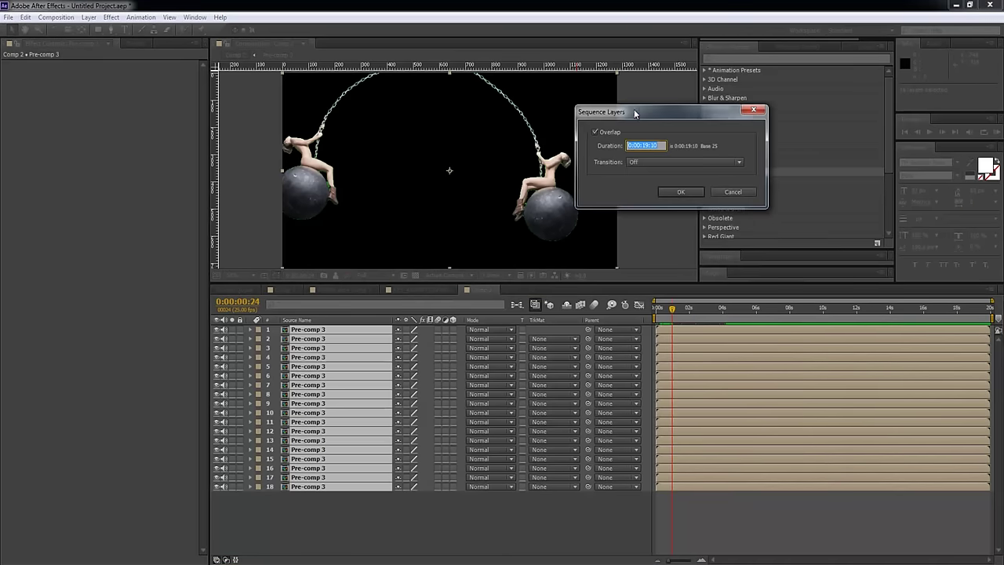
drag(631, 116, 670, 125)
text(0)
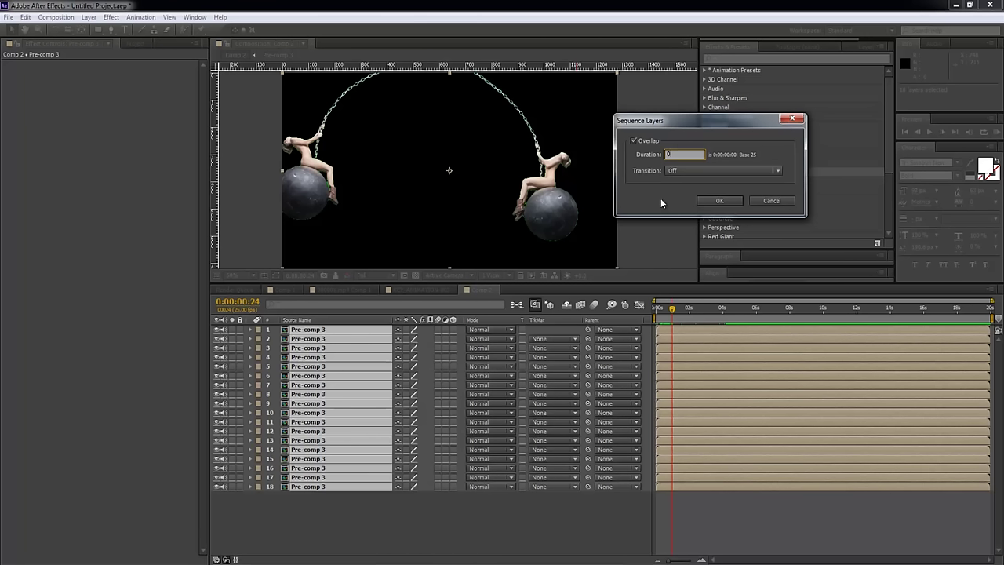
text(19.18)
click(736, 201)
Scrub to 0:00:05:02 and play a RAM preview of the staggered layers.
drag(673, 309, 741, 294)
key(KP_0)
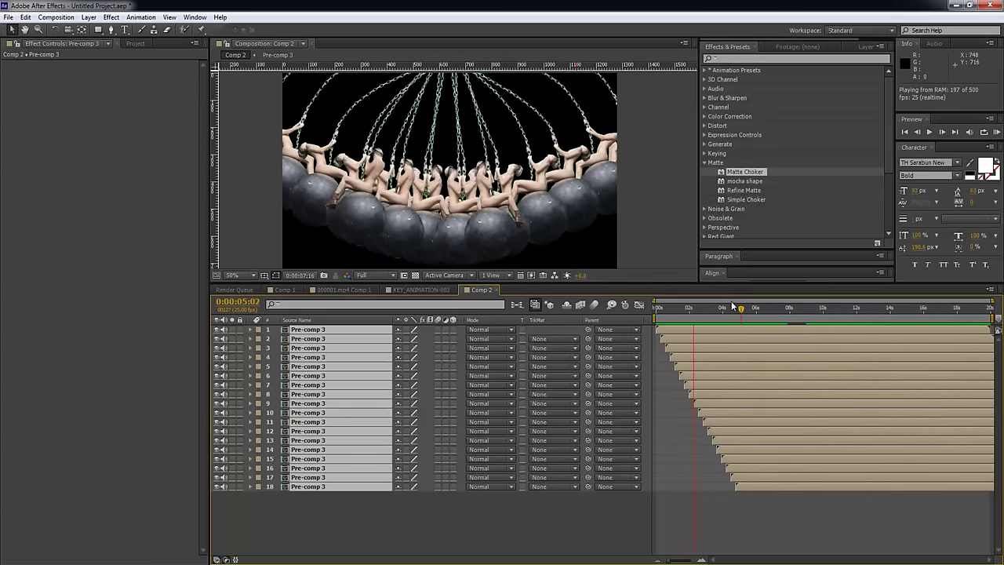
key(space)
Mute the audio of all 18 Pre-comp 3 layers and replay the RAM preview.
drag(224, 330, 218, 499)
click(497, 536)
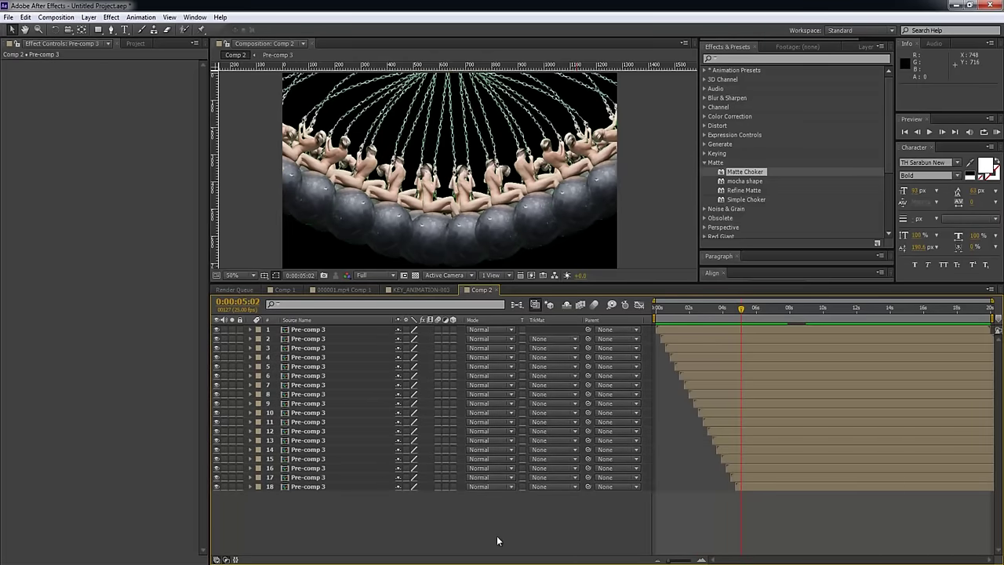
key(KP_0)
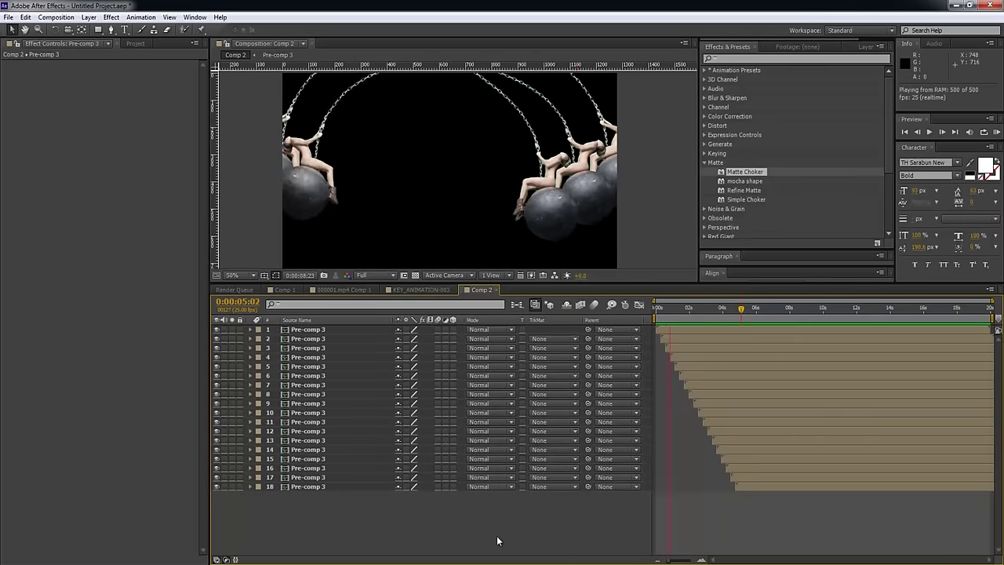
key(space)
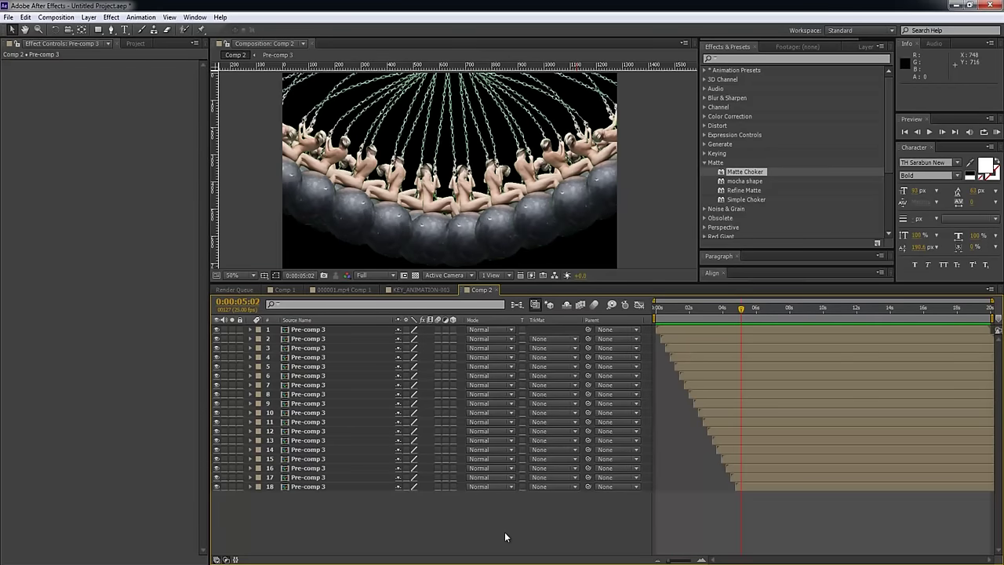
Re-sequence all 18 layers with a shorter overlap, spacing their starts about half a second apart.
key(ctrl+a)
right_click(705, 380)
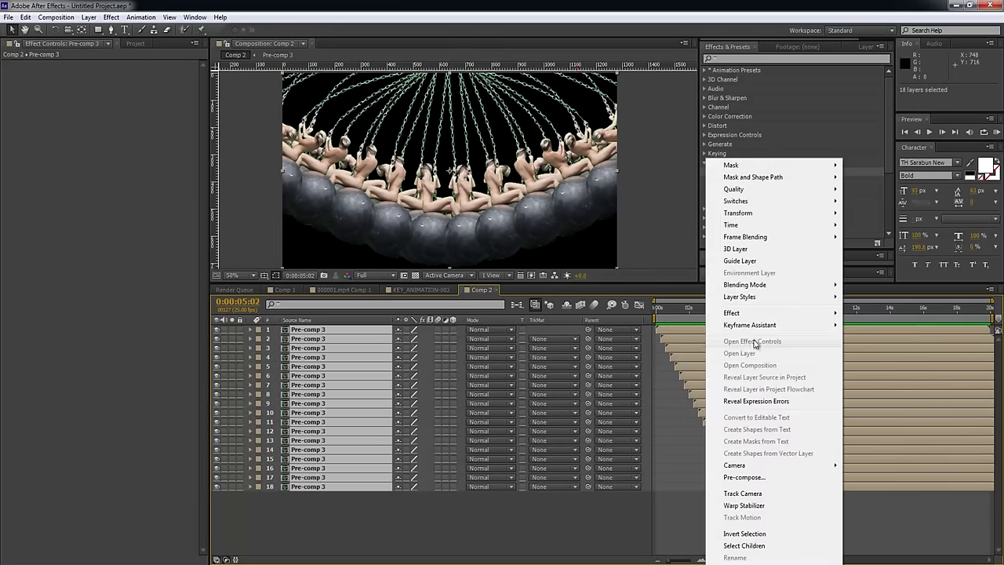
mouse_move(752, 335)
click(616, 409)
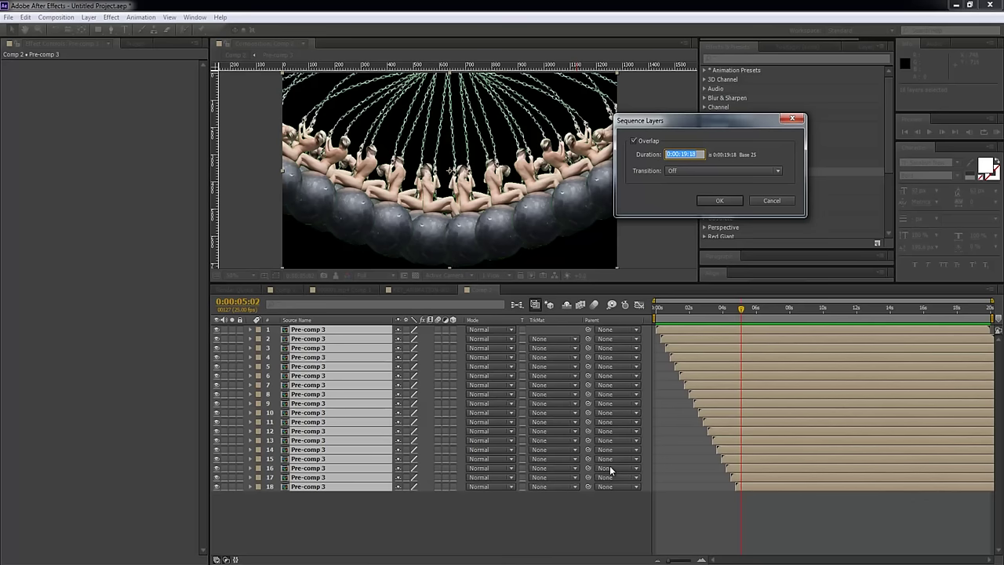
text(1911)
key(Return)
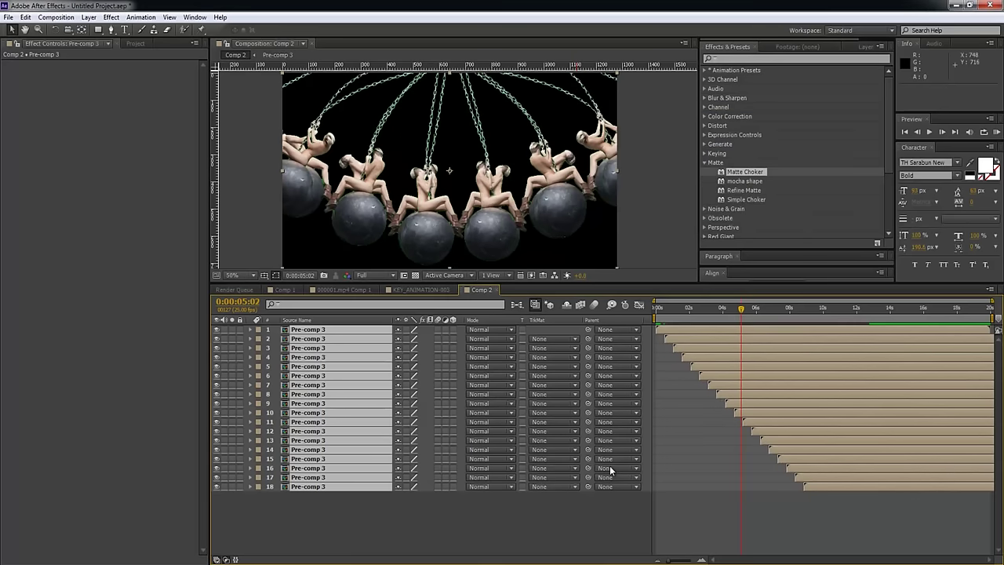
Scrub to 0:00:03:24 and play a RAM preview of the wider-spaced sequence.
drag(674, 310, 722, 310)
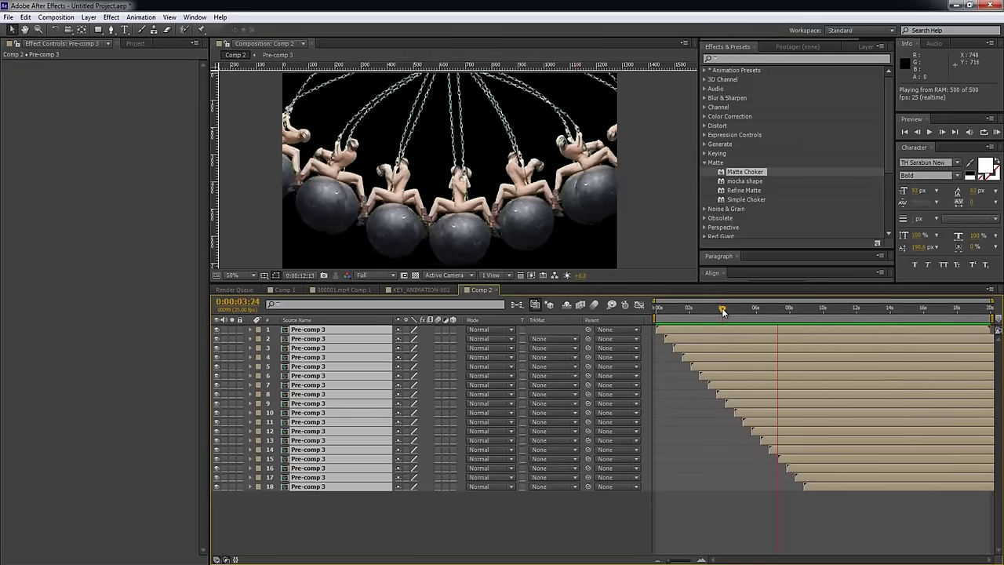
key(space)
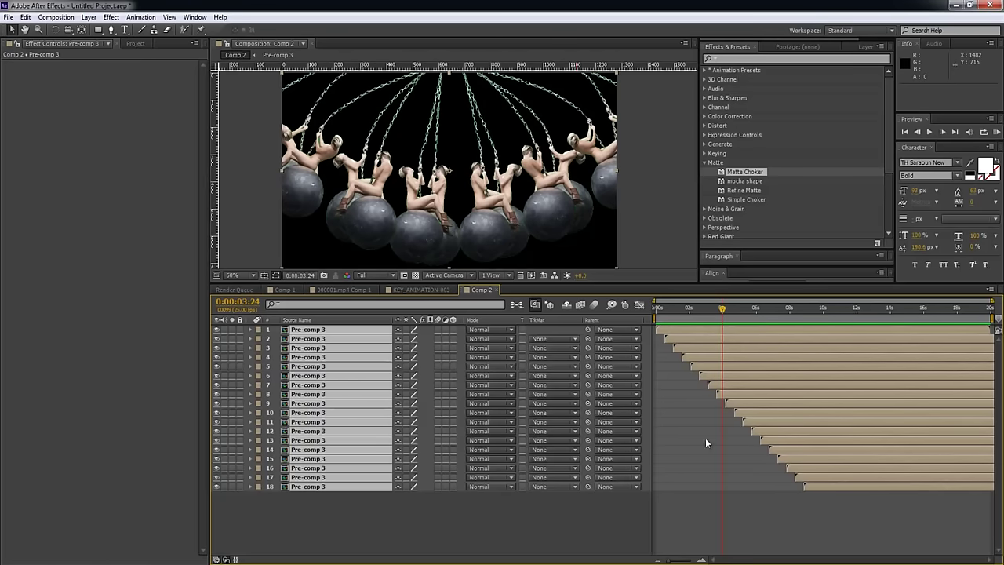
Add Comp 2 to the render queue and start a render with its default Comp 2.mov output.
click(734, 524)
click(8, 17)
mouse_move(90, 185)
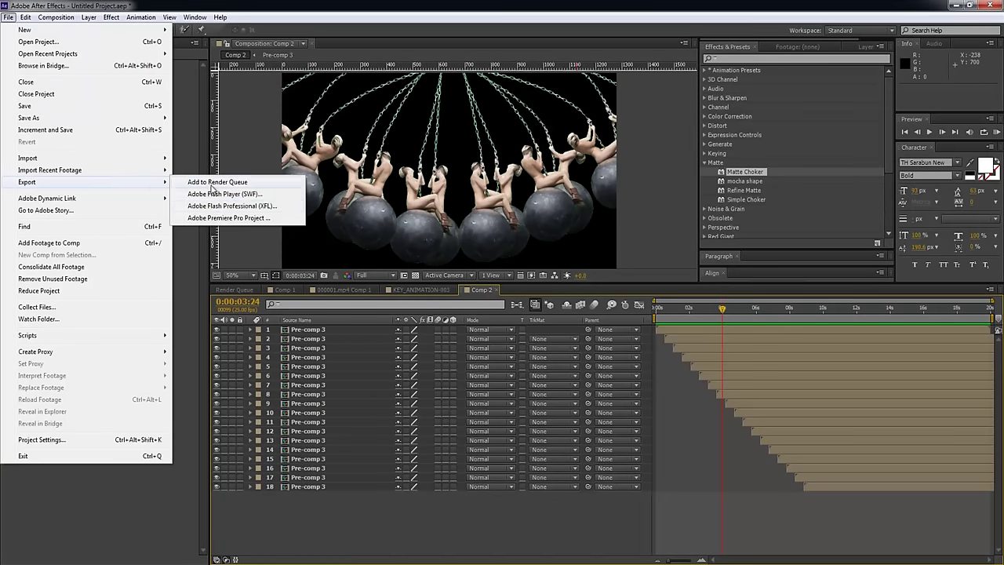
click(224, 185)
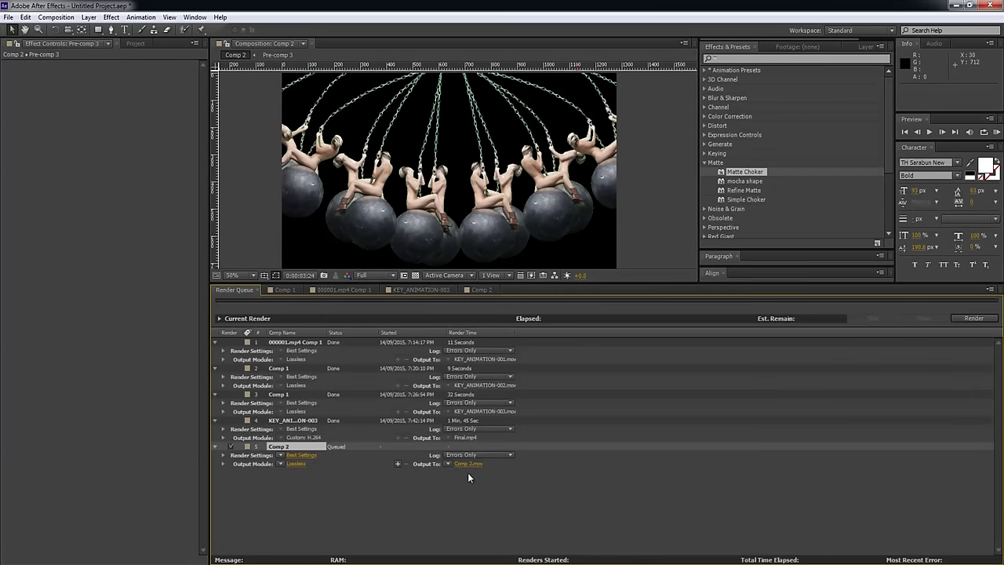
key(Return)
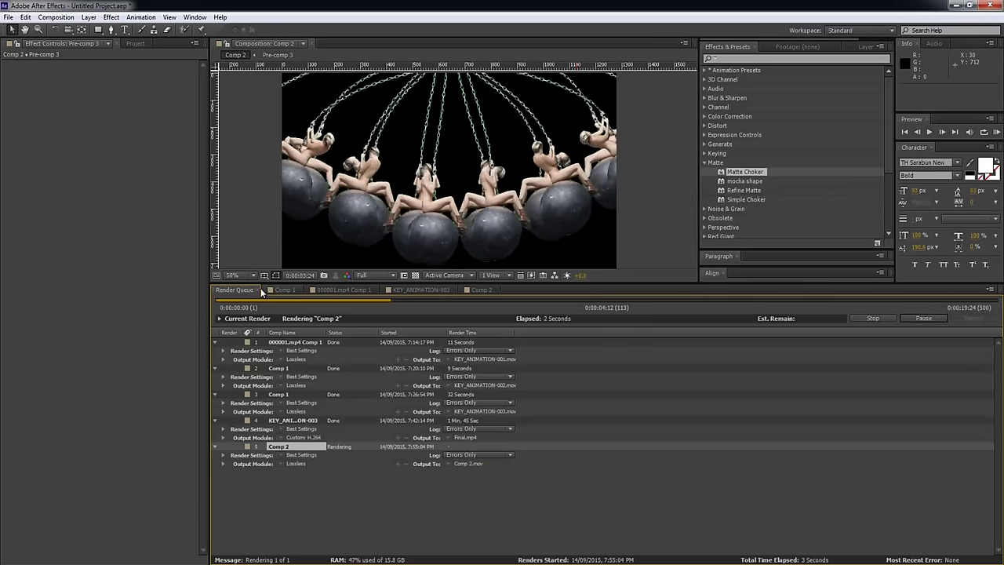
Stop the Comp 2 render and remove every item from the render queue.
click(871, 318)
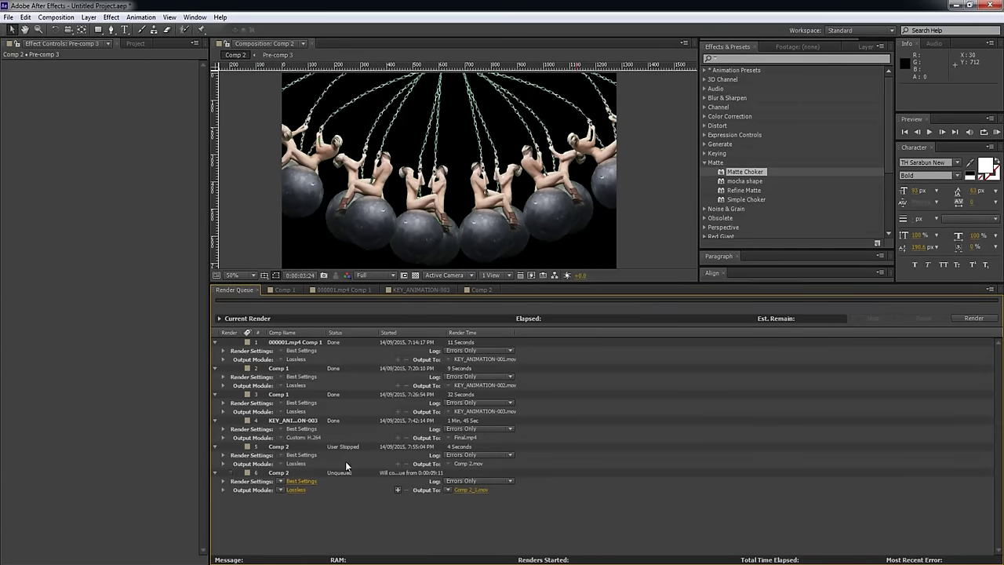
key(ctrl+a)
key(Delete)
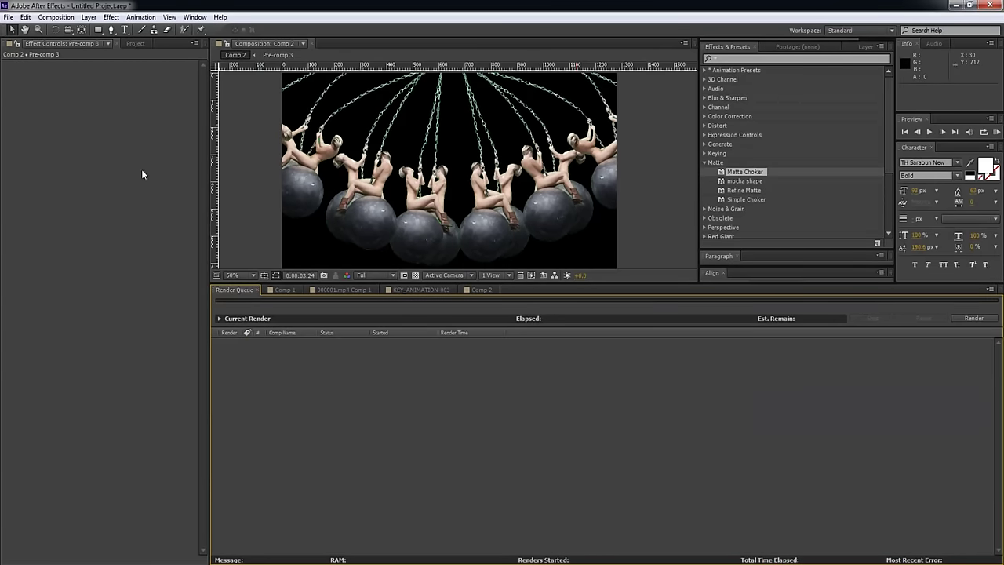
Open the Lossless output module template for editing and set its format to QuickTime.
click(25, 17)
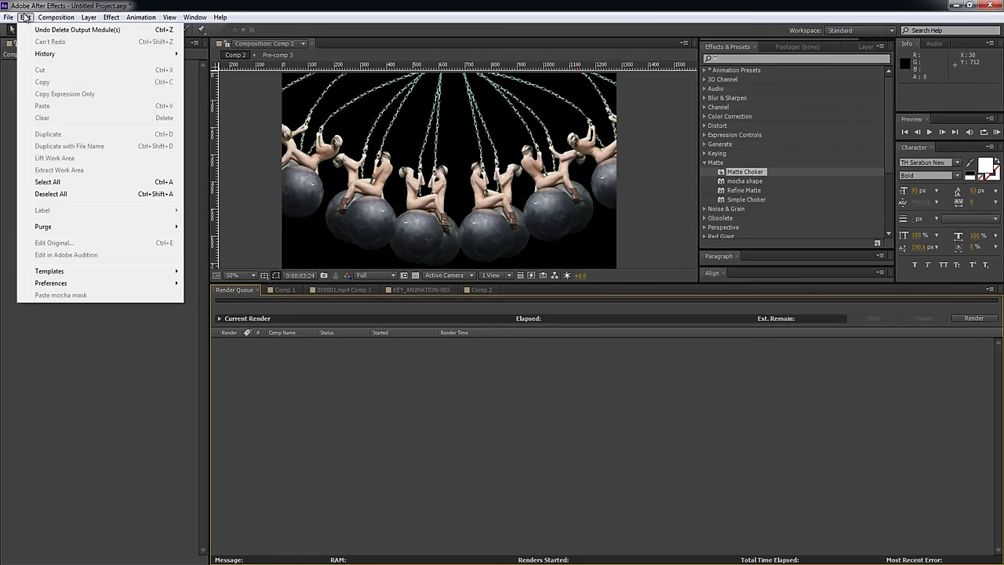
click(404, 466)
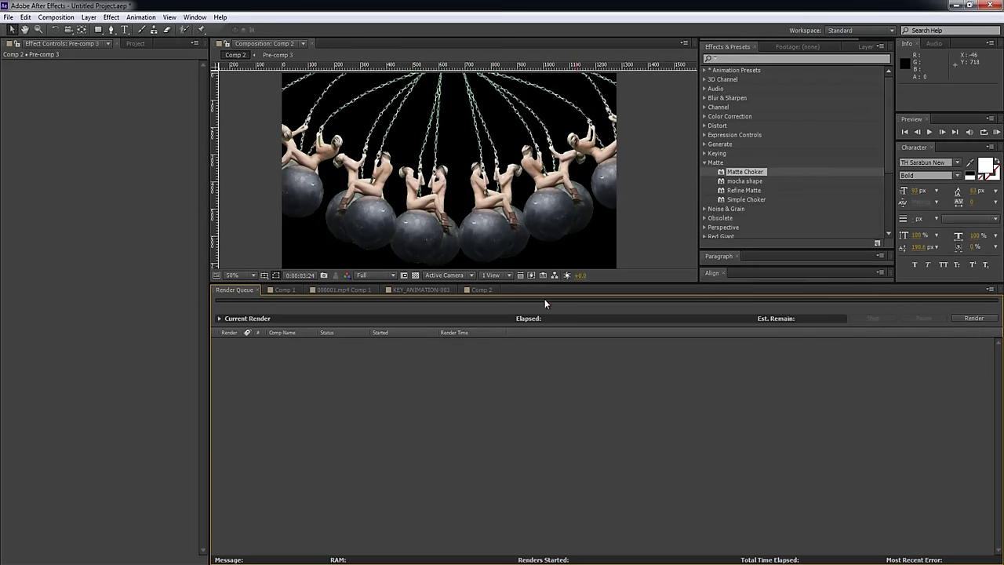
click(30, 18)
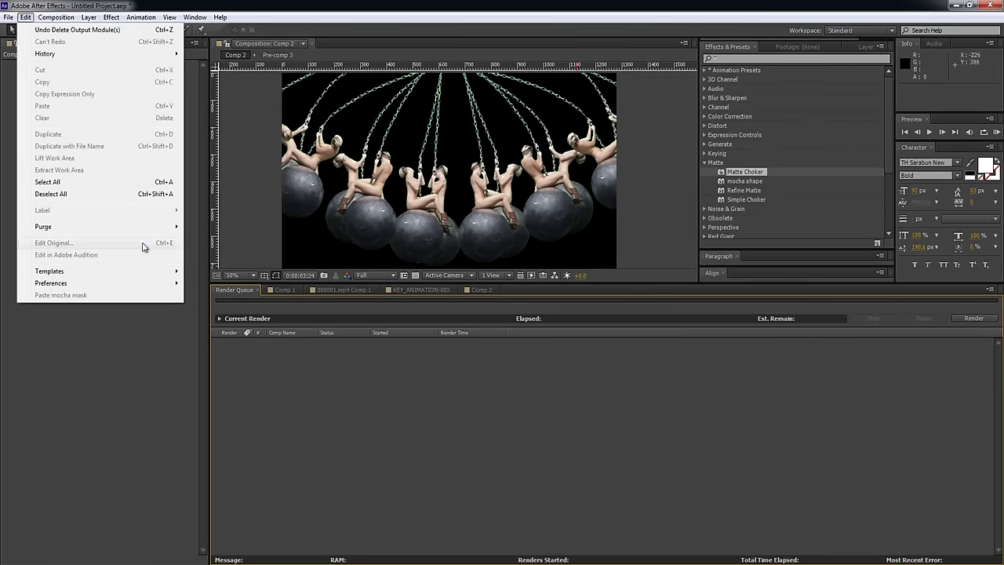
mouse_move(98, 276)
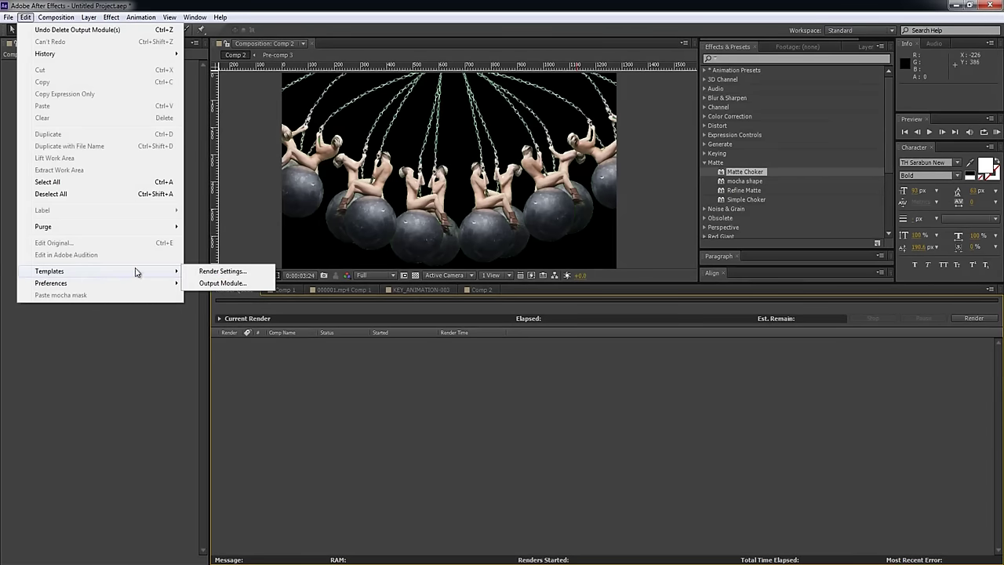
click(235, 283)
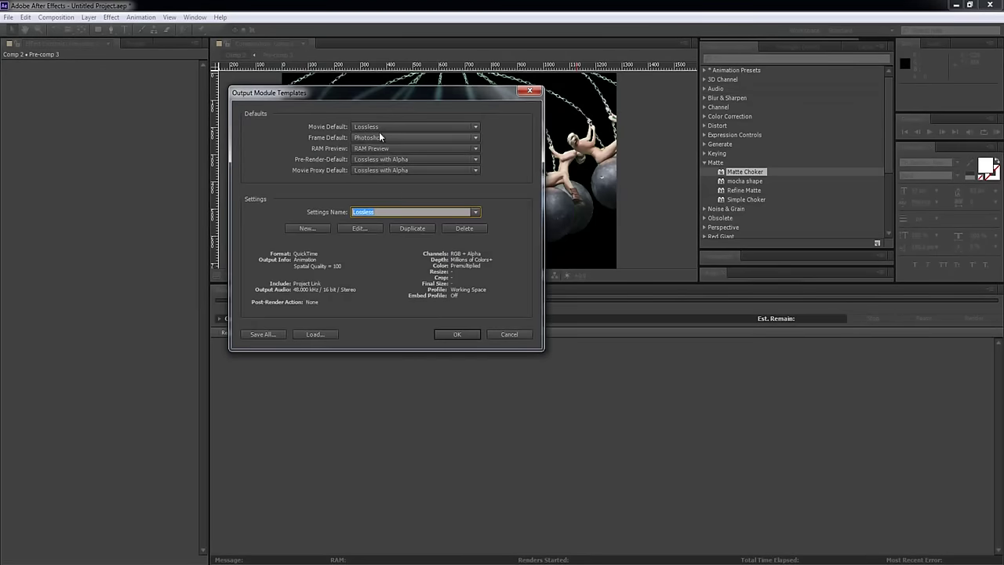
click(369, 229)
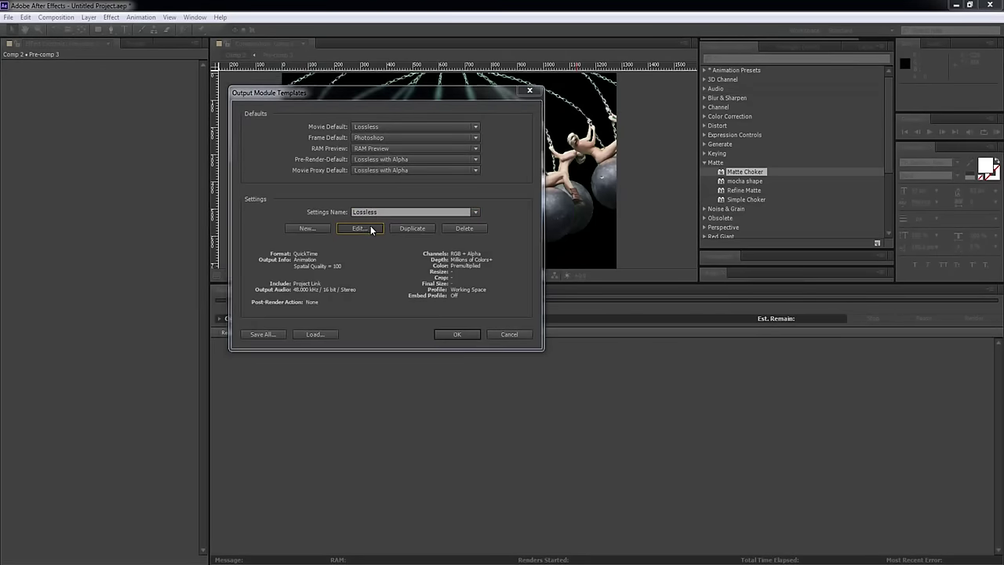
drag(118, 8, 188, 73)
click(183, 122)
click(185, 147)
click(185, 119)
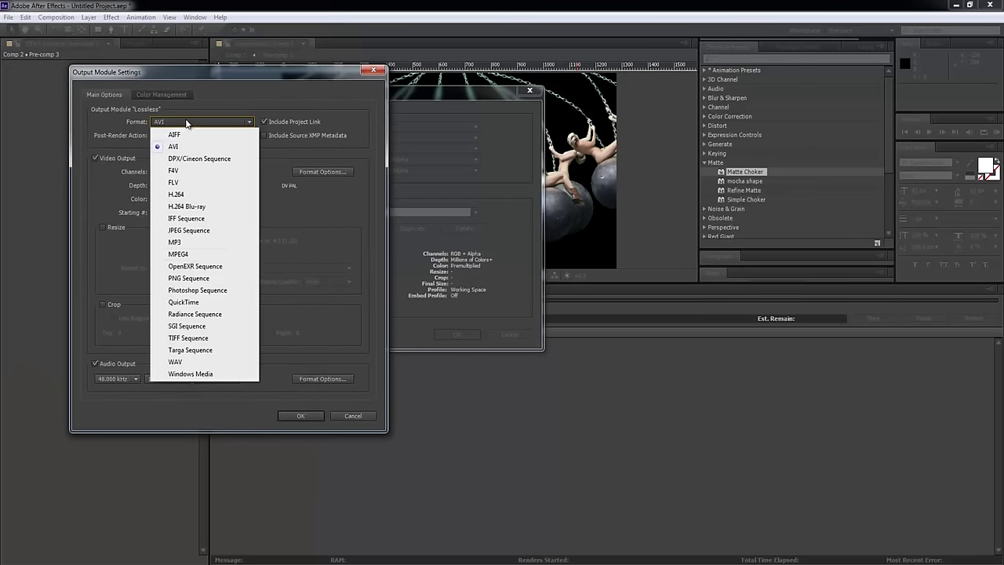
click(197, 303)
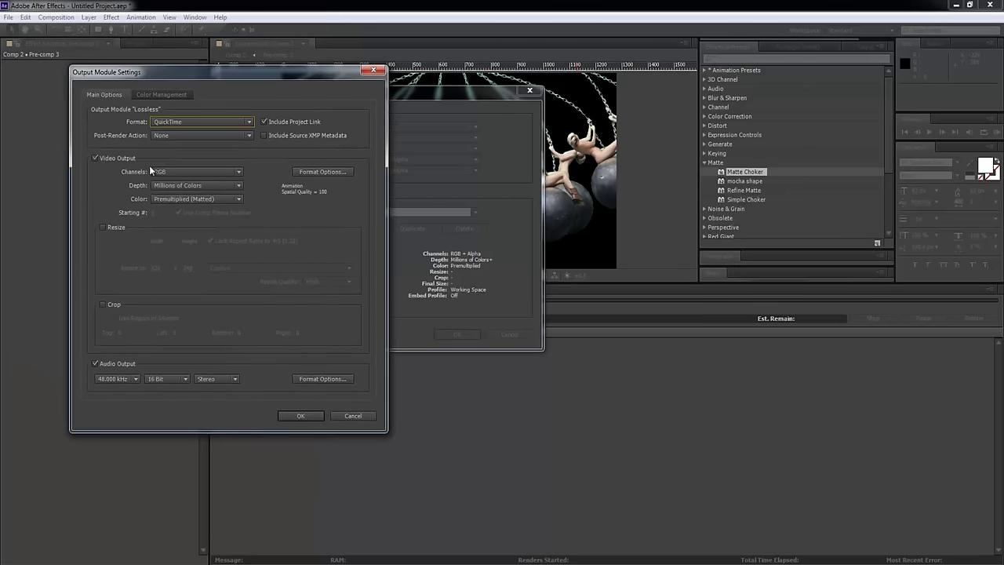
Set the Lossless template's video channels to RGB + Alpha and save the output module templates.
click(188, 172)
click(195, 208)
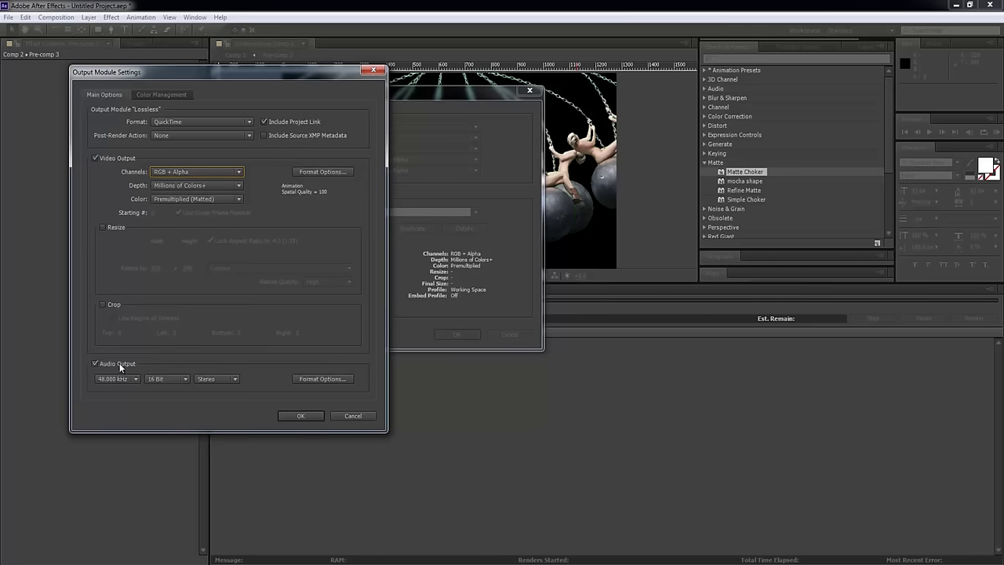
click(302, 415)
click(456, 334)
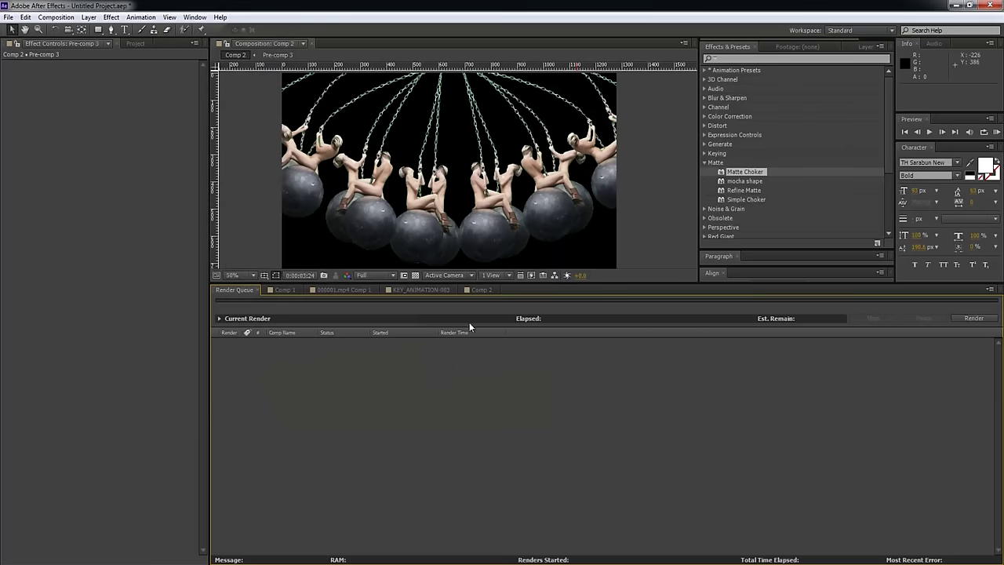
Queue Comp 2 with the Lossless output module, name the output V2_ANIMATION_001.mov, and render it.
click(481, 290)
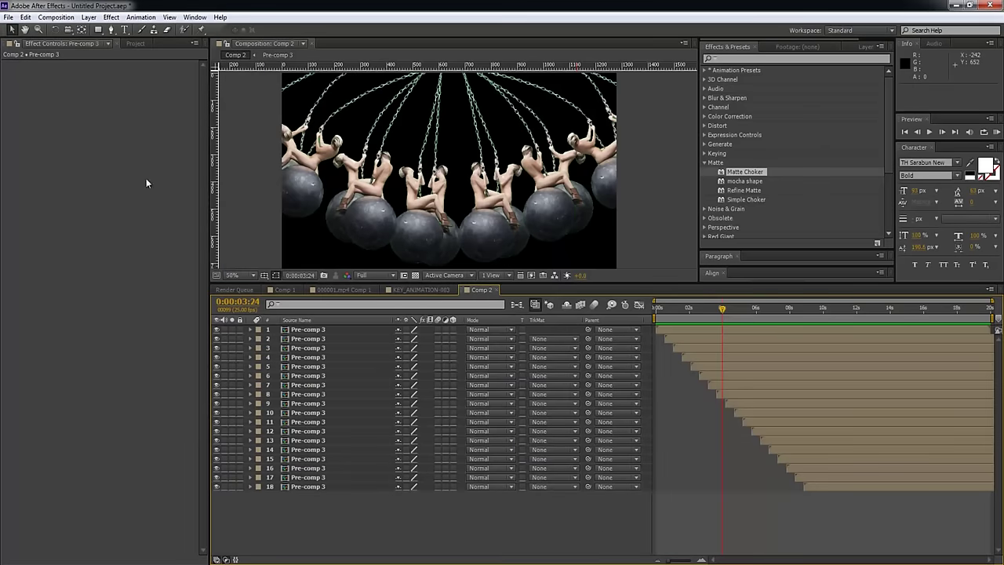
click(9, 17)
mouse_move(83, 182)
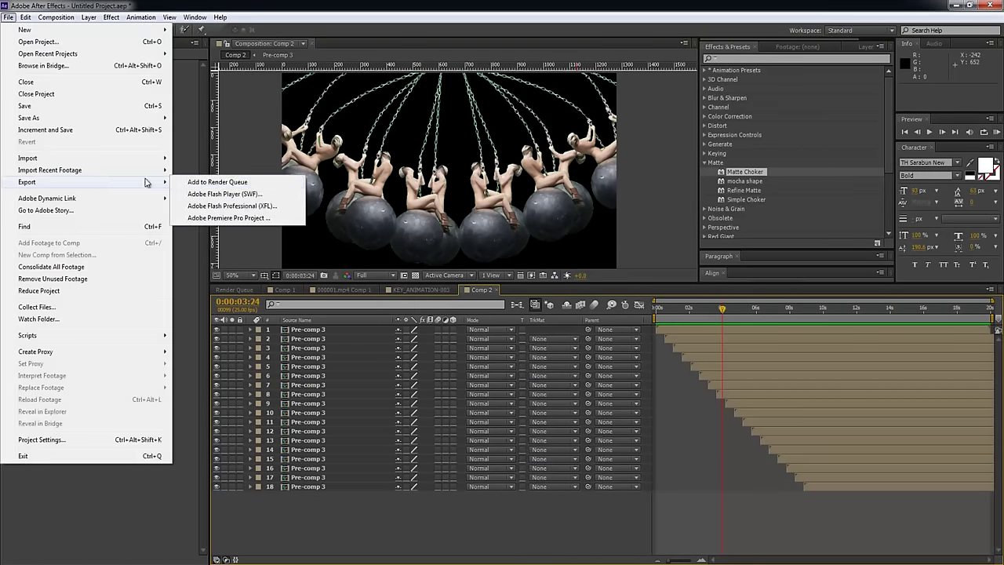
click(195, 183)
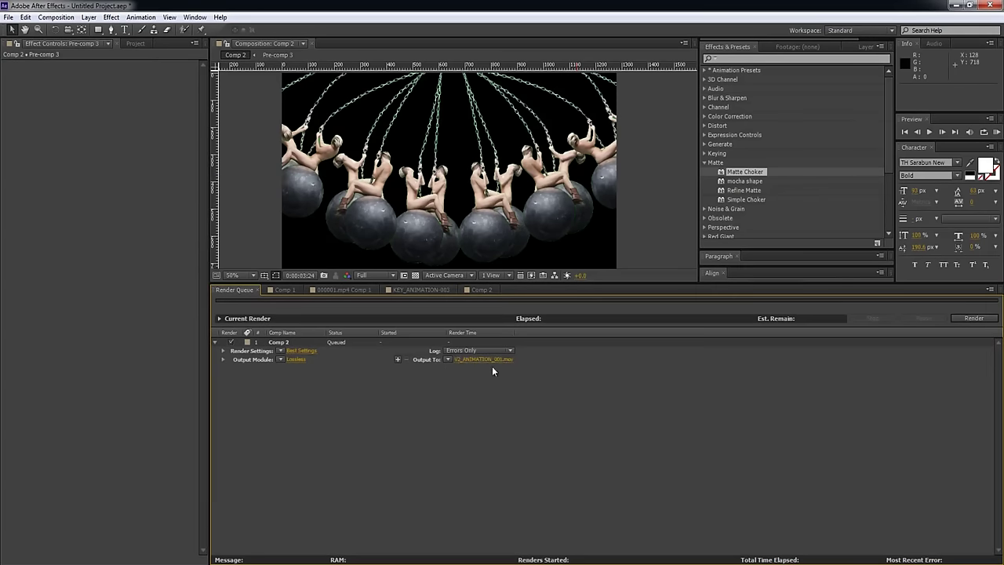
click(964, 319)
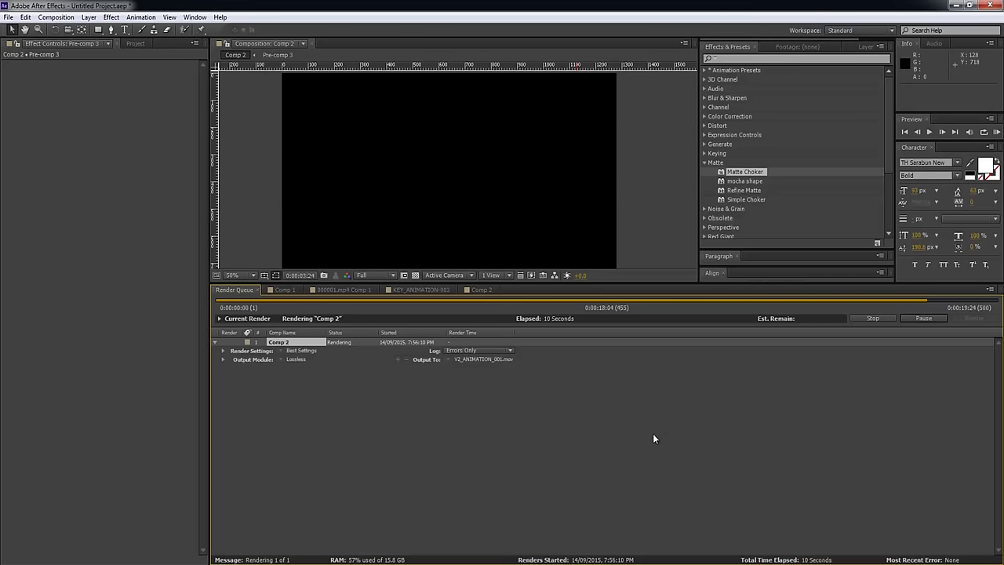
Import the rendered V2_ANIMATION_001.mov into the project.
click(480, 290)
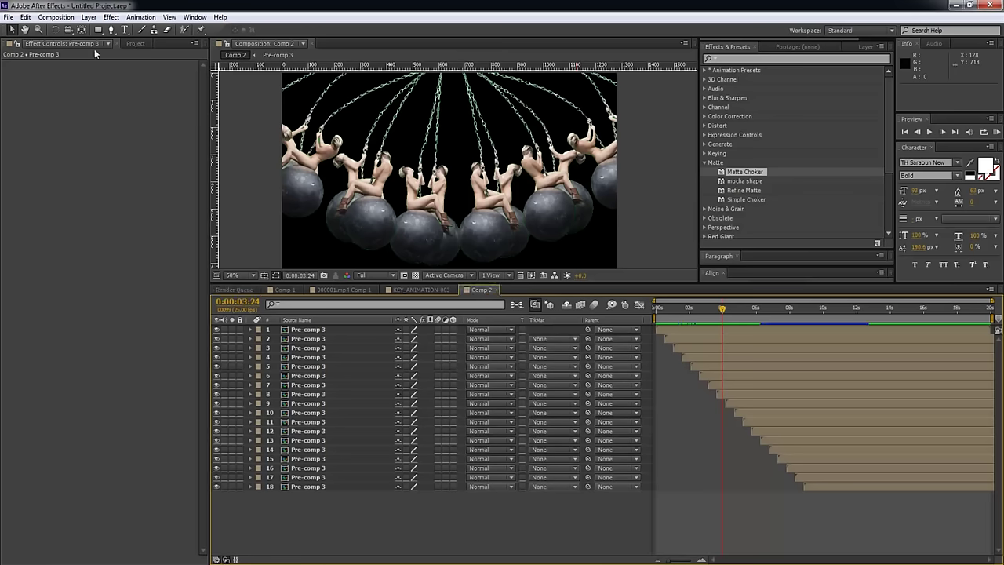
click(135, 44)
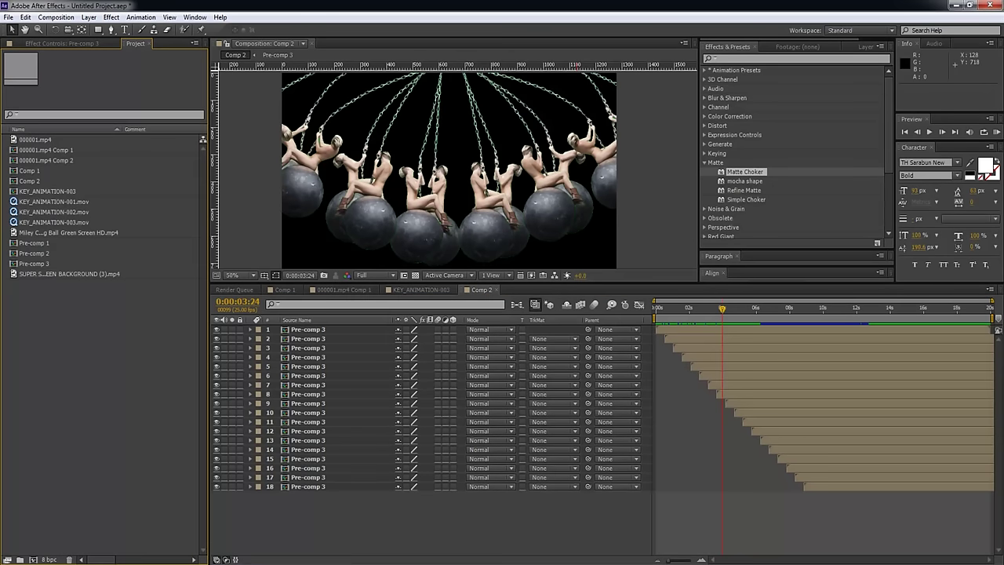
drag(0, 337, 90, 369)
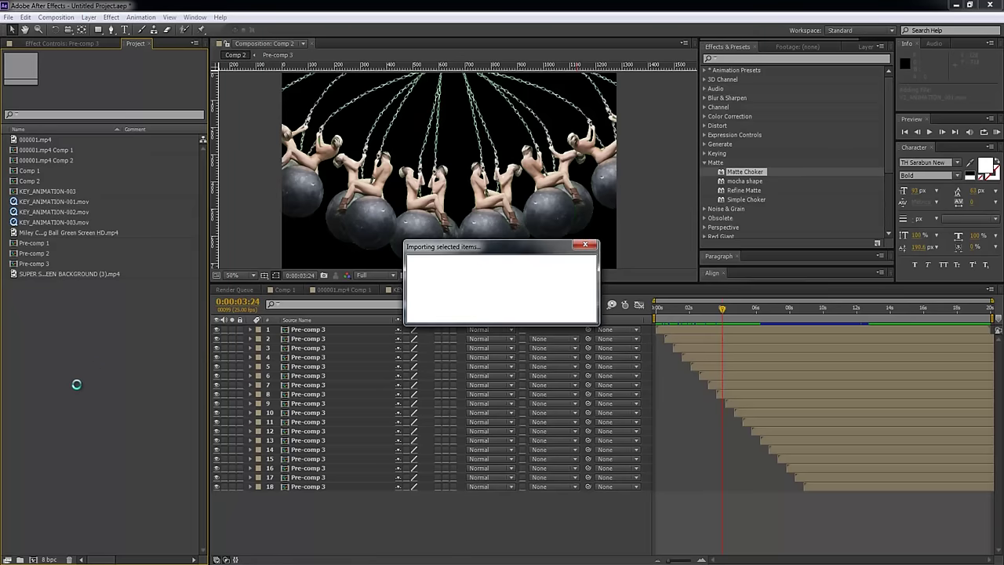
Create Comp 3 at 1280 x 720, 25 fps and 20 seconds, and add V2_ANIMATION_001.mov as its layer.
click(33, 559)
click(509, 333)
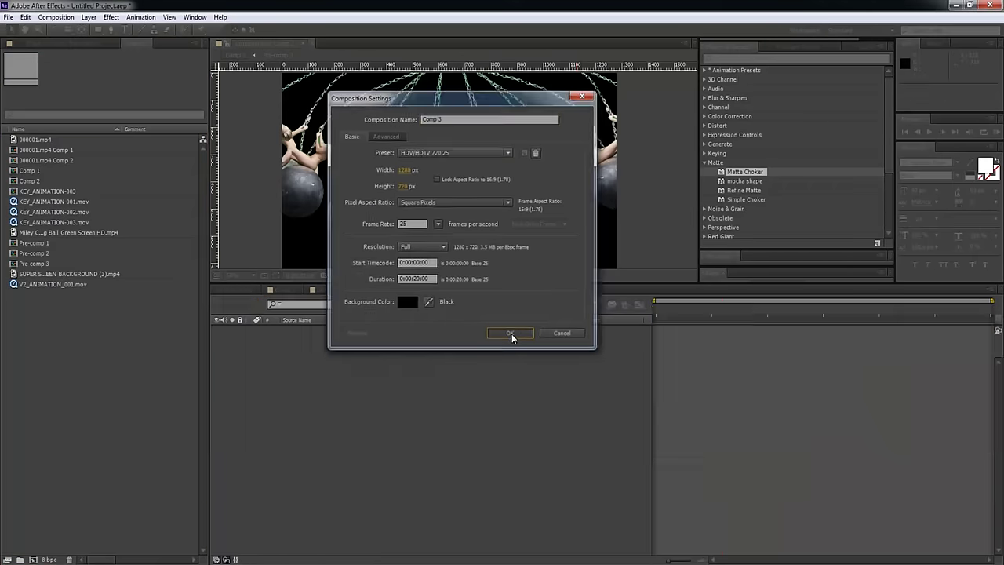
drag(54, 294, 627, 450)
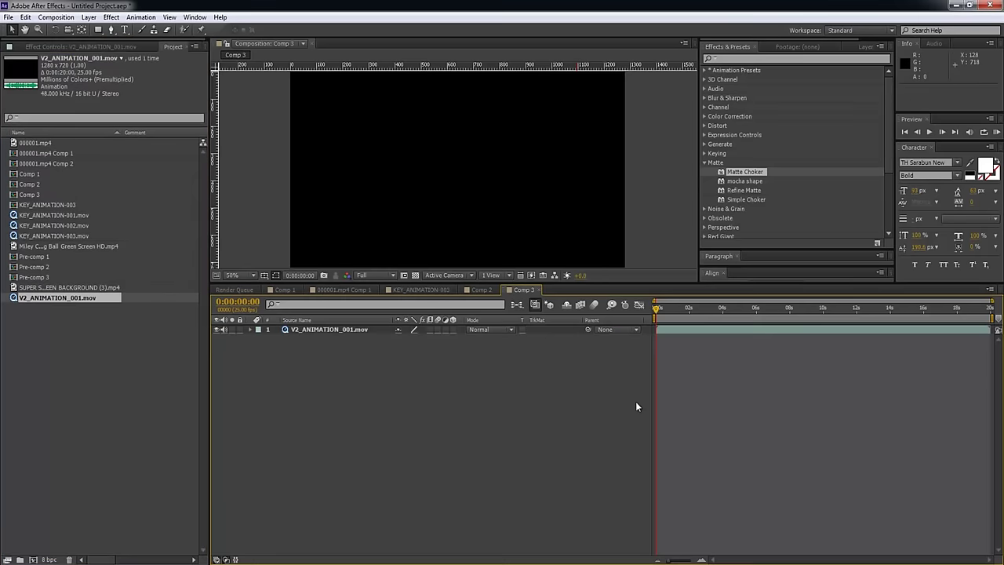
Scrub Comp 3 to 0:00:03:09 and play a RAM preview of the imported animation.
drag(665, 307, 713, 307)
key(KP_0)
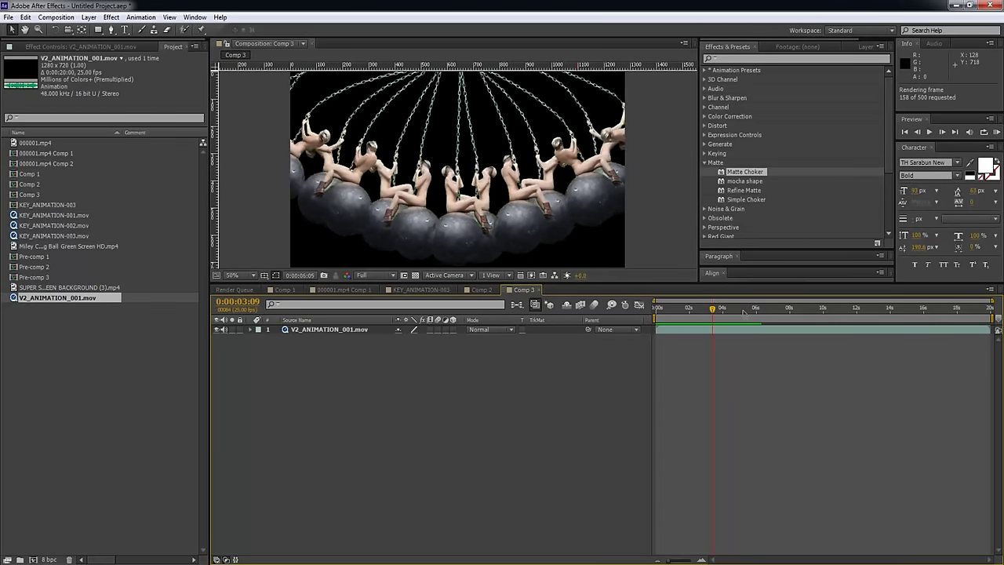
click(744, 310)
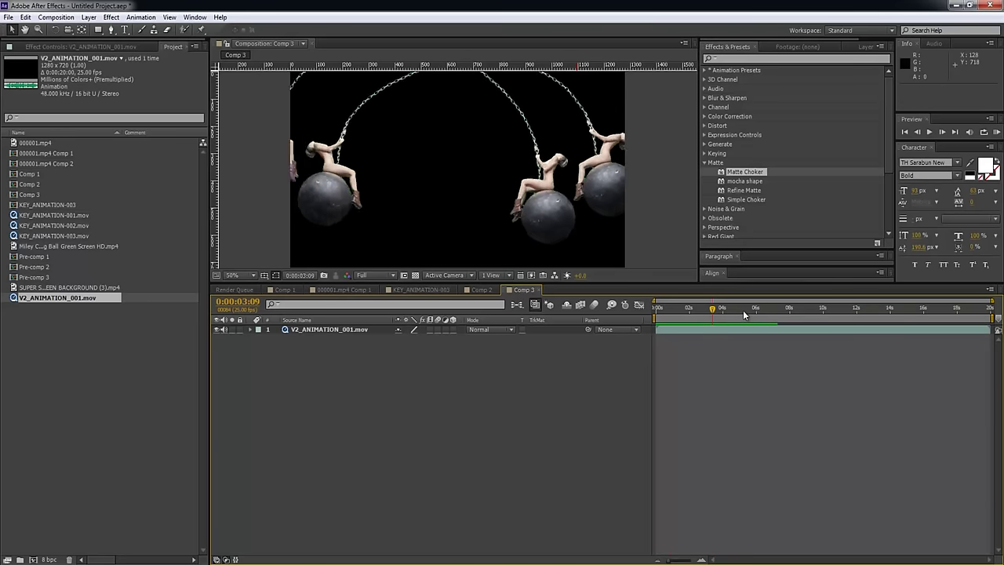
Duplicate the V2_ANIMATION_001.mov layer, rotate the copy -180°, and scrub to 0:00:08:13 to check the combination.
click(725, 330)
key(ctrl+d)
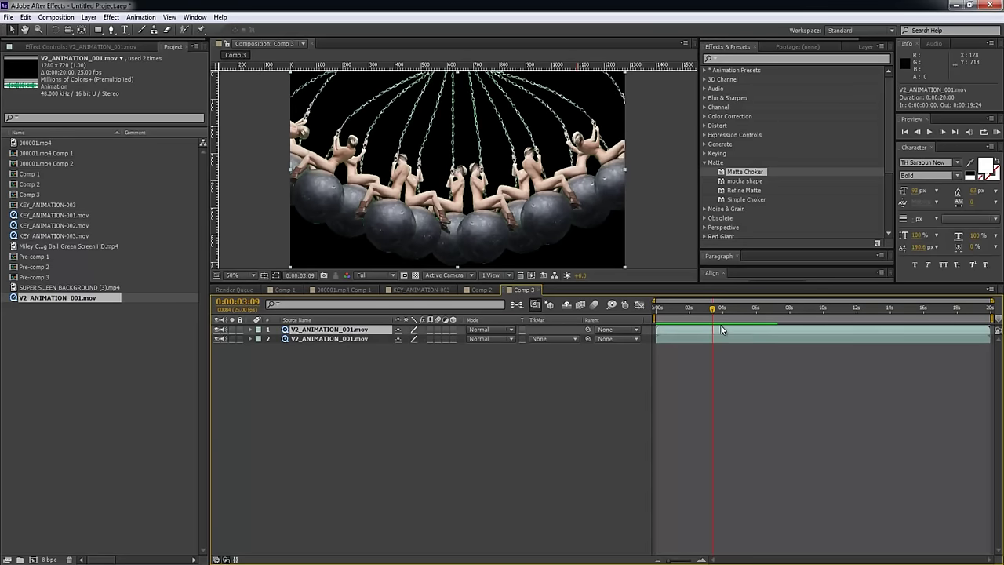
key(w)
drag(549, 225, 365, 118)
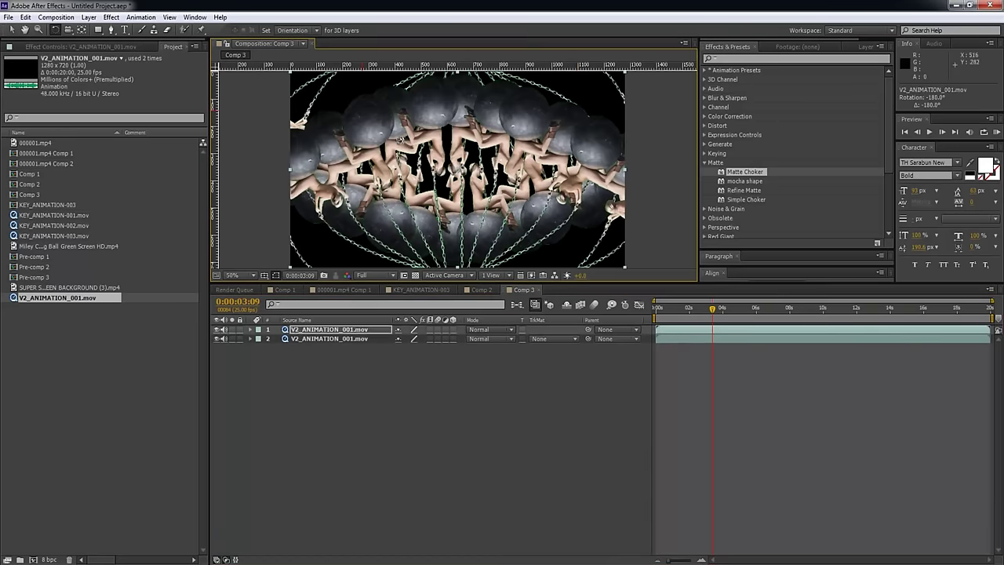
click(672, 374)
key(v)
drag(681, 313, 798, 315)
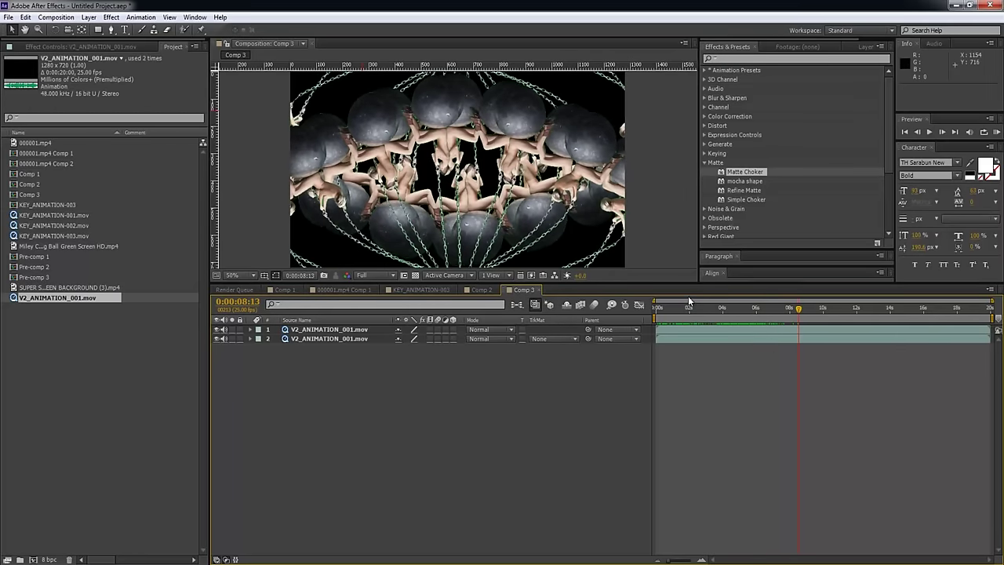
Enlarge the composition viewer and delete the rotated duplicate layer from Comp 3.
drag(694, 281, 733, 365)
click(733, 412)
key(Delete)
Scrub through the remaining layer from the start to 0:00:13:13, and return to 0:00:08:12.
click(664, 392)
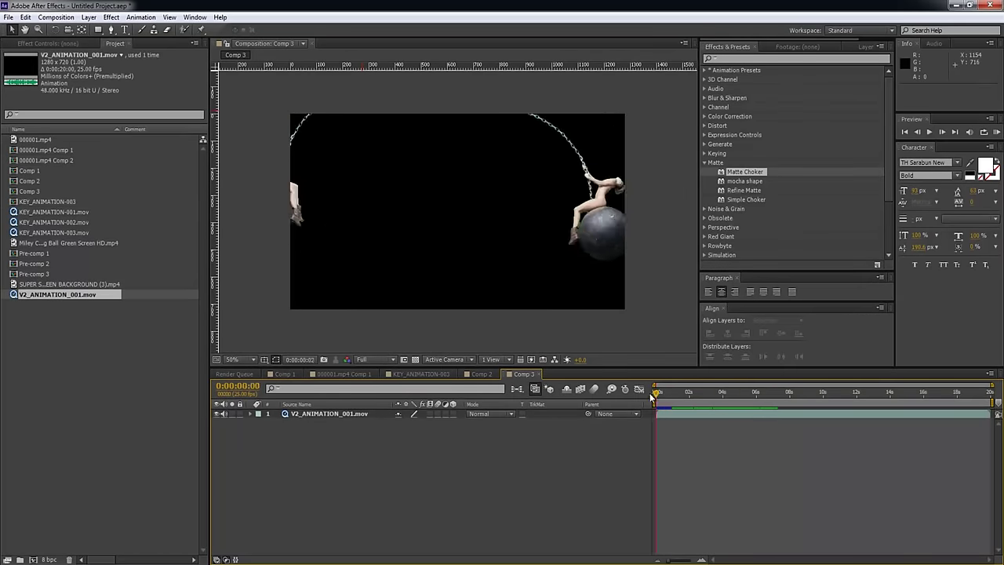
drag(665, 396, 867, 427)
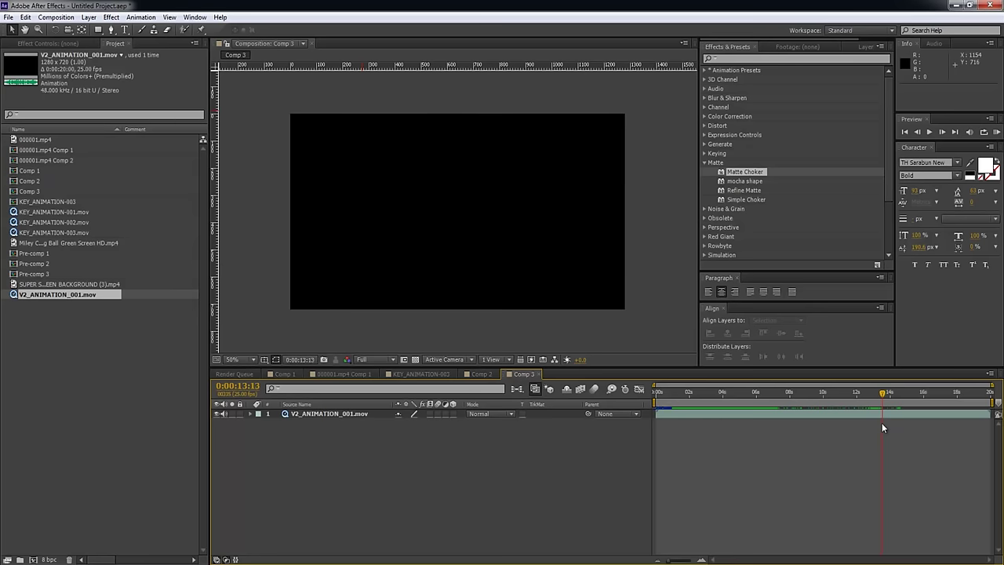
click(695, 404)
drag(695, 404, 798, 407)
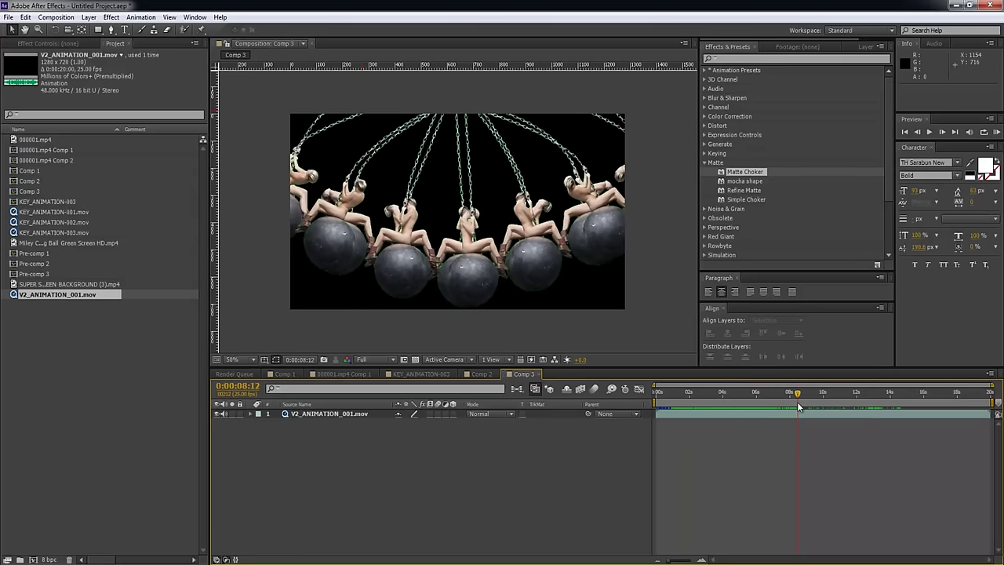
Try moving the V2_ANIMATION_001.mov layer within the frame and scaling it down to about 26%.
click(732, 412)
drag(406, 205, 406, 236)
key(ctrl+z)
click(680, 418)
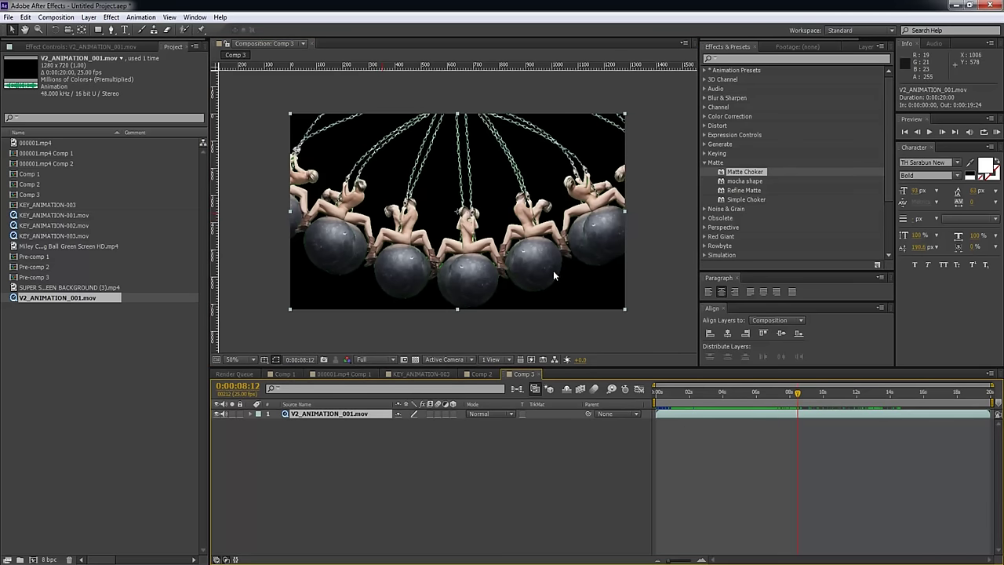
drag(626, 308, 502, 253)
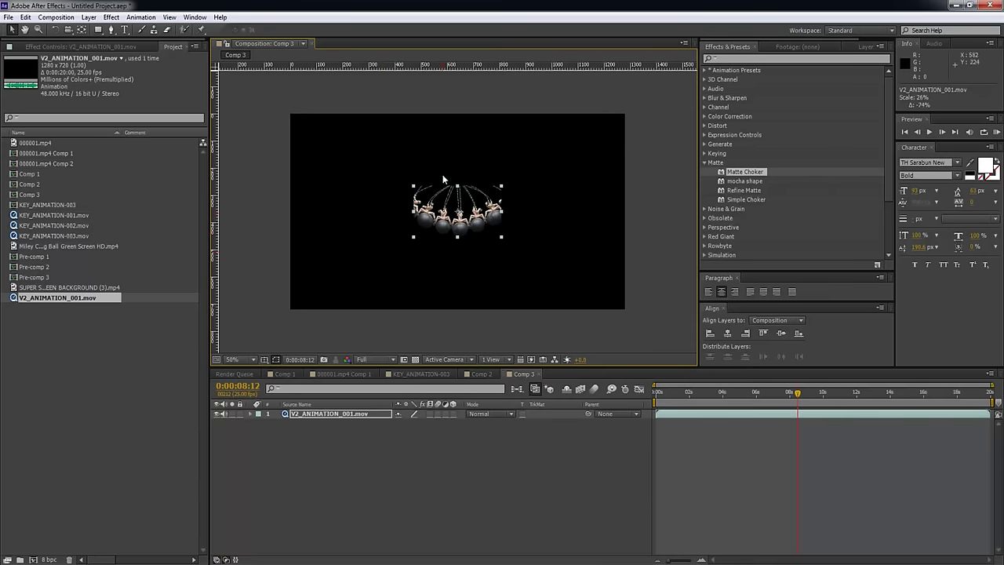
key(ctrl+z)
drag(545, 285, 420, 285)
key(ctrl+z)
At 0:00:06:05, mask the V2_ANIMATION_001.mov layer with a rectangle covering the lower half of the frame.
drag(720, 393, 759, 395)
click(103, 31)
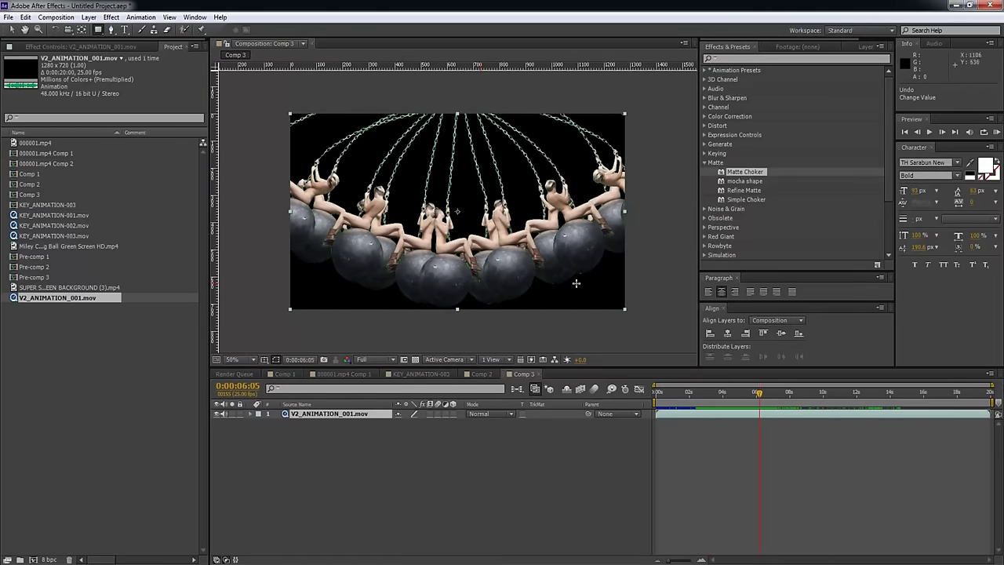
drag(624, 312, 280, 201)
key(v)
click(670, 426)
Duplicate the masked layer, flip the copy vertically with scale 100, -100%, and move it up to position 640, 300.
click(667, 412)
key(ctrl+d)
key(a)
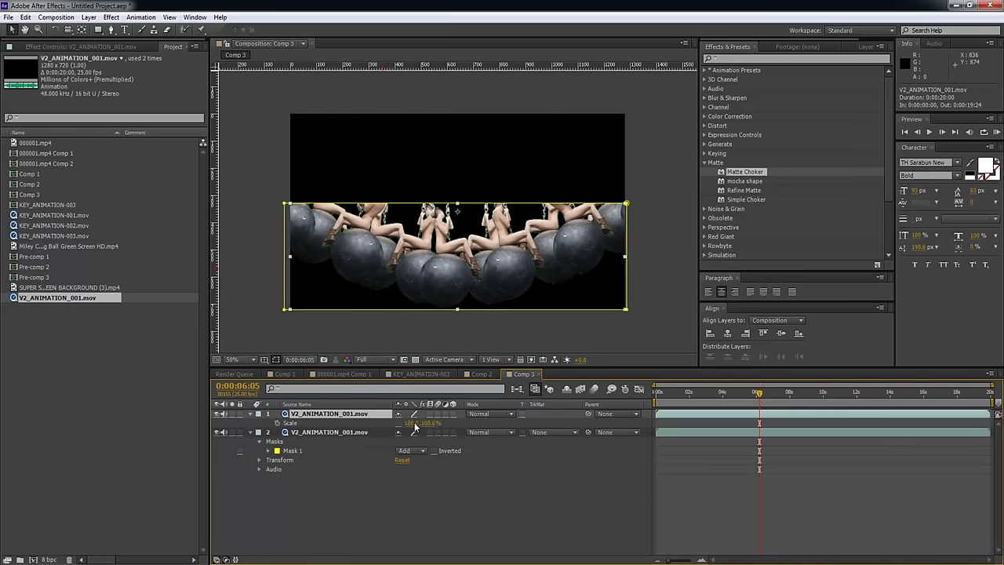
click(438, 427)
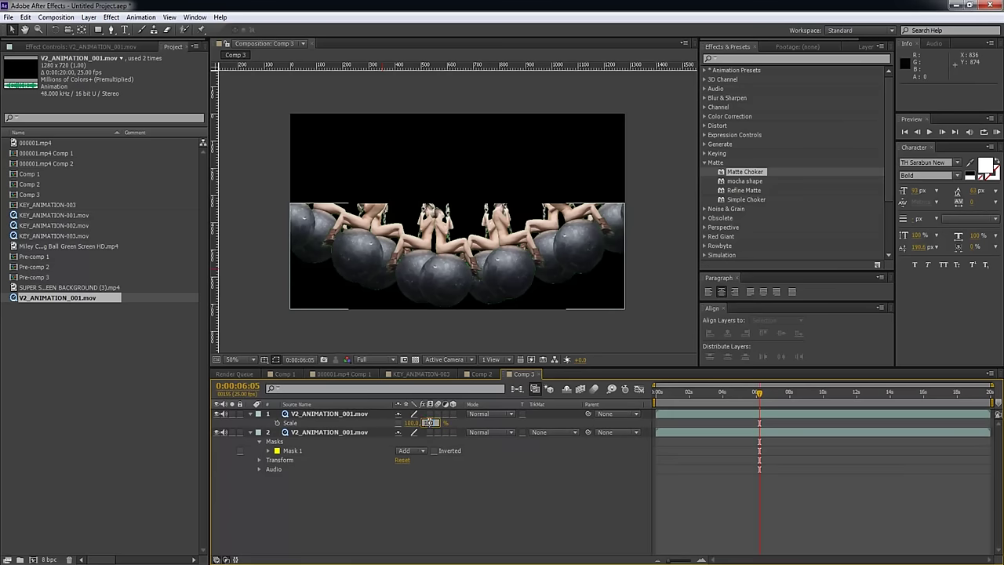
key(Return)
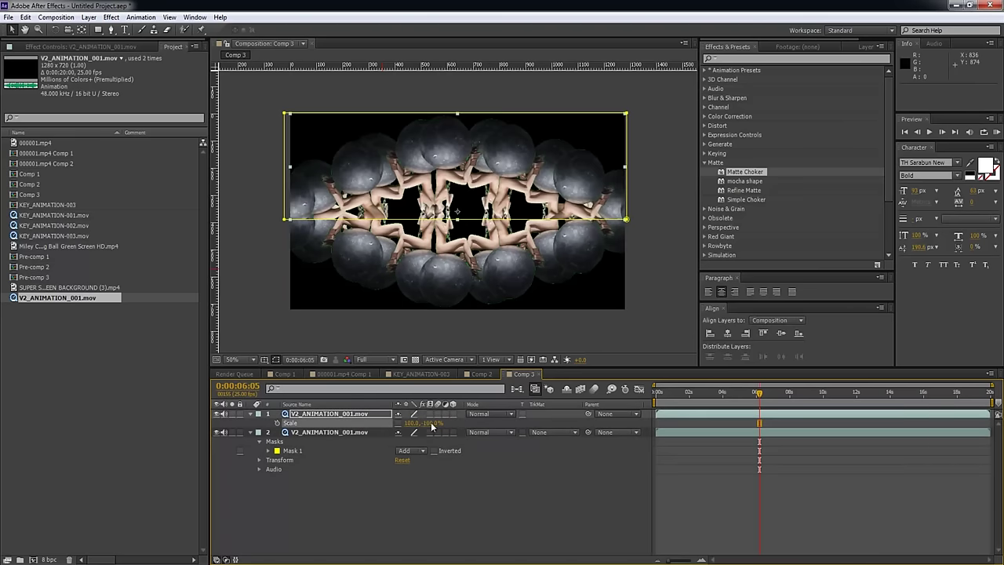
mouse_move(553, 169)
mouse_down()
mouse_move(553, 141)
mouse_move(554, 154)
mouse_up()
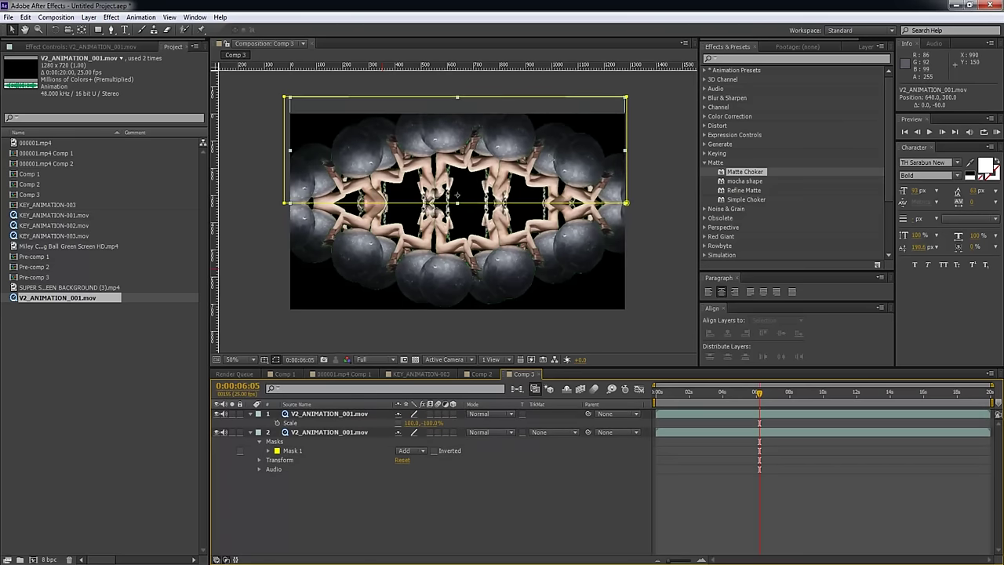
Select both layers and nudge them down together until their shared seam sits at the frame's vertical centre.
click(651, 269)
key(ctrl+a)
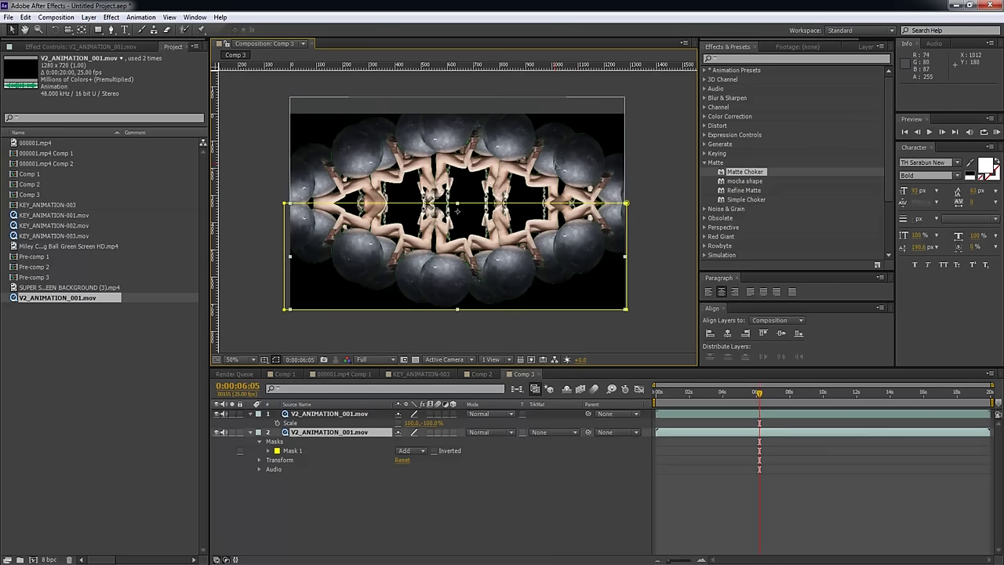
key(Down)
key(Down)
key(Down)
key(Down)
key(Down)
key(Down)
key(Down)
key(Down)
key(Down)
key(Down)
key(Down)
key(Down)
key(Down)
key(Down)
key(Down)
key(Down)
key(Down)
key(Down)
key(Down)
key(Down)
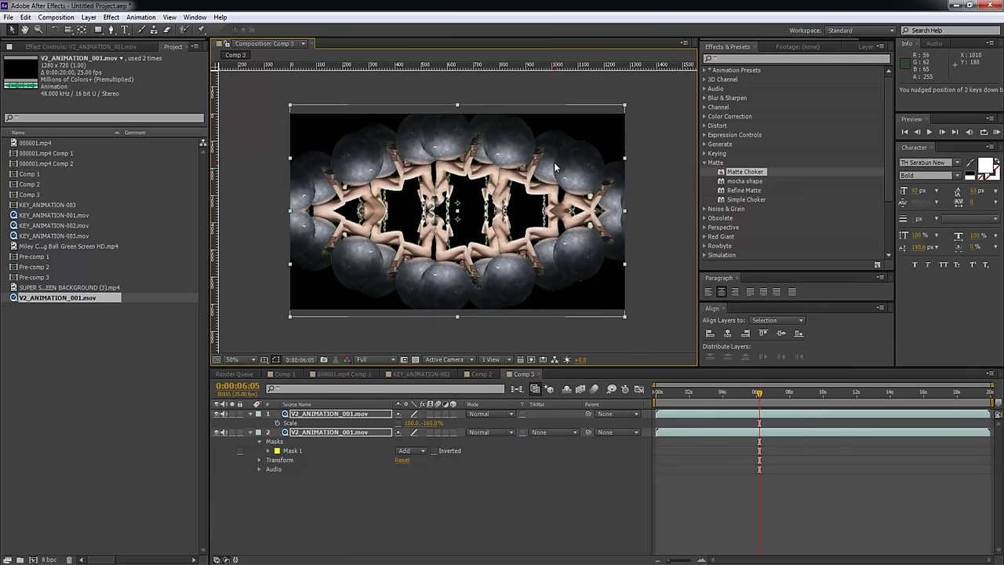
key(Up)
key(Up)
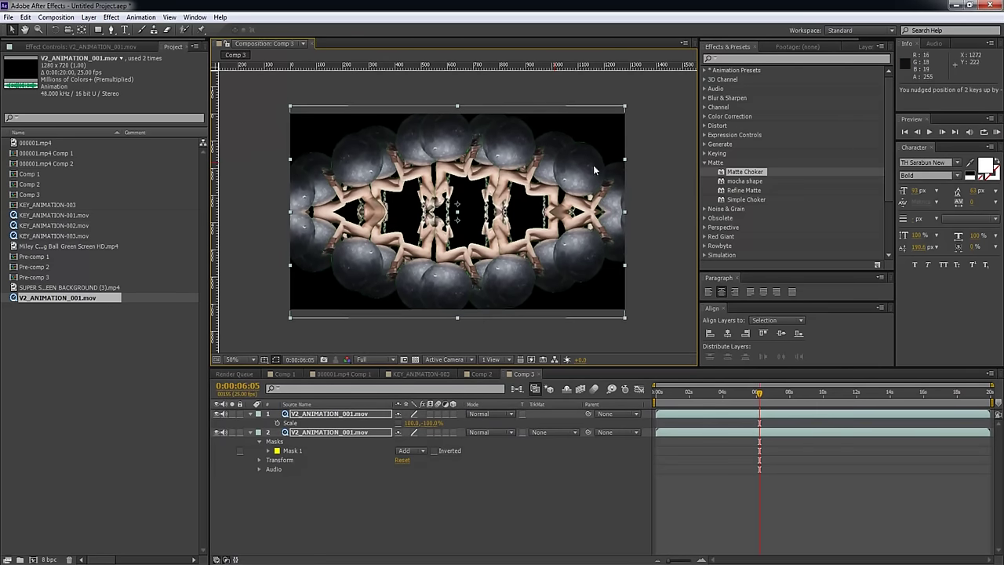
Scrub the mirrored pair to 0:00:10:10 and pre-compose both layers with all attributes moved into the new composition.
click(703, 471)
click(664, 394)
drag(710, 402, 830, 391)
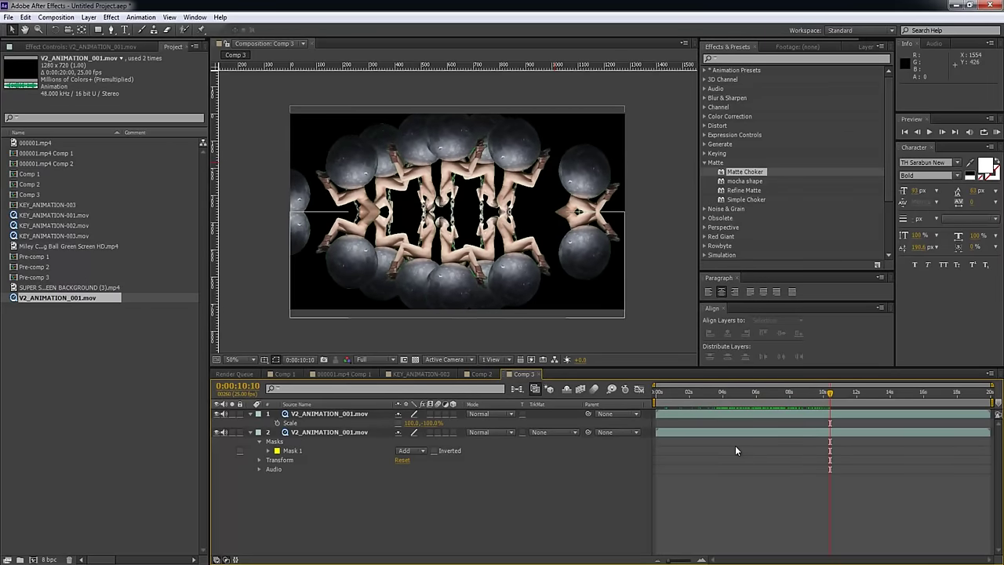
key(ctrl+a)
key(ctrl+shift+c)
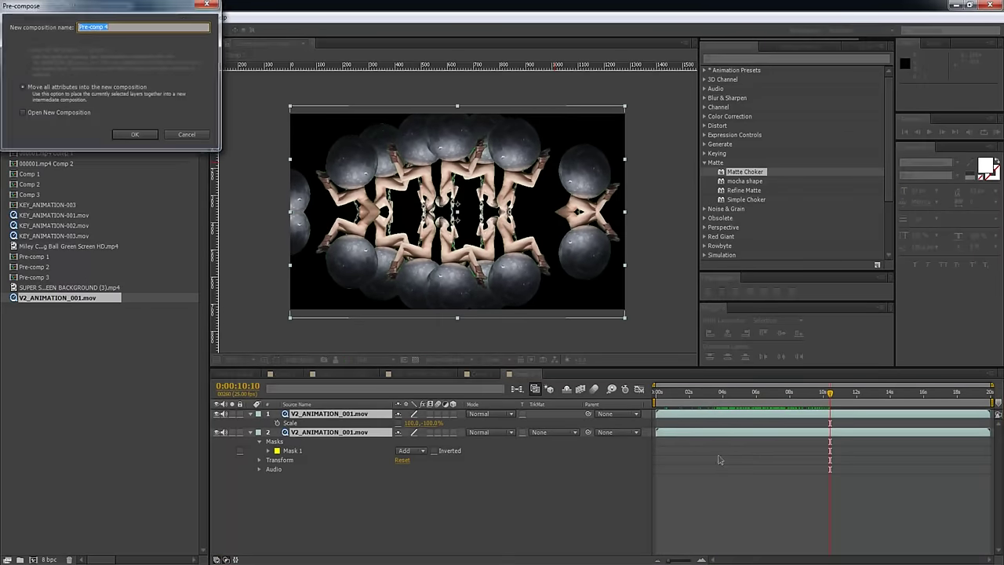
key(Return)
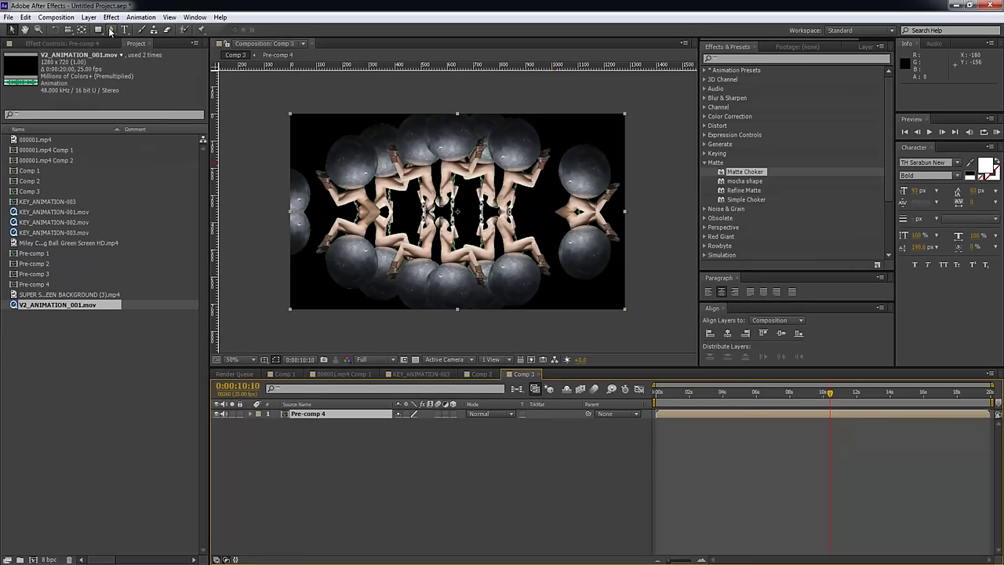
Mask the pre-composed layer with a full-height rectangle about 716 px wide that keeps the image's left part.
drag(288, 113, 476, 319)
click(467, 359)
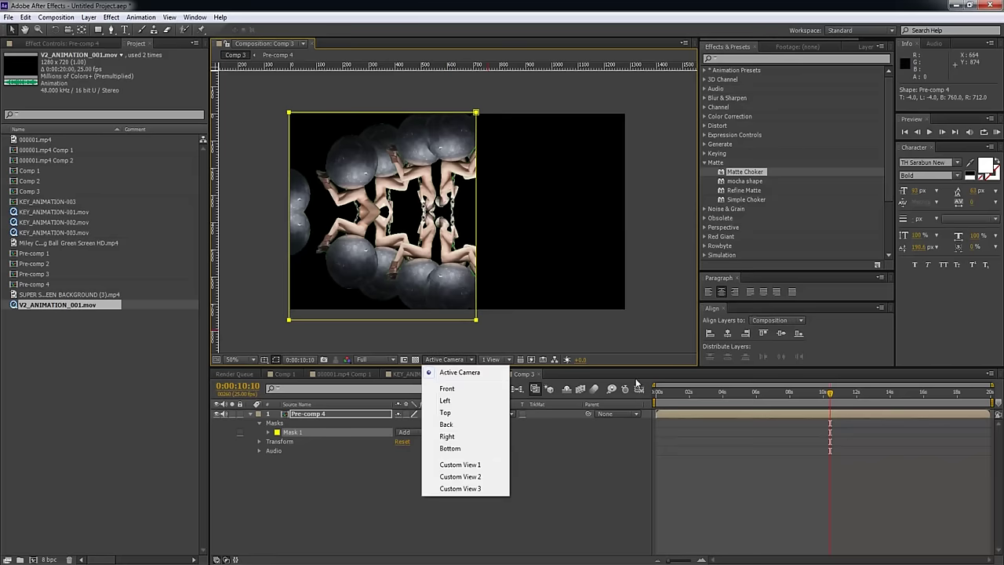
click(678, 424)
Duplicate the masked pre-comp layer and flip the copy horizontally by setting its scale to -100, 100%.
click(684, 413)
key(ctrl+d)
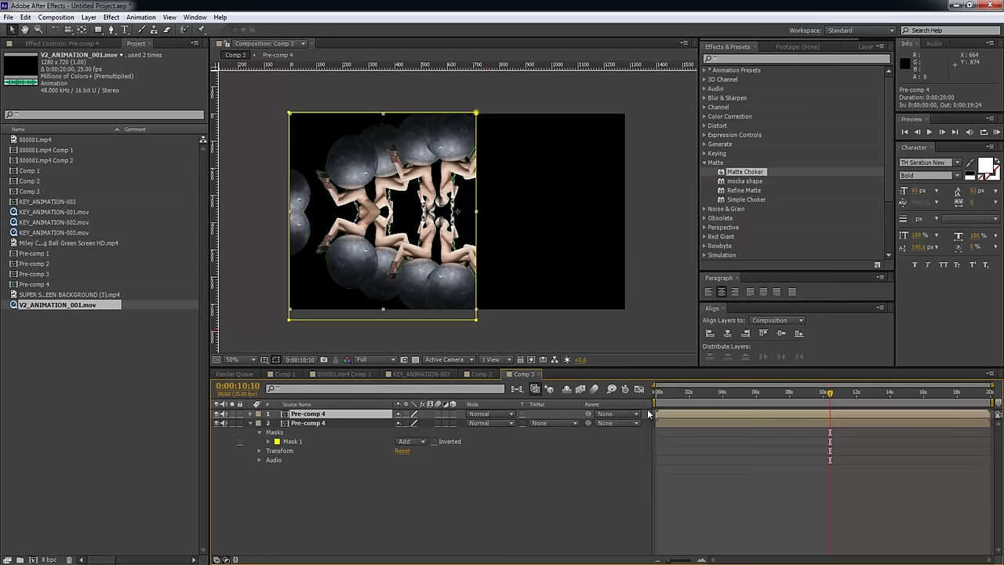
key(s)
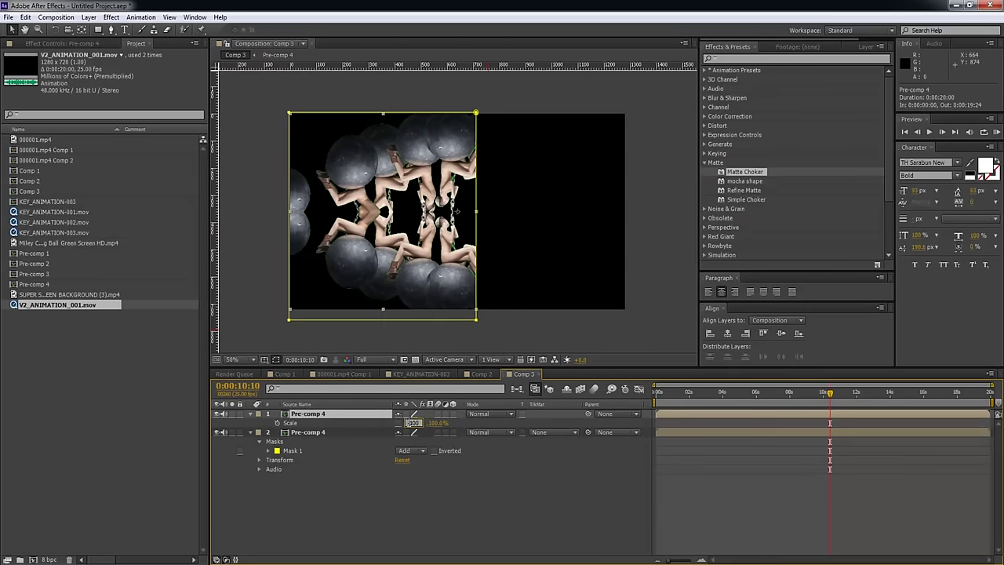
text(-100)
key(Return)
Shift the two mirrored pre-comp layers outward, placing the original at position 570, 360, so the halves meet at the frame's centre.
click(490, 359)
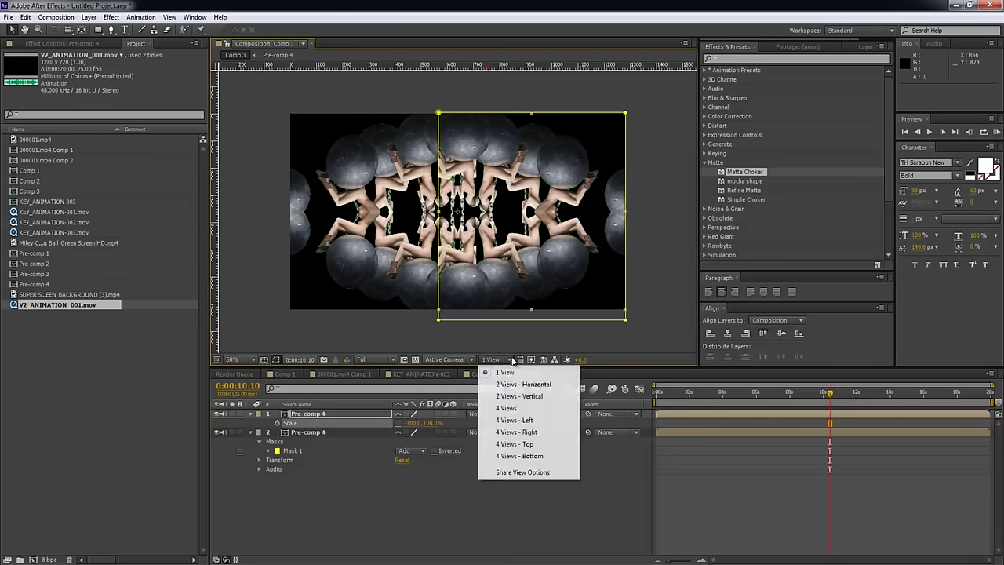
click(487, 339)
drag(481, 276, 422, 282)
key(ctrl+a)
Run a RAM preview of the four-way mirrored animation in Comp 3.
click(731, 524)
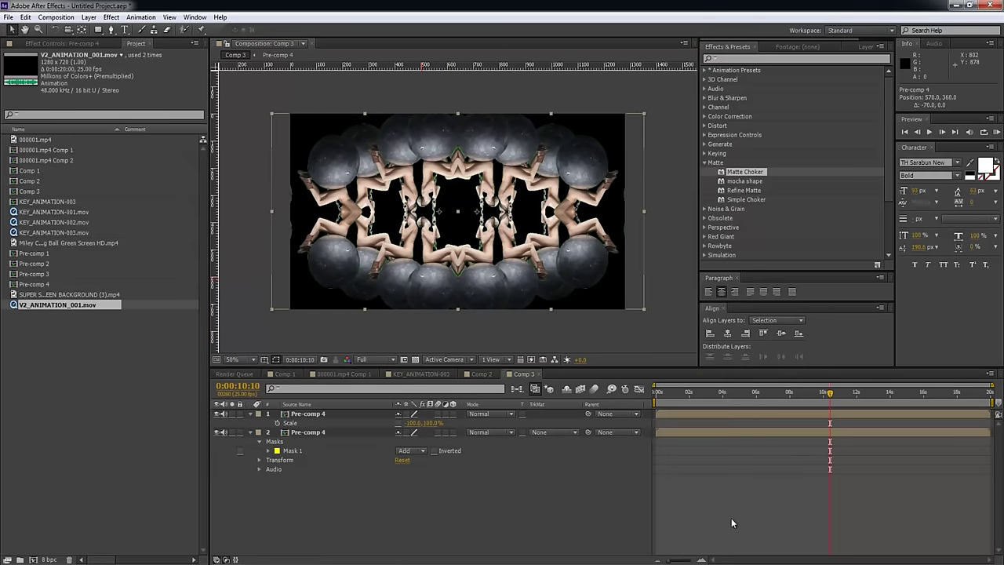
key(KP_0)
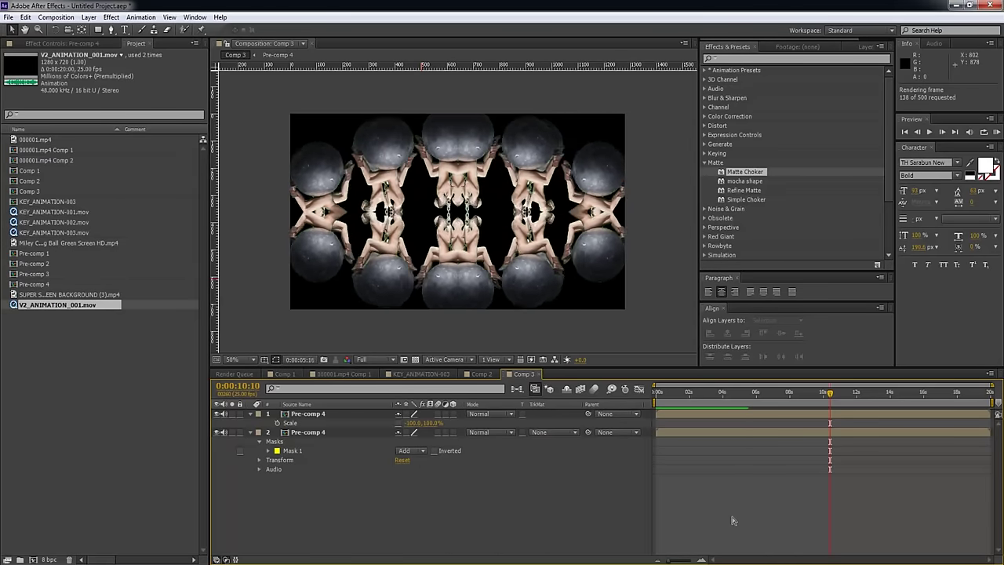
click(732, 516)
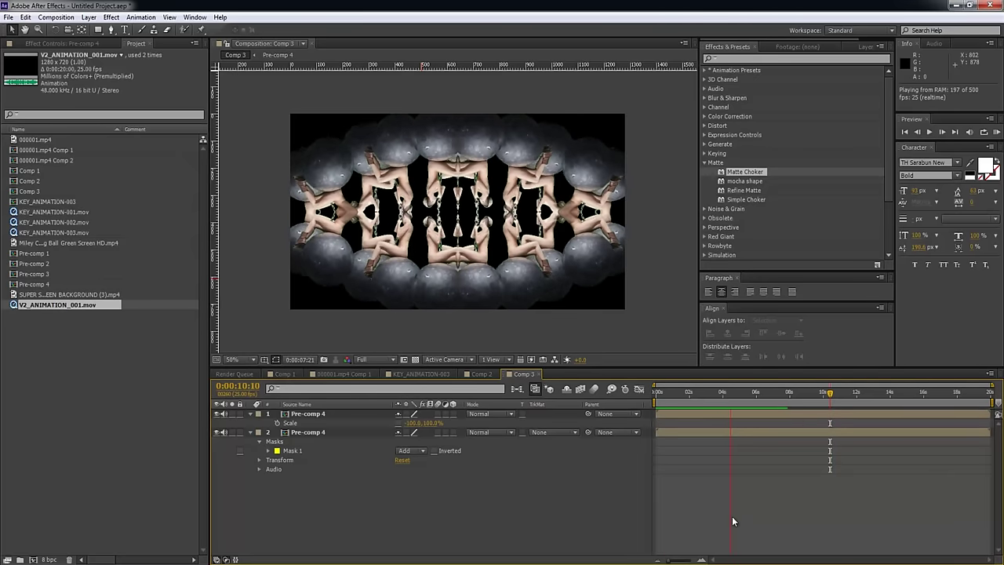
click(732, 516)
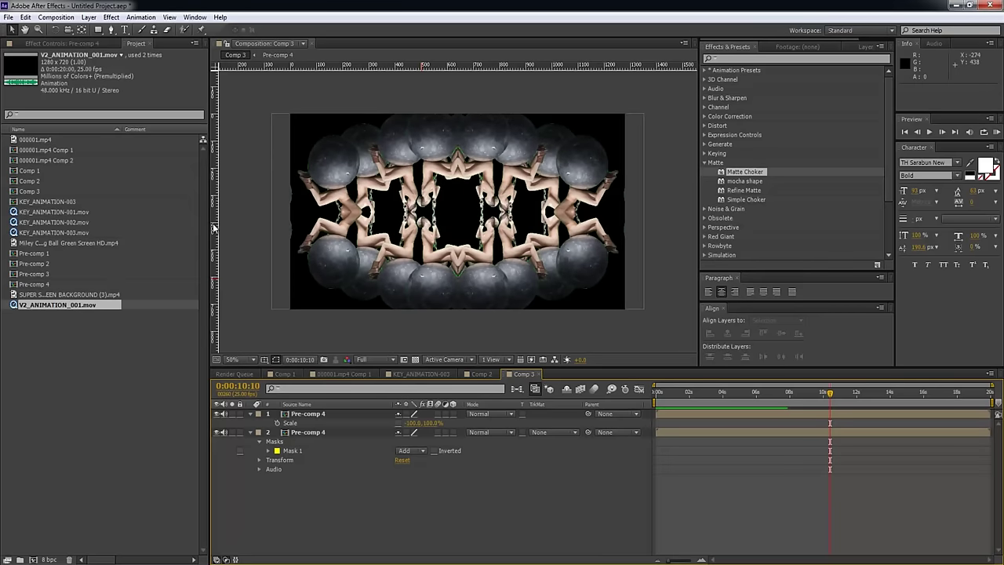
Add Comp 3 to the render queue with output file V2_ANIMATION_002.mov and render it.
click(8, 17)
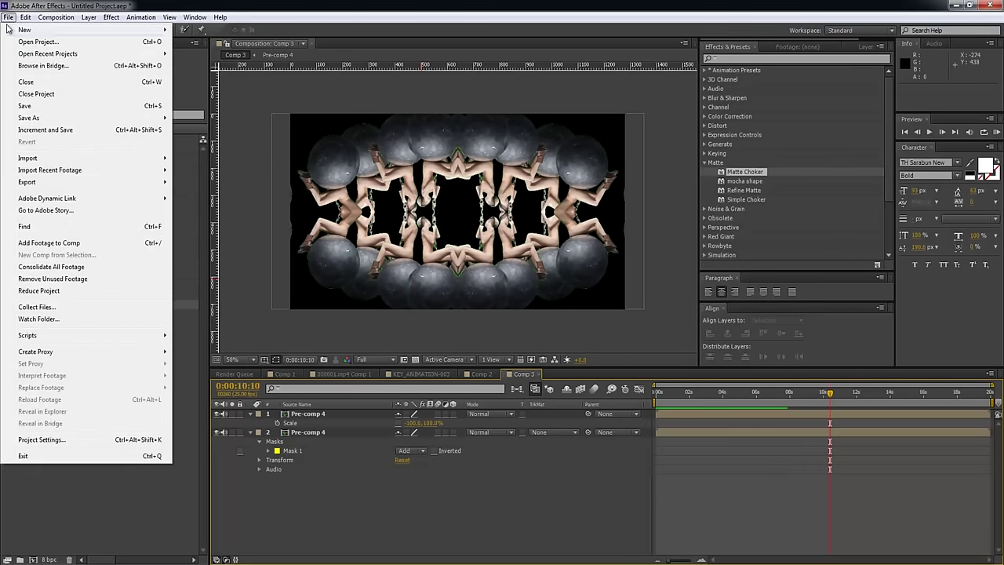
mouse_move(78, 183)
click(215, 182)
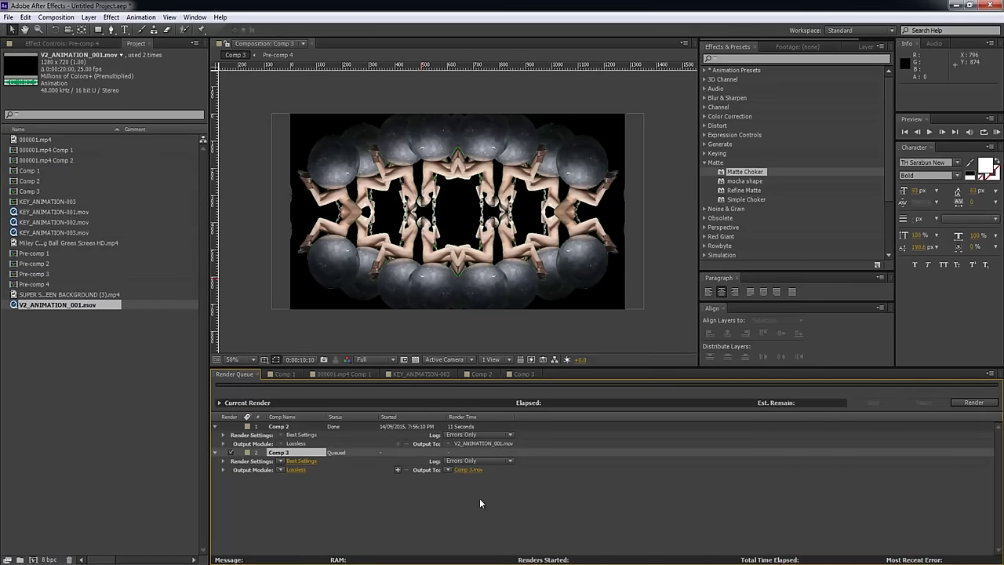
click(437, 531)
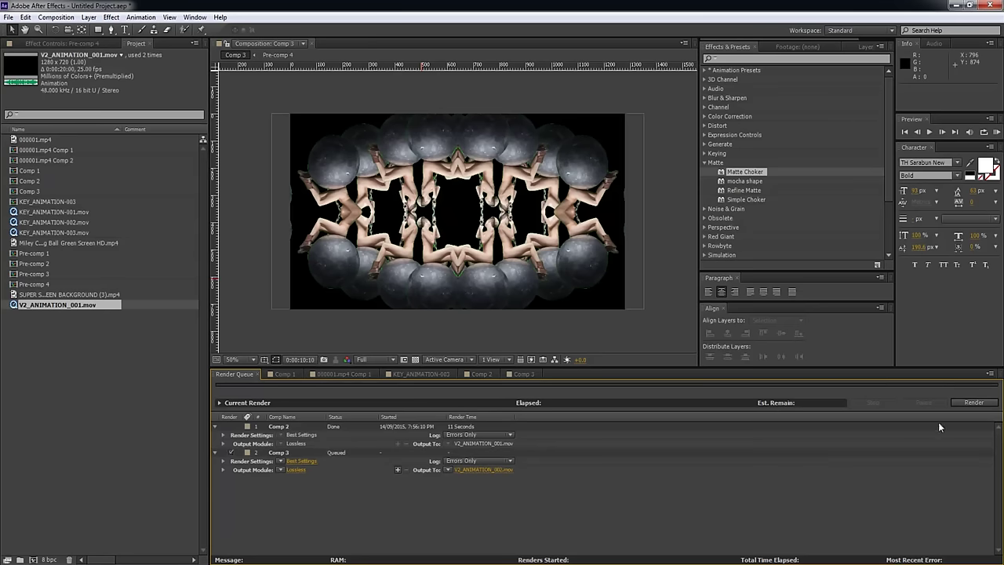
click(974, 402)
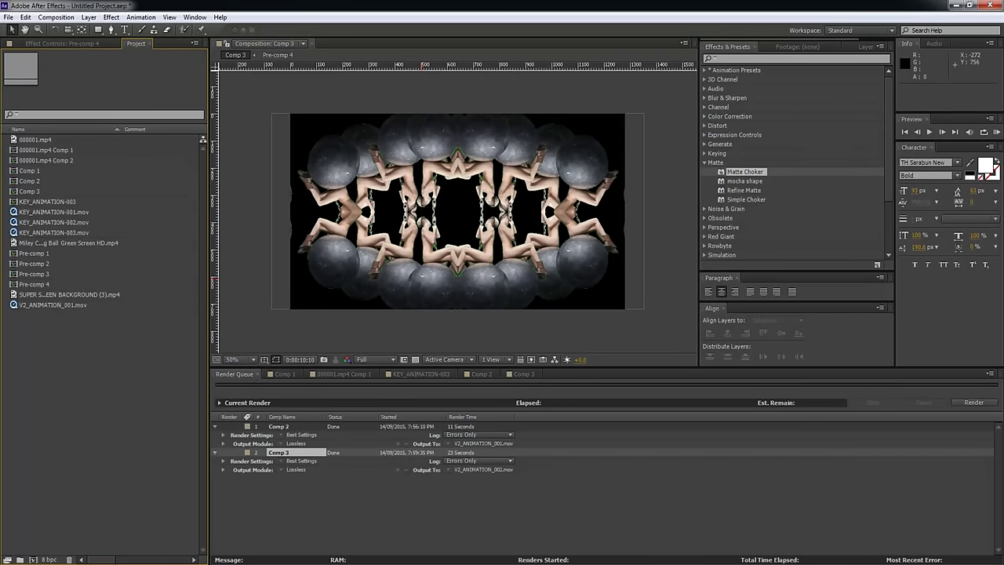
Import the rendered V2_ANIMATION_002.mov and create a new composition from it.
drag(4, 314, 67, 399)
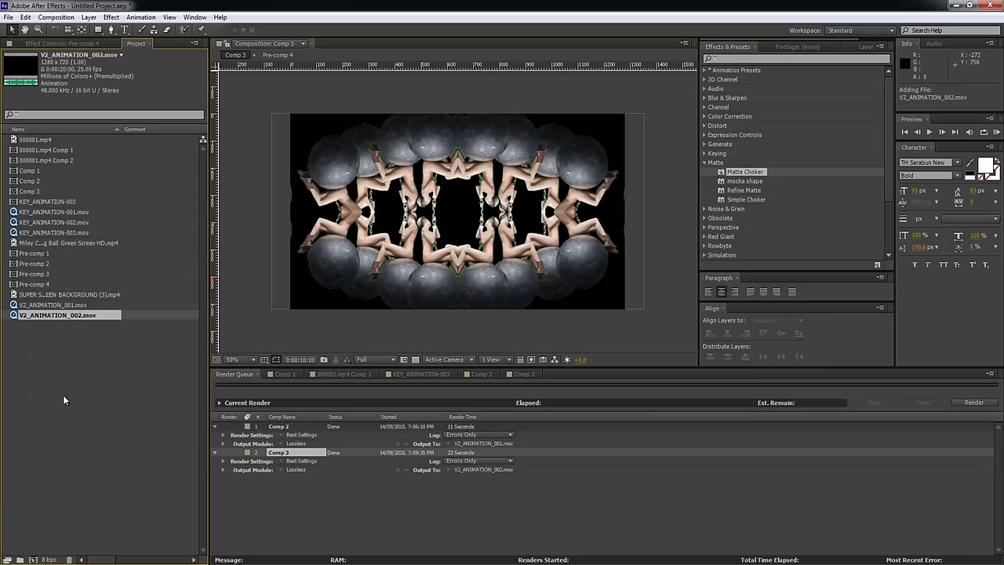
click(70, 393)
drag(61, 313, 33, 559)
click(511, 518)
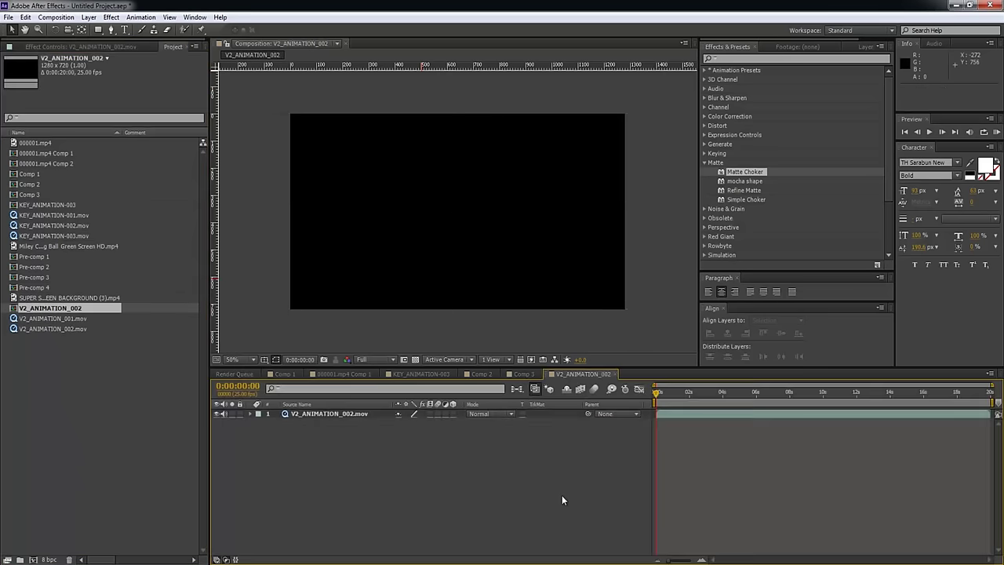
Mask the V2_ANIMATION_002.mov layer with a centred circle nearly as tall as the frame, and scrub to 0:00:05:12 to check it.
drag(656, 400, 750, 401)
click(714, 414)
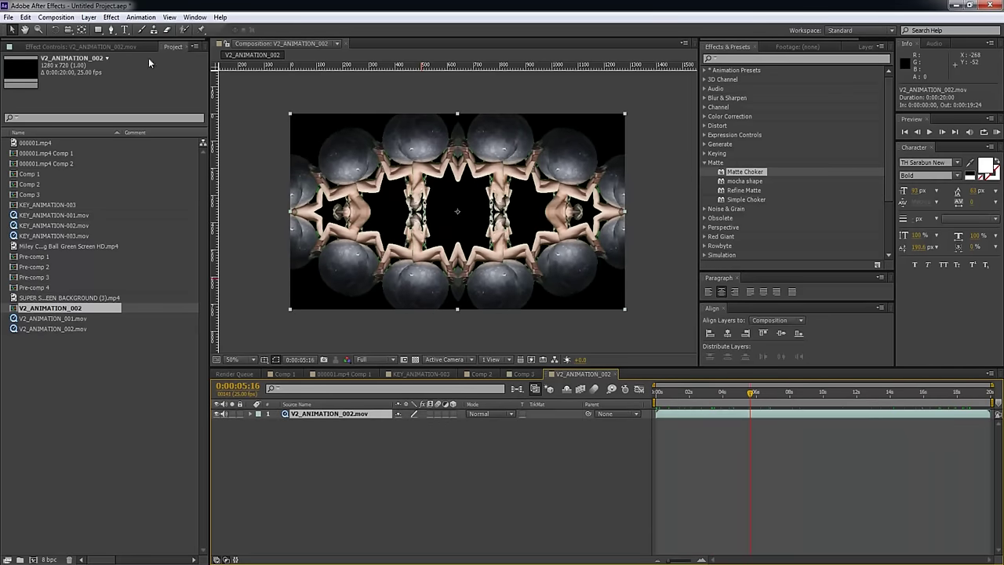
drag(98, 34, 140, 60)
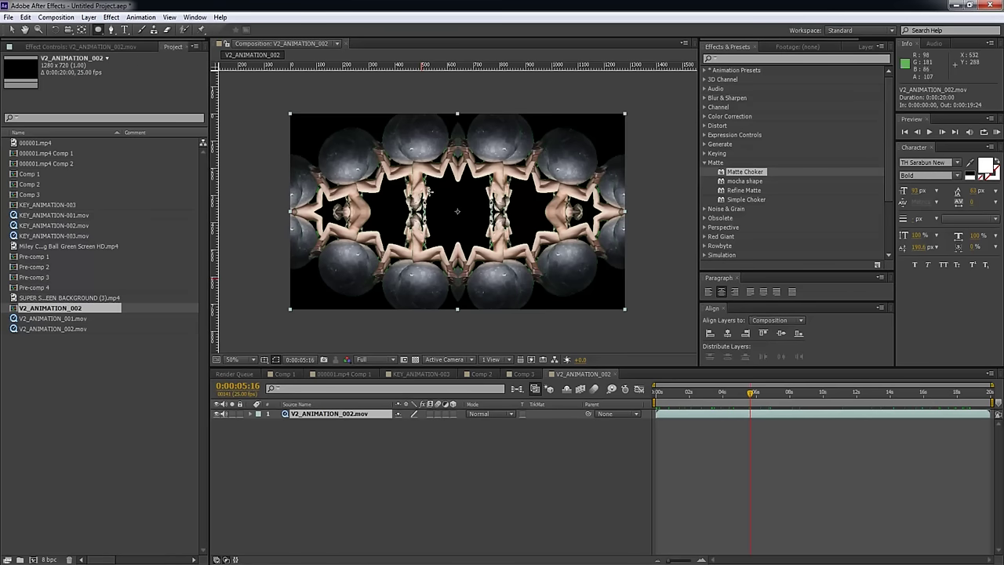
drag(458, 211, 552, 142)
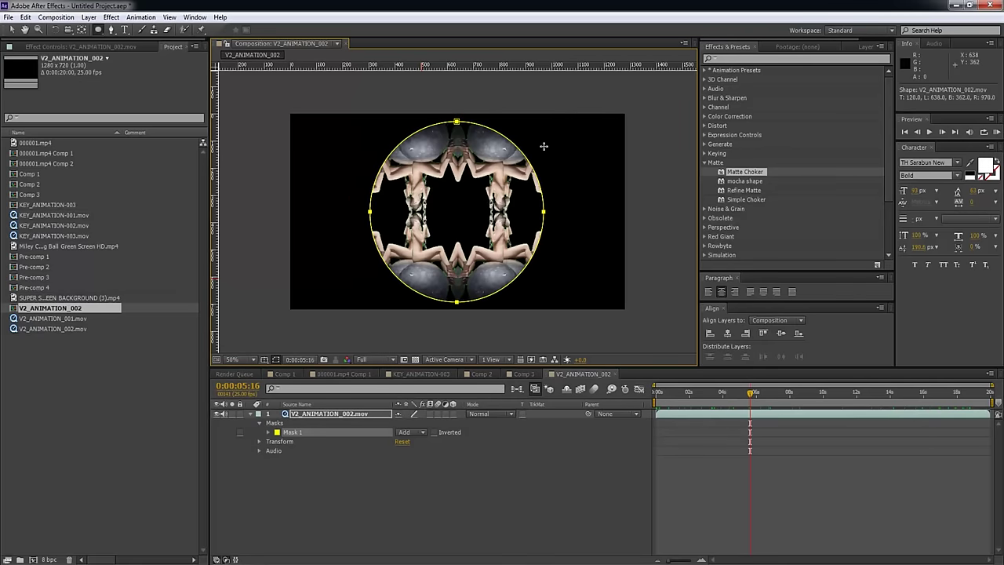
key(v)
click(730, 442)
drag(661, 393, 747, 393)
click(712, 411)
click(681, 488)
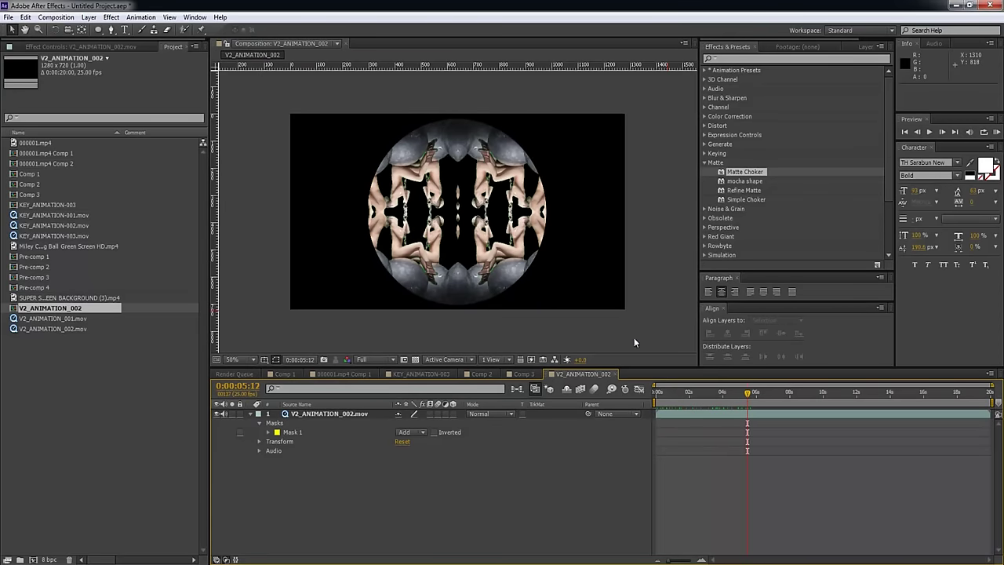
Add a new camera layer to the V2_ANIMATION_002 composition with the offered settings.
right_click(634, 336)
mouse_move(672, 343)
click(818, 396)
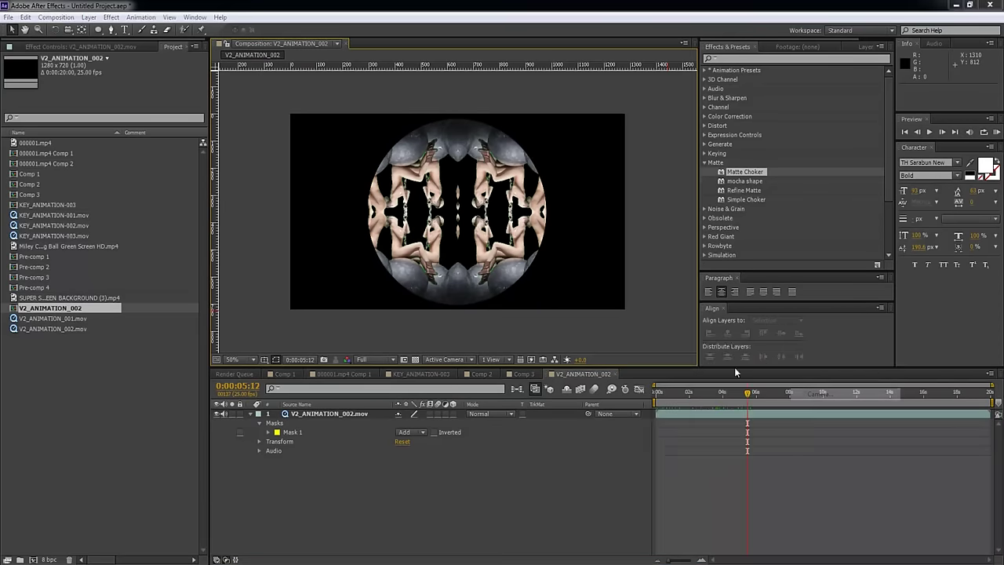
click(393, 293)
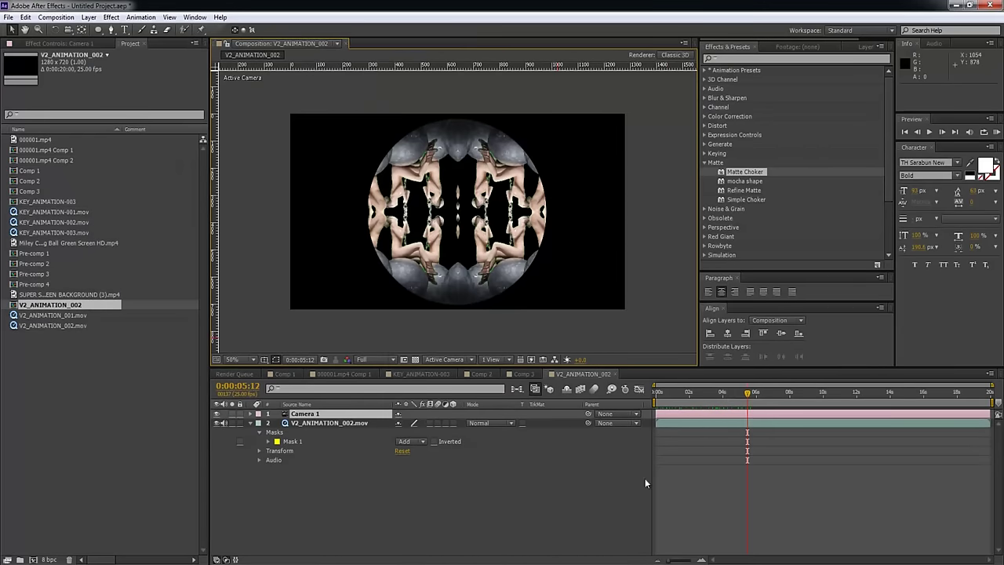
click(306, 393)
Switch the viewer to Custom View 1 and, at 0:00:02:06, make the V2_ANIMATION_002.mov layer 3D.
click(492, 359)
click(469, 359)
click(463, 481)
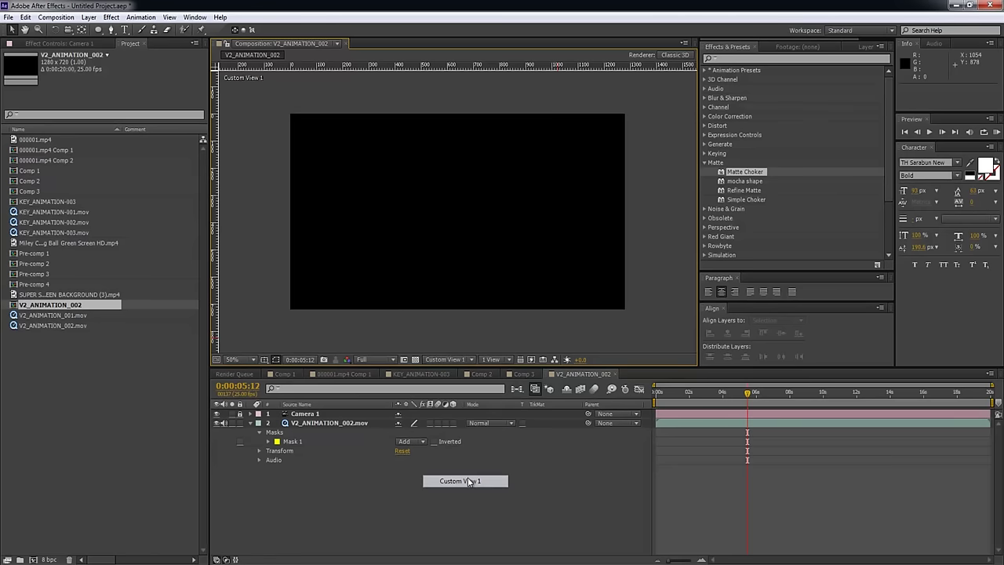
drag(657, 390, 693, 390)
click(453, 423)
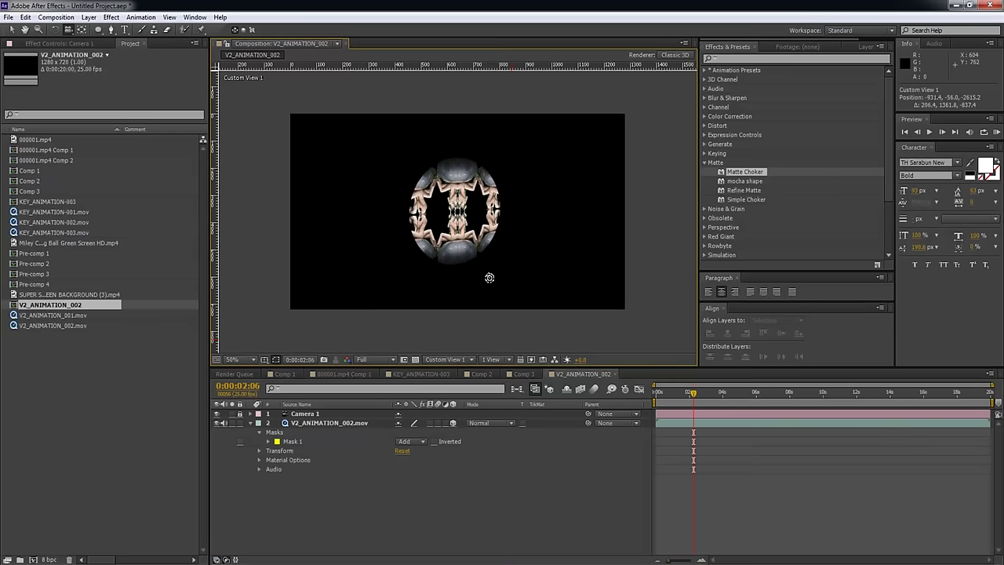
Try duplicating the 3D V2_ANIMATION_002.mov layer and offsetting the copy in space, and delete the duplicate.
click(672, 423)
key(ctrl+d)
drag(481, 286, 492, 270)
key(v)
drag(472, 222, 437, 199)
key(p)
key(Delete)
Duplicate the 3D V2_ANIMATION_002.mov layer and set the copy's Z position to 200.
click(328, 424)
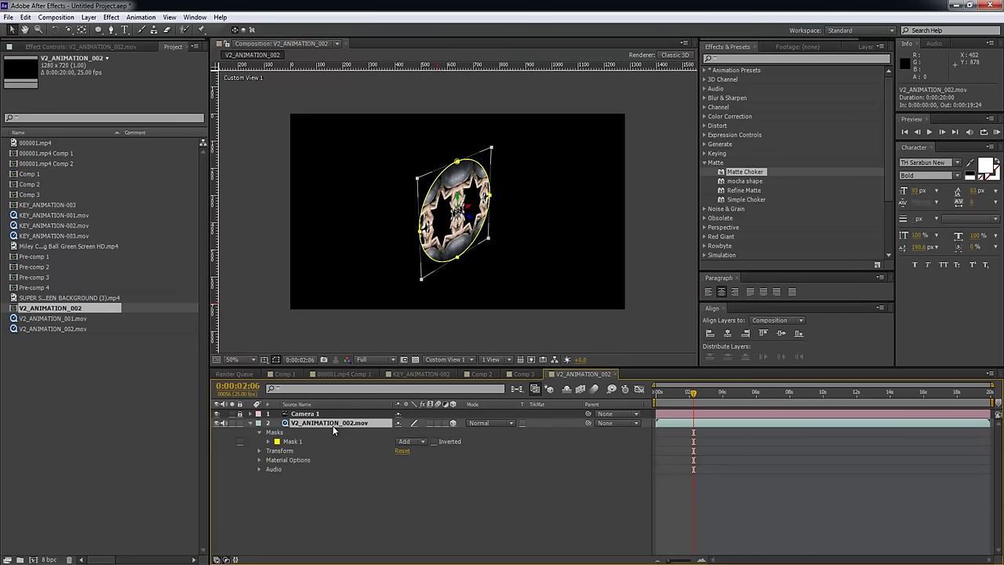
key(p)
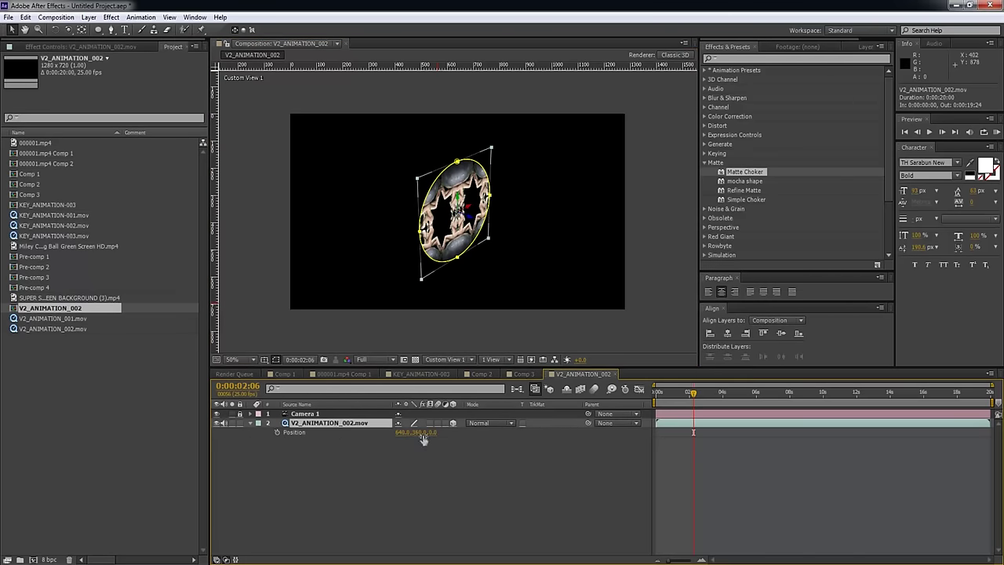
key(ctrl+d)
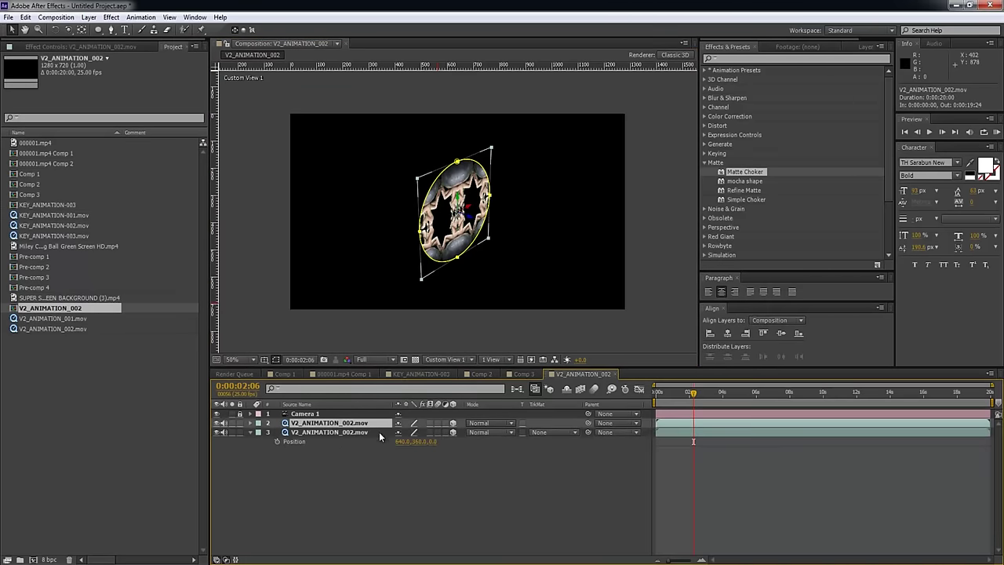
key(p)
drag(421, 432, 552, 441)
key(ctrl+z)
key(ctrl+z)
click(437, 433)
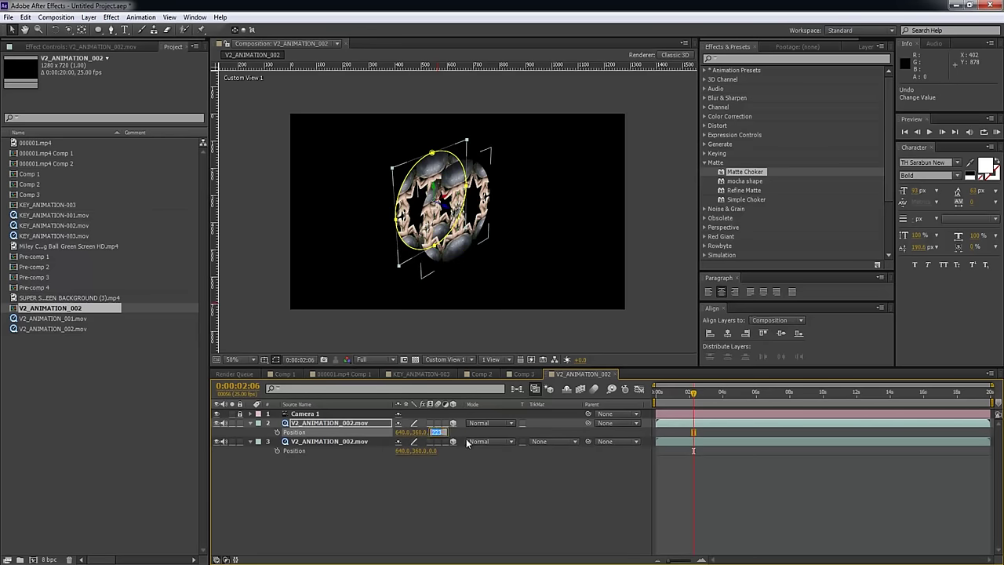
text(200)
key(Return)
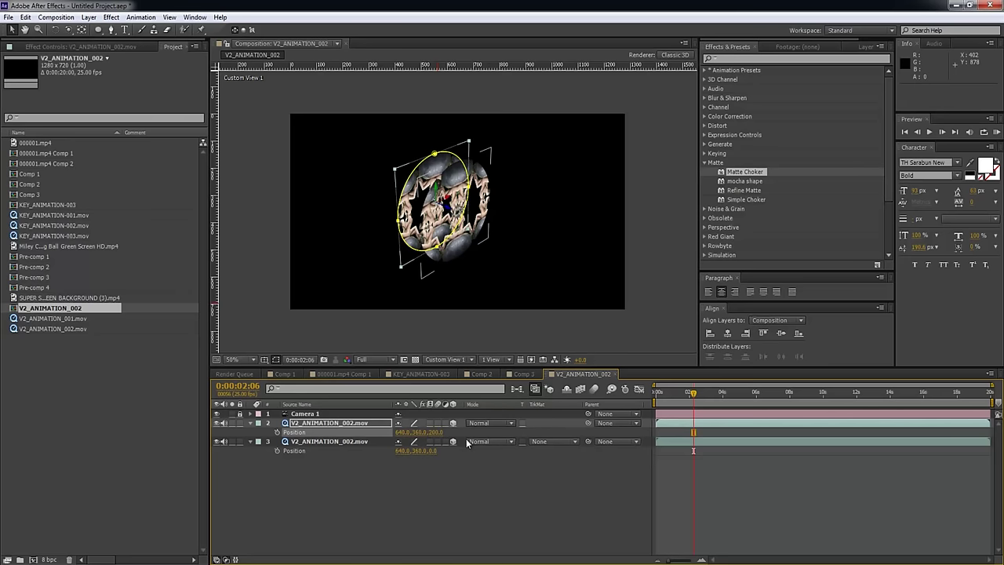
Duplicate the V2_ANIMATION_002.mov copy at Z 200 and set the new copy's Z position to 400.
click(374, 425)
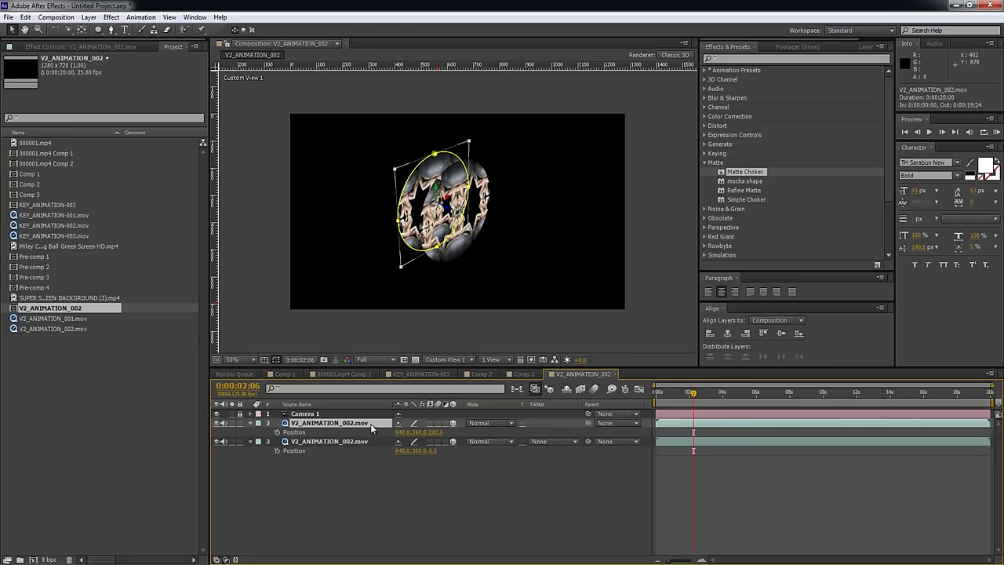
key(ctrl+d)
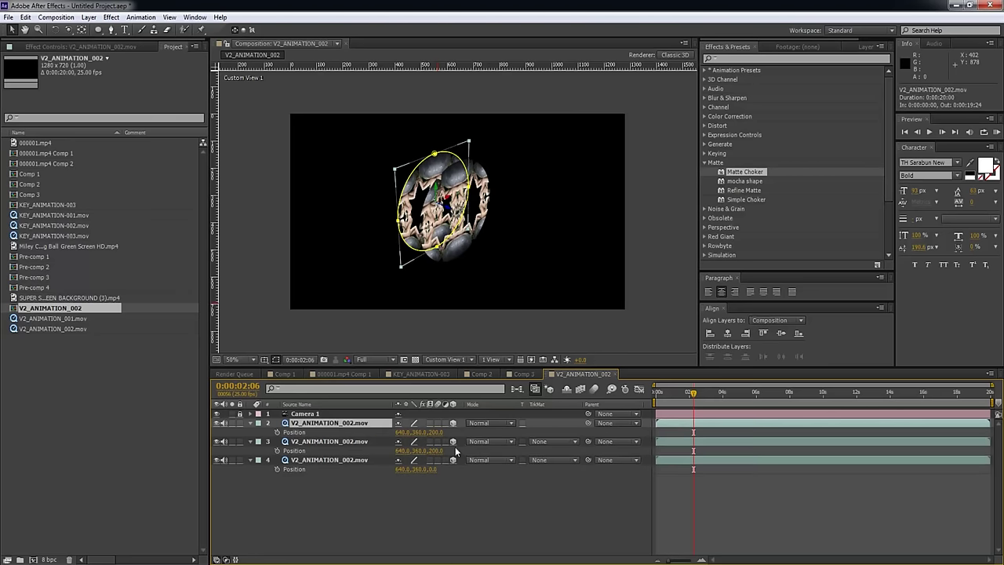
drag(434, 431, 434, 433)
Duplicate all three V2_ANIMATION_002.mov layers, gather the copies above the originals directly beneath Camera 1, and show their Position values.
click(336, 425)
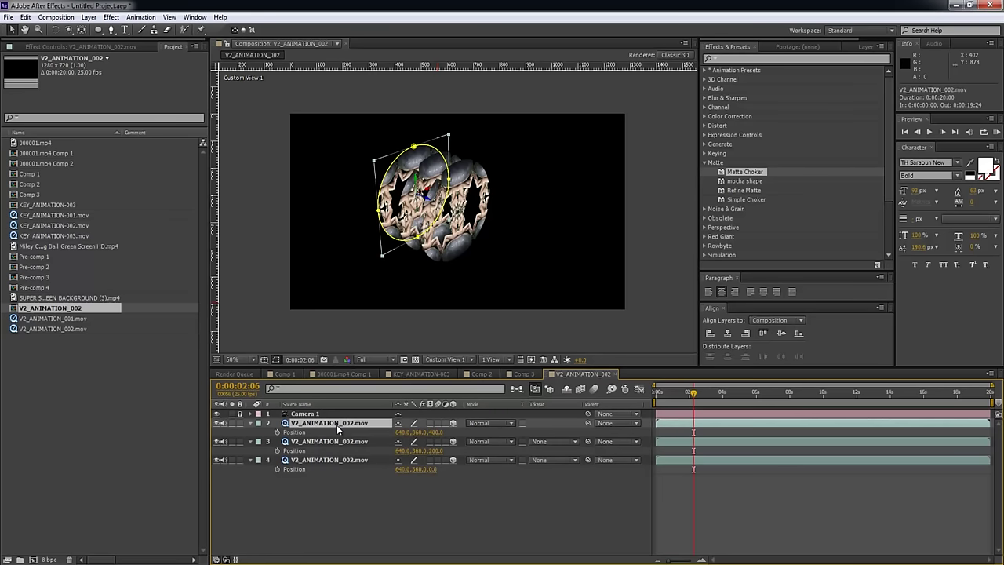
shift+click(332, 458)
key(ctrl+d)
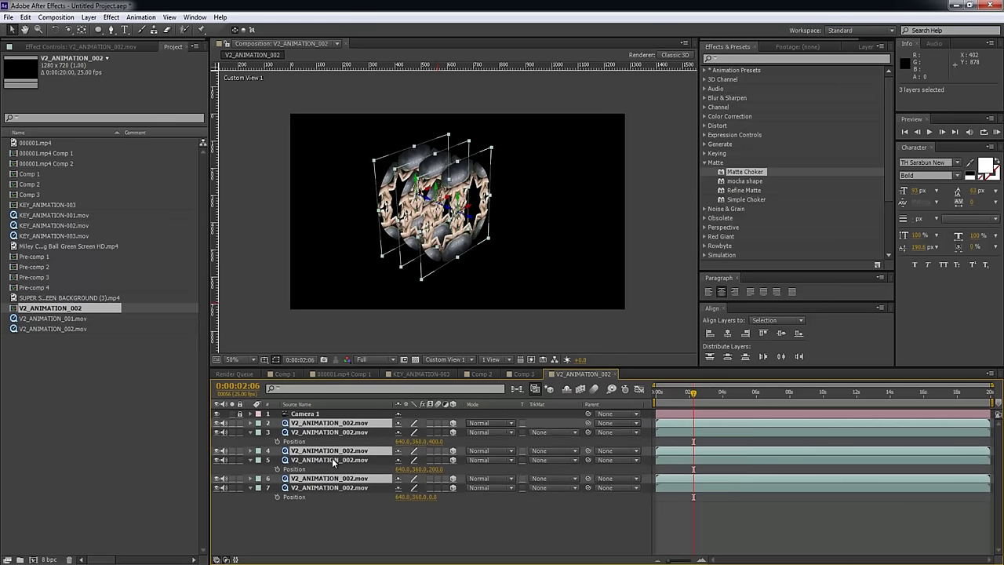
key(ctrl+shift+bracketright)
key(ctrl+bracketleft)
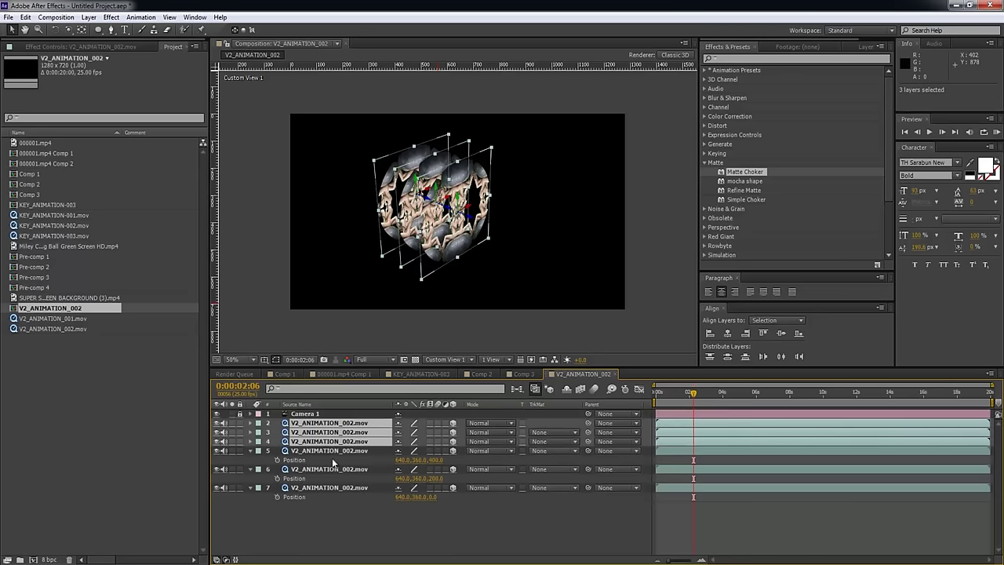
key(p)
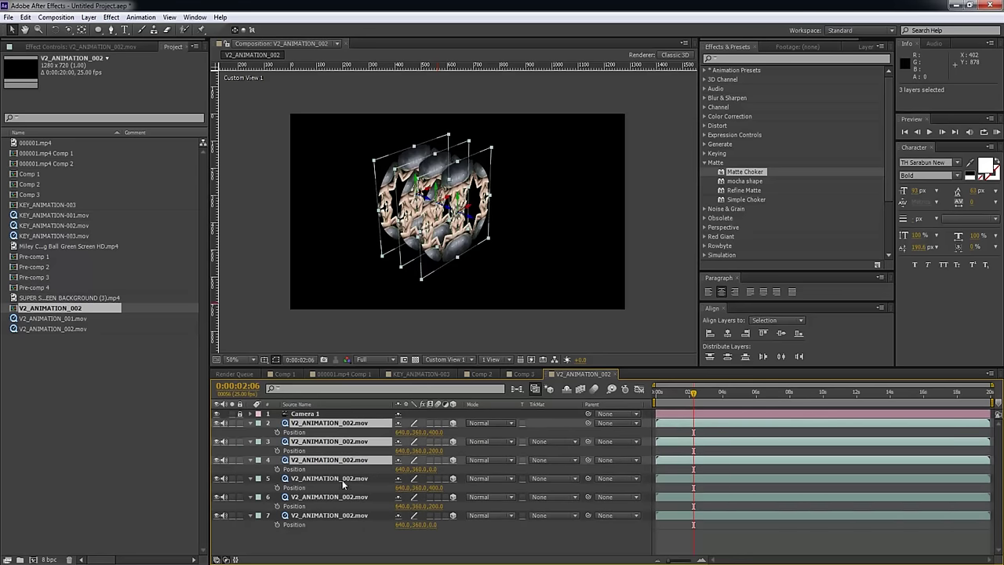
Set the Z positions of the three new V2_ANIMATION_002.mov copies, from lowest to highest layer, to 600, 800 and 1000.
click(433, 470)
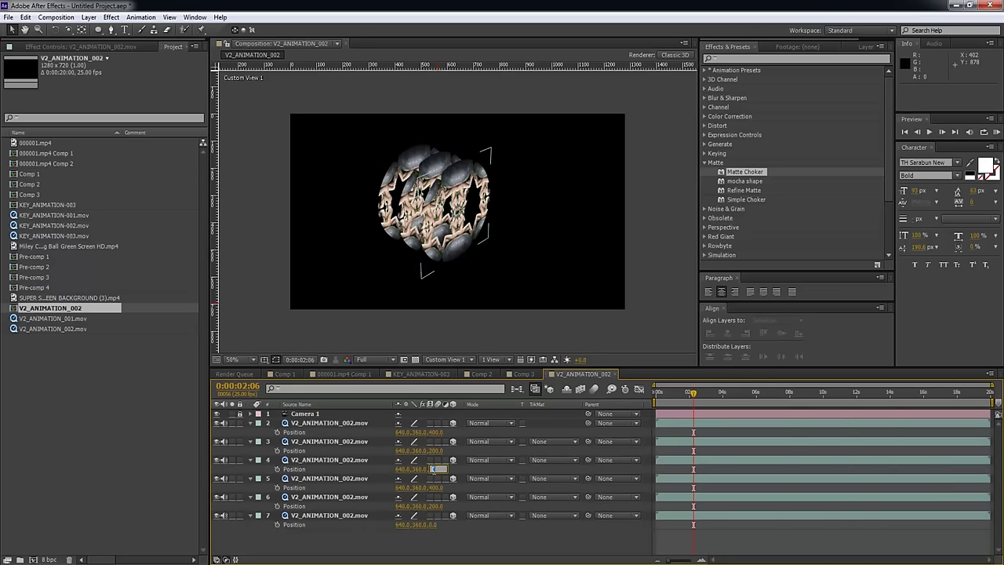
text(400)
key(Return)
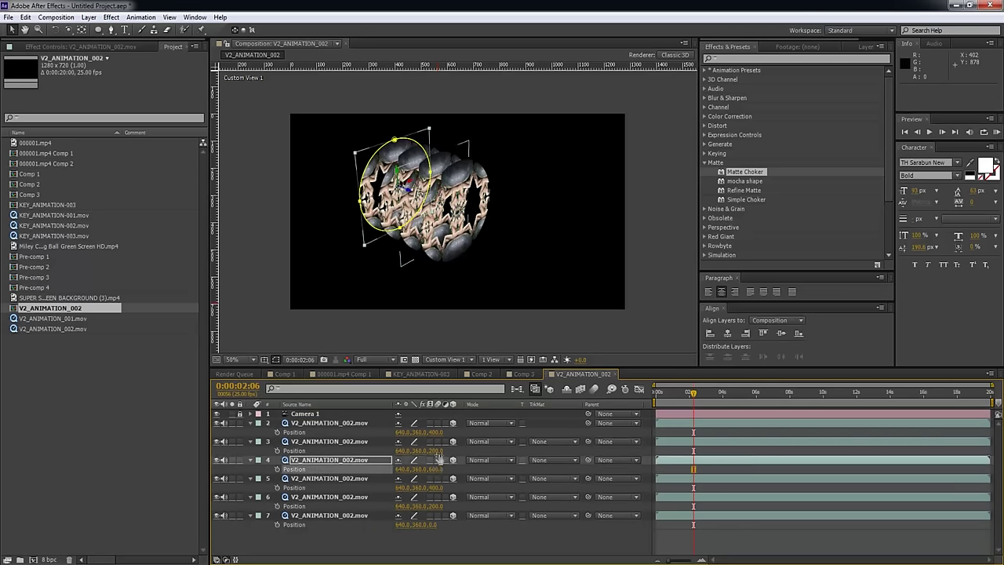
text(800)
key(Return)
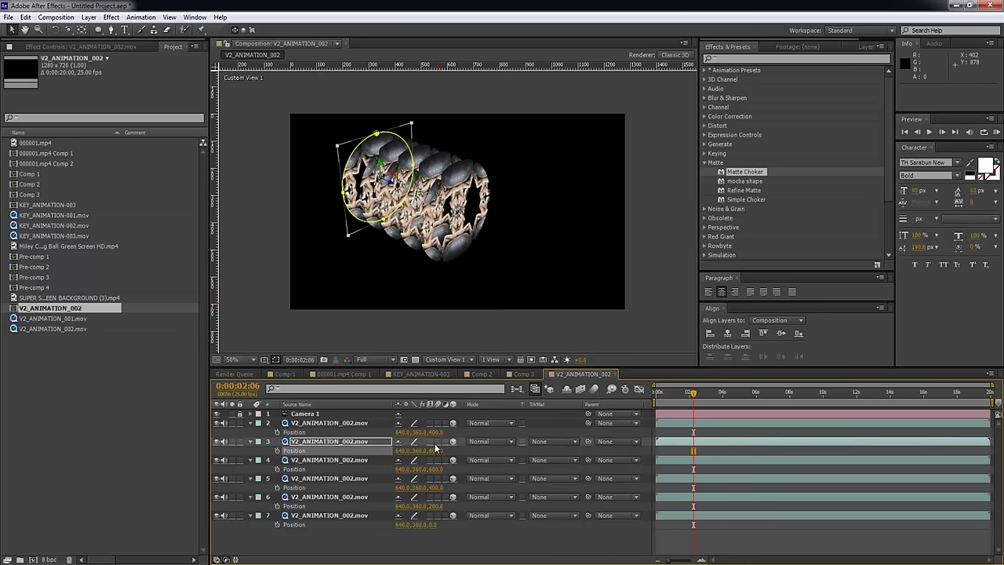
click(436, 432)
text(1000)
key(Return)
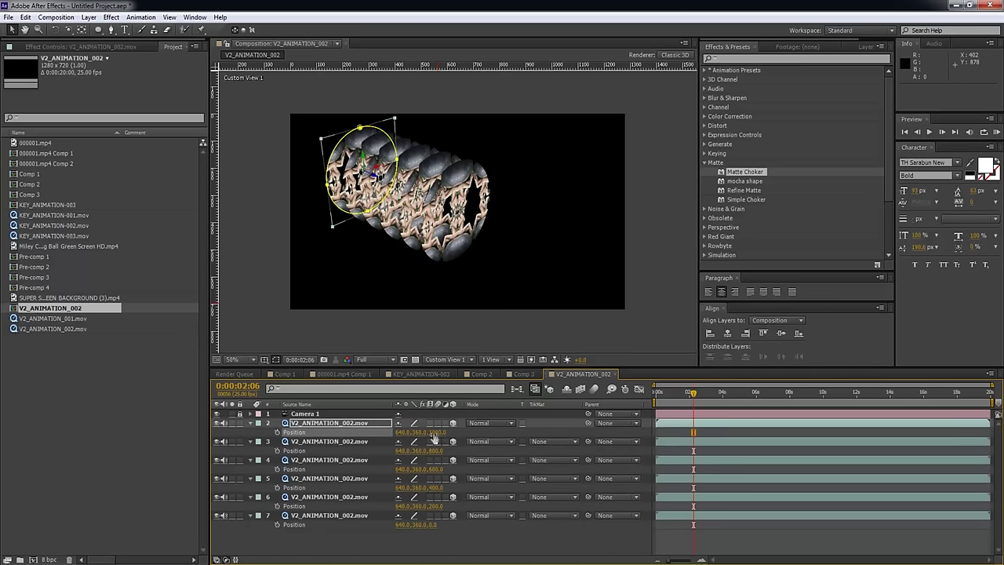
Check the stack from another angle in Custom View 1, duplicate all six V2_ANIMATION_002.mov layers and show the copies' Position values.
click(526, 312)
key(c)
drag(526, 313, 550, 235)
right_click(565, 234)
key(Escape)
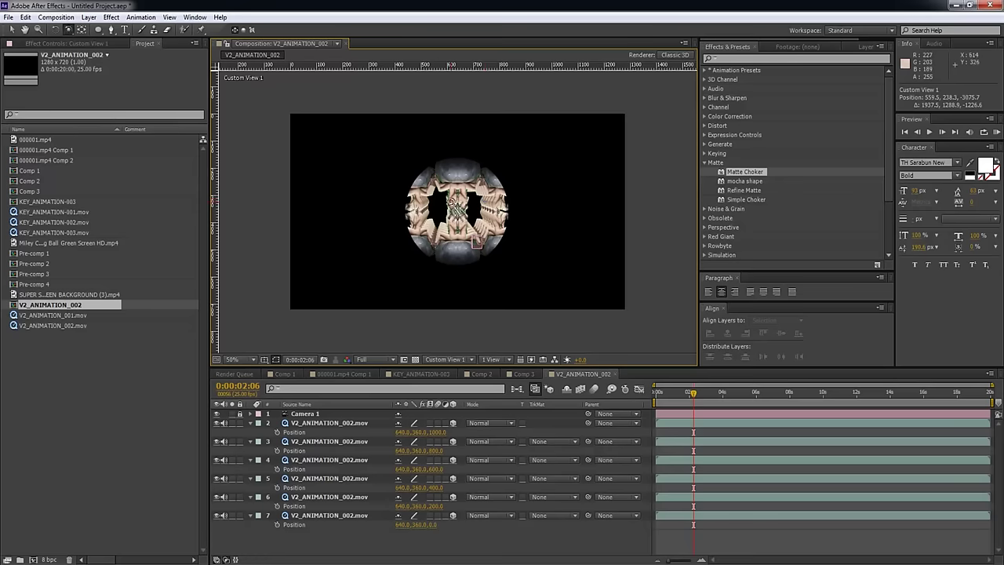
drag(583, 218, 439, 255)
click(329, 423)
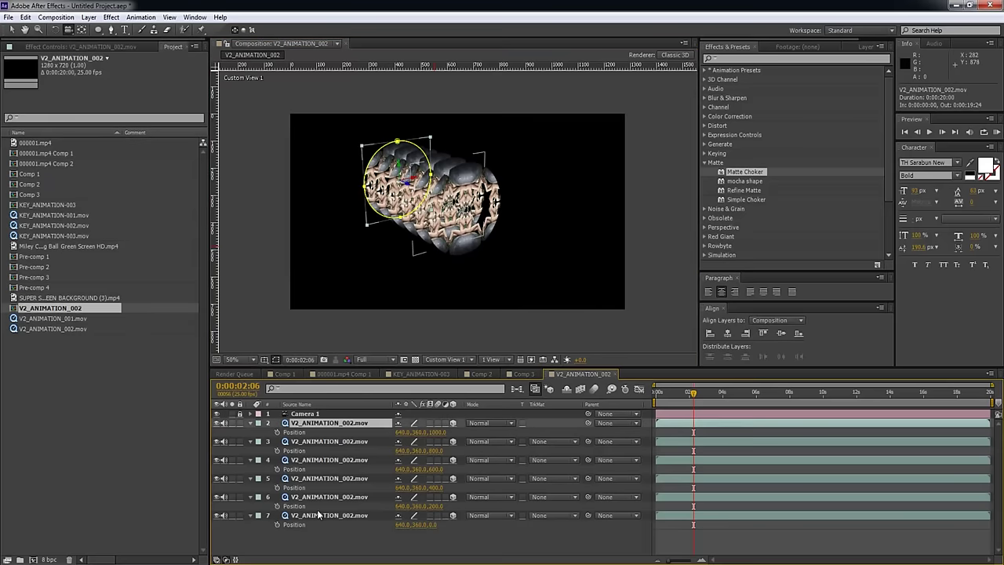
shift+click(318, 516)
key(ctrl+d)
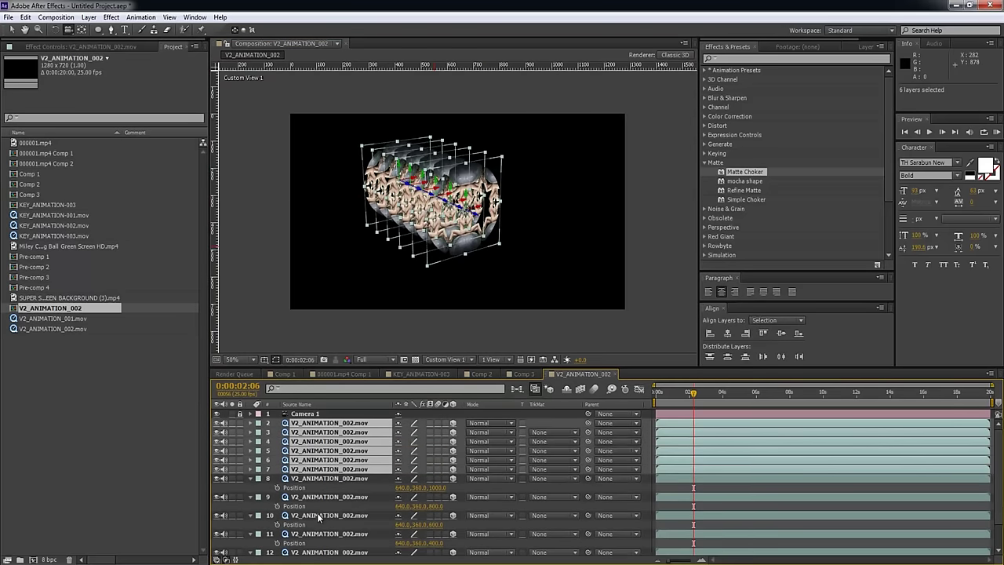
key(p)
scroll(471, 502, down, 2)
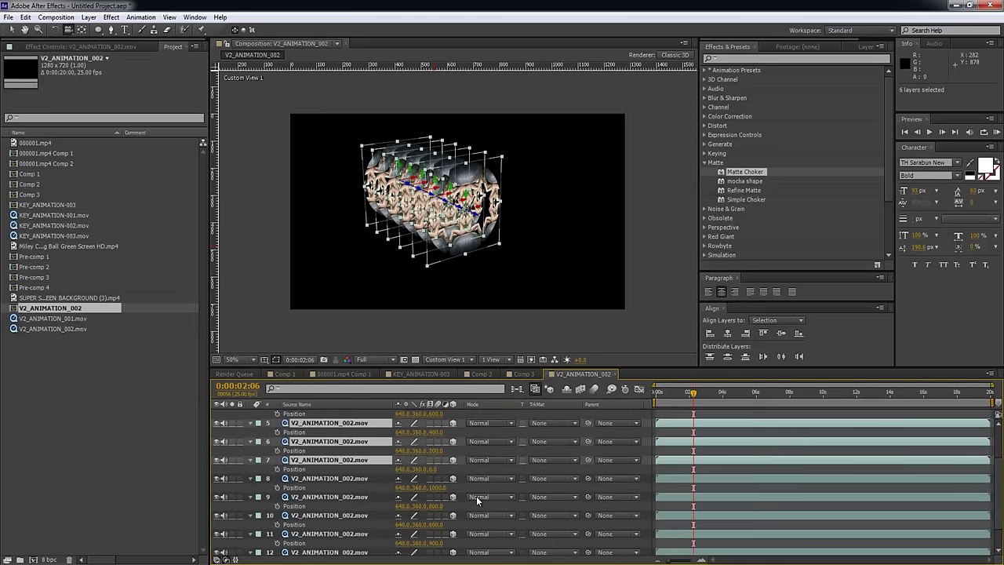
Set the Z positions of V2_ANIMATION_002.mov layers 7, 6 and 5 to 1200, 1400 and 1600.
click(441, 467)
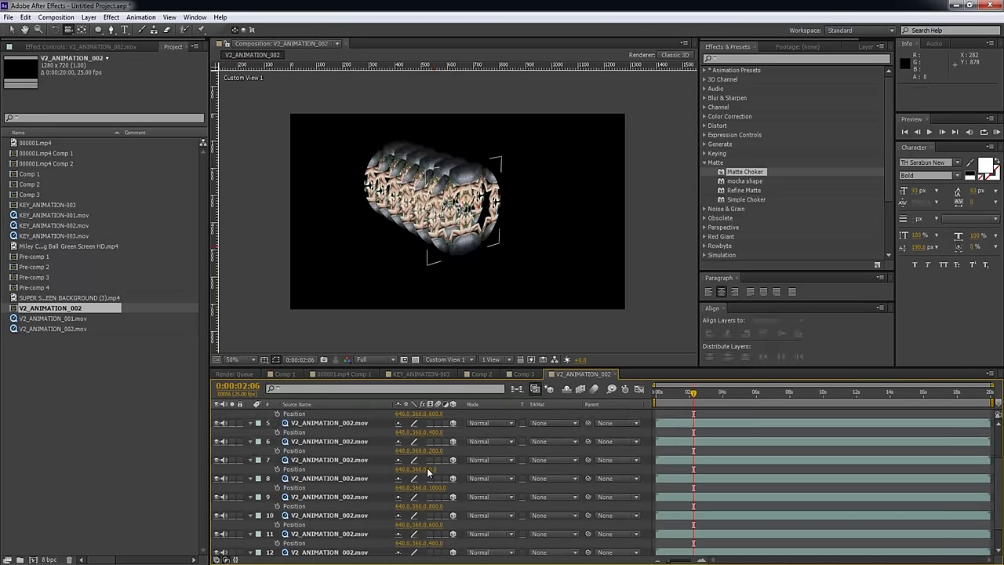
click(428, 469)
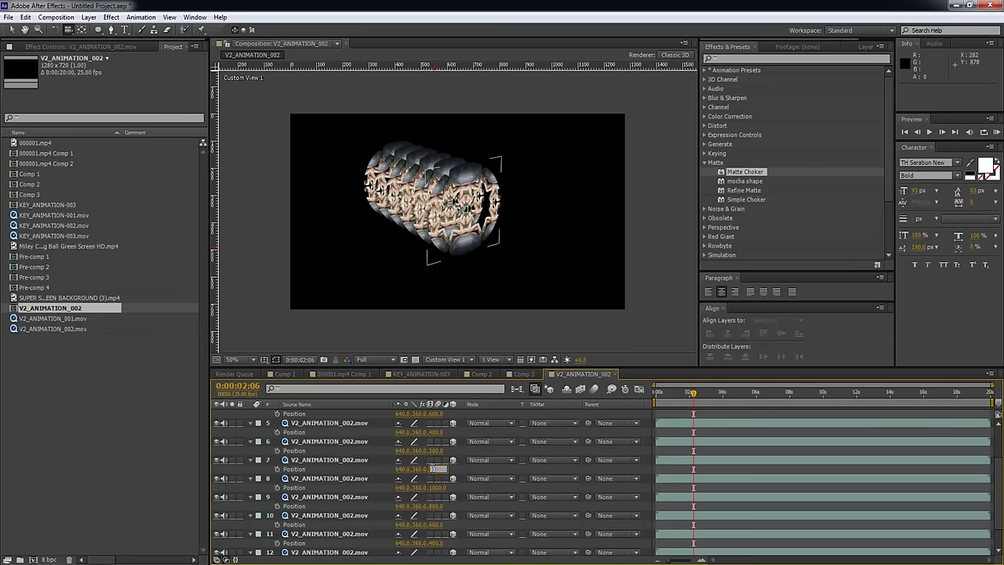
key(Return)
click(435, 452)
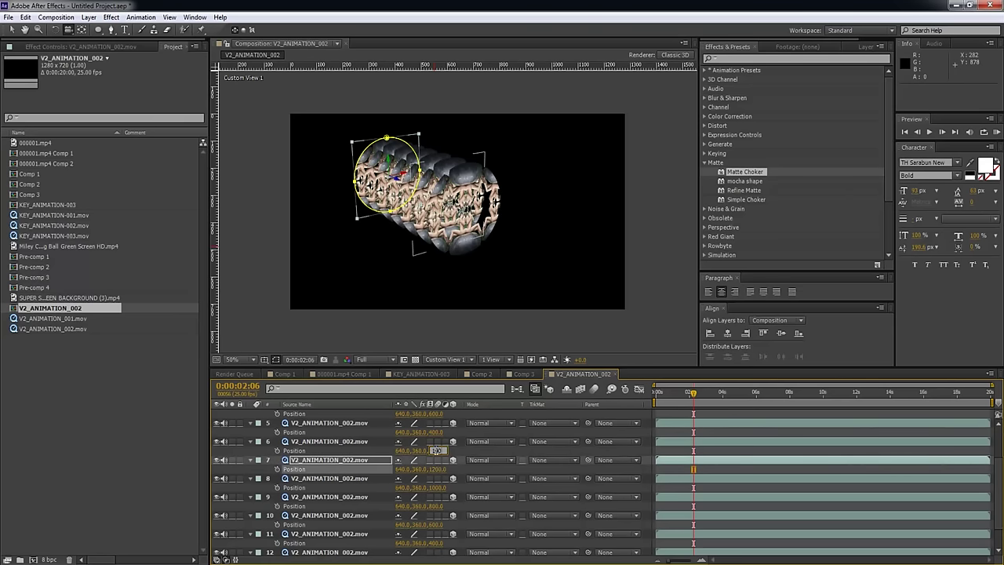
text(1400)
key(Return)
click(437, 432)
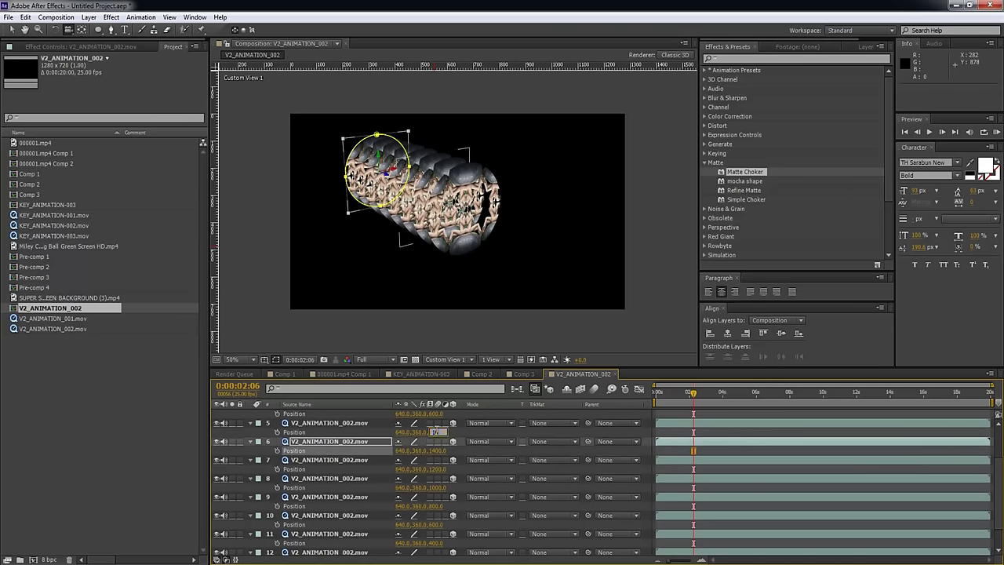
text(1600)
key(Return)
Set the Z positions of V2_ANIMATION_002.mov layers 4, 3 and 2 to 1800, 2000 and 2200, and clear the selection.
scroll(434, 445, up, 1)
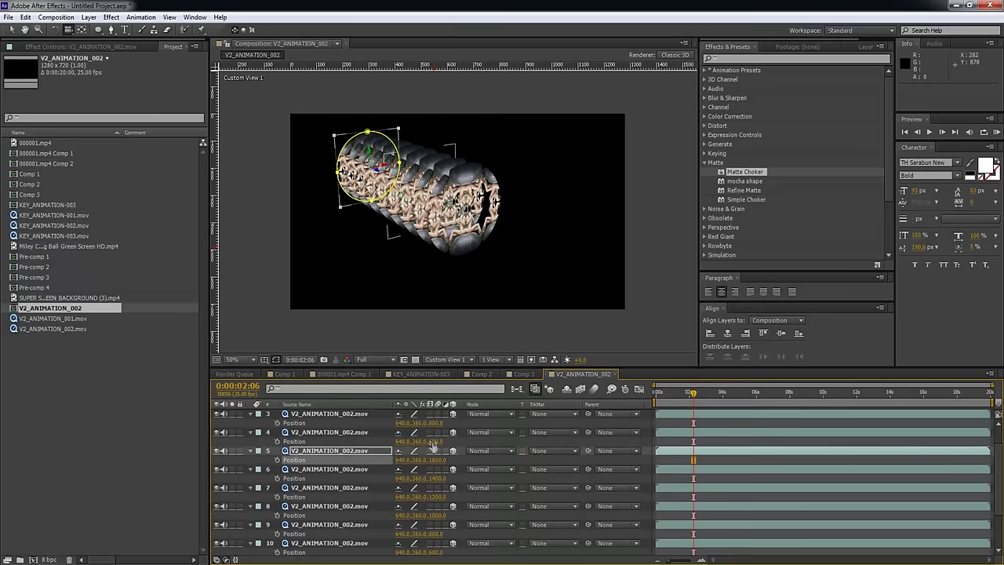
text(00)
key(Return)
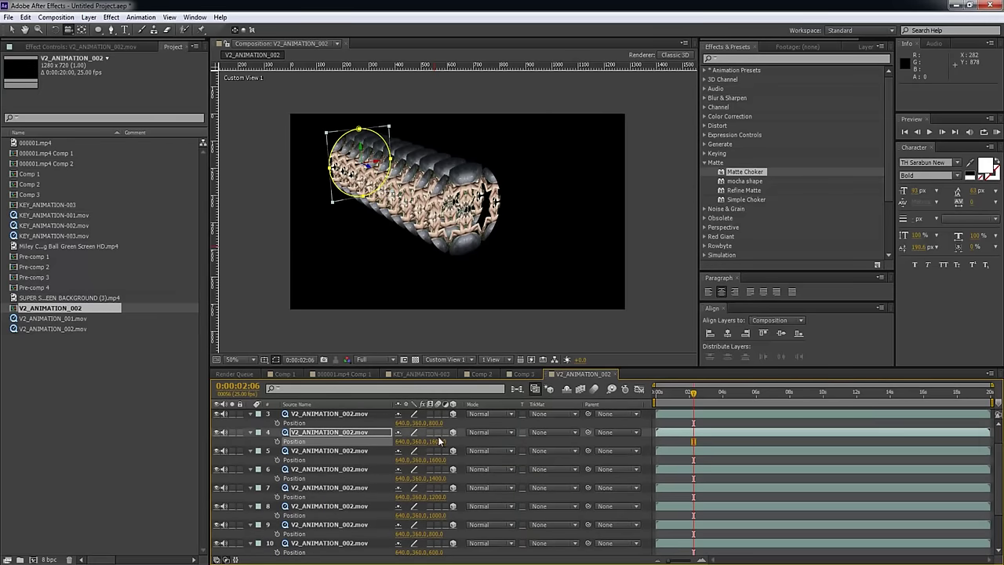
text(2000)
key(Return)
scroll(443, 423, up, 1)
click(443, 432)
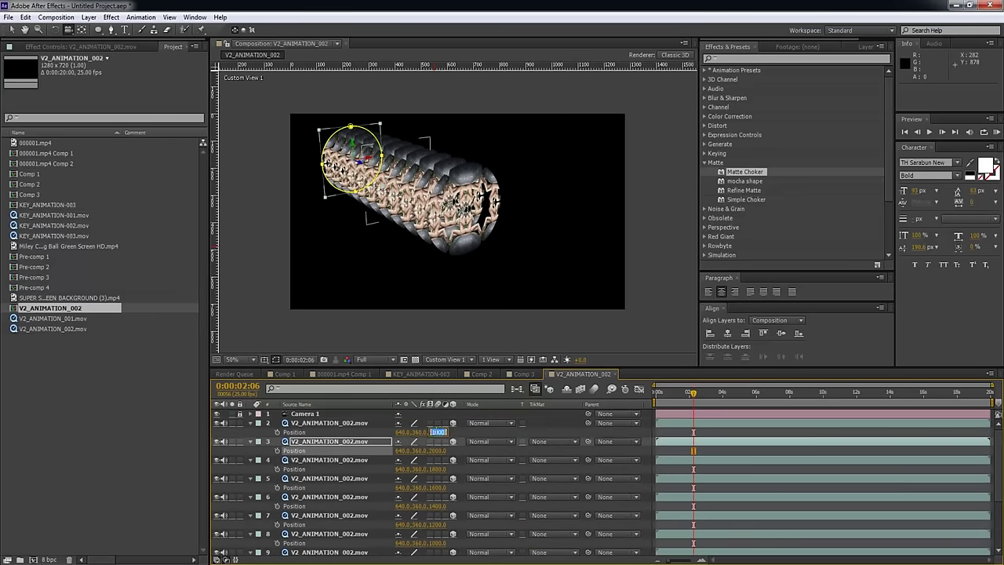
text(2200)
key(Return)
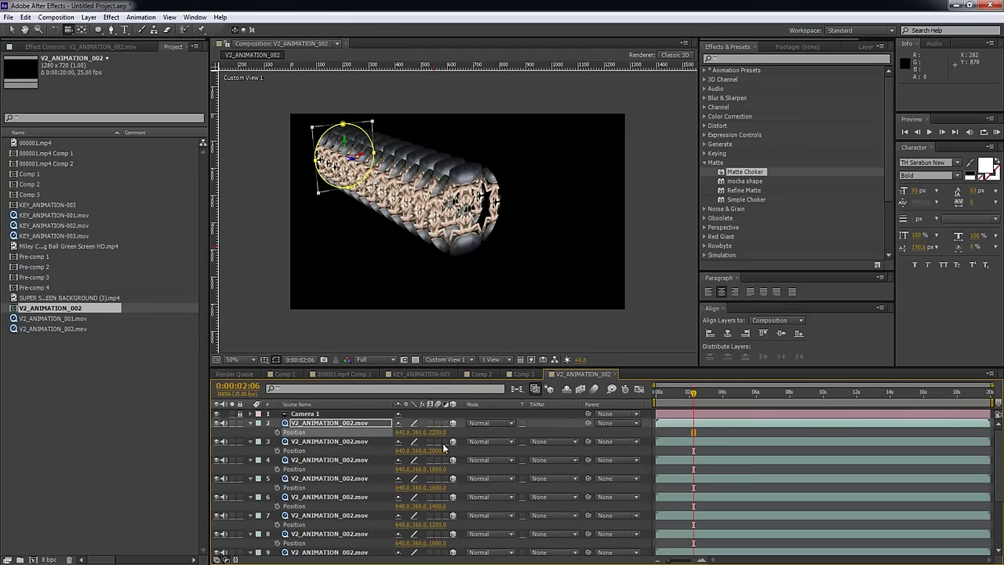
key(F2)
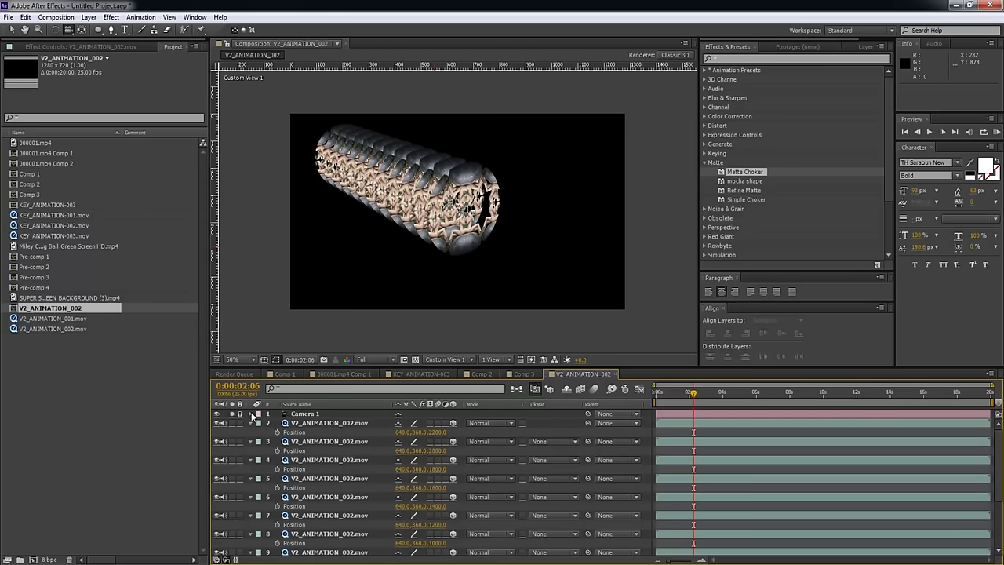
Select Camera 1 and split the viewer into two views, one through Camera 1 and one in Custom View 1 framing the whole camera.
click(318, 412)
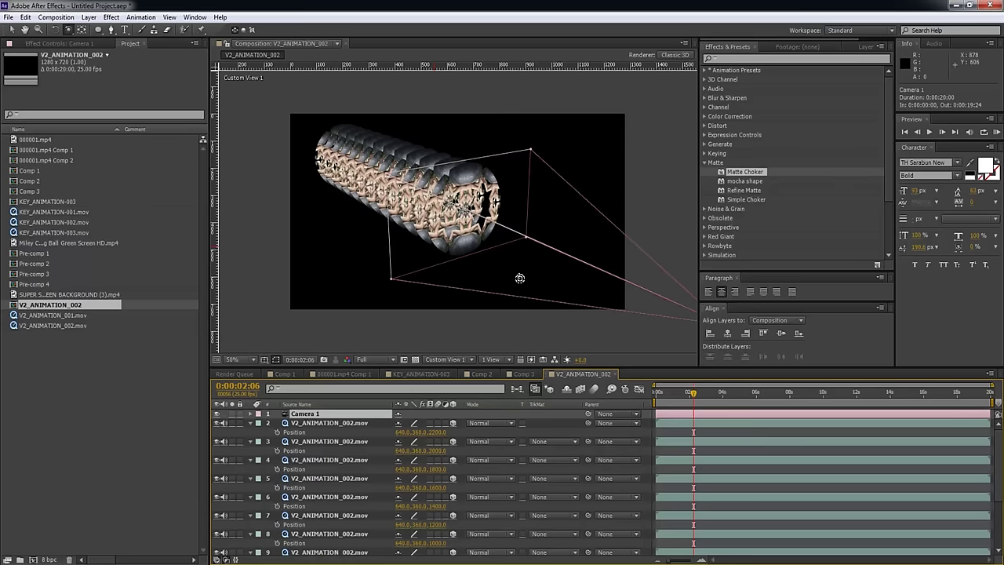
click(496, 359)
click(508, 384)
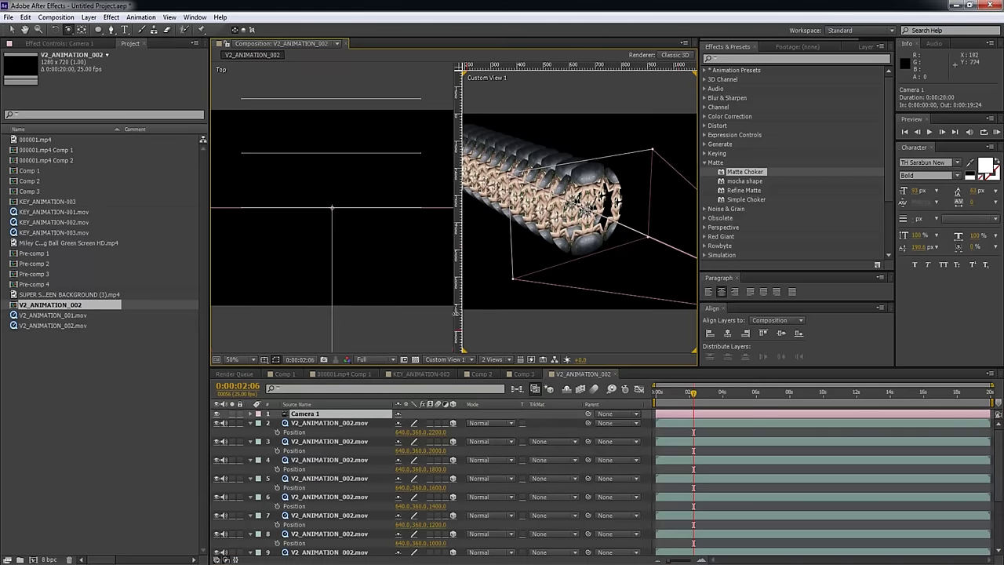
click(377, 320)
click(446, 359)
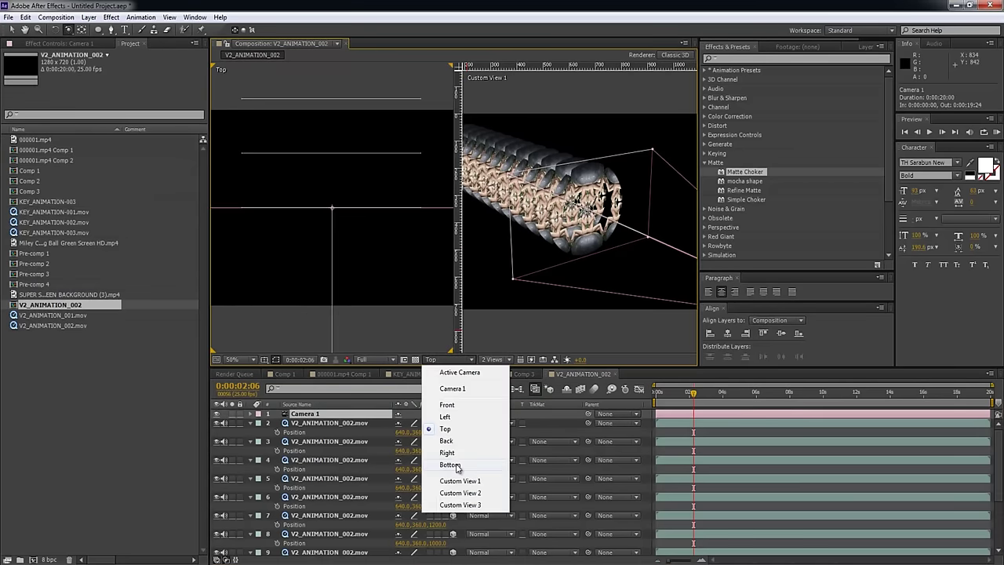
click(455, 390)
right_click(643, 329)
click(626, 333)
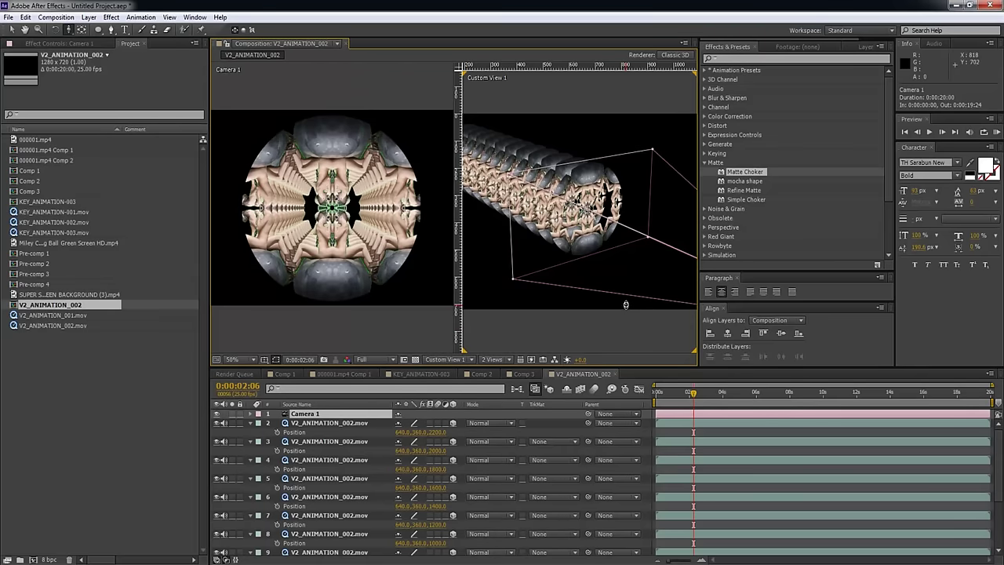
drag(631, 299, 554, 266)
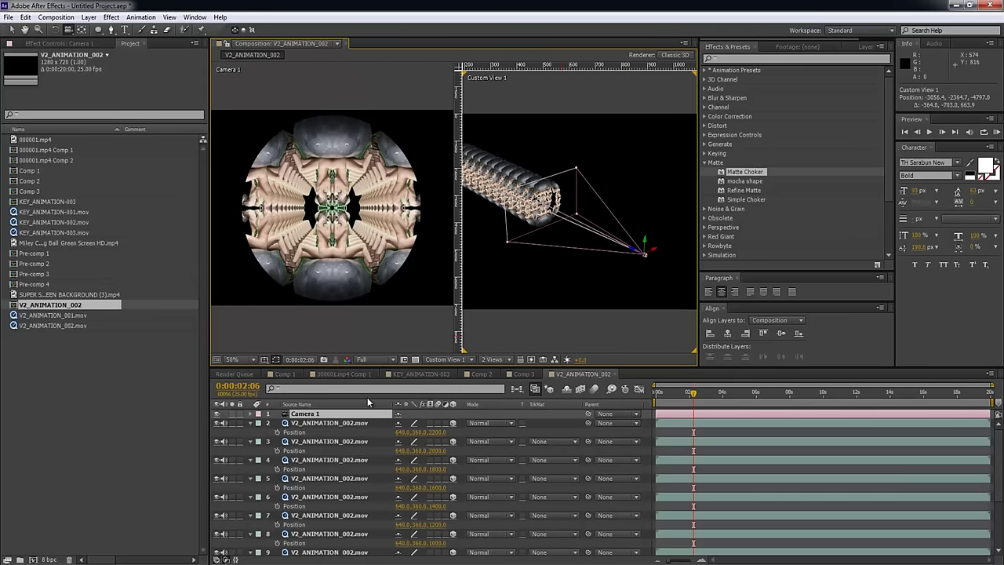
Add a Position keyframe to Camera 1 and place it at 0:00:00:00.
key(p)
click(277, 423)
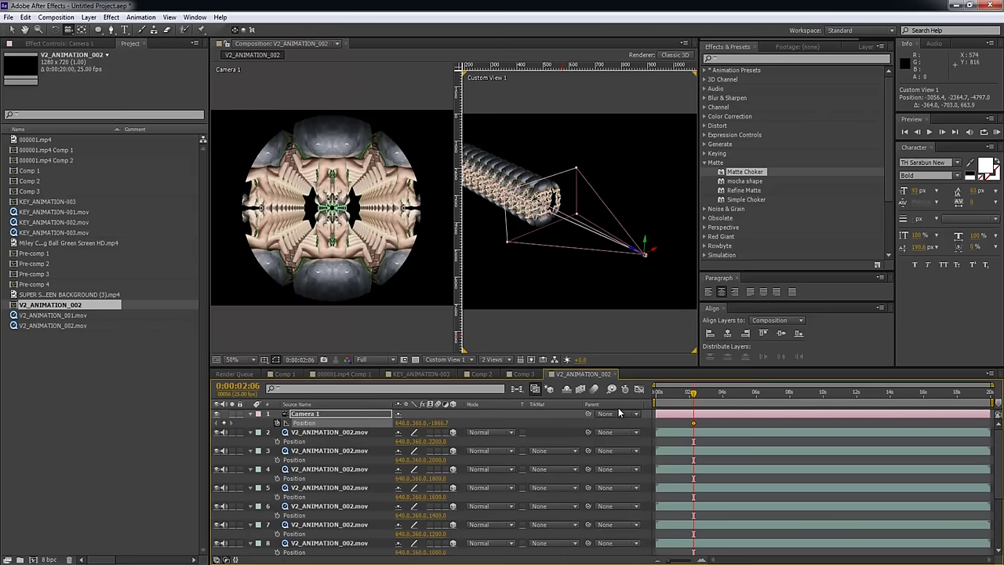
drag(687, 423, 850, 413)
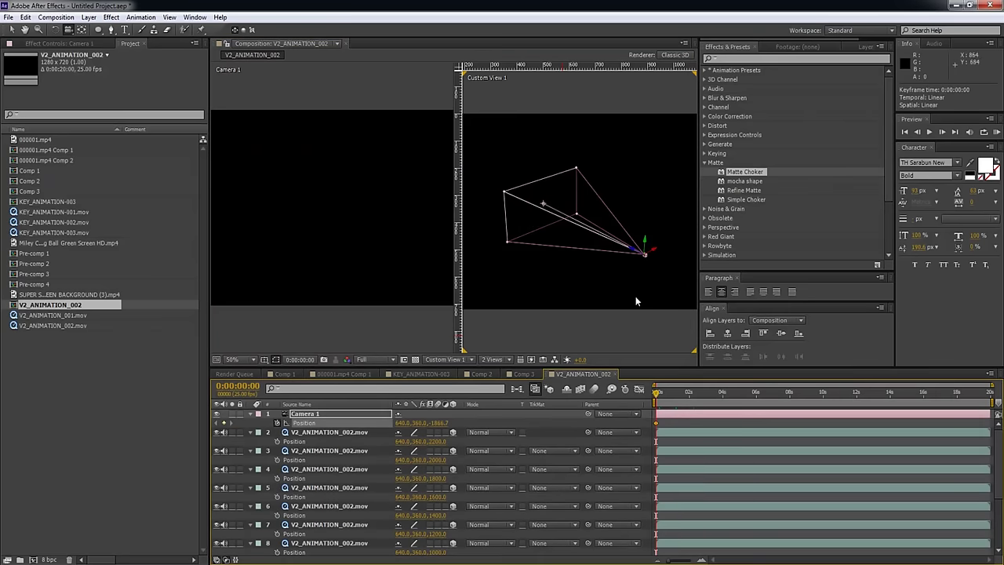
Move Camera 1 along its Z axis through the tunnel to Z 1888.4 at 0:00:11:13, and scrub the camera move.
key(v)
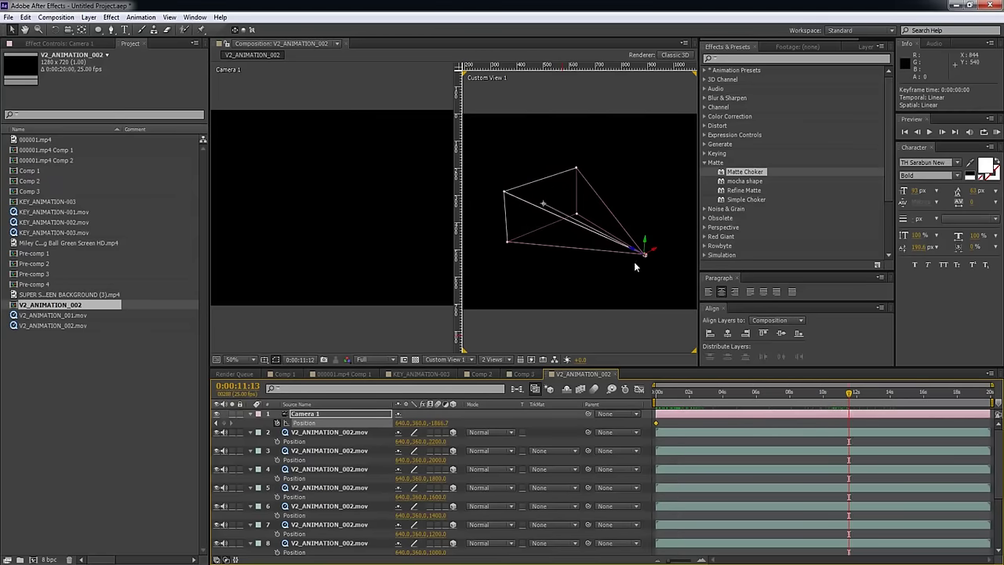
drag(635, 252, 377, 144)
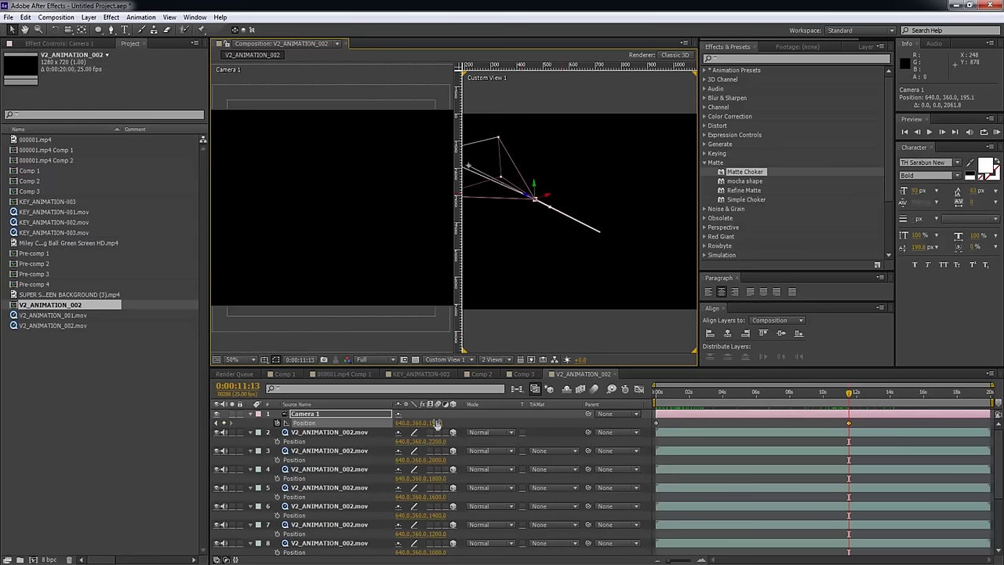
drag(531, 200, 368, 118)
click(692, 392)
click(697, 401)
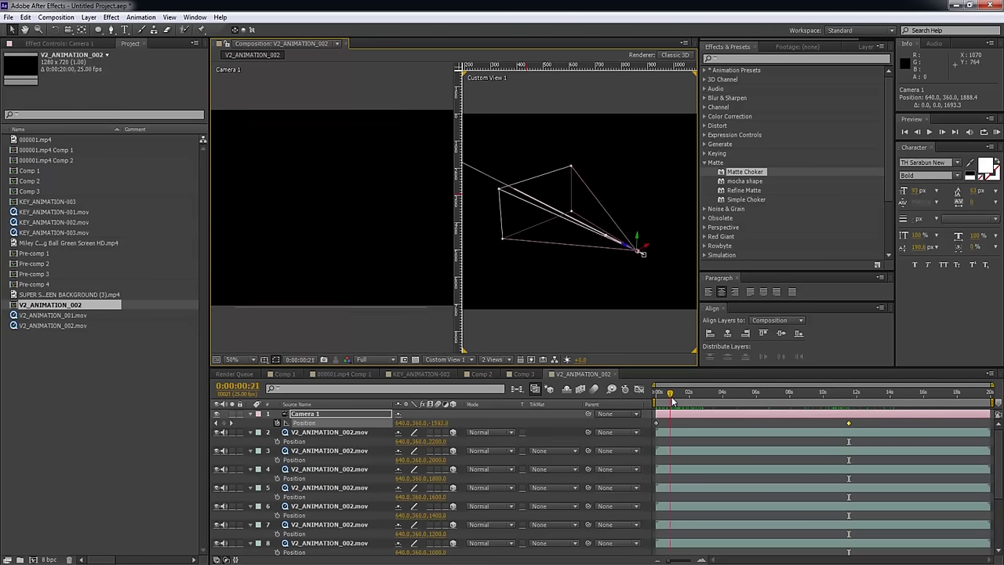
drag(696, 401, 761, 399)
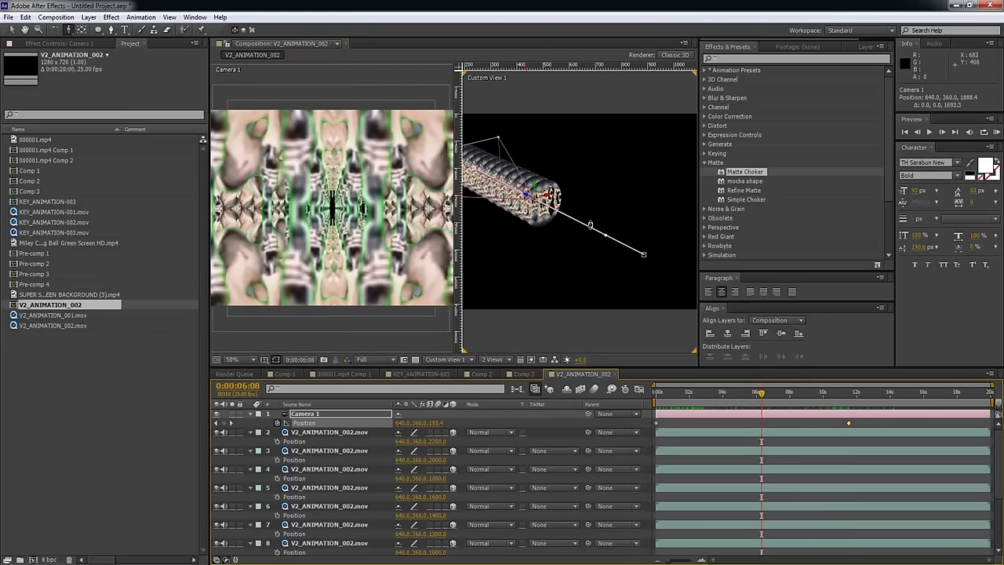
Set Camera 1's Z position to 2400 at 0:00:11:13 and scrub through the tunnel to check the camera move.
drag(582, 222, 535, 233)
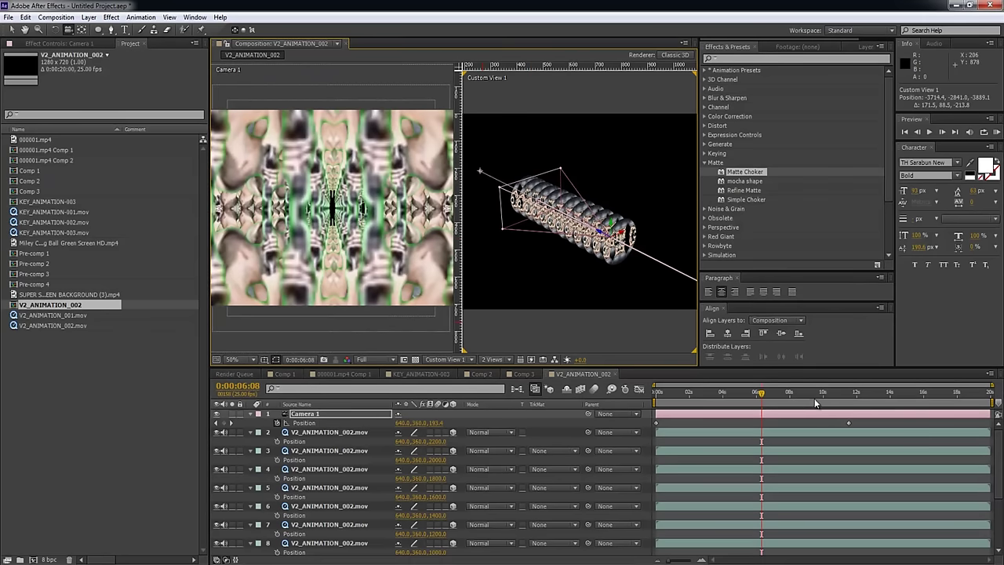
drag(814, 403, 851, 402)
click(444, 423)
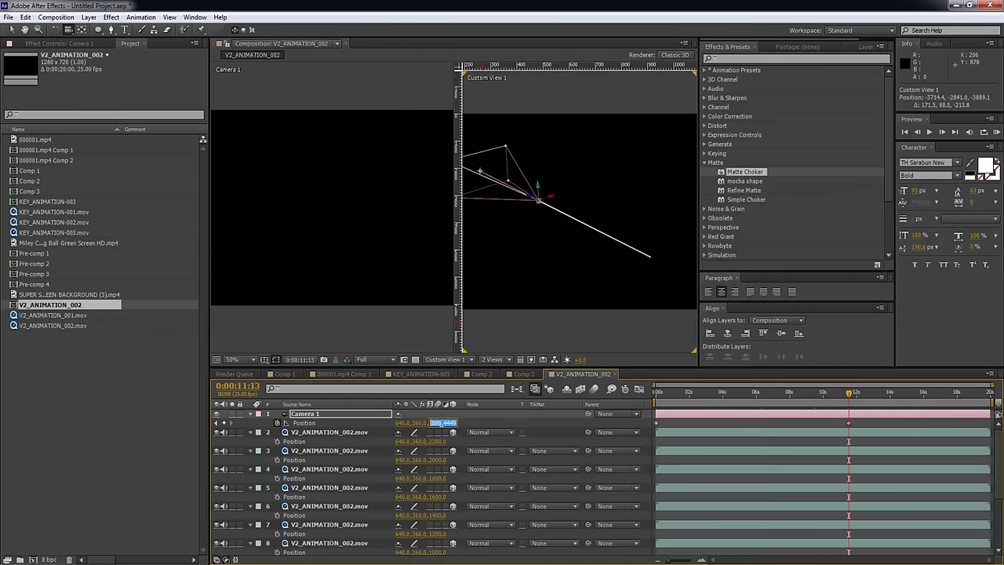
key(Return)
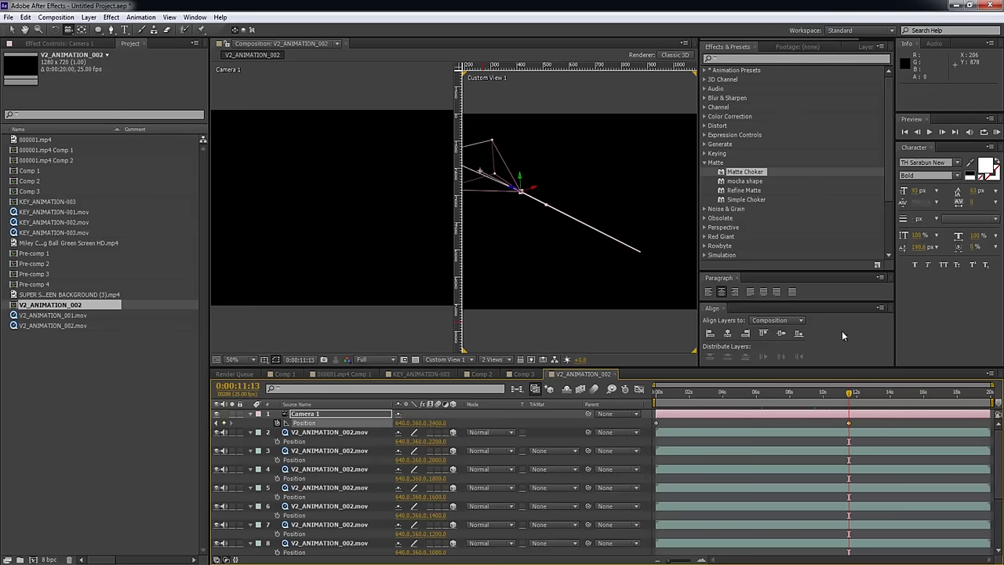
drag(776, 397, 830, 405)
click(771, 392)
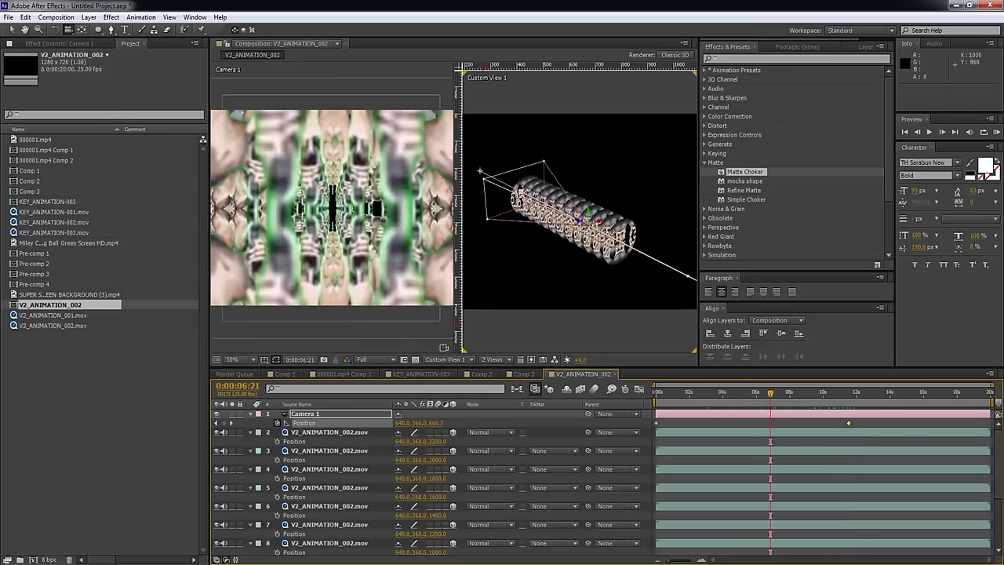
Place two vertical guides beside the near end of the tunnel in Custom View 1, the first at 832, and clear the layer selection.
key(v)
click(411, 84)
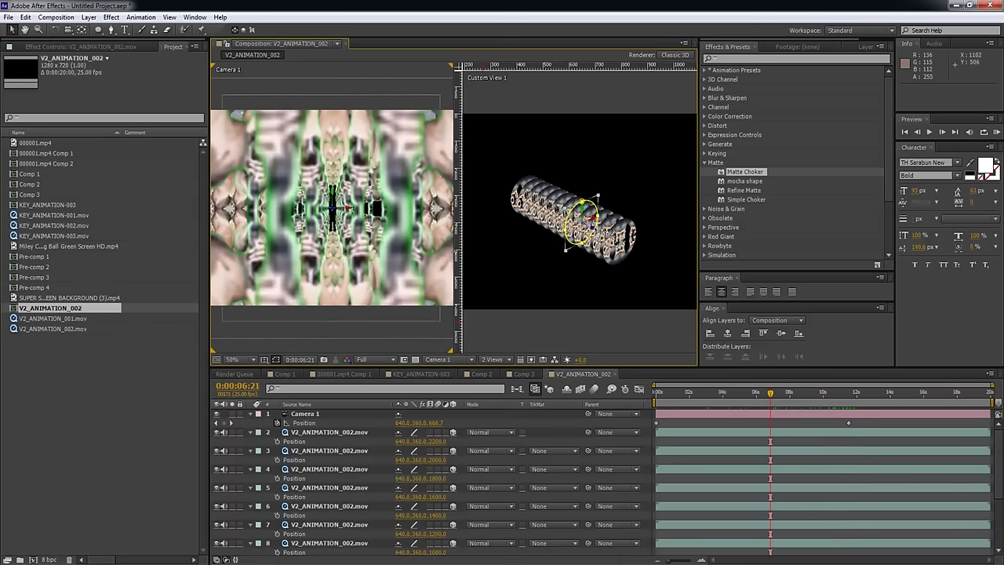
drag(462, 318, 631, 318)
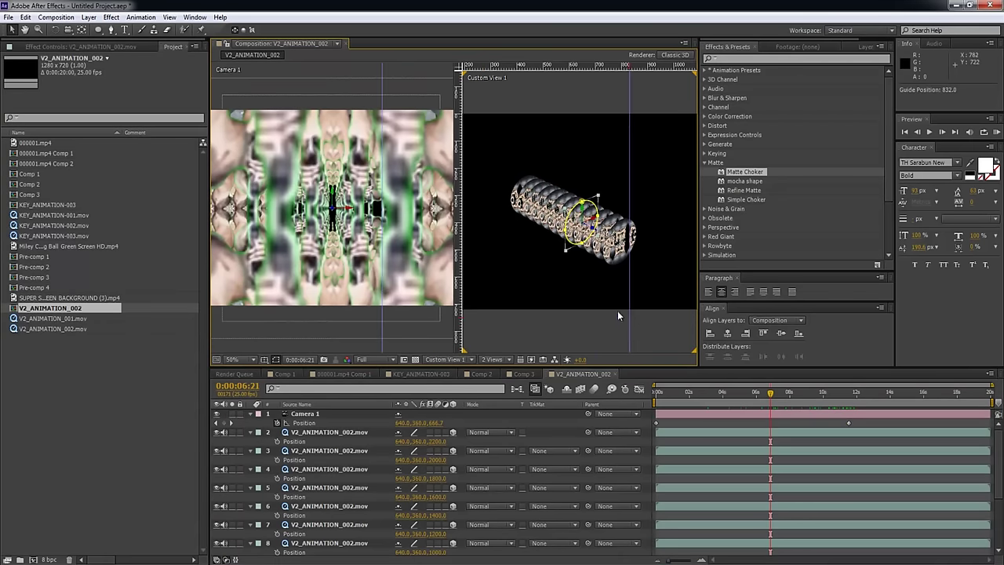
drag(461, 332, 645, 332)
click(486, 231)
Switch the composition viewer to a single view through Camera 1.
click(492, 360)
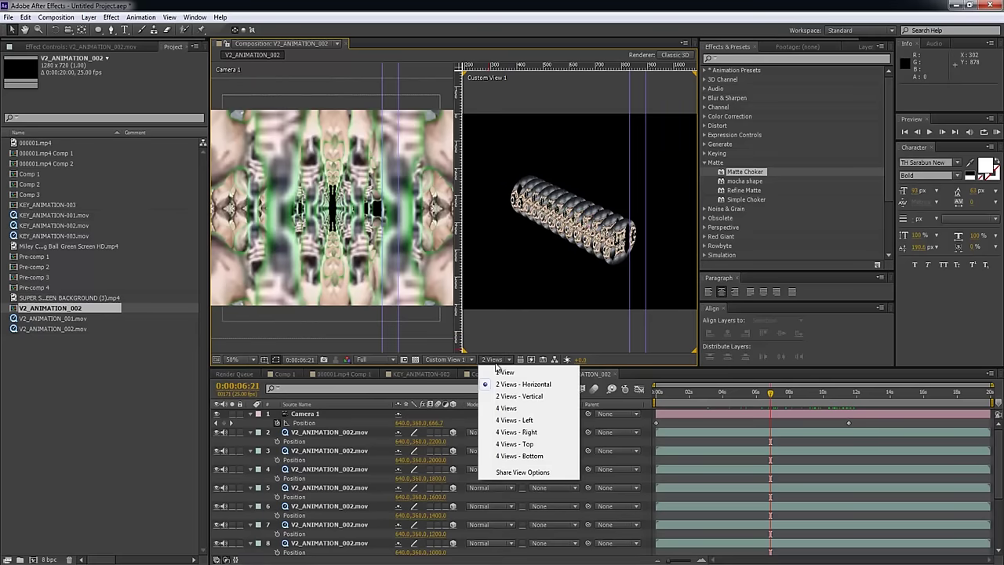
click(502, 374)
click(447, 359)
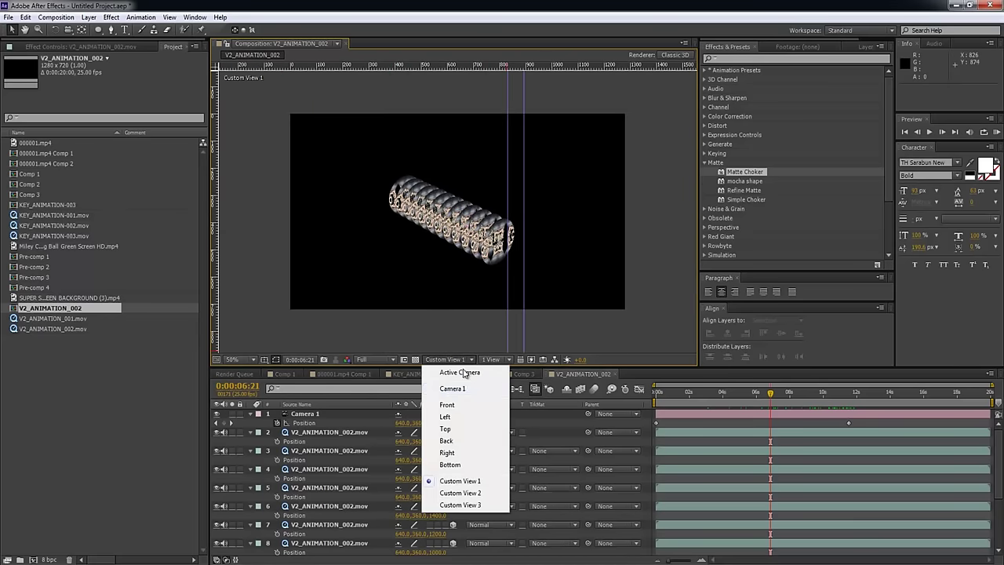
click(449, 381)
Preview the camera move from the start, and move Camera 1's last Position keyframe to 0:00:19:24.
drag(683, 392, 657, 392)
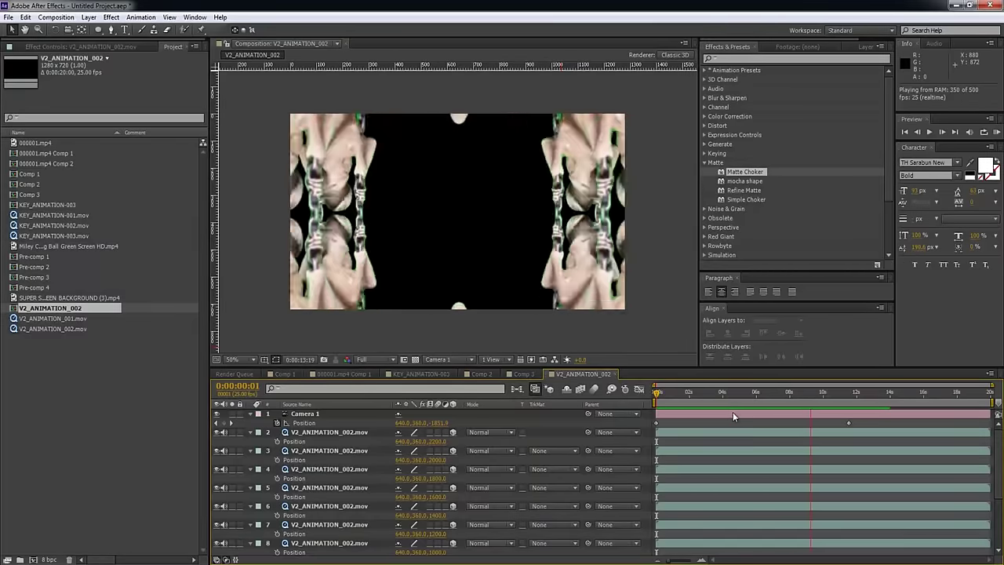
drag(733, 397, 987, 426)
drag(876, 397, 840, 394)
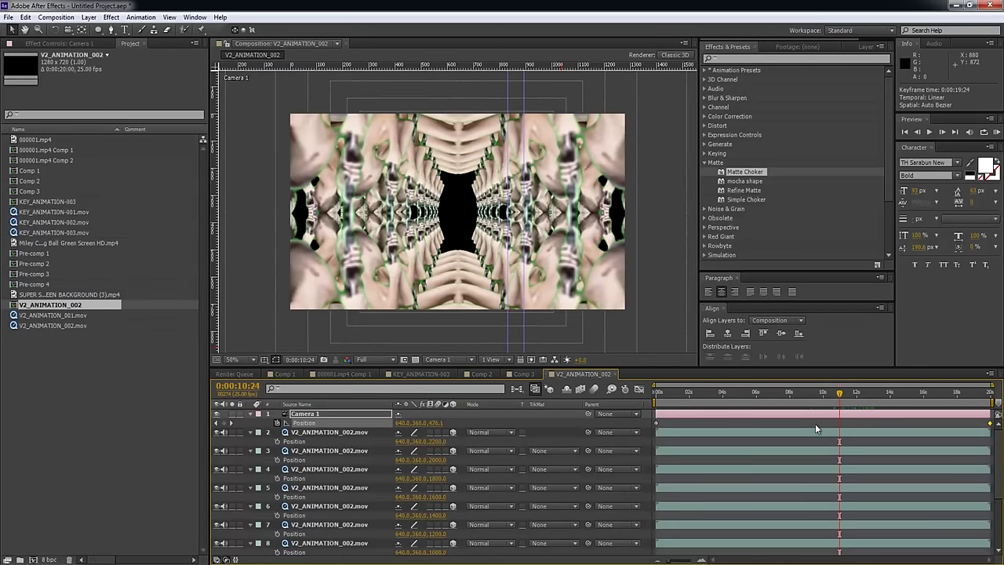
Select V2_ANIMATION_002.mov layers 2 to 13, sequence them with an overlap of 0:00:19:05 and scrub the result.
click(811, 432)
scroll(779, 489, down, 3)
shift+click(720, 541)
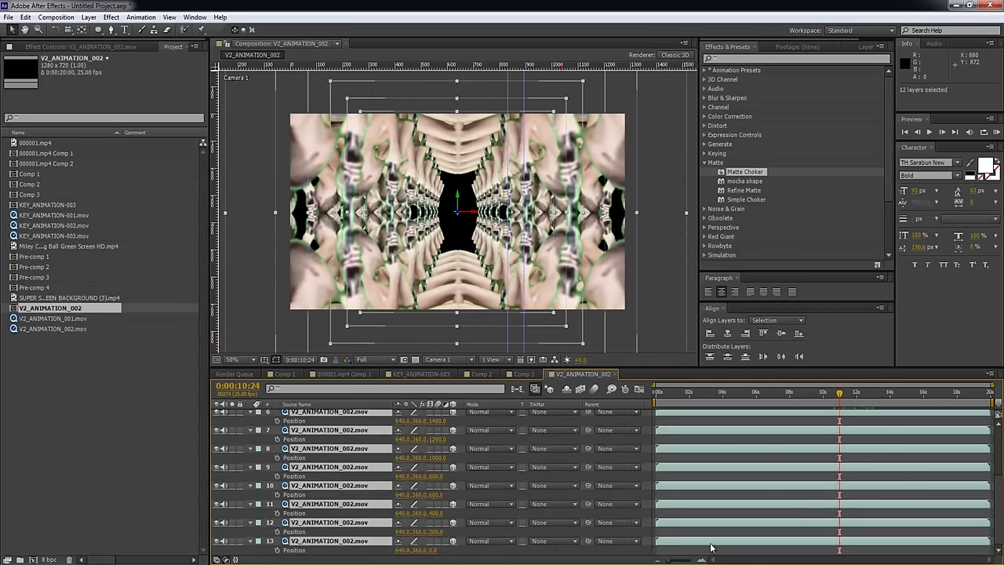
right_click(709, 542)
mouse_move(774, 211)
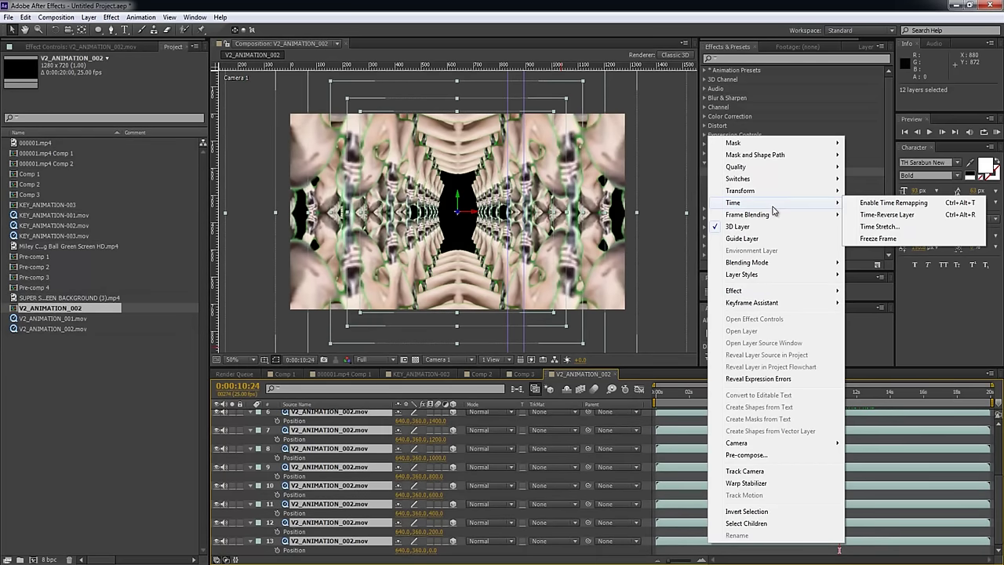
mouse_move(753, 303)
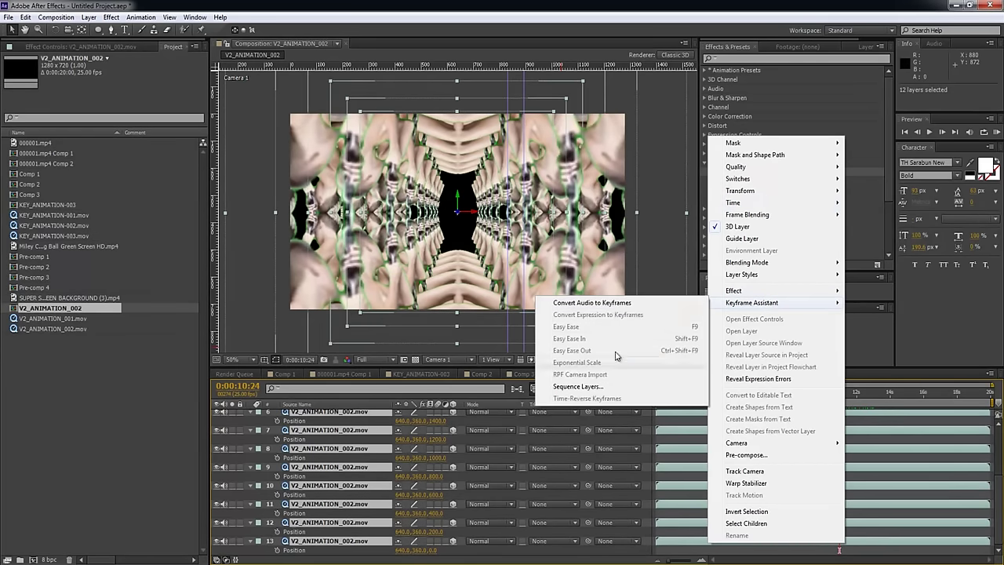
click(592, 387)
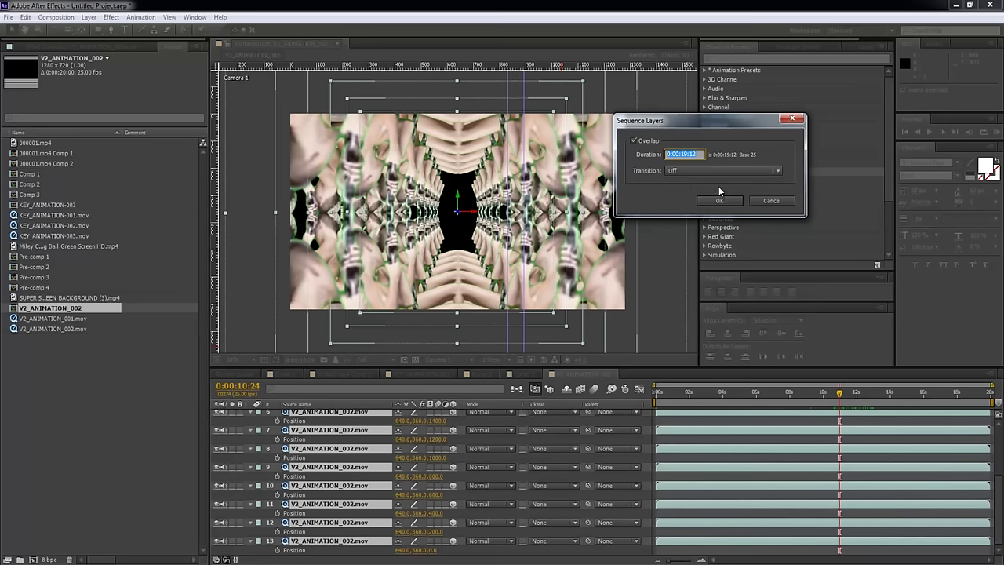
text(1905)
key(Return)
drag(672, 392, 889, 408)
Sequence the selected V2_ANIMATION_002.mov layers again with an overlap of 0:00:18:20 and scrub the timing.
right_click(862, 435)
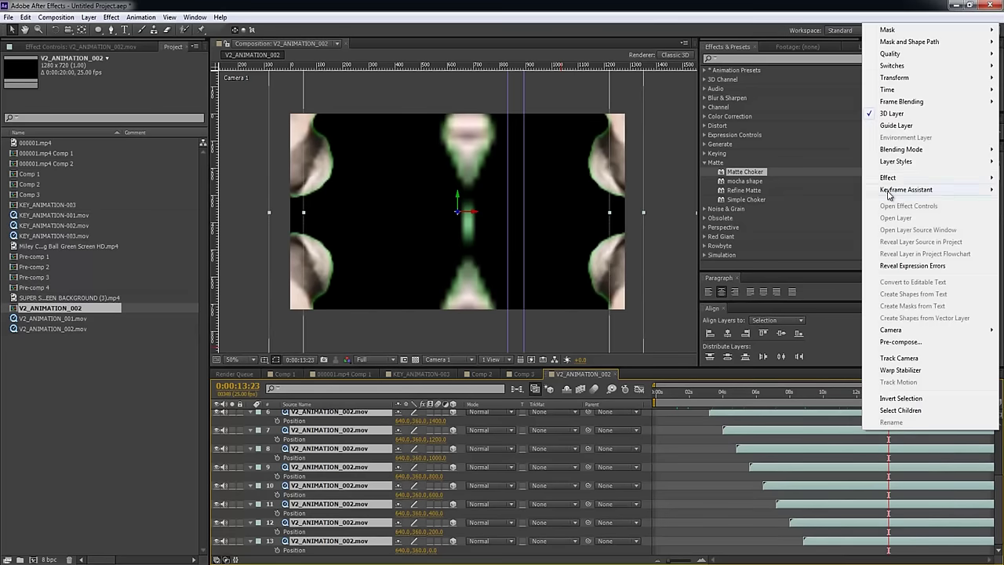
mouse_move(899, 195)
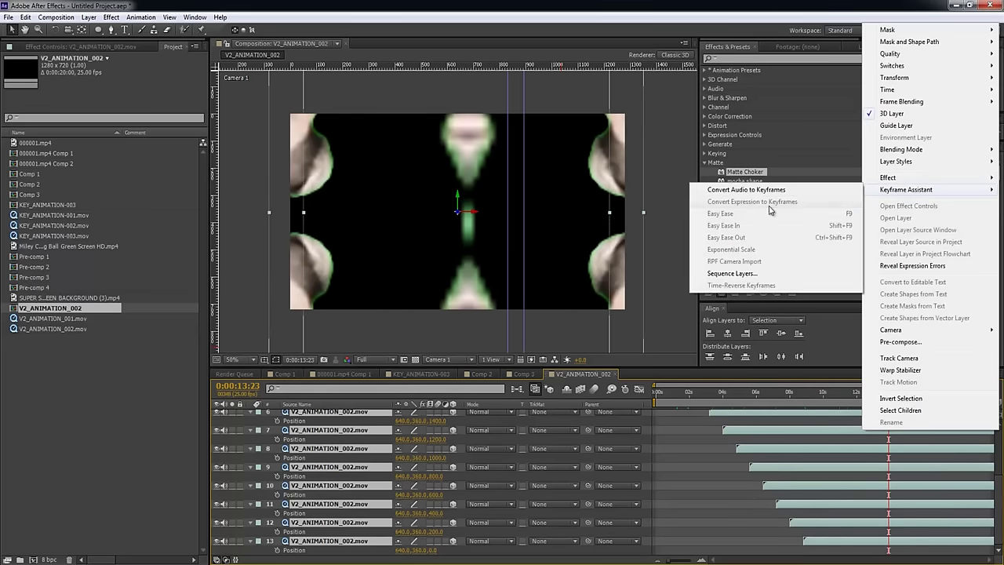
click(775, 269)
text(1820)
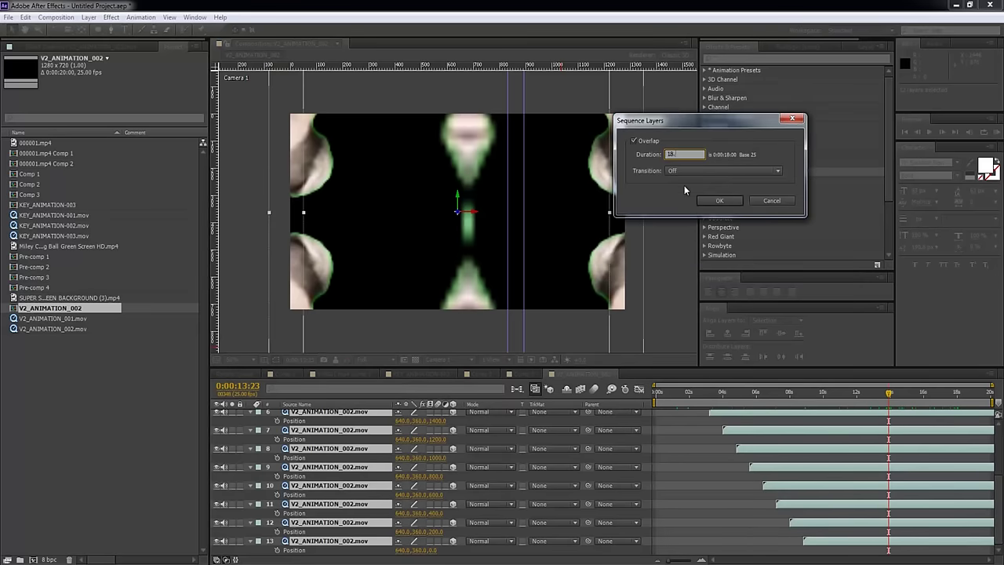
key(Return)
drag(828, 399, 932, 405)
Sequence the selected V2_ANIMATION_002.mov layers with an overlap of 0:00:18:10 and check the new timing along the timeline.
right_click(872, 430)
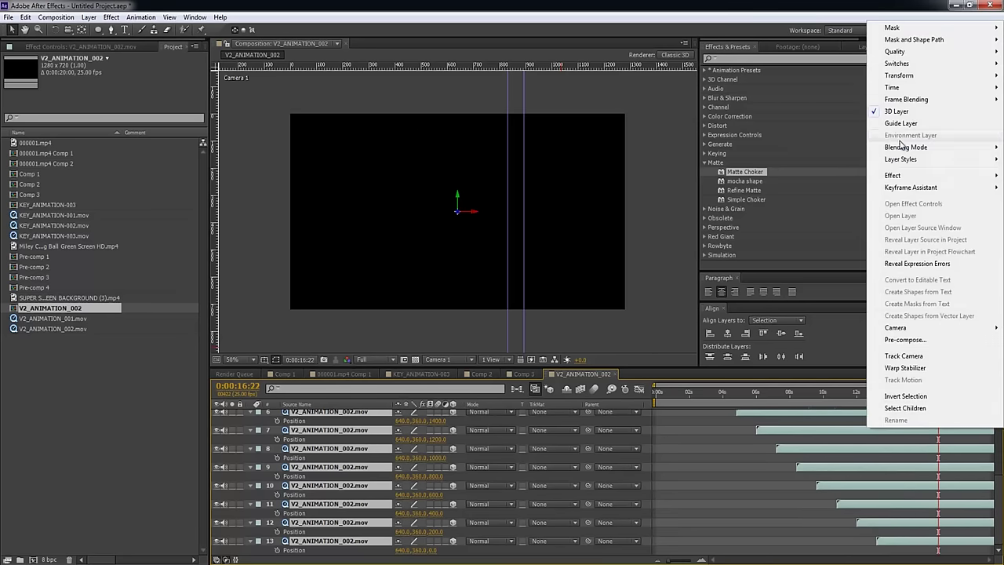
mouse_move(906, 186)
click(769, 271)
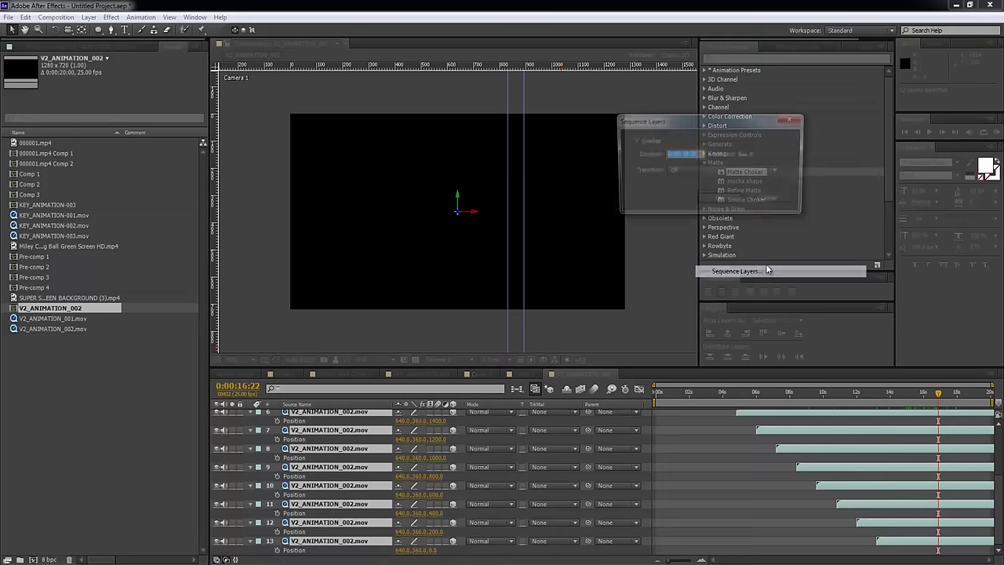
text(1810)
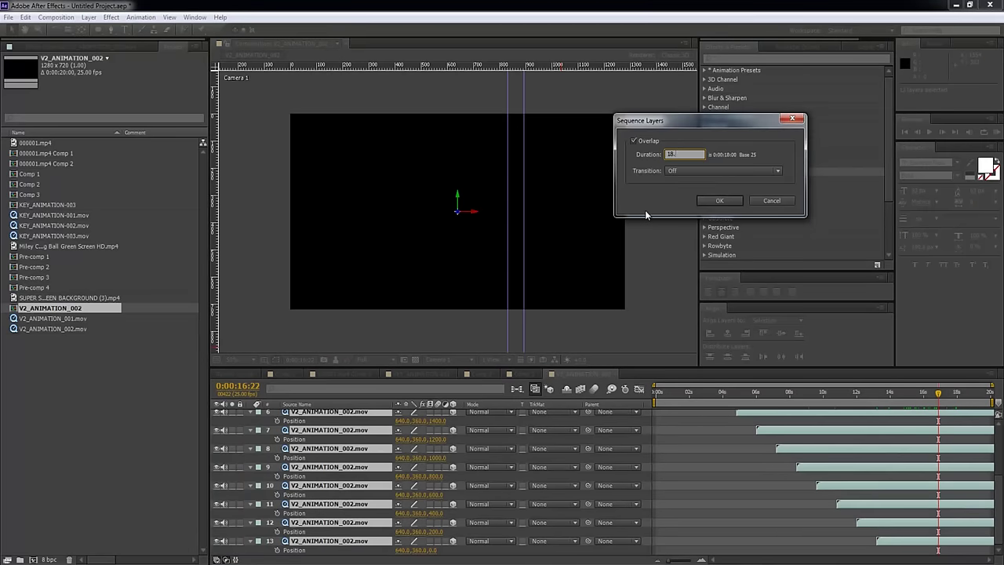
key(Return)
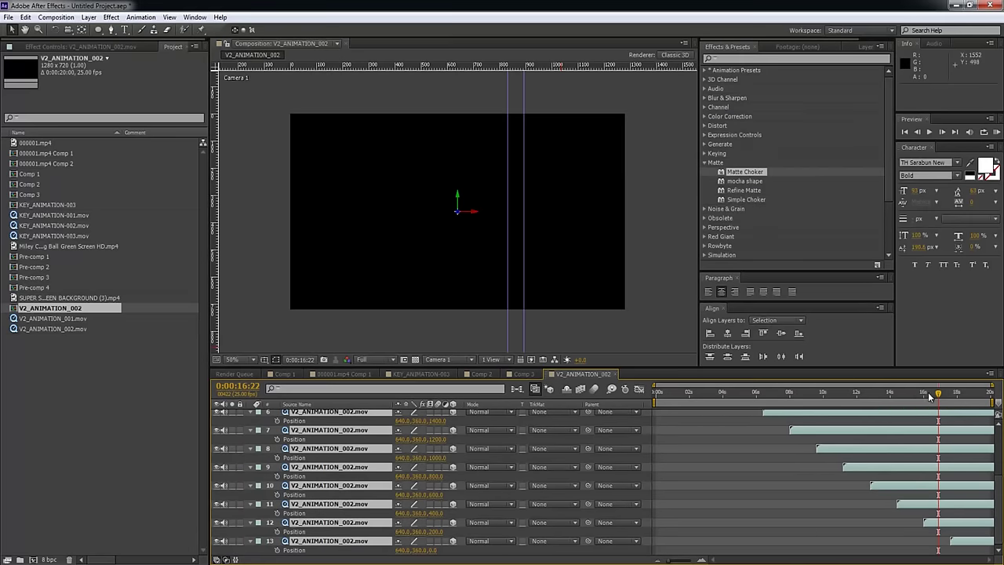
click(874, 394)
mouse_move(873, 404)
mouse_down()
mouse_move(917, 406)
mouse_move(854, 406)
mouse_up()
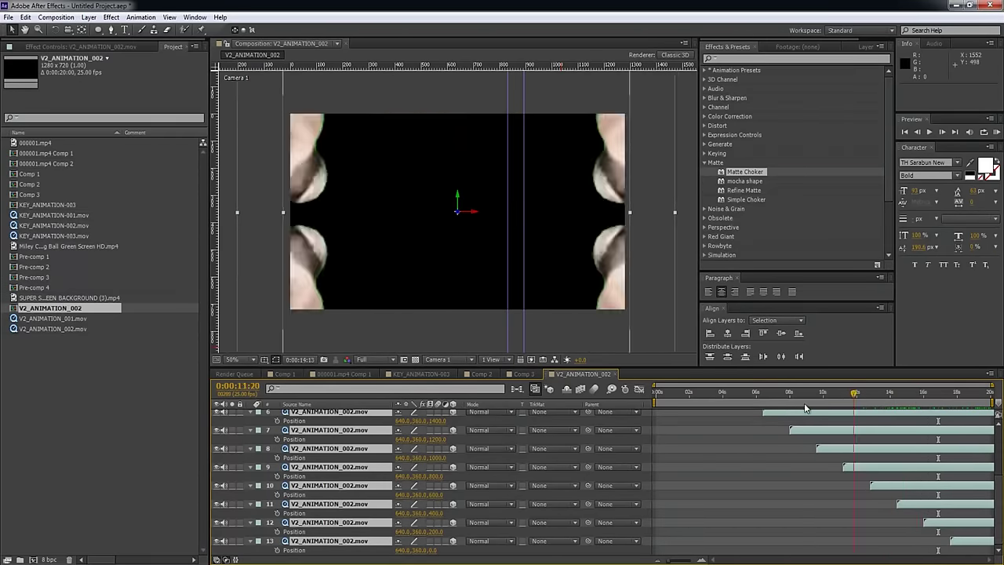
key(i)
Clear the layer selection, render a RAM preview of the staggered tunnel and scrub to 0:00:15:06.
click(679, 297)
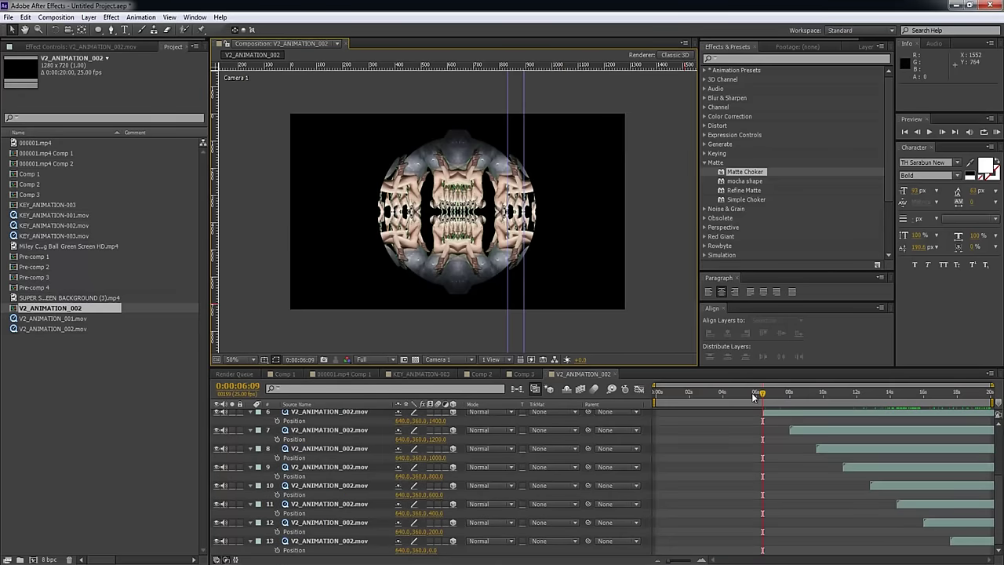
key(KP_0)
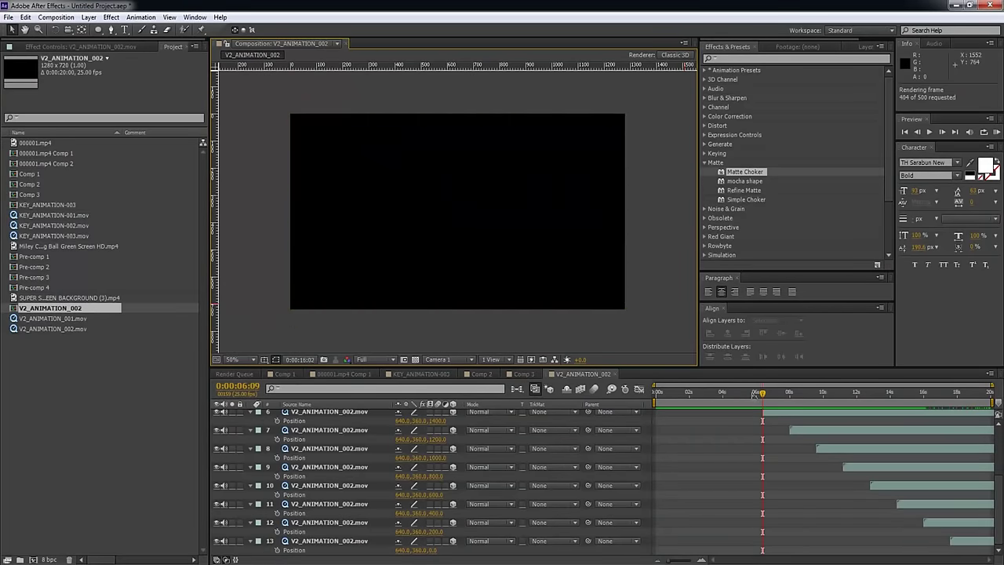
click(759, 397)
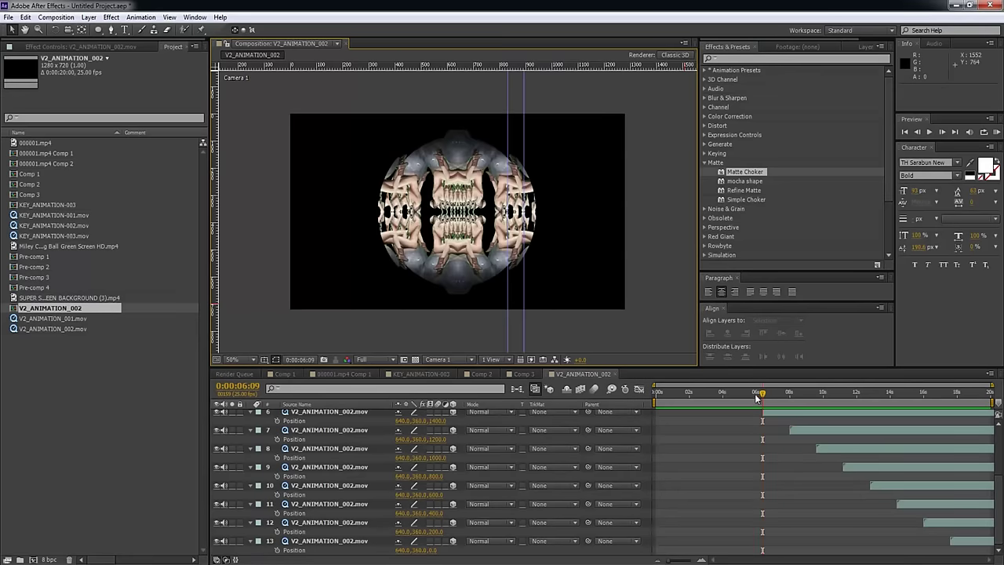
drag(766, 408, 913, 407)
Review the staggered V2_ANIMATION_002.mov layers from first to last, and inspect the KEY_ANIMATION clips in the project.
scroll(792, 472, up, 3)
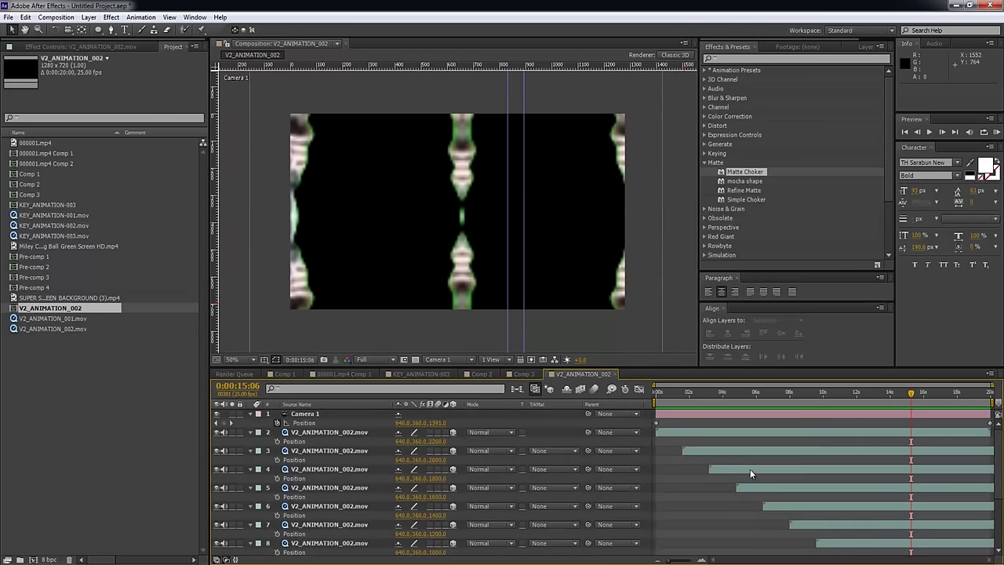
click(702, 433)
scroll(760, 490, down, 3)
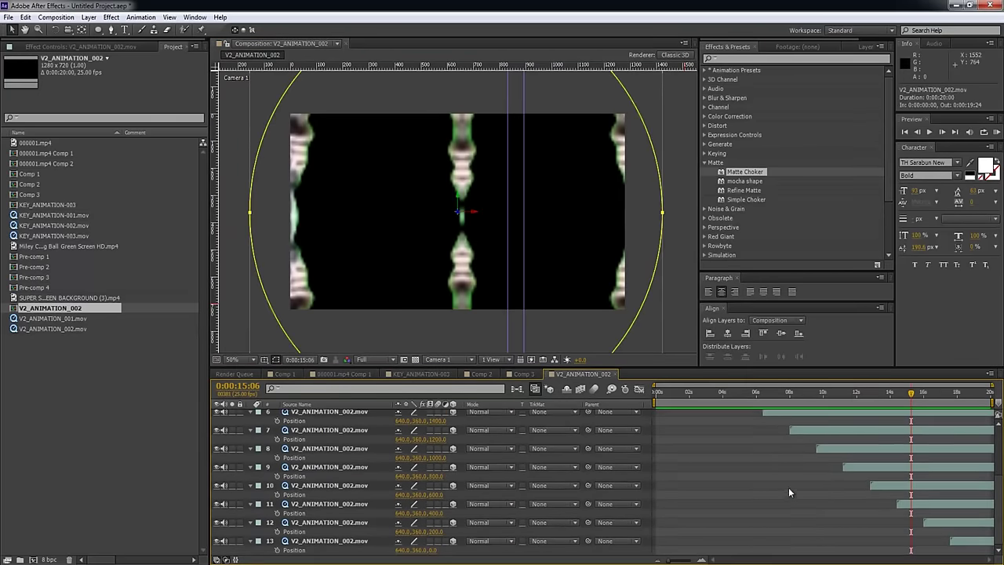
click(101, 389)
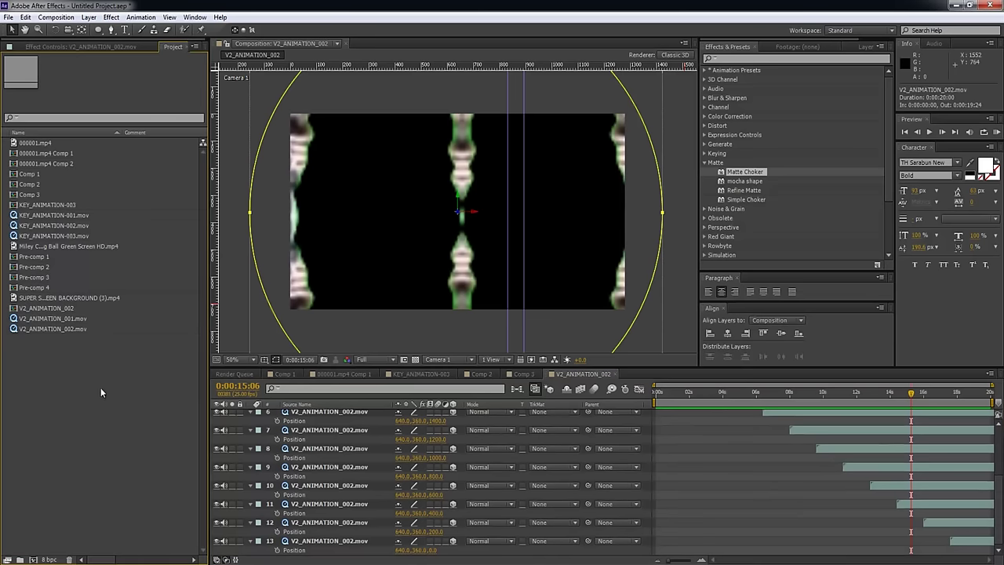
click(78, 238)
click(74, 216)
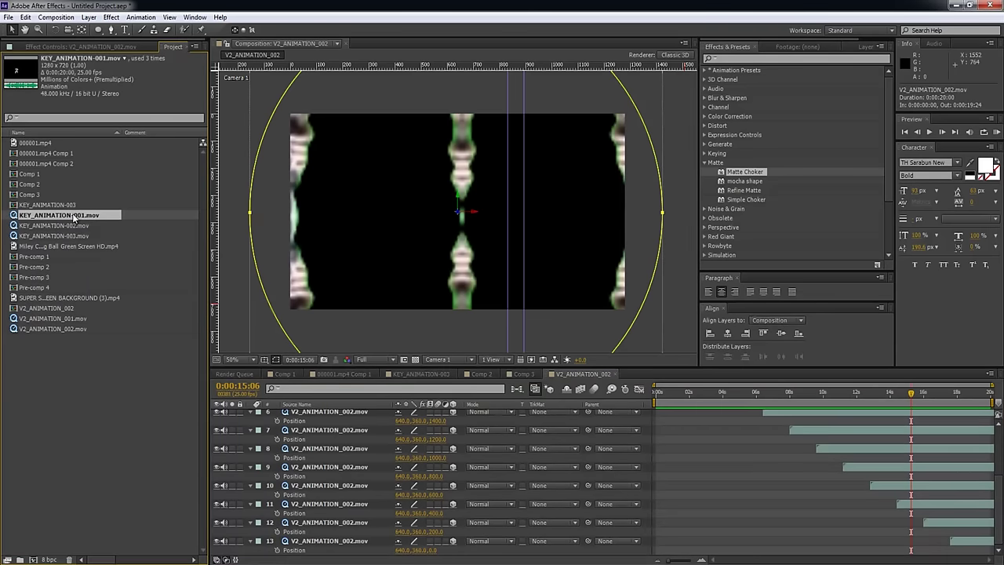
click(128, 421)
scroll(706, 471, up, 5)
click(765, 456)
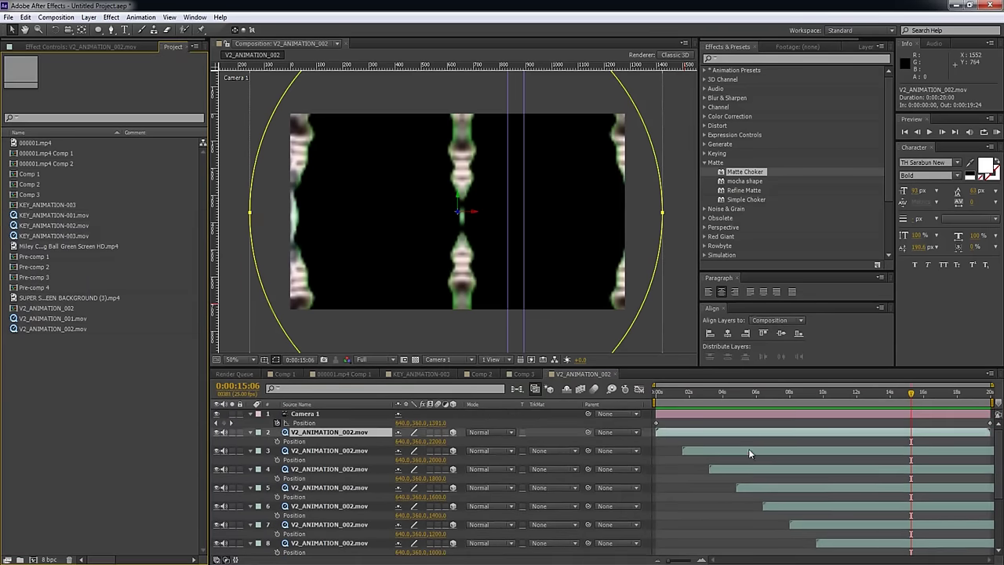
click(345, 432)
scroll(350, 494, down, 4)
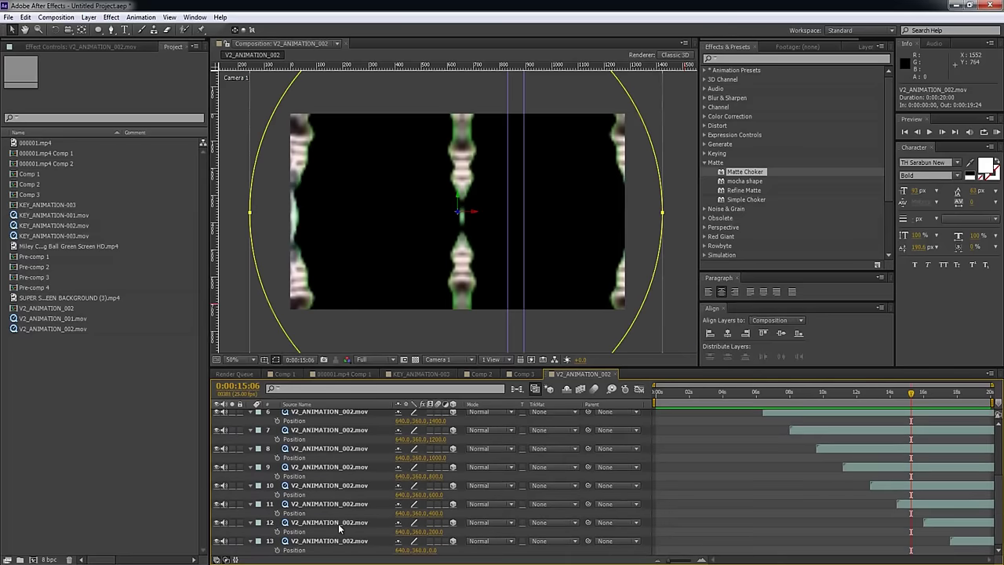
Replace the source of all 12 selected tunnel layers with KEY_ANIMATION-001.mov and scrub the timeline to 0:00:09:21.
shift+click(333, 542)
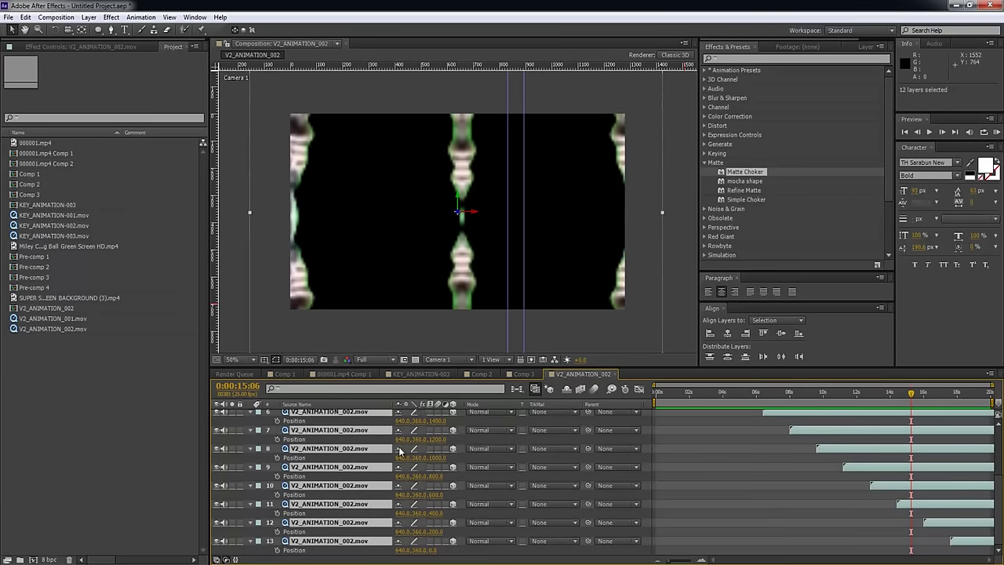
click(57, 216)
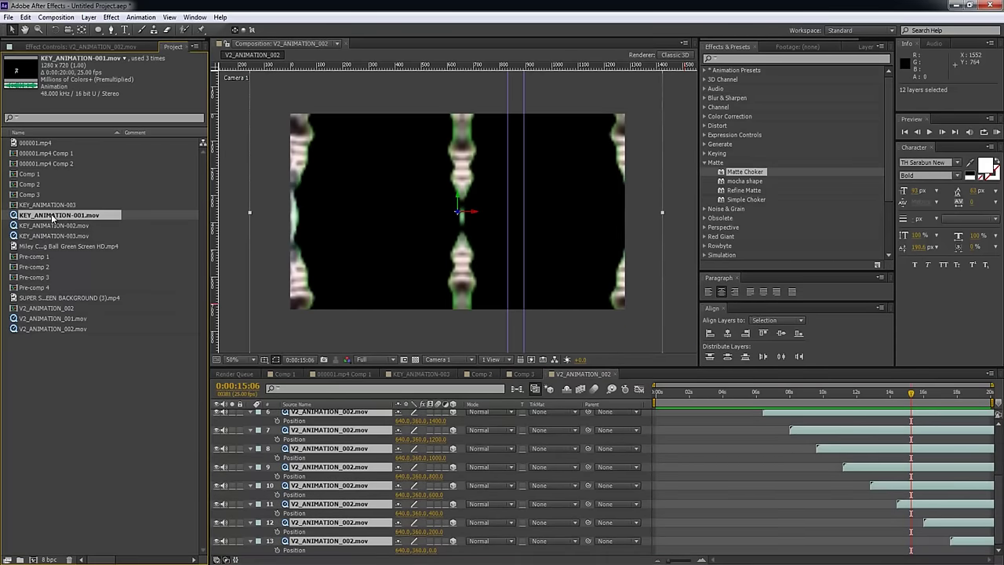
drag(59, 219, 372, 436)
drag(668, 401, 821, 397)
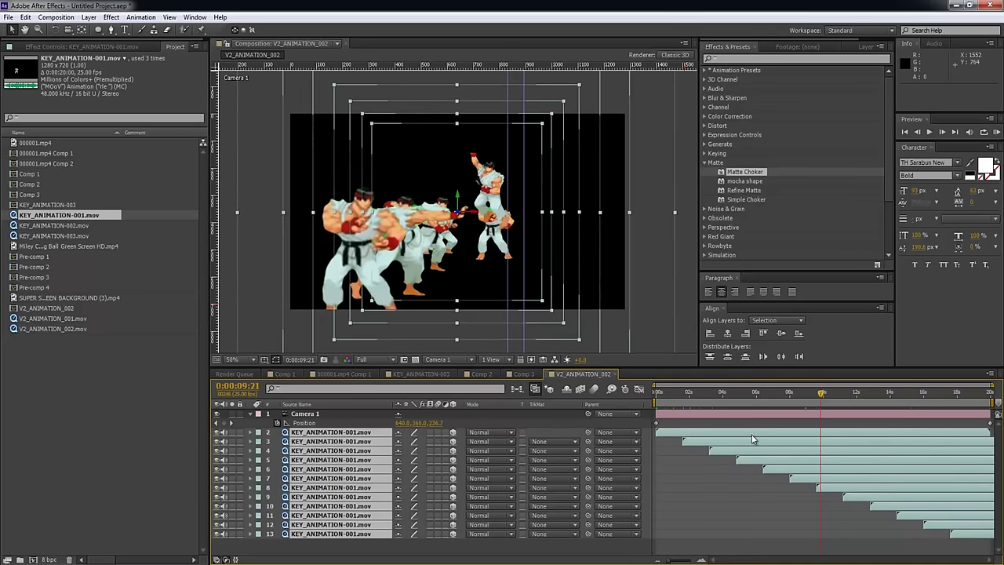
Swap the source of the 12 tunnel layers to KEY_ANIMATION-002.mov and render a RAM preview from 0:00:04:07.
click(76, 226)
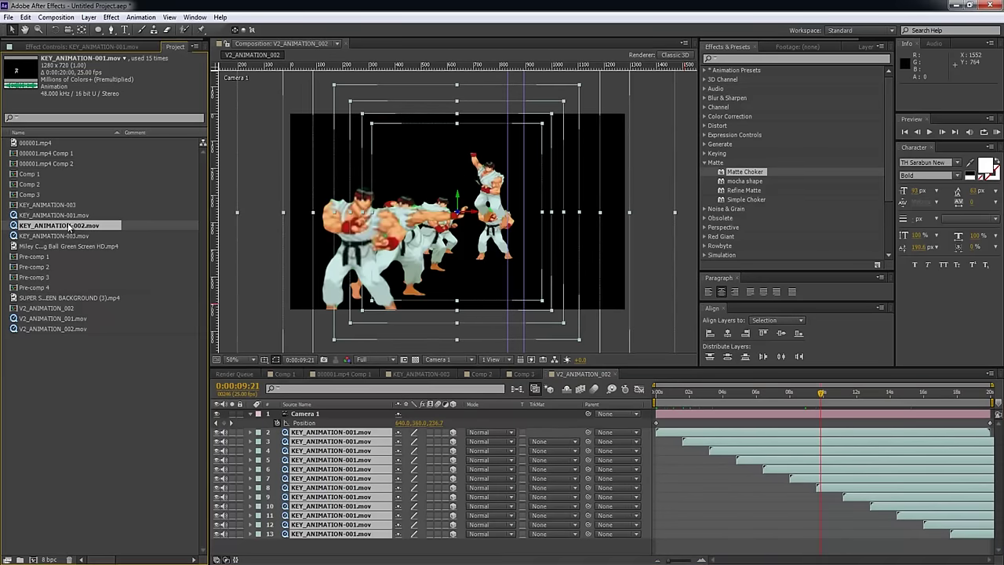
drag(76, 226, 328, 470)
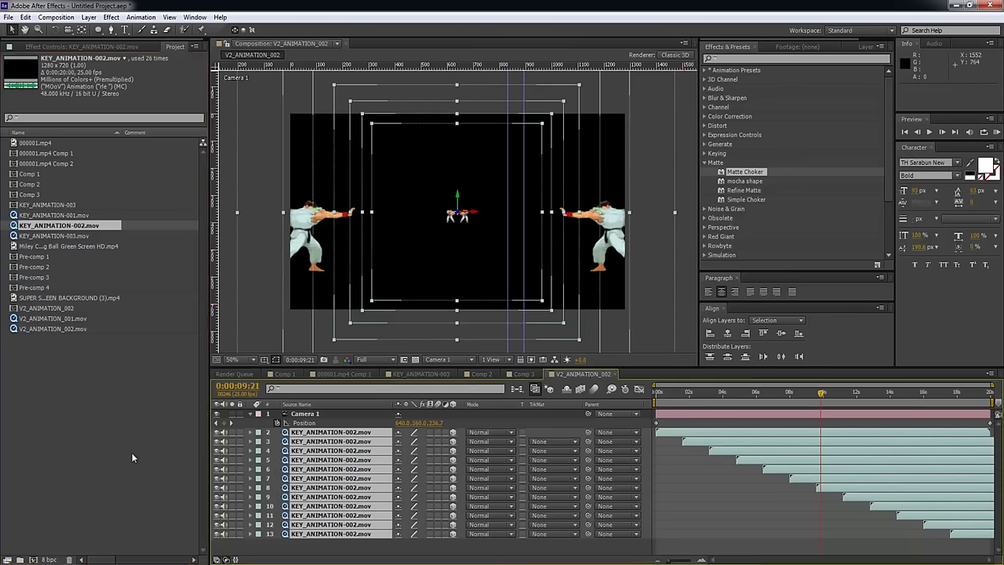
click(132, 453)
drag(687, 402, 729, 402)
key(KP_0)
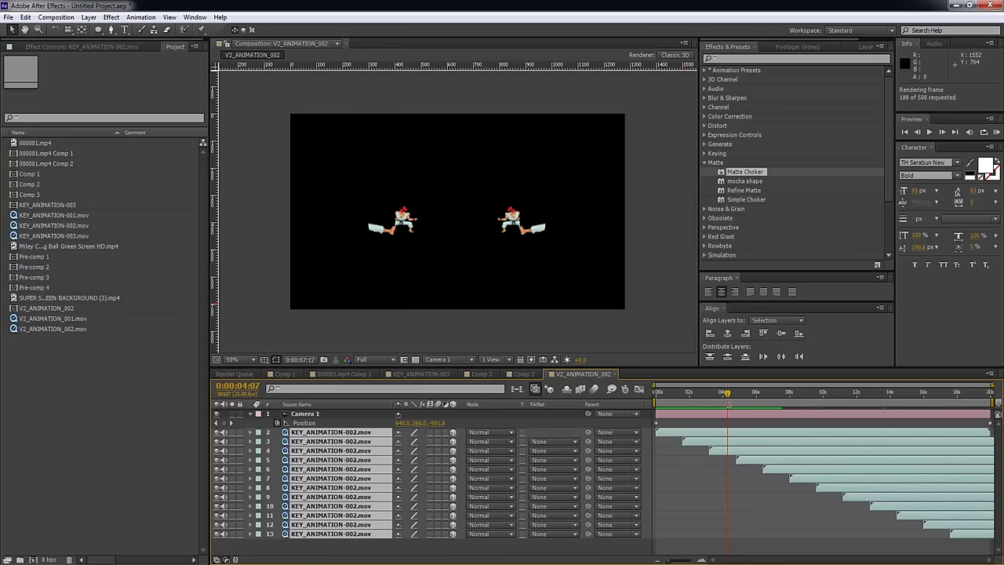
click(162, 363)
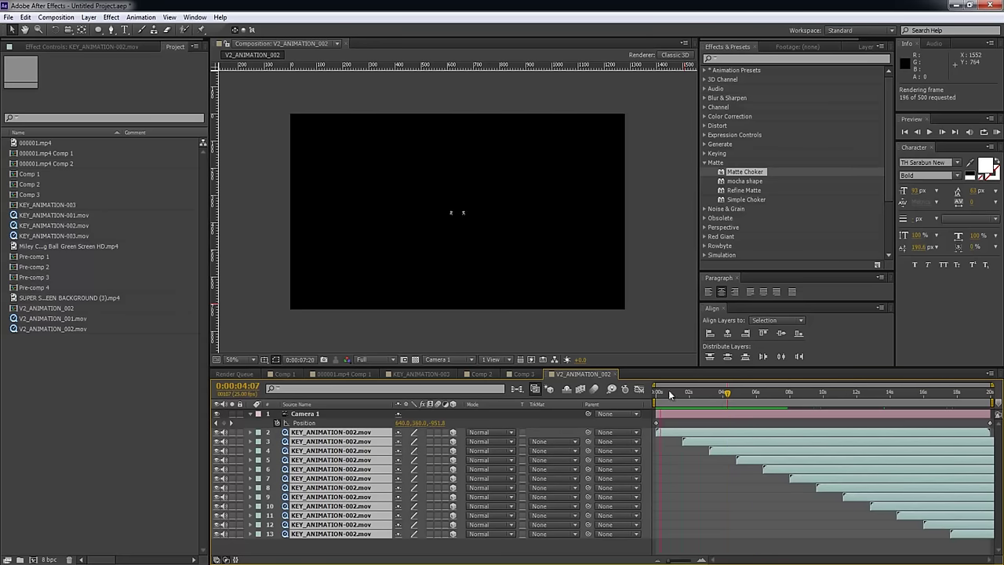
Replace the source of the 12 tunnel layers with V2_ANIMATION_002.mov and scrub the timeline to 0:00:10:04.
click(96, 336)
drag(55, 329, 305, 459)
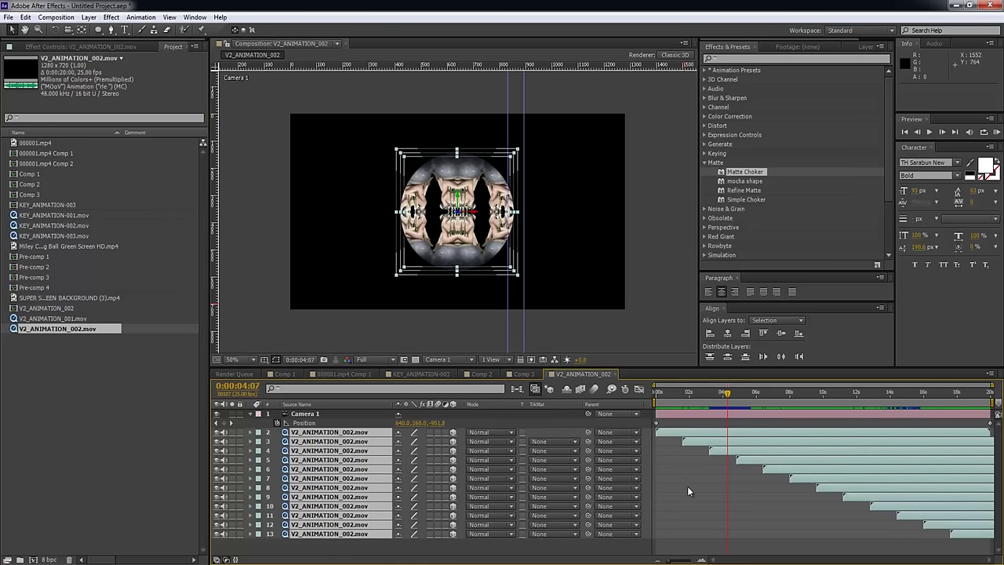
click(680, 481)
click(669, 396)
drag(684, 400, 825, 417)
Set the Z Rotation of layer 3 to 22° and of layer 4 to -38°.
click(714, 441)
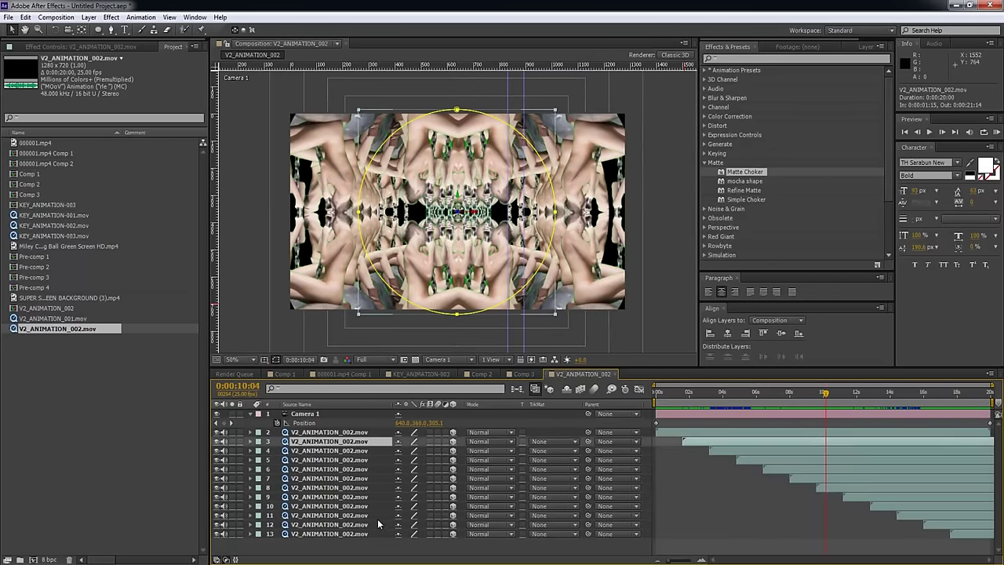
key(r)
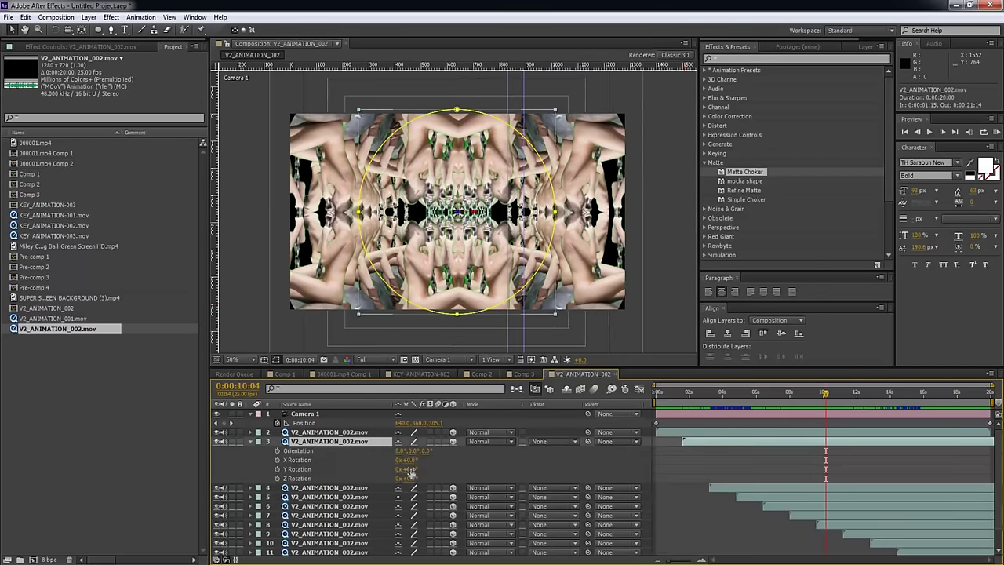
drag(411, 461, 432, 478)
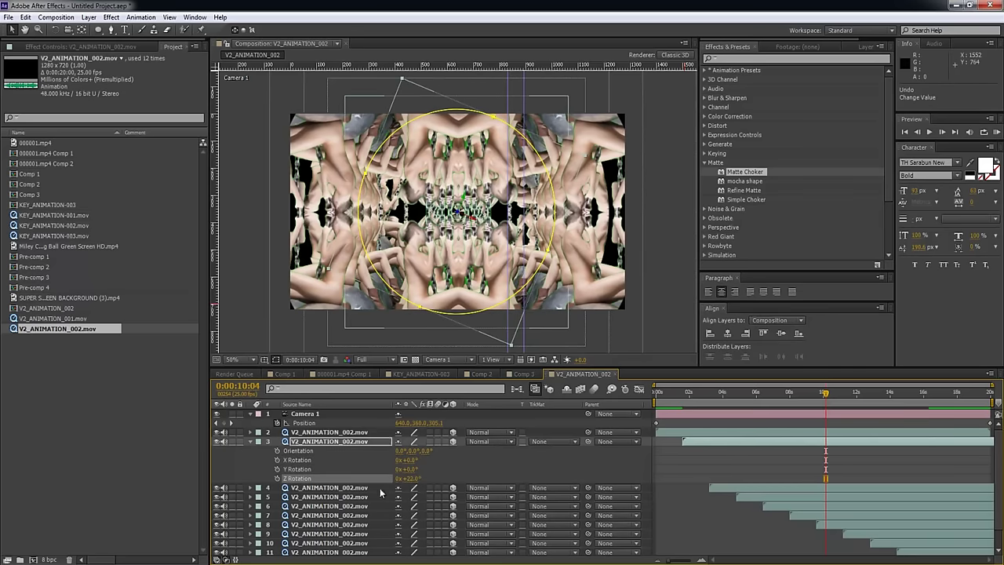
click(333, 488)
scroll(353, 515, down, 1)
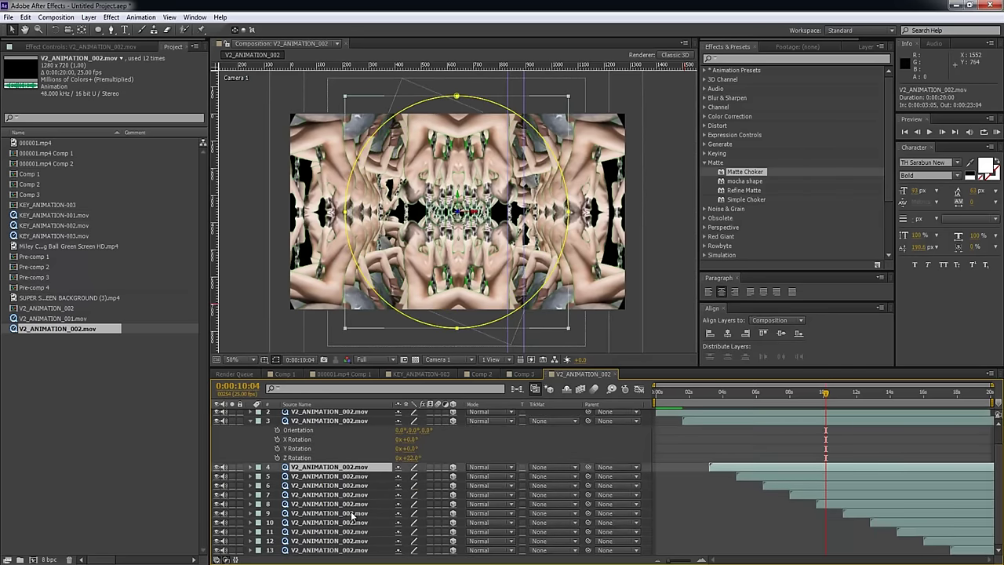
key(r)
drag(415, 510, 388, 510)
scroll(463, 538, down, 2)
Set the Z Rotation of layer 5 to 46° and of layer 6 to -88°, and scrub to 0:00:12:13.
key(ctrl+Down)
key(r)
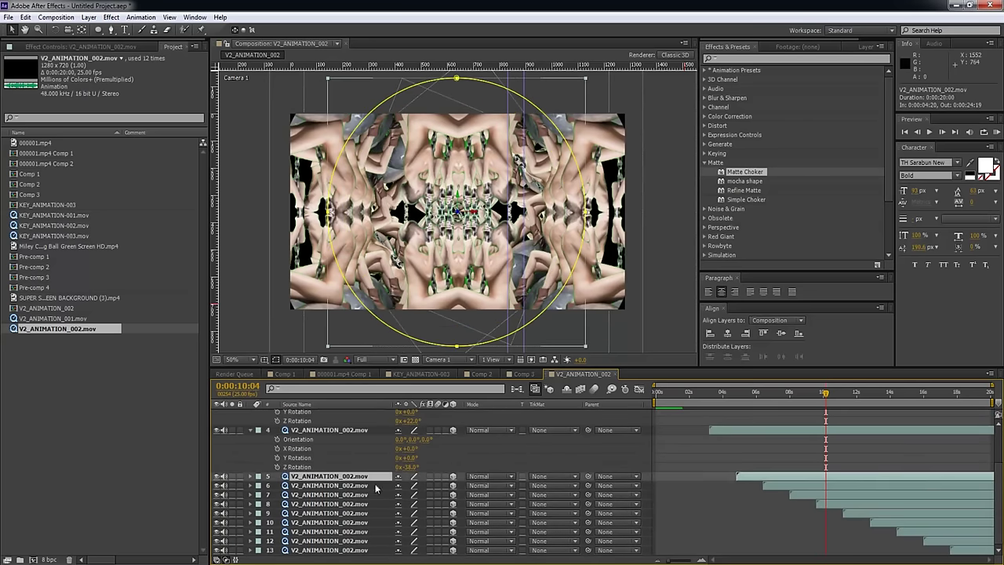
drag(414, 520, 384, 533)
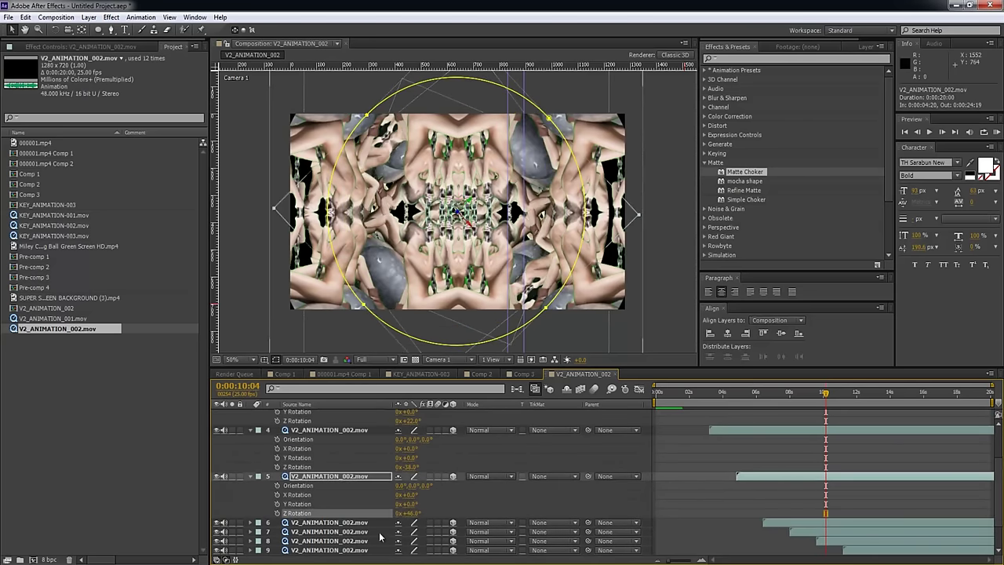
key(ctrl+Down)
key(r)
scroll(420, 541, down, 4)
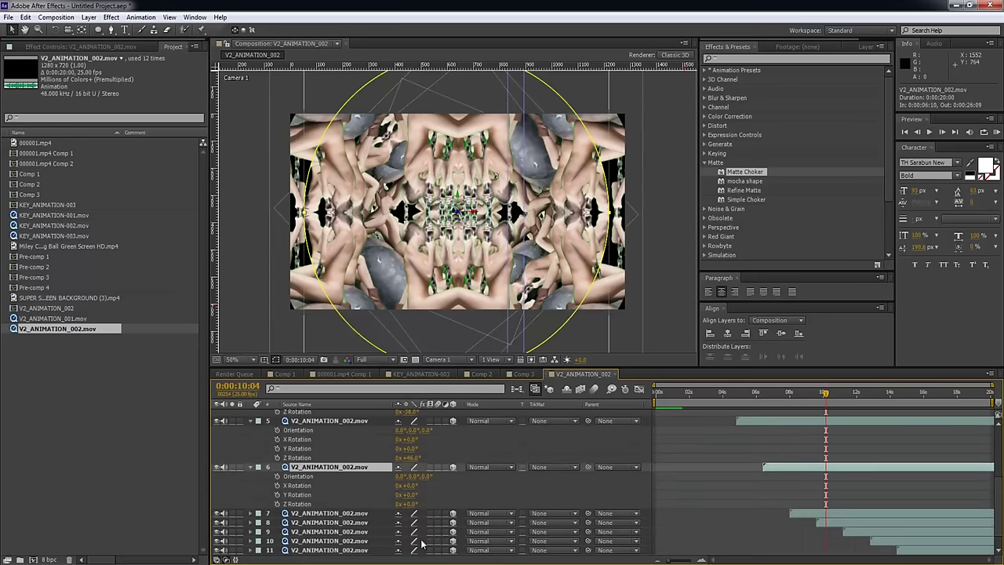
drag(410, 503, 370, 499)
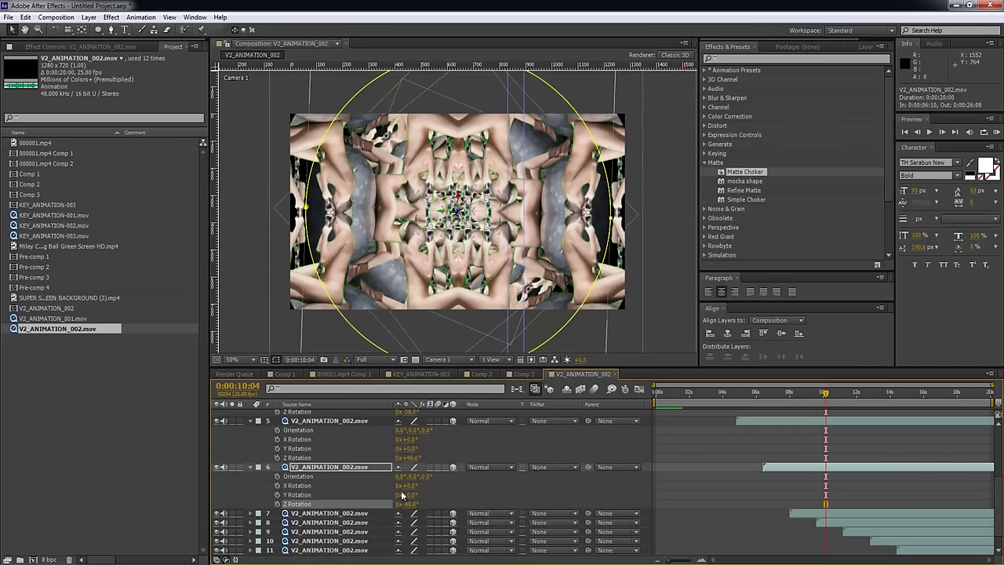
drag(727, 393, 866, 397)
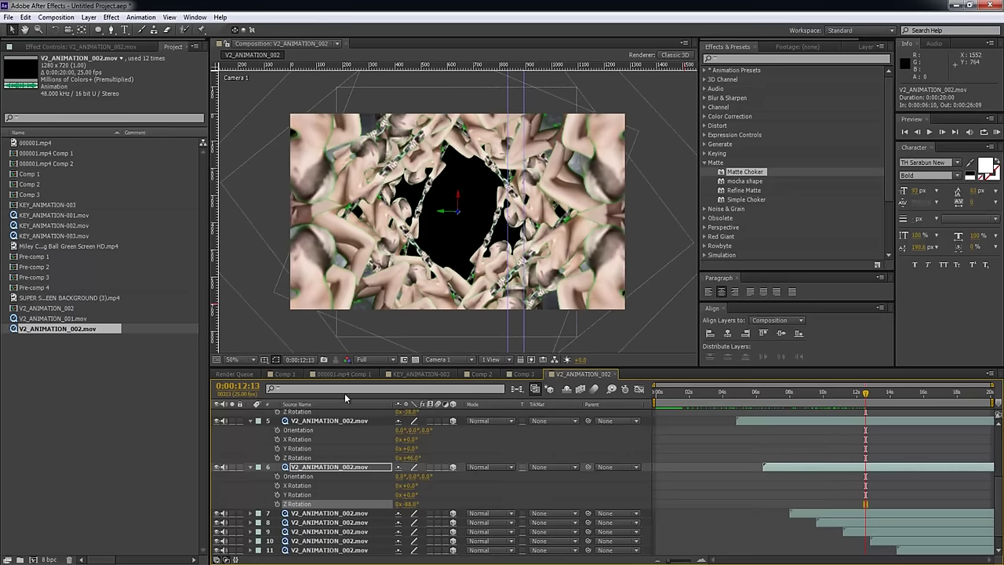
Select layers 2 to 13, replace their source with V2_ANIMATION_001.mov and collapse their rotation properties.
scroll(314, 521, up, 3)
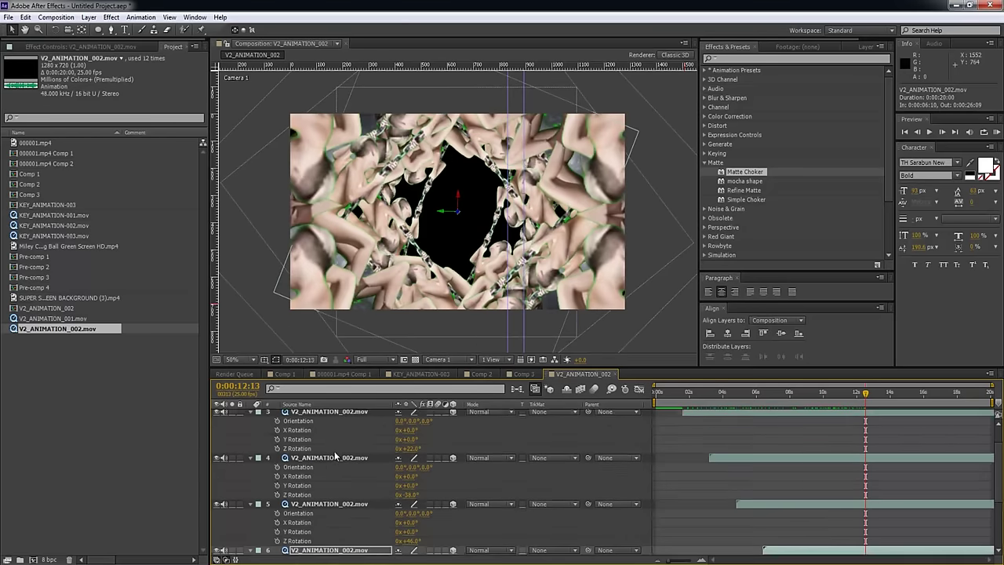
scroll(326, 447, up, 2)
click(326, 443)
scroll(341, 476, down, 2)
scroll(340, 475, down, 3)
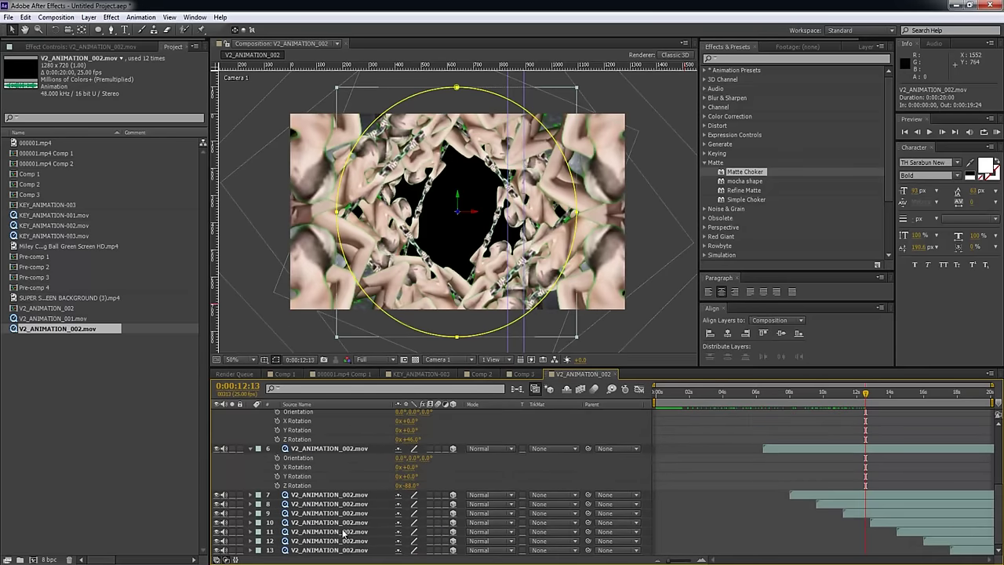
shift+click(342, 545)
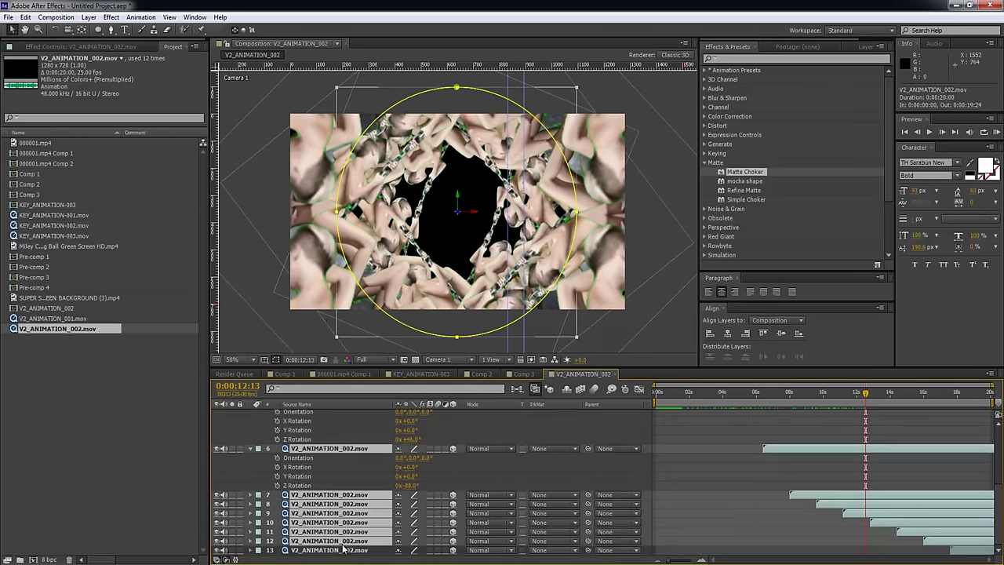
click(76, 319)
drag(75, 331, 334, 453)
key(u)
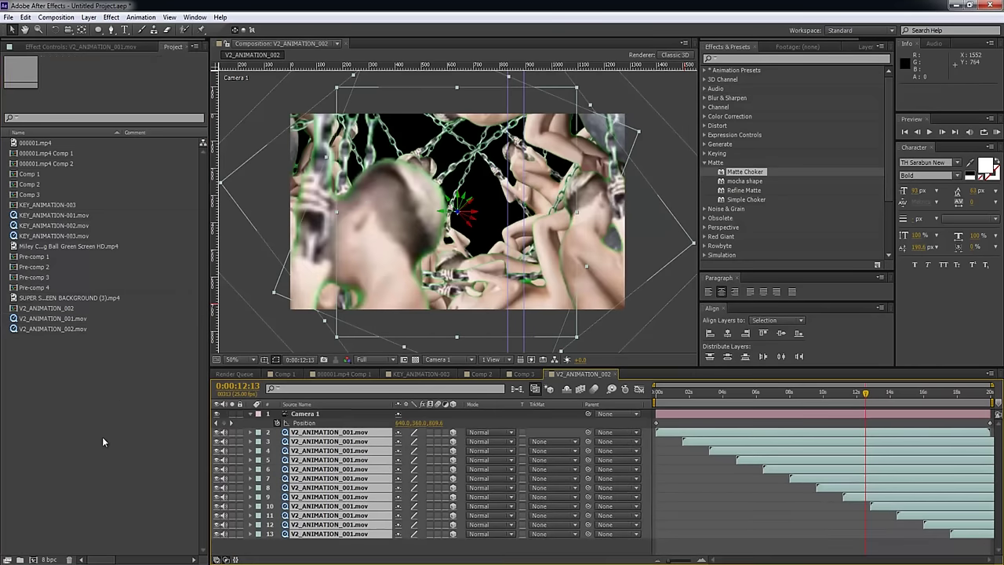
Scrub through the V2_ANIMATION_001.mov tunnel to 0:00:04:05 and render a RAM preview of it.
click(661, 405)
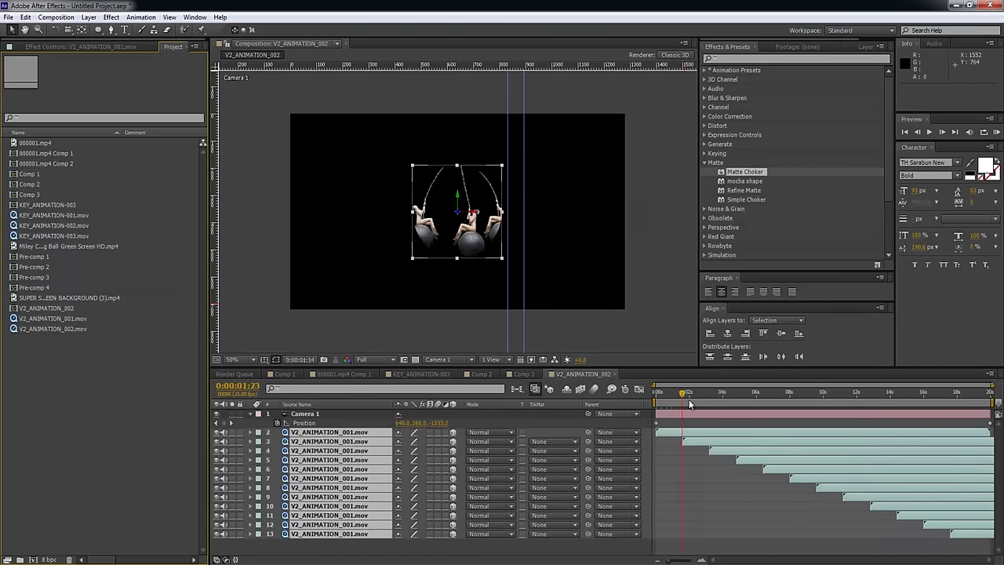
drag(703, 403, 729, 398)
key(KP_0)
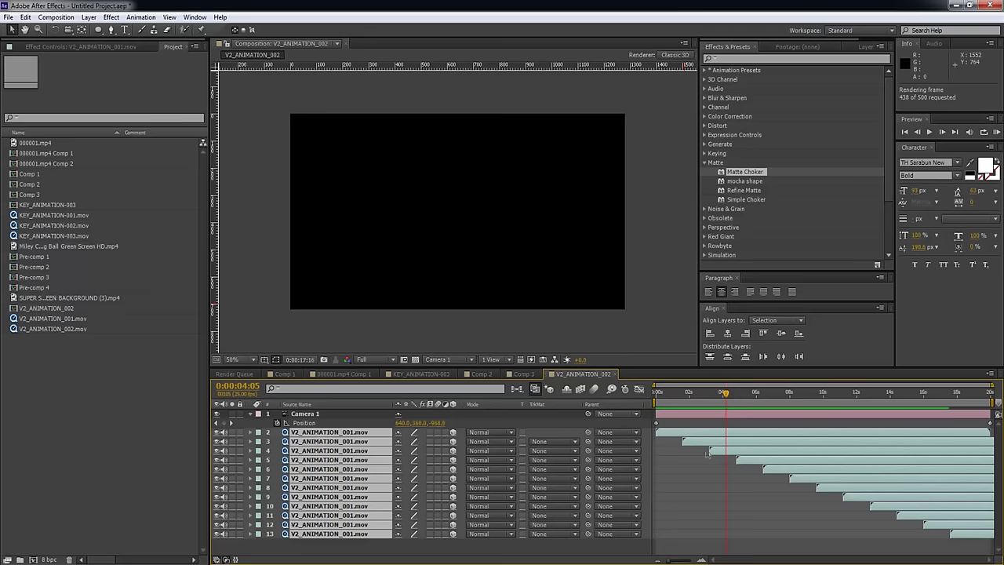
click(708, 416)
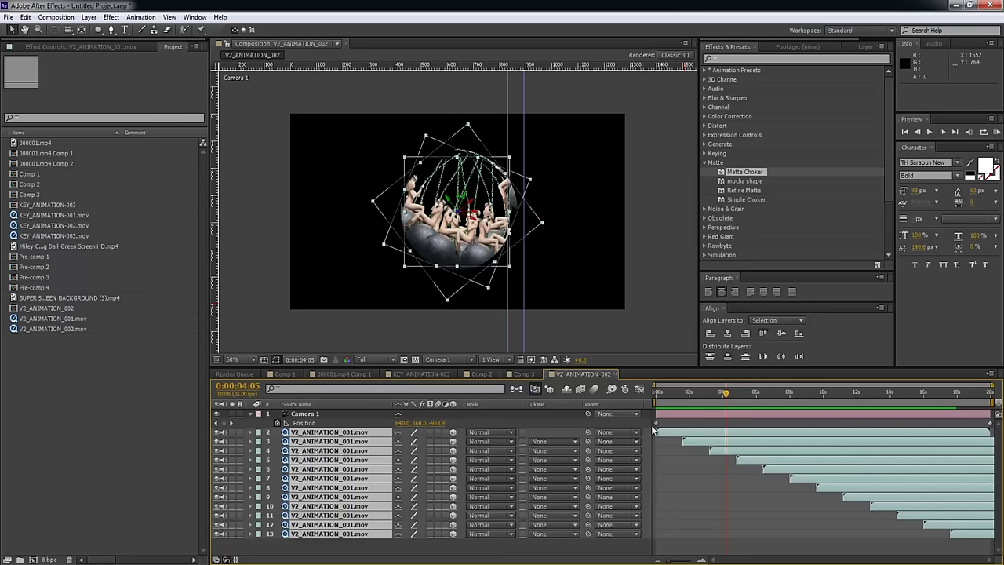
Turn on Depth of Field in Camera 1's Camera Options and scrub the timeline to 0:00:10:16.
click(251, 414)
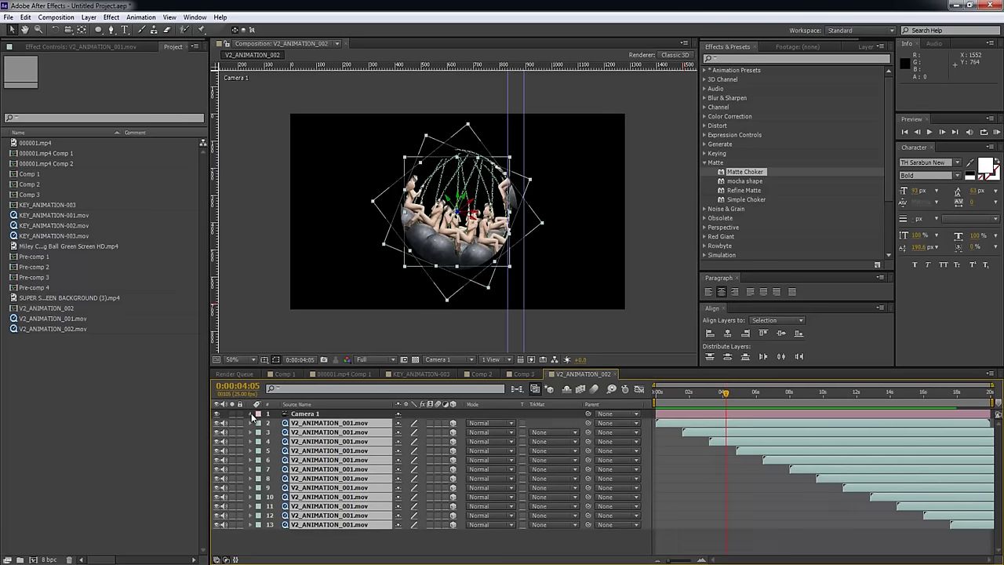
click(251, 414)
click(259, 488)
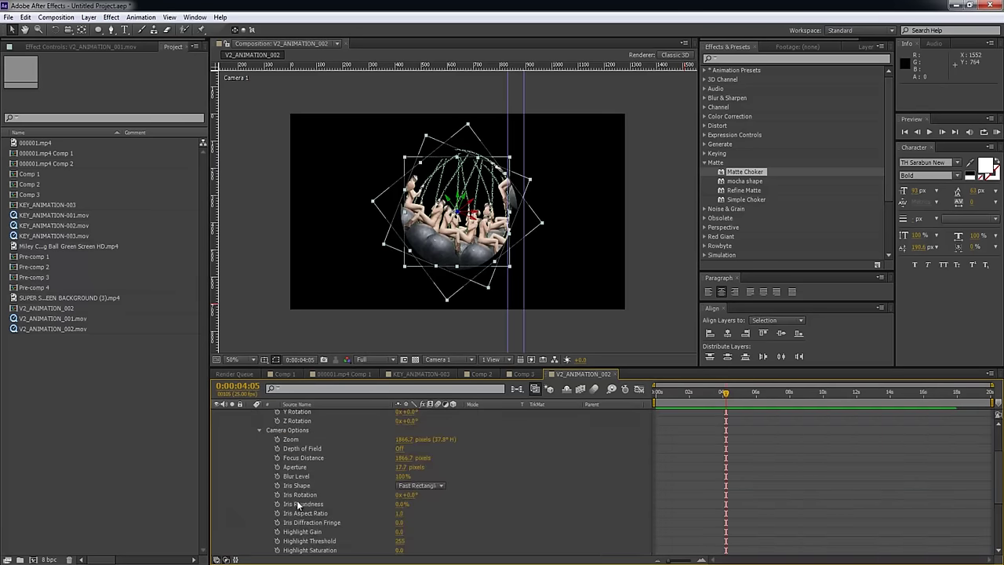
click(403, 448)
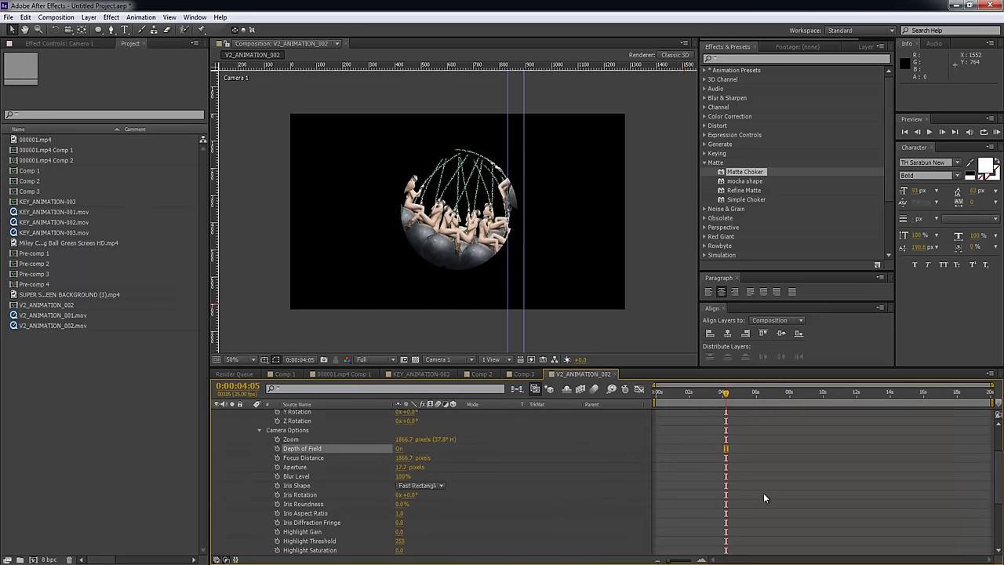
click(679, 403)
drag(679, 403, 833, 404)
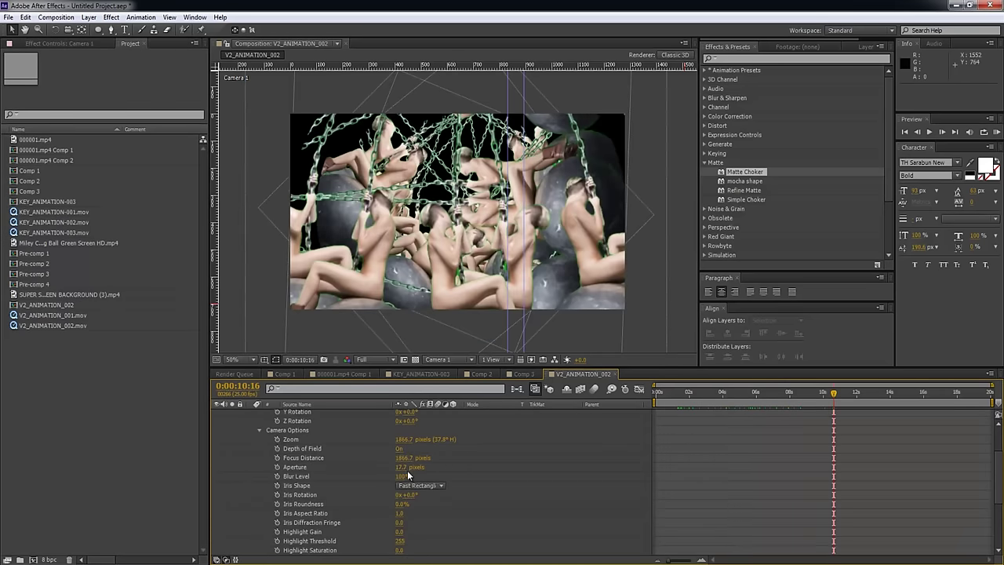
Set Camera 1's Blur Level to 195%, Aperture to 9 pixels and Focus Distance to about 848 pixels.
drag(403, 474, 443, 474)
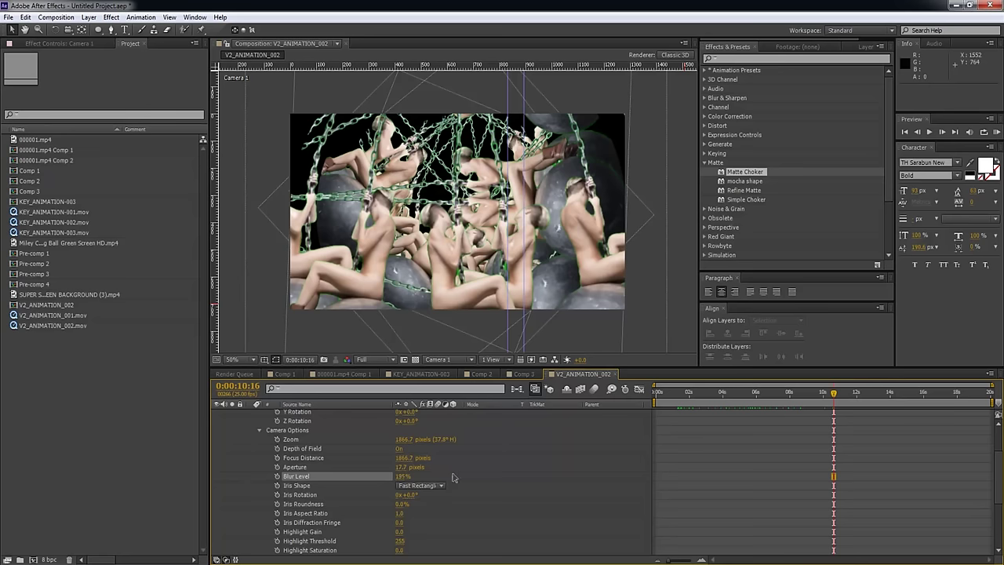
drag(405, 459, 390, 458)
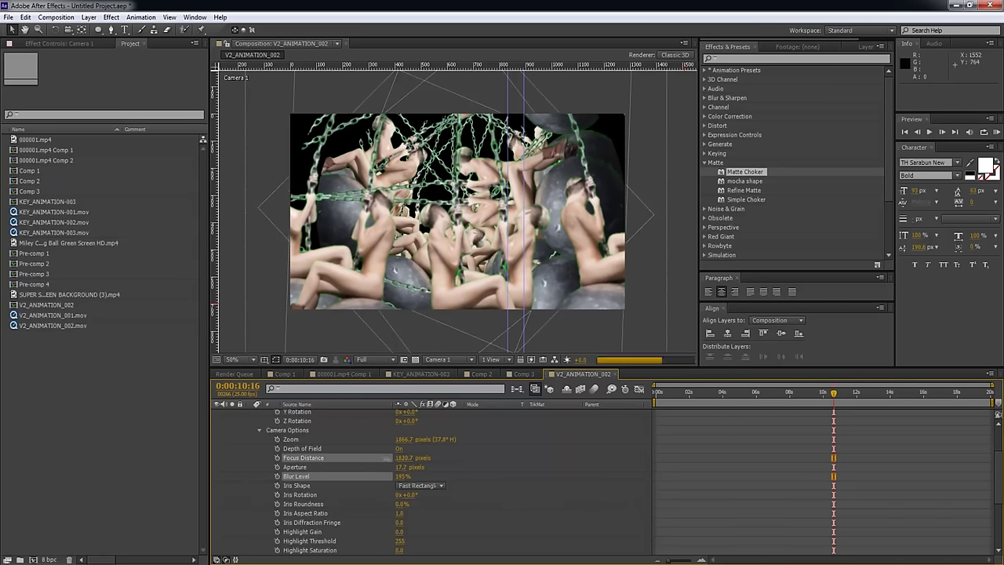
drag(392, 458, 319, 459)
drag(403, 466, 377, 457)
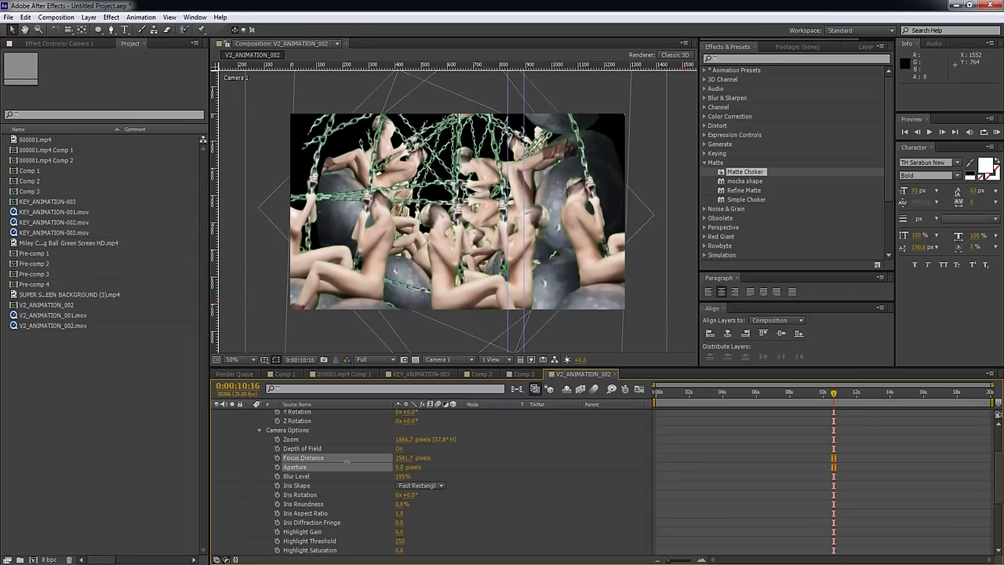
drag(232, 469, 352, 471)
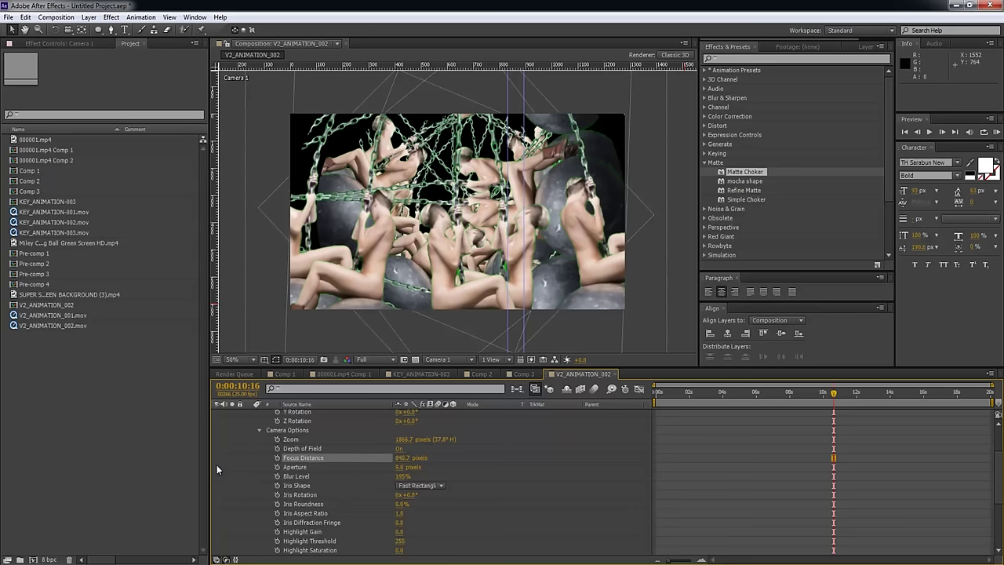
Increase Camera 1's Aperture to about 38 pixels and its Blur Level to about 227%.
drag(399, 472, 413, 467)
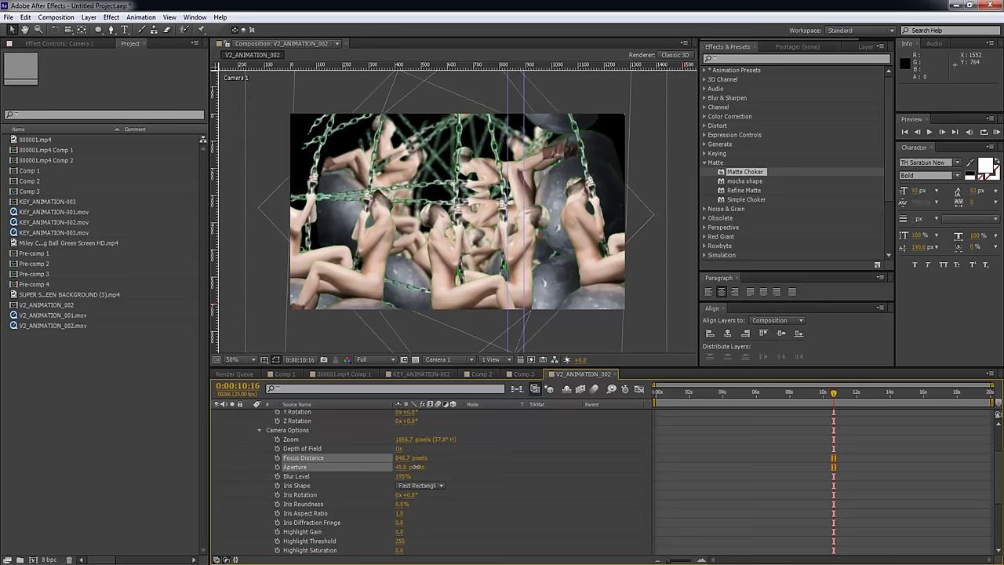
drag(413, 467, 411, 467)
click(298, 470)
click(187, 475)
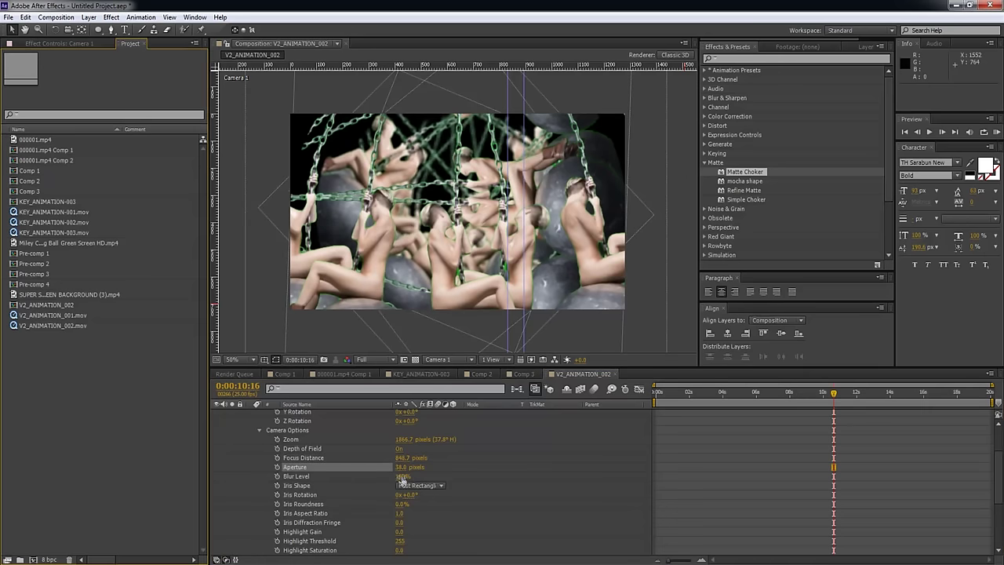
drag(402, 477, 408, 476)
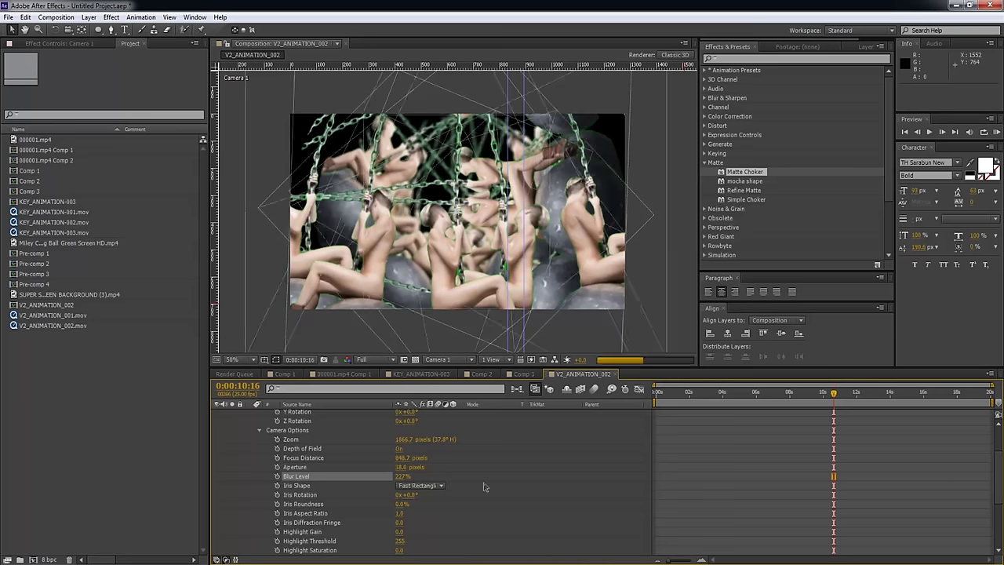
Add Focus Distance, Aperture and Blur Level keyframes to Camera 1 at 0:00:09:22.
click(861, 420)
click(876, 397)
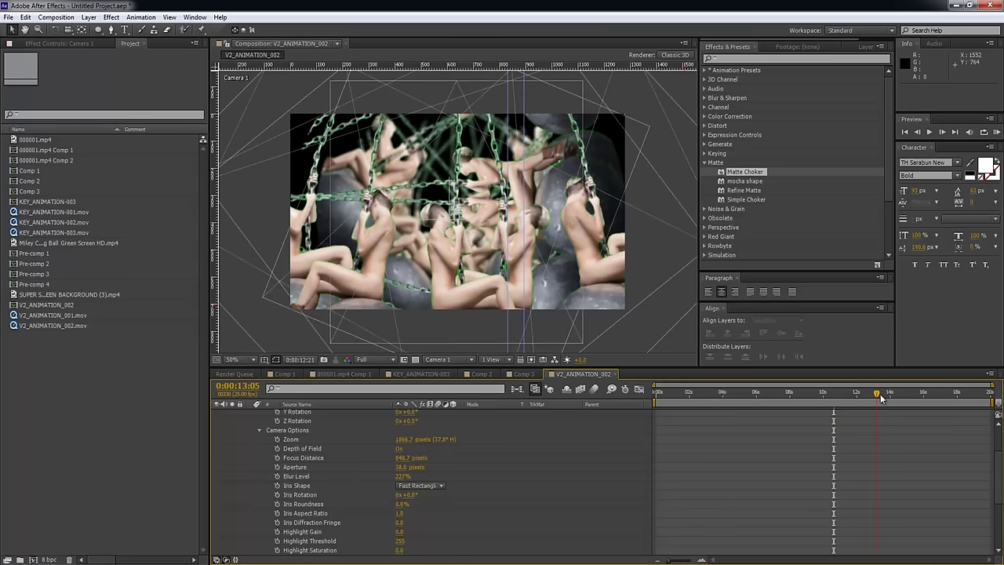
click(833, 397)
click(750, 394)
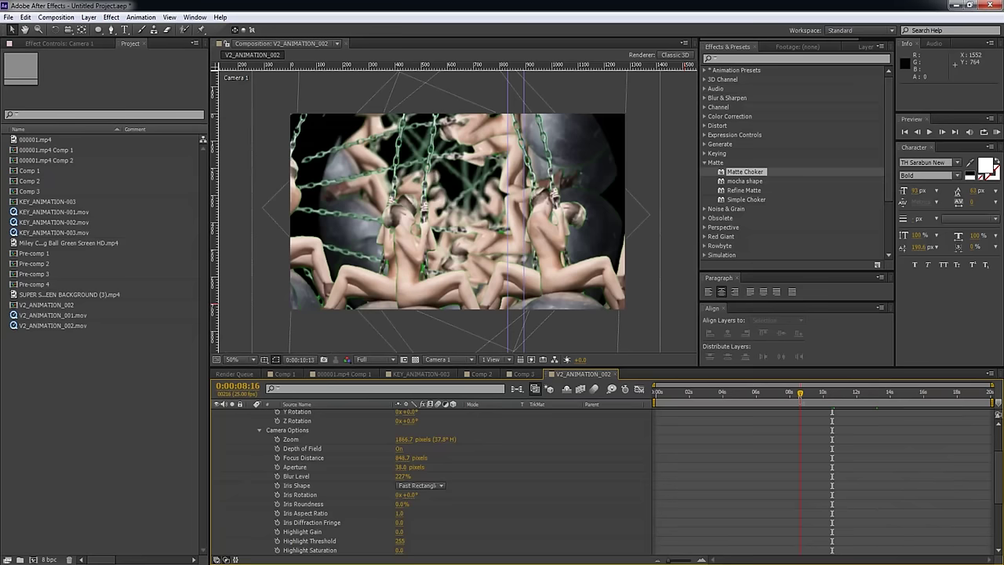
click(737, 395)
drag(737, 395, 821, 399)
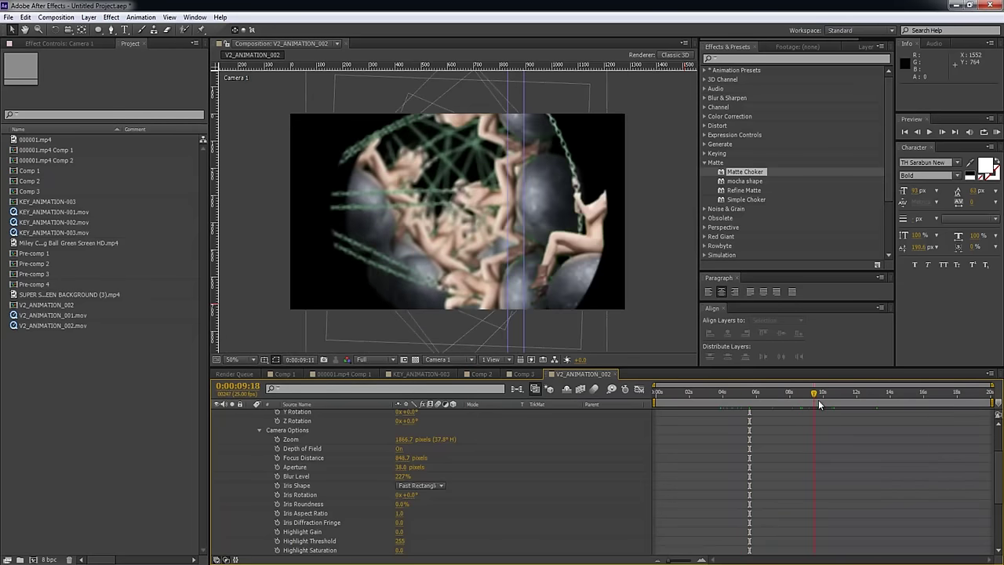
click(277, 466)
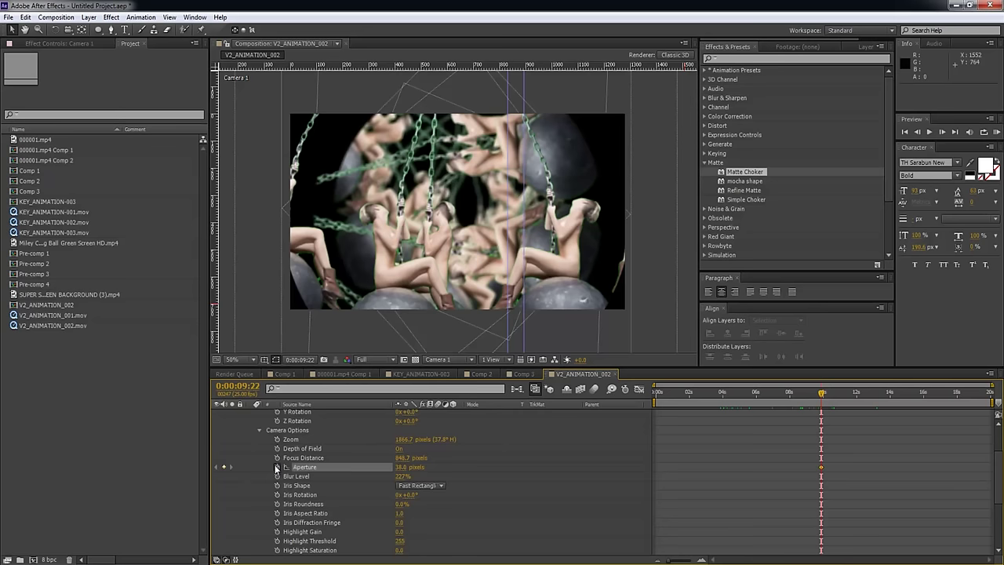
click(277, 458)
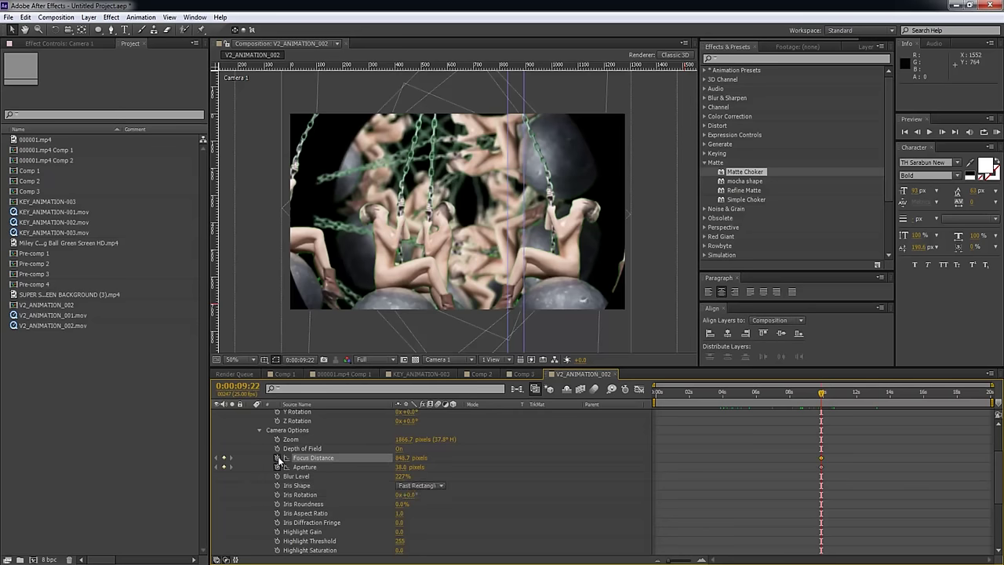
click(277, 476)
At 0:00:03:00, set Camera 1's Focus Distance to about 1006 pixels and its Aperture to about 12 pixels.
click(706, 396)
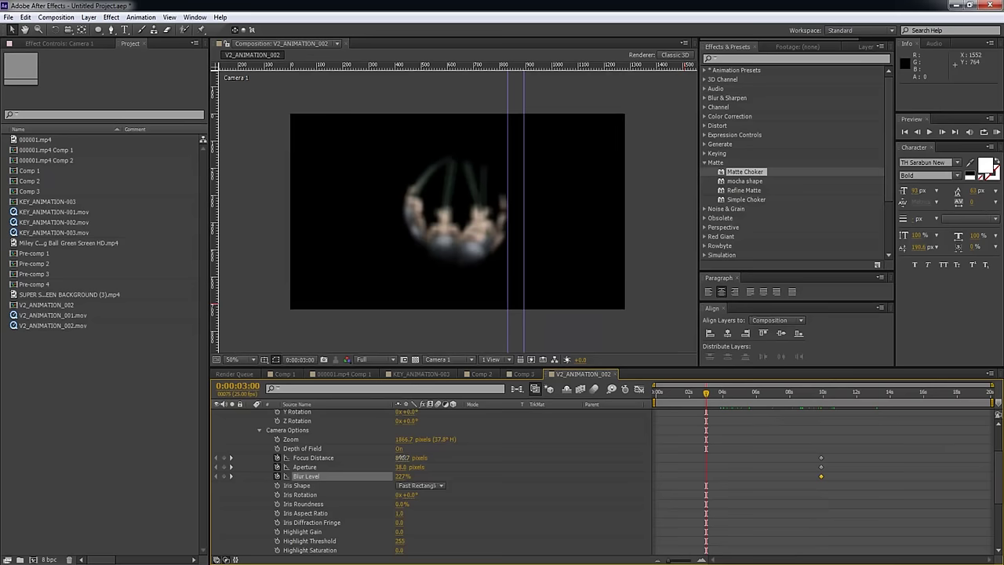
drag(401, 458, 413, 458)
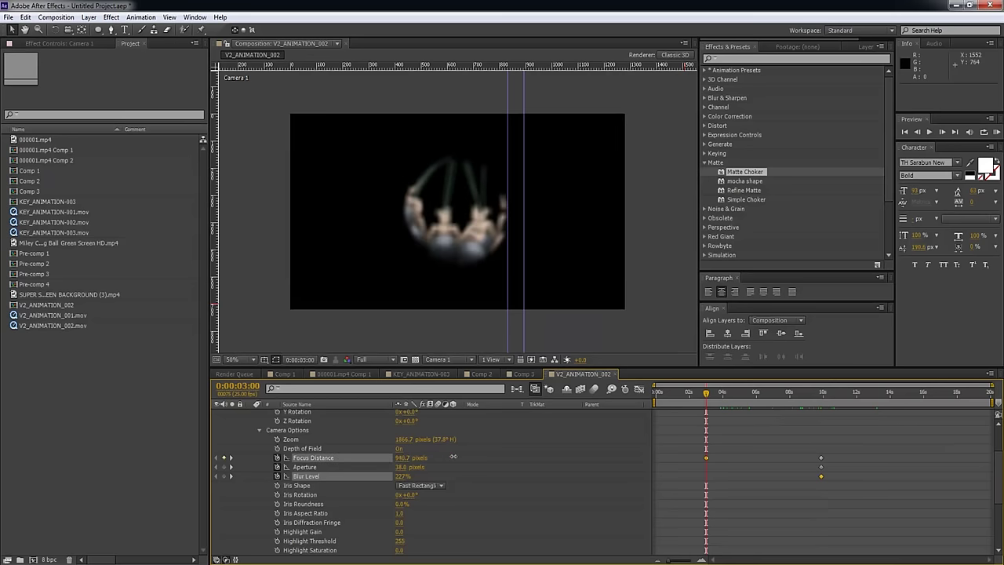
drag(488, 457, 390, 469)
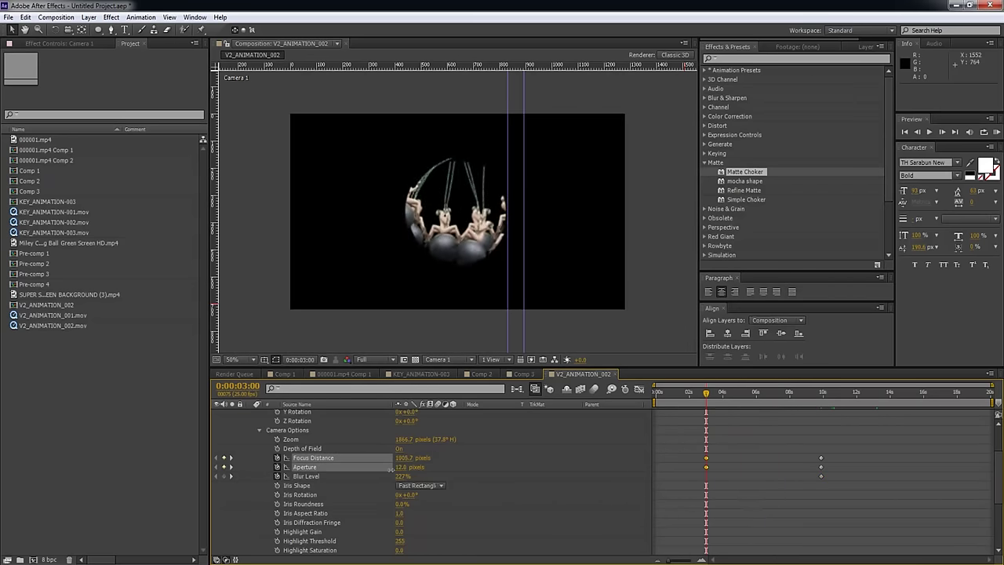
Preview the focus animation and set a Focus Distance keyframe of about 954 pixels at 0:00:05:13.
key(space)
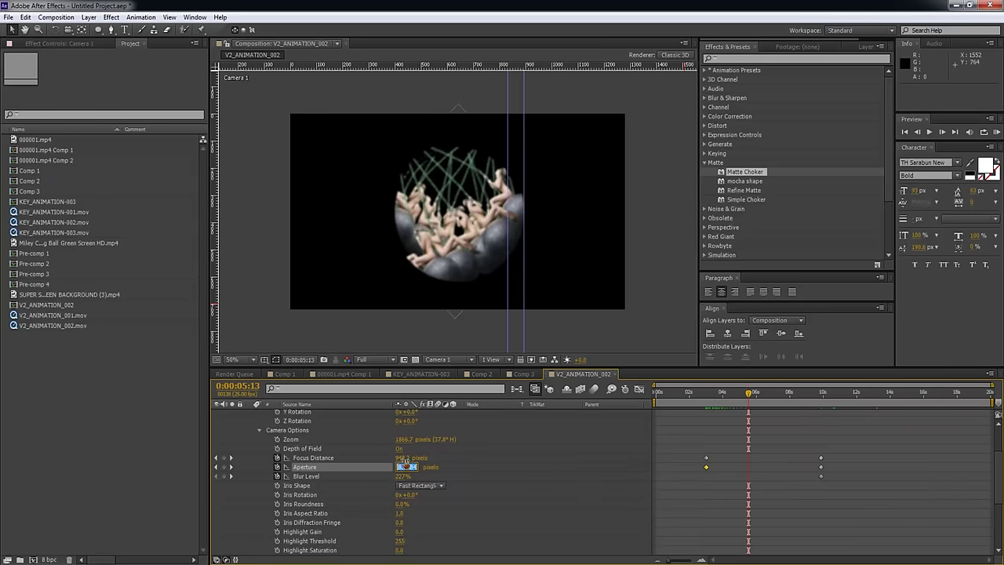
drag(405, 460, 411, 457)
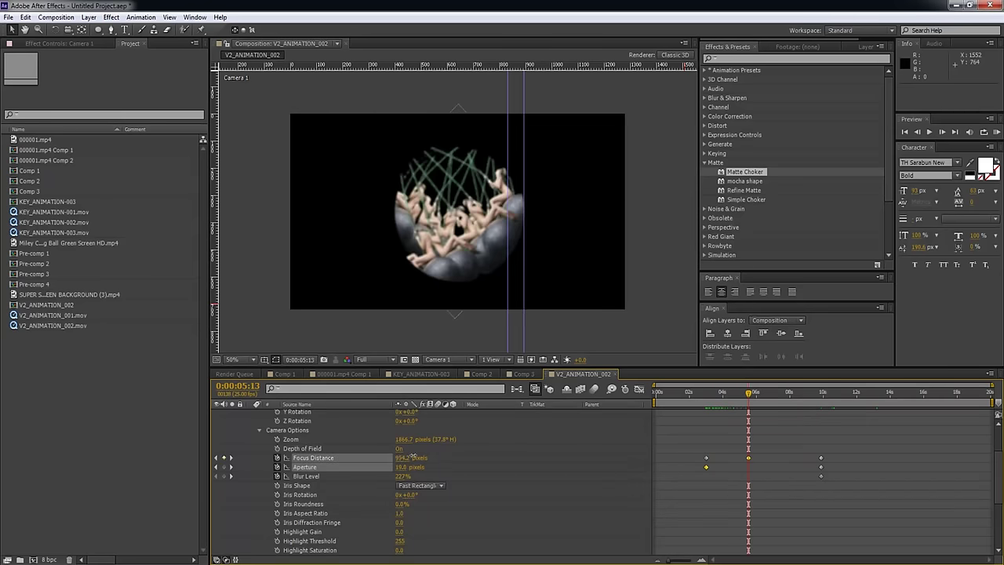
click(590, 463)
Shorten the work area to end at 0:00:16:09, just after the tunnel footage, and trim the composition to it.
drag(755, 398, 859, 407)
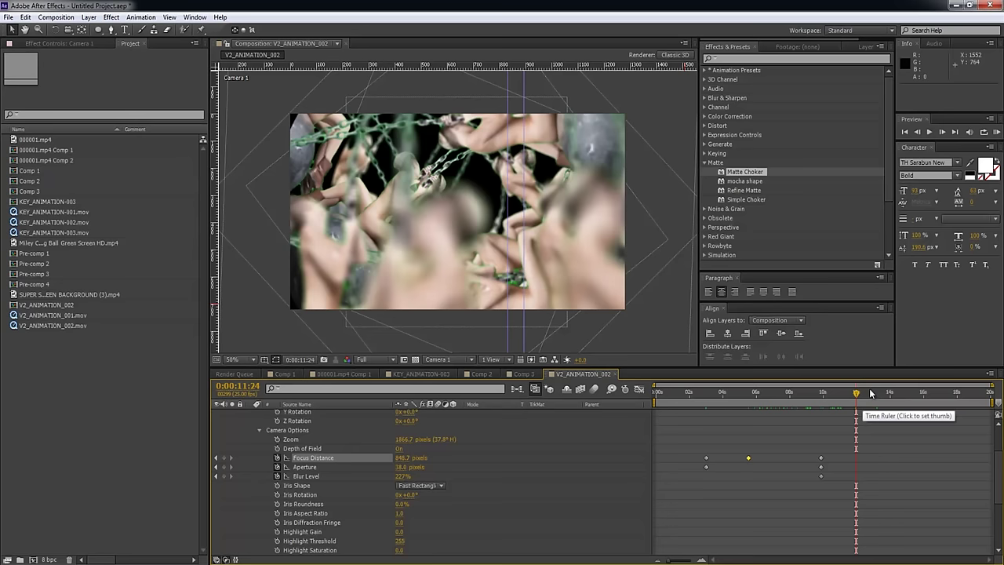
click(869, 398)
drag(892, 398, 926, 398)
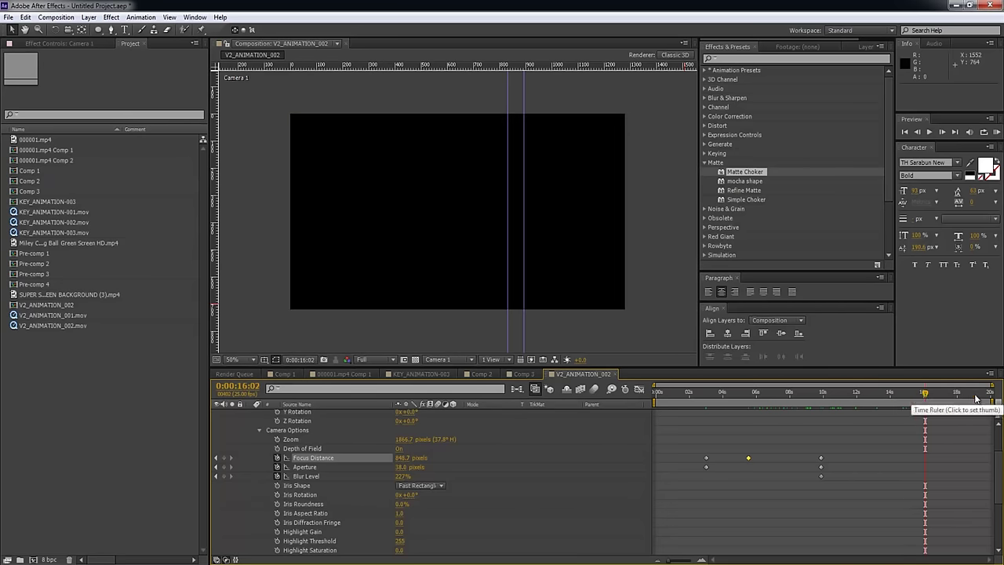
drag(990, 402, 934, 403)
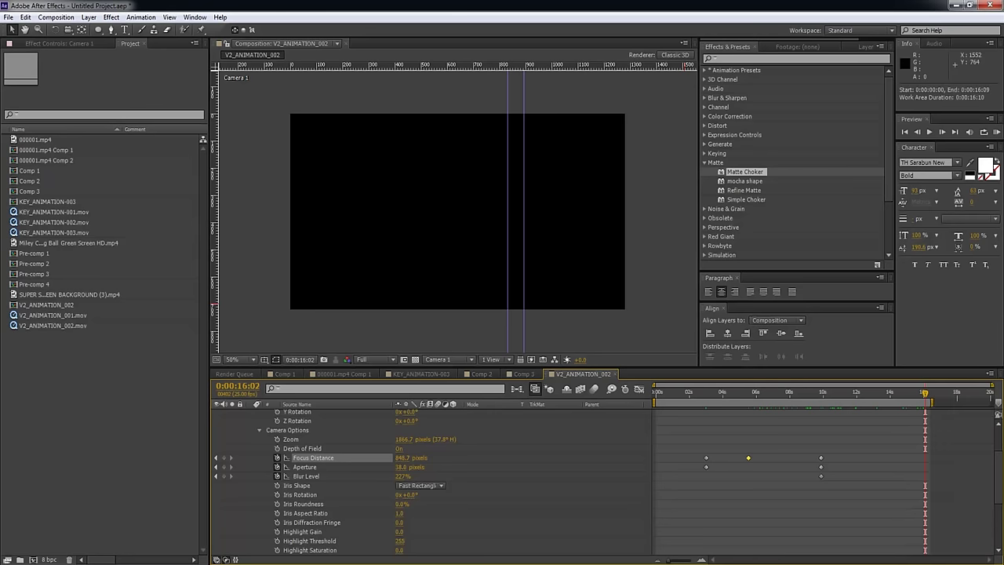
right_click(934, 403)
click(928, 434)
click(918, 444)
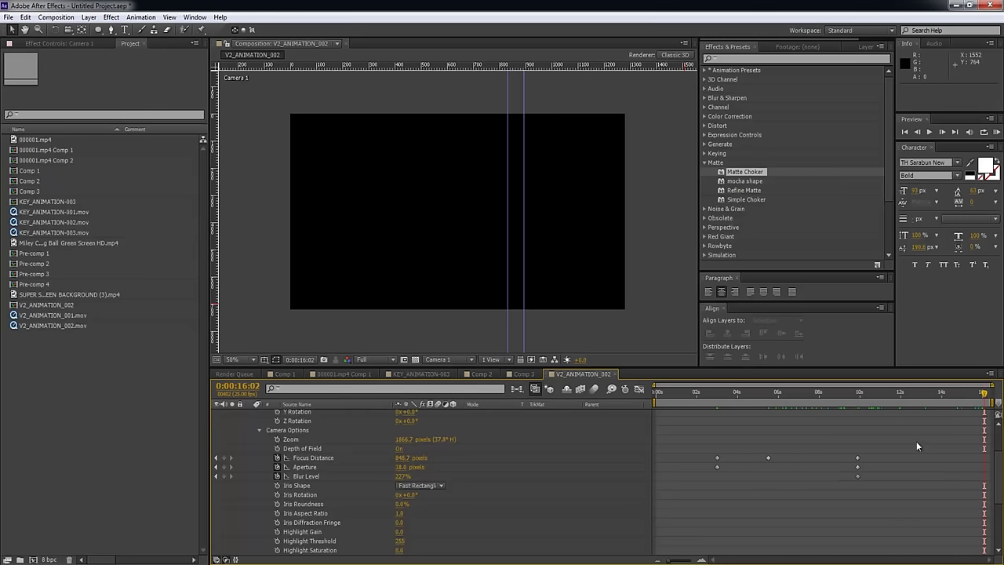
Add V2_ANIMATION_002 to the render queue and set its output format to H.264.
click(9, 19)
mouse_move(124, 188)
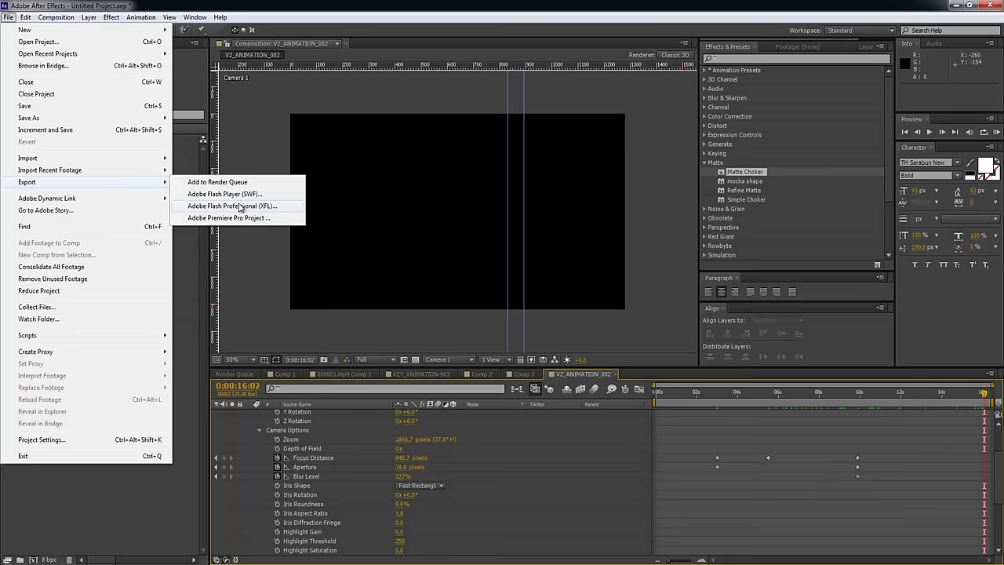
click(255, 185)
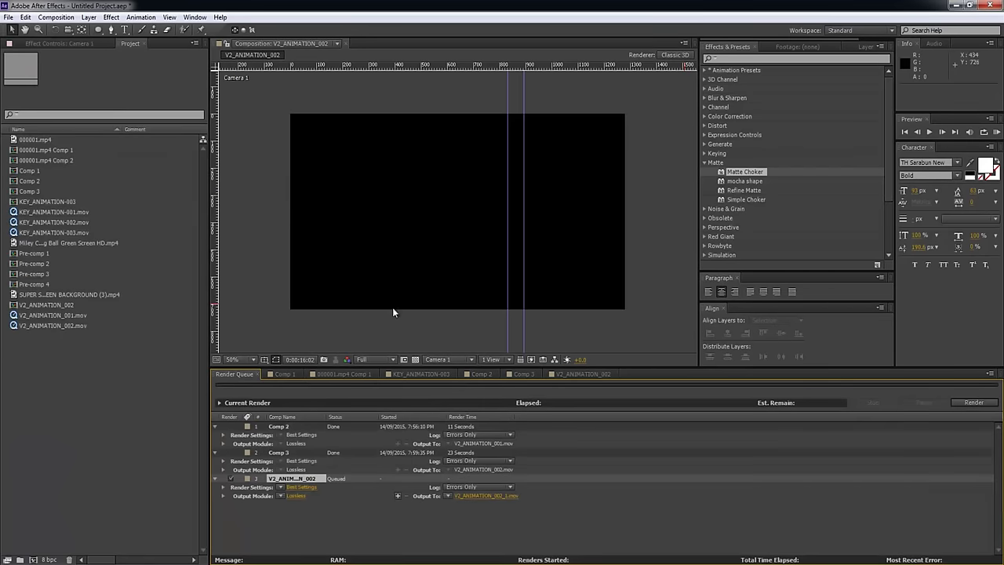
click(299, 494)
click(200, 121)
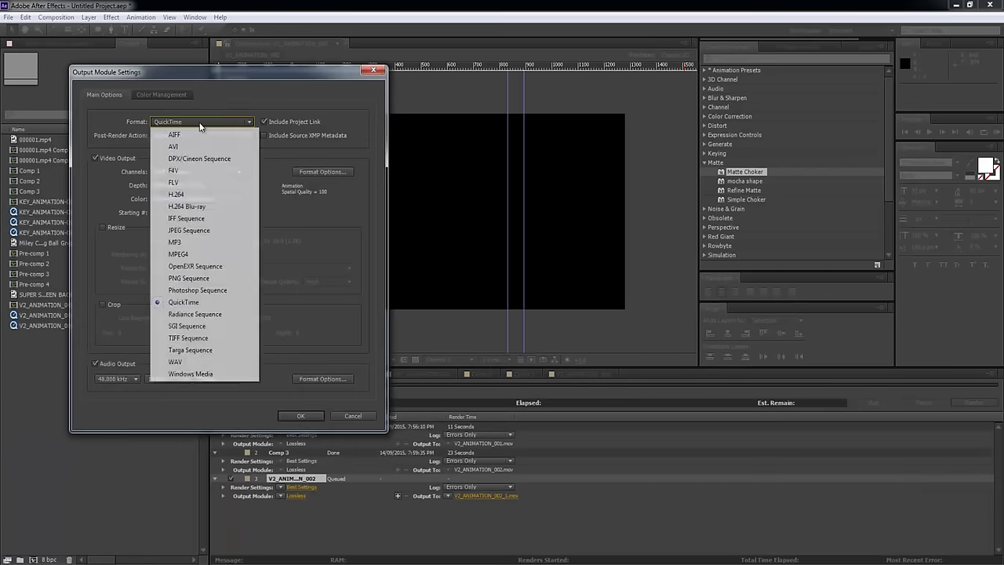
click(201, 196)
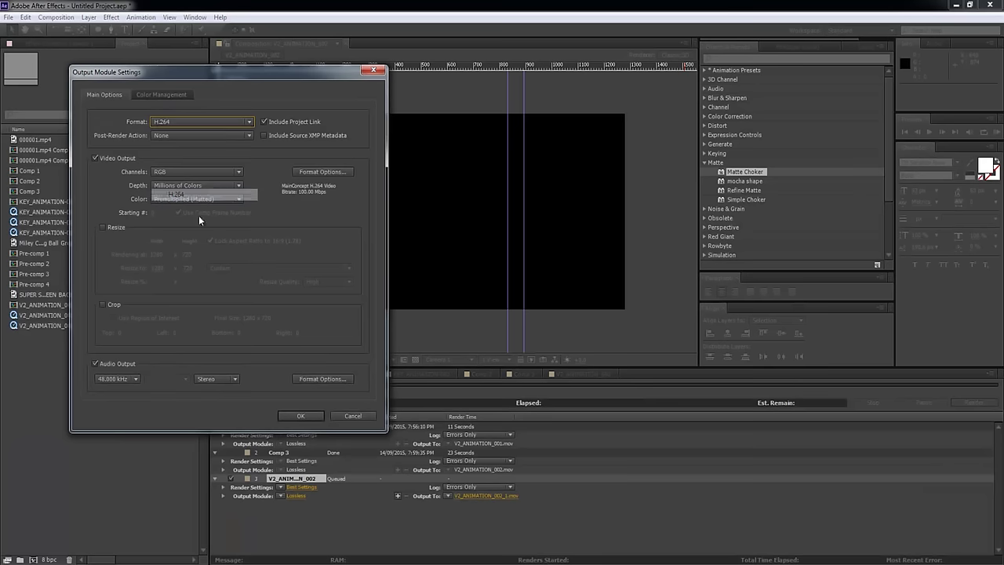
click(309, 416)
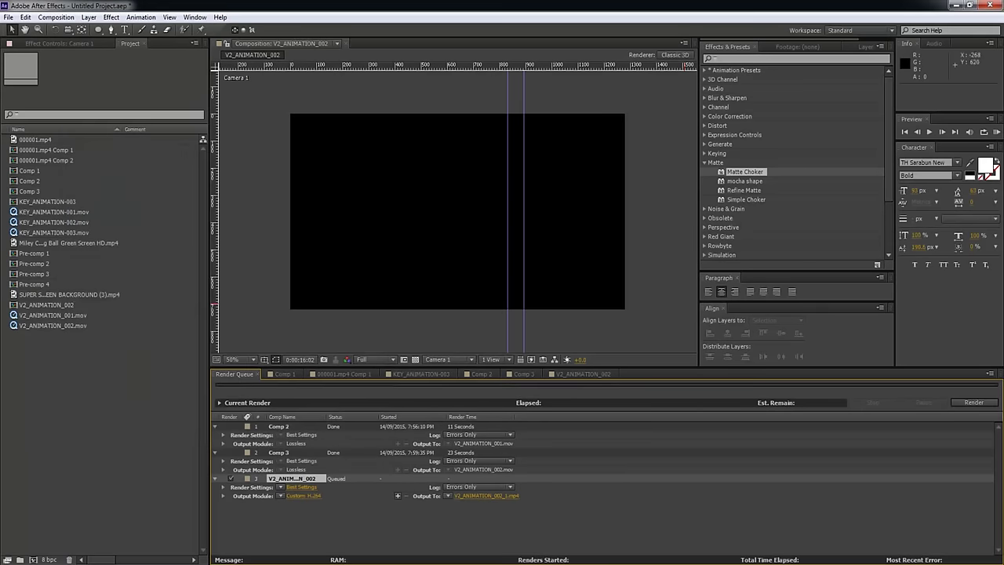
Render V2_ANIMATION_002 to the file Final2.mp4 and close the finished video in Media Player Classic.
key(Return)
click(976, 404)
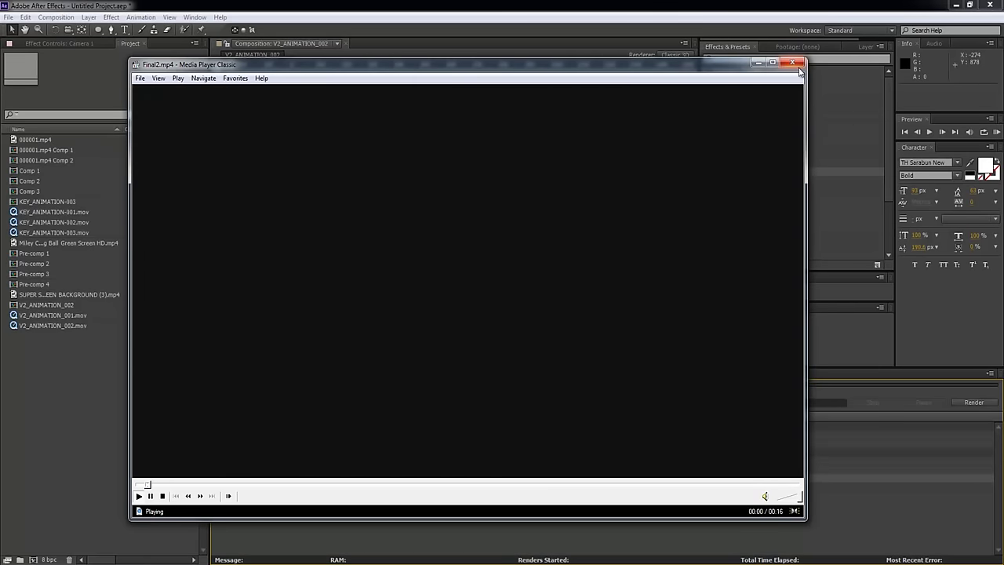
click(793, 63)
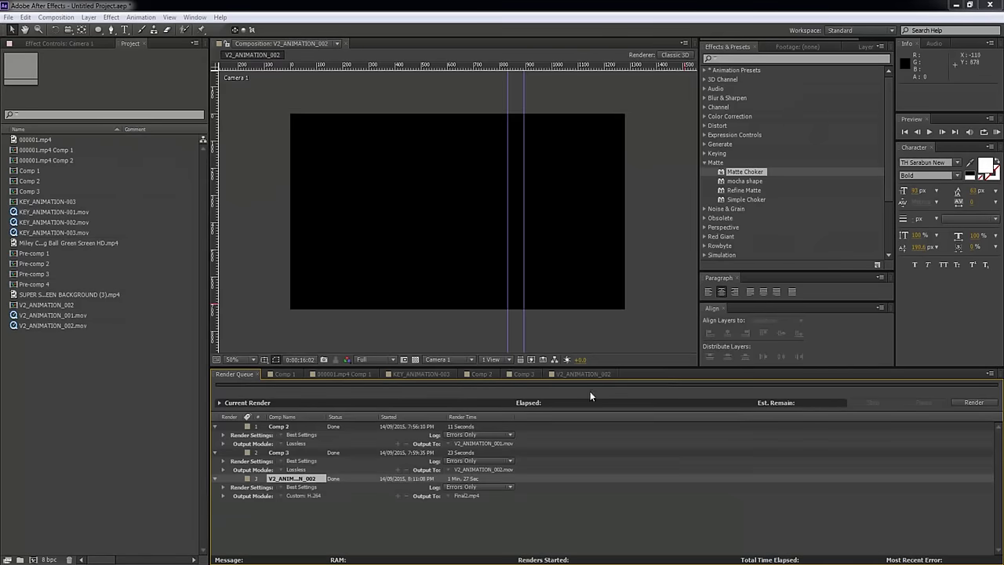